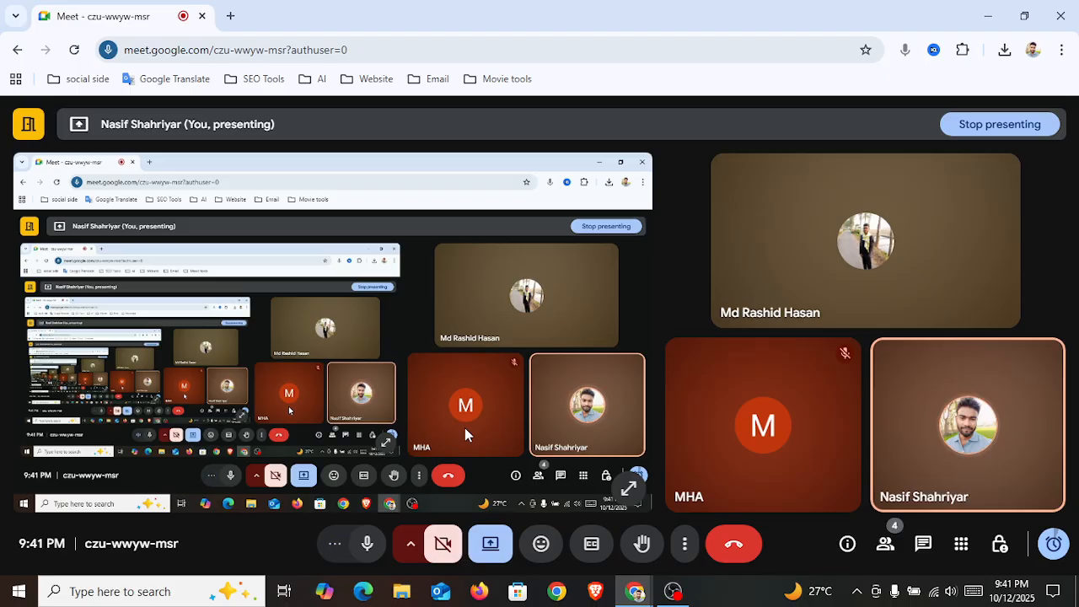
Open the Canva home page in a new browser tab.
left_click(230, 15)
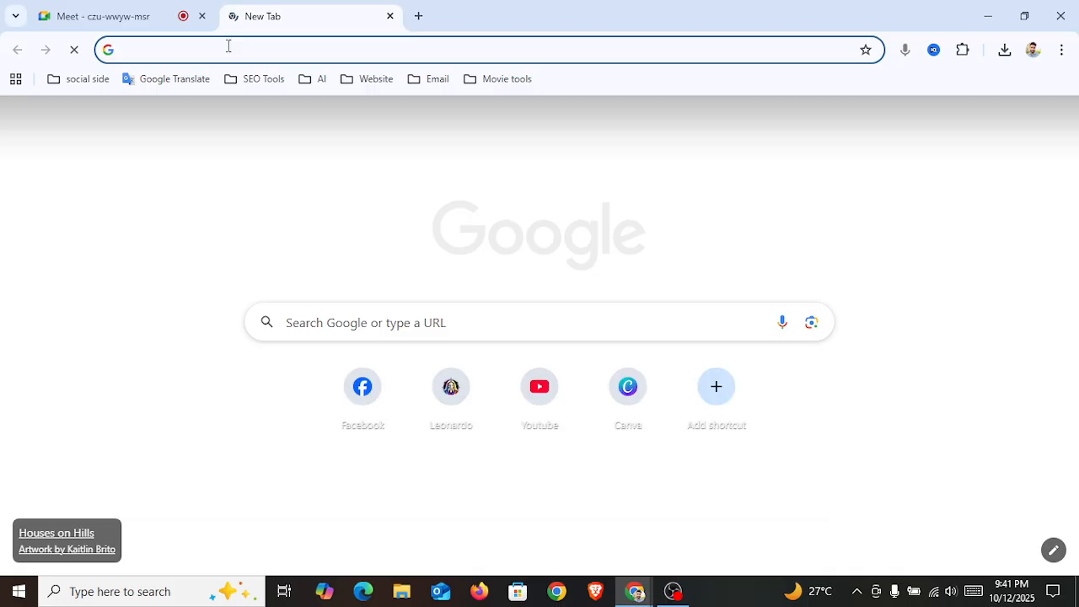
left_click(230, 45)
left_click(77, 151)
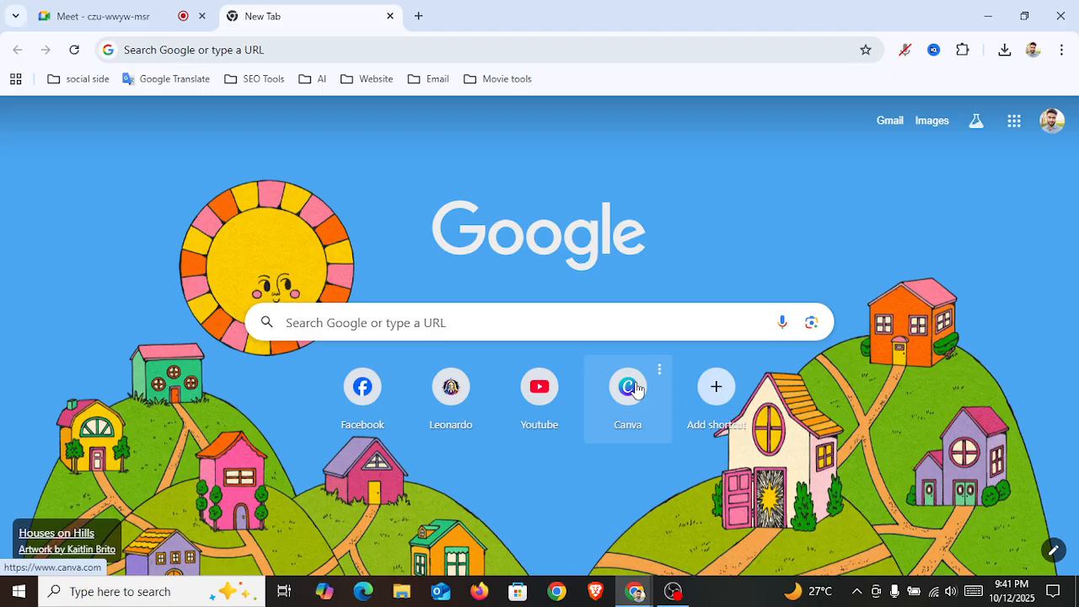
left_click(632, 385)
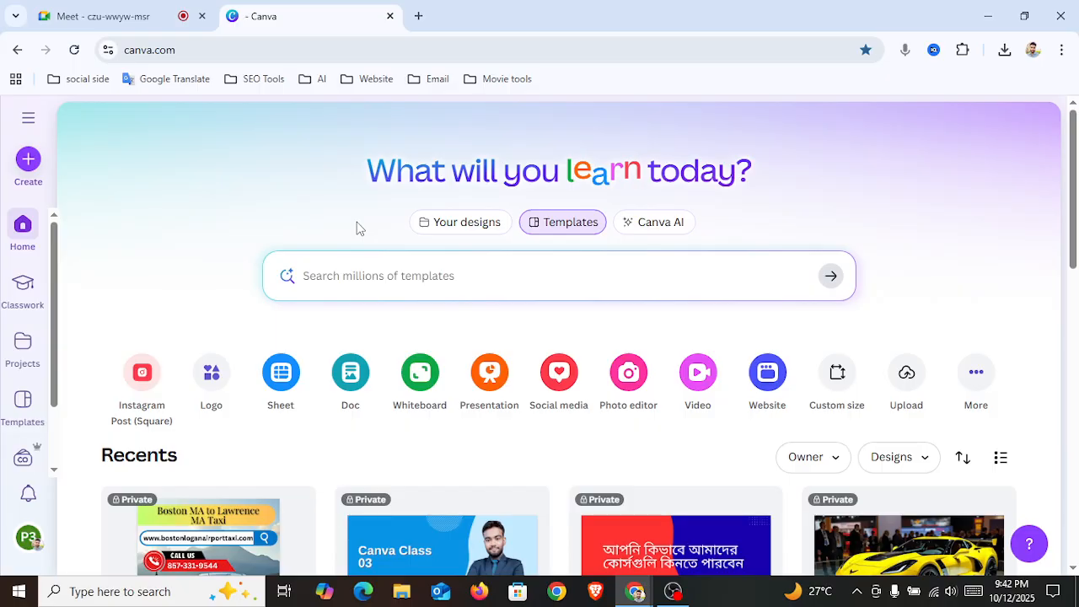
Search the Canva templates for "technology logo".
left_click(354, 278)
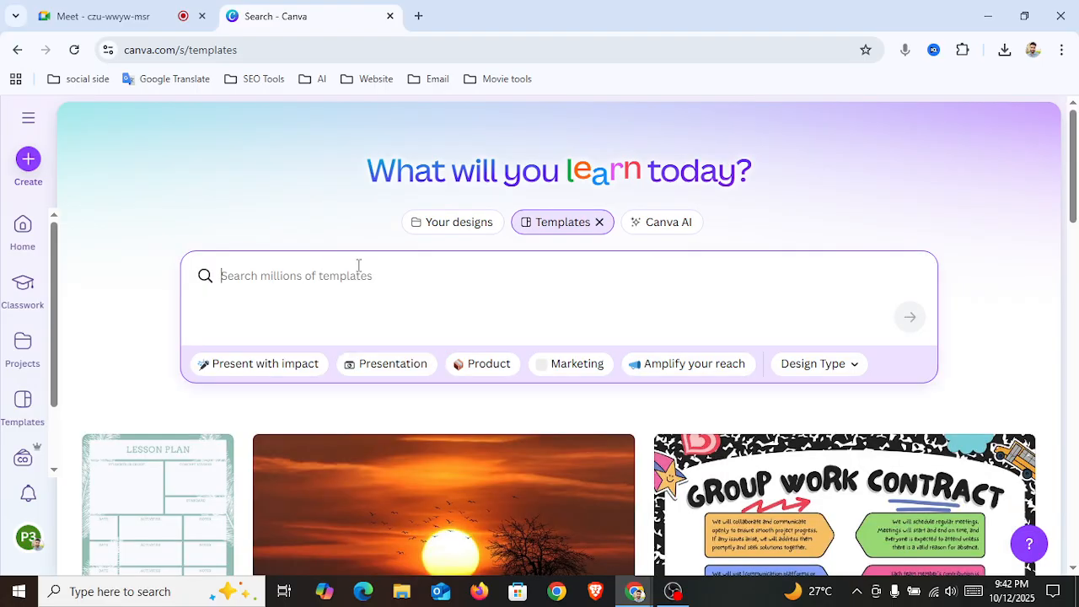
type("t")
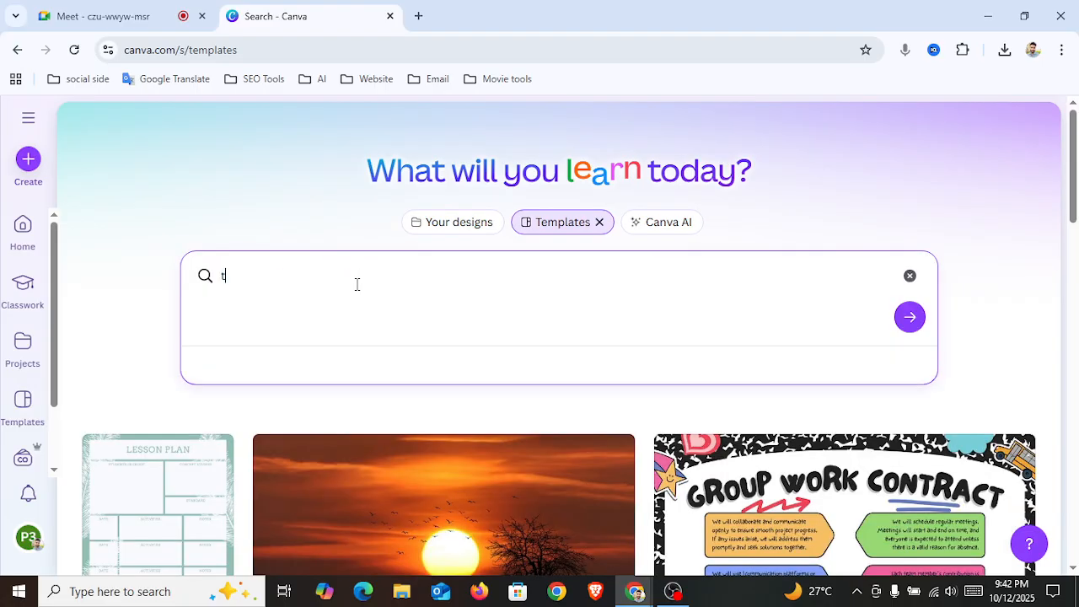
type("ec")
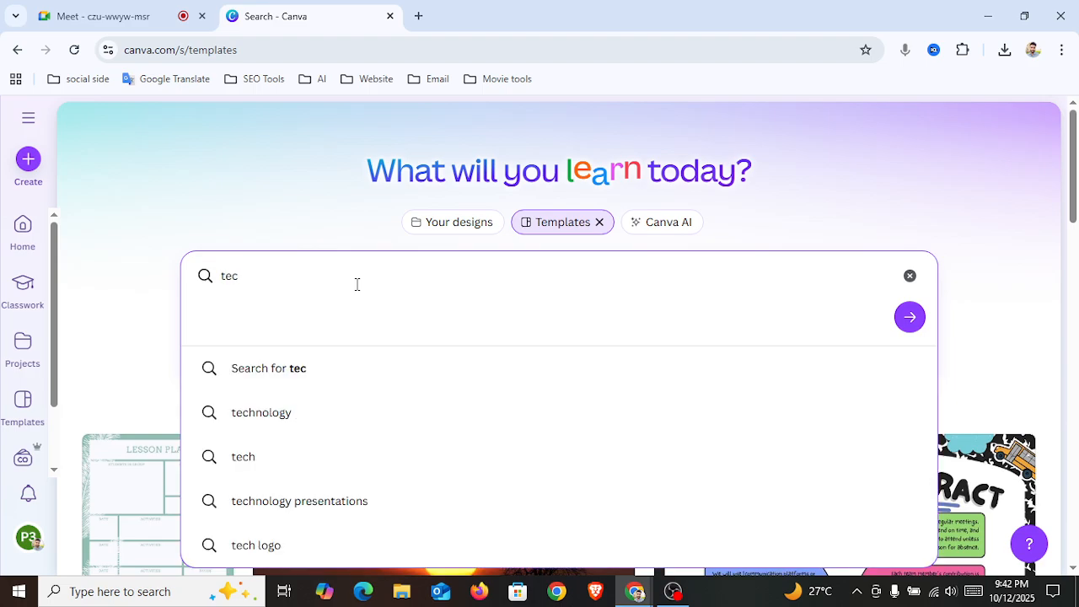
left_click(303, 413)
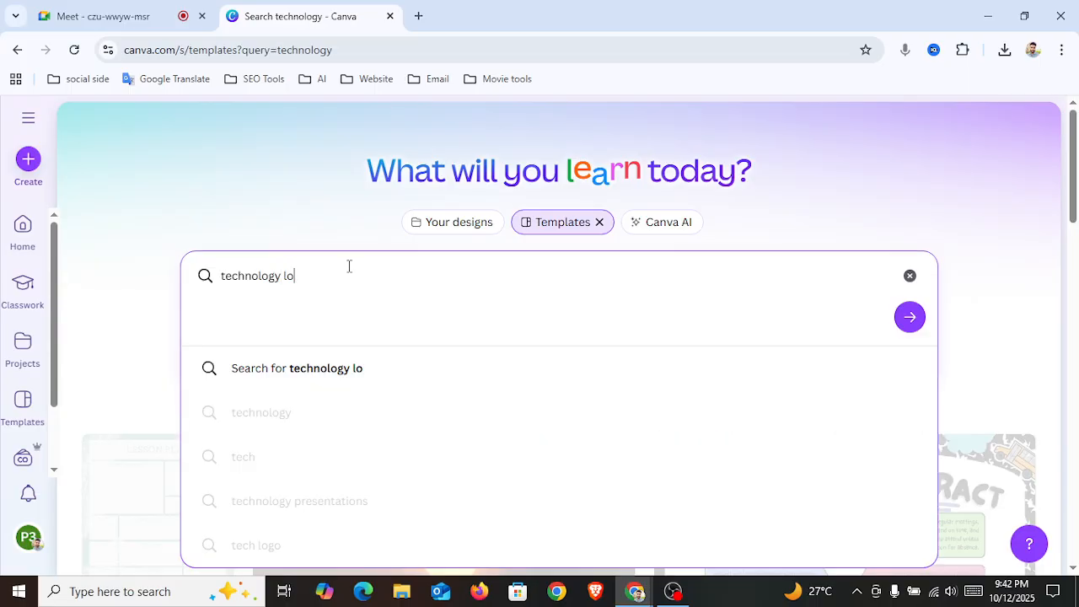
type("logo")
key("Return")
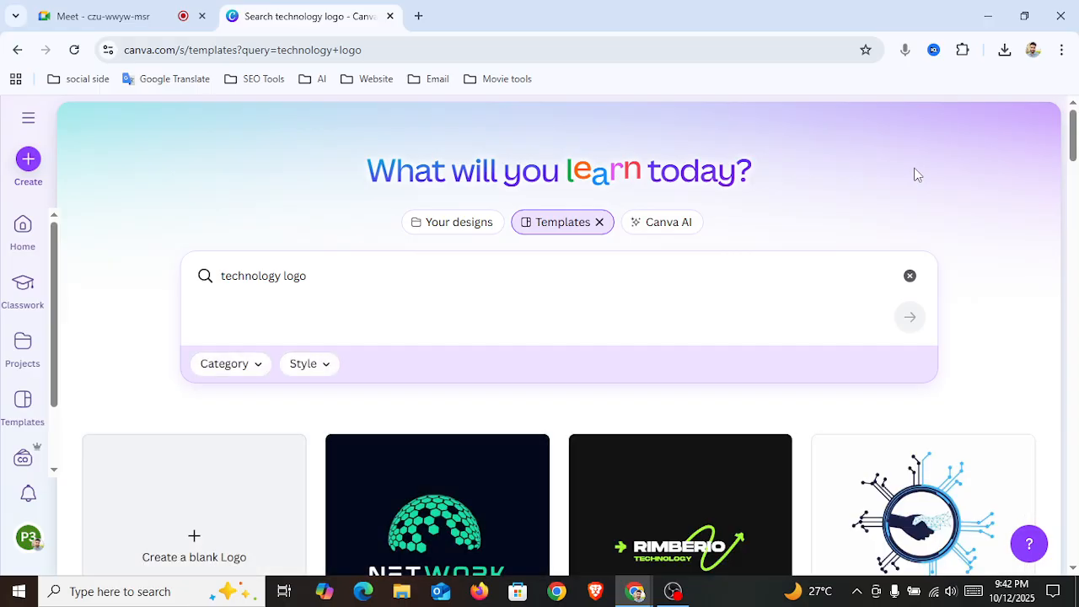
Open the Green and Black Modern Box Illustration Technology Logo template for customizing.
left_click_drag(1074, 143, 1070, 359)
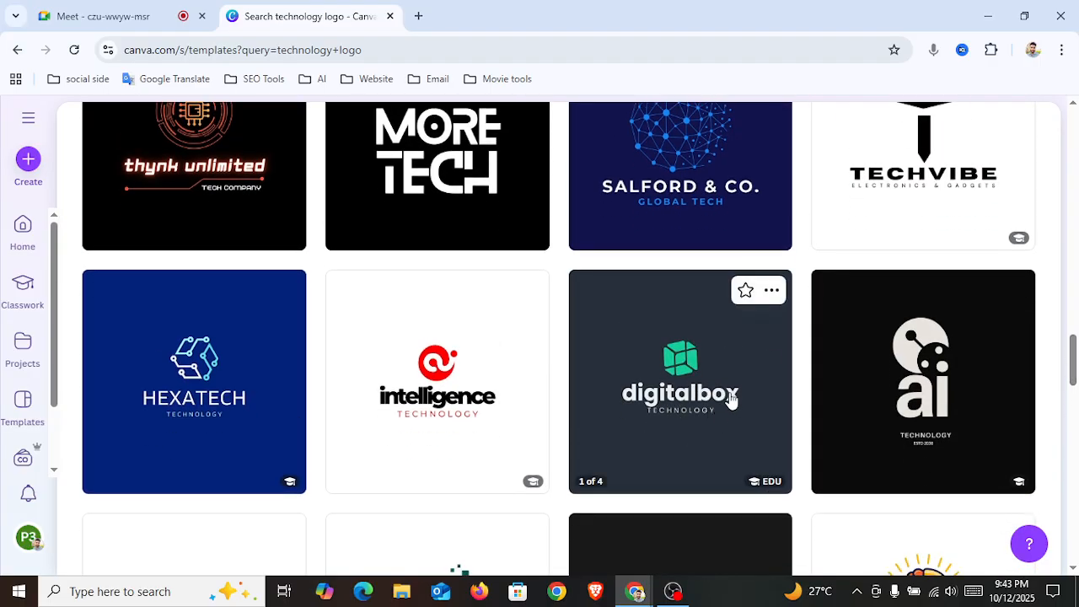
left_click(683, 388)
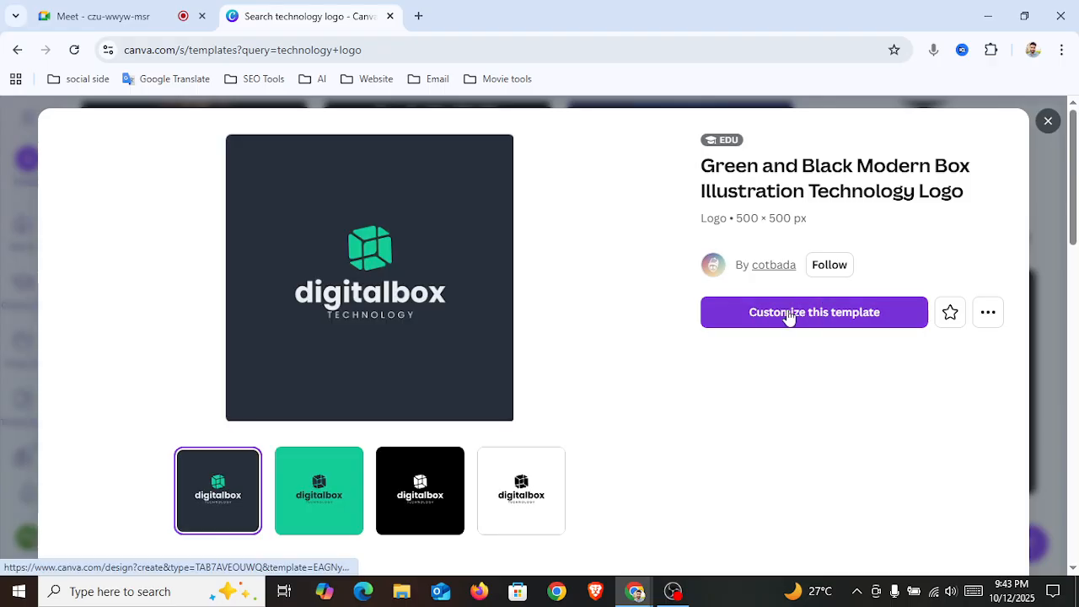
left_click(806, 320)
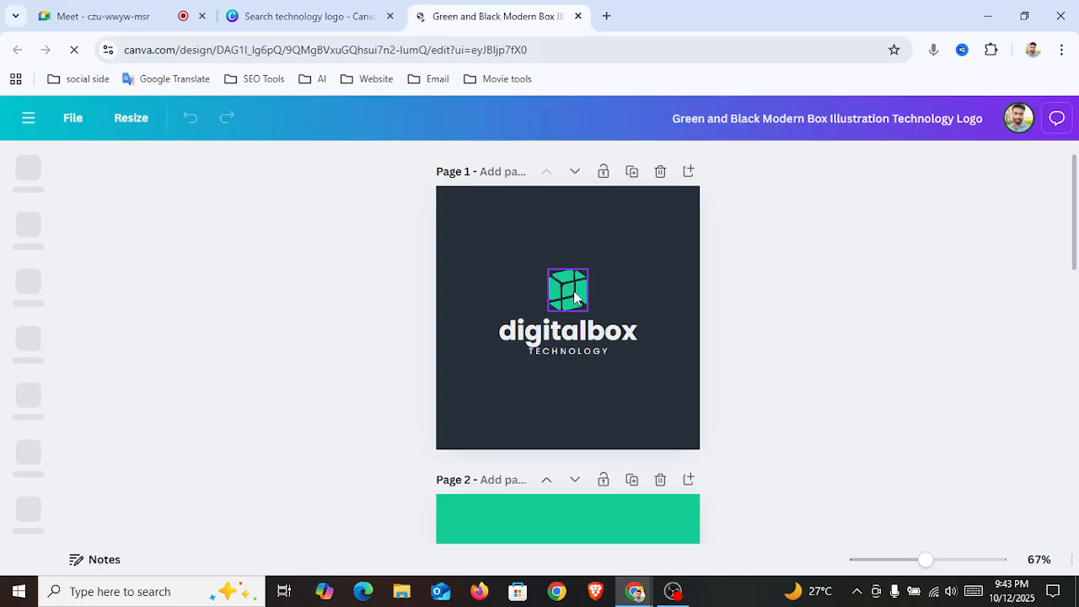
Try black, light grey and white as the background colour of page 1.
left_click(574, 296)
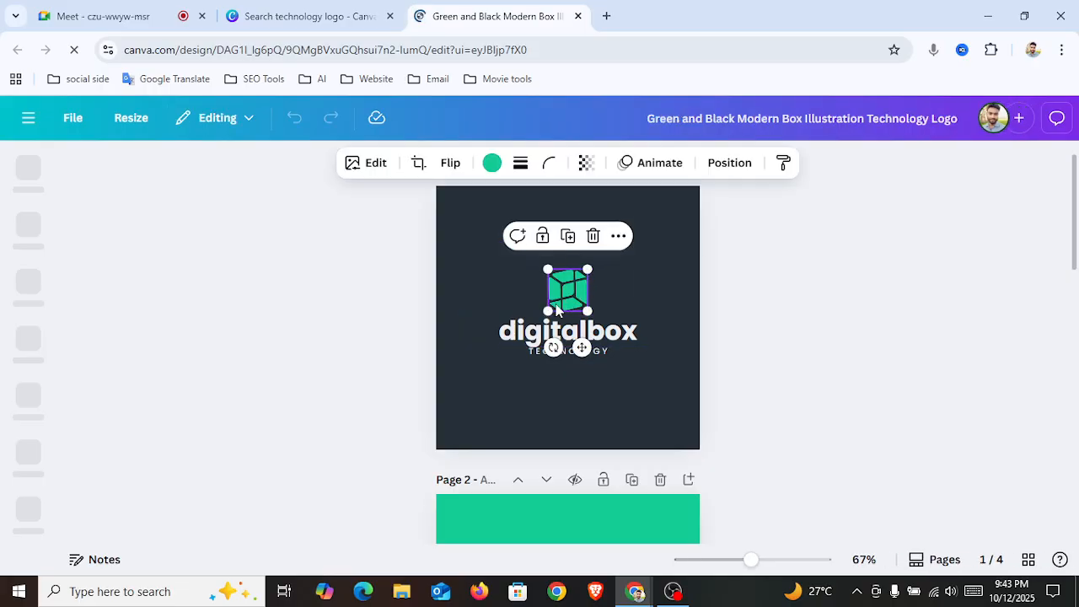
mouse_move(544, 271)
left_mouse_down()
mouse_move(500, 251)
mouse_move(548, 271)
left_mouse_up()
left_click(496, 278)
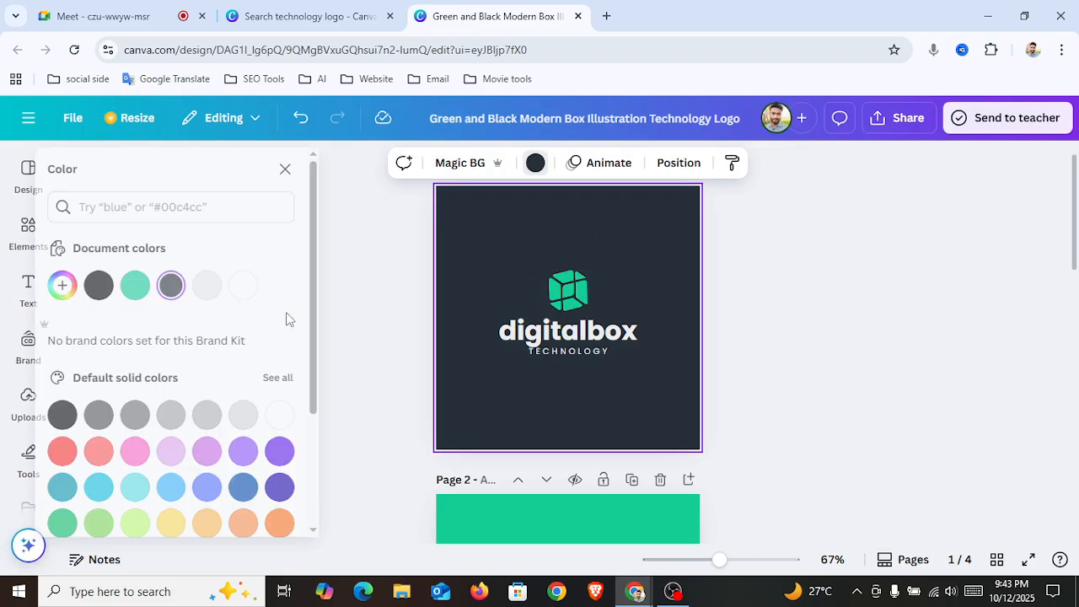
left_click(85, 418)
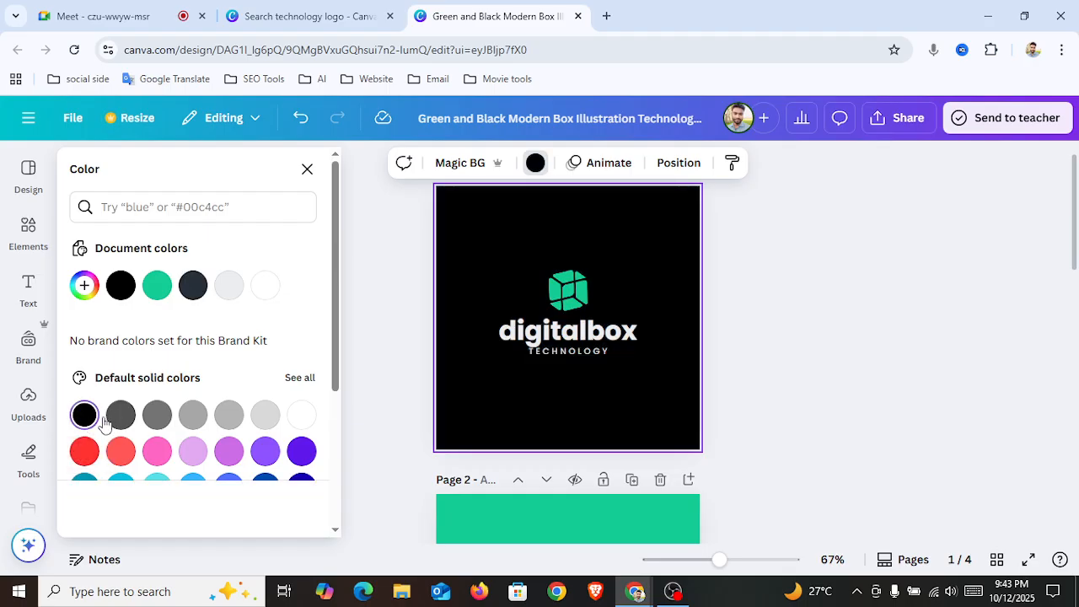
left_click(229, 414)
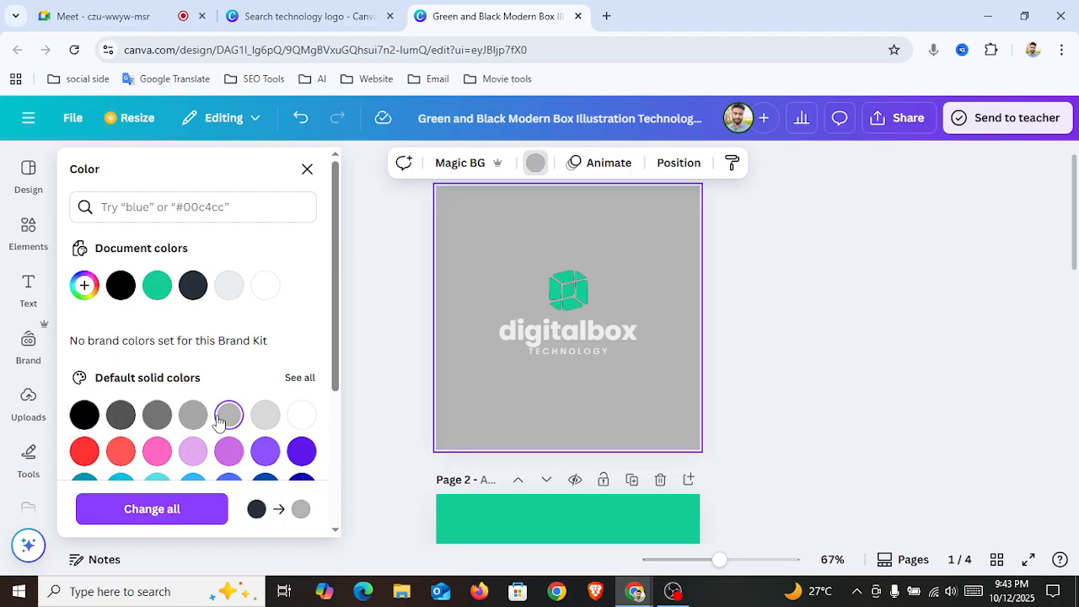
left_click(304, 421)
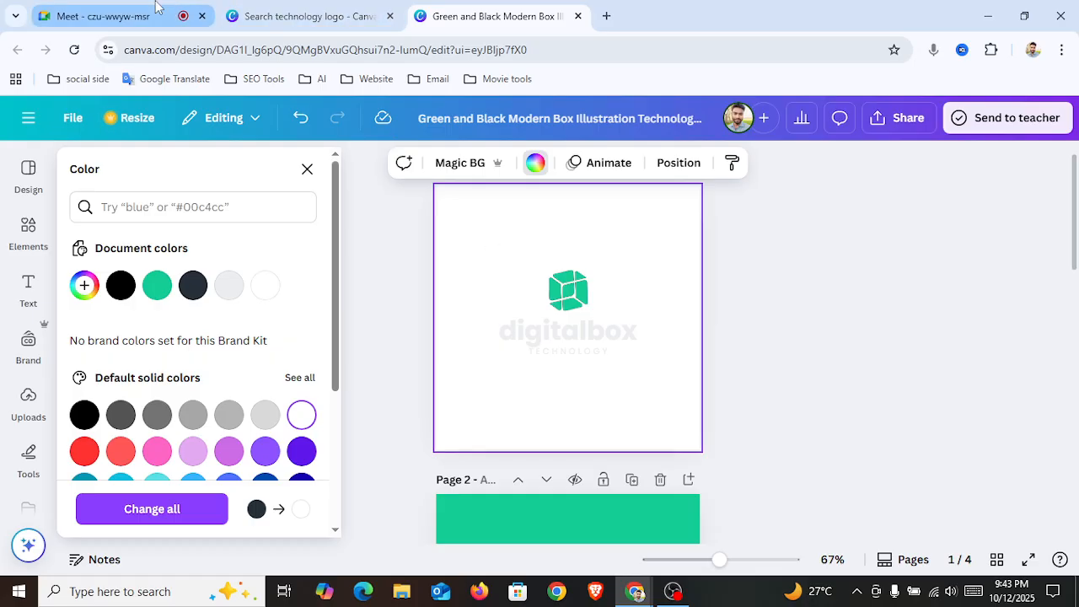
left_click(110, 16)
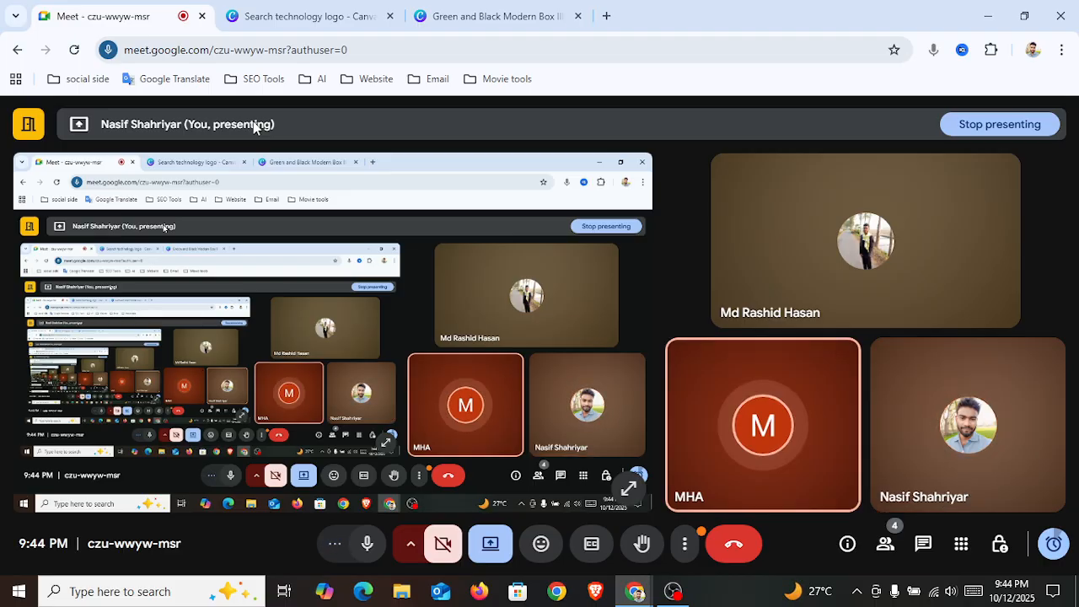
left_click(477, 16)
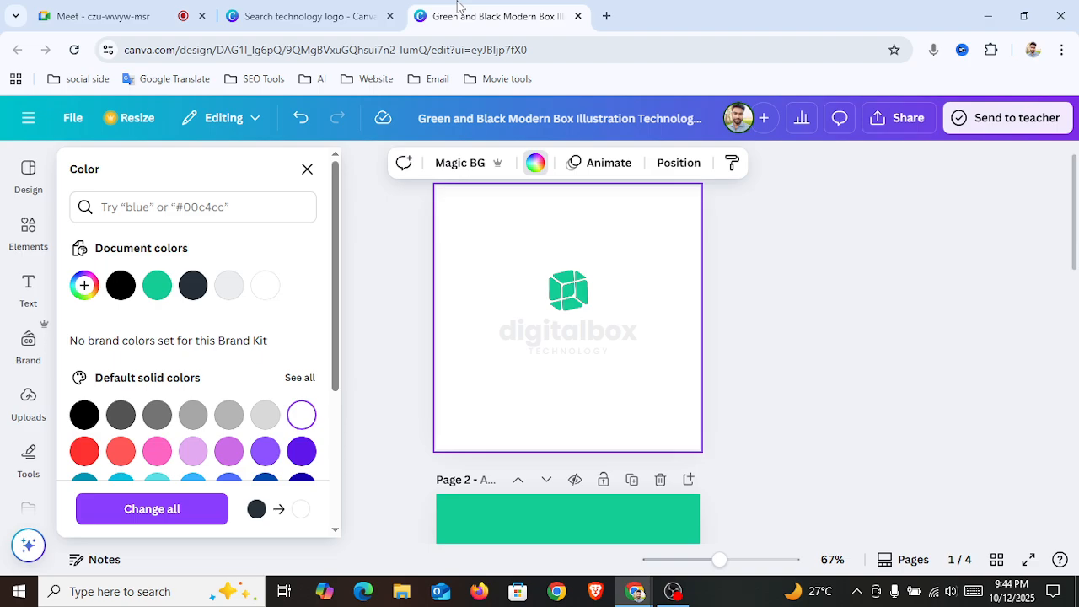
Set the background of page 1 to the medium purple from the default solid colours.
left_click(535, 162)
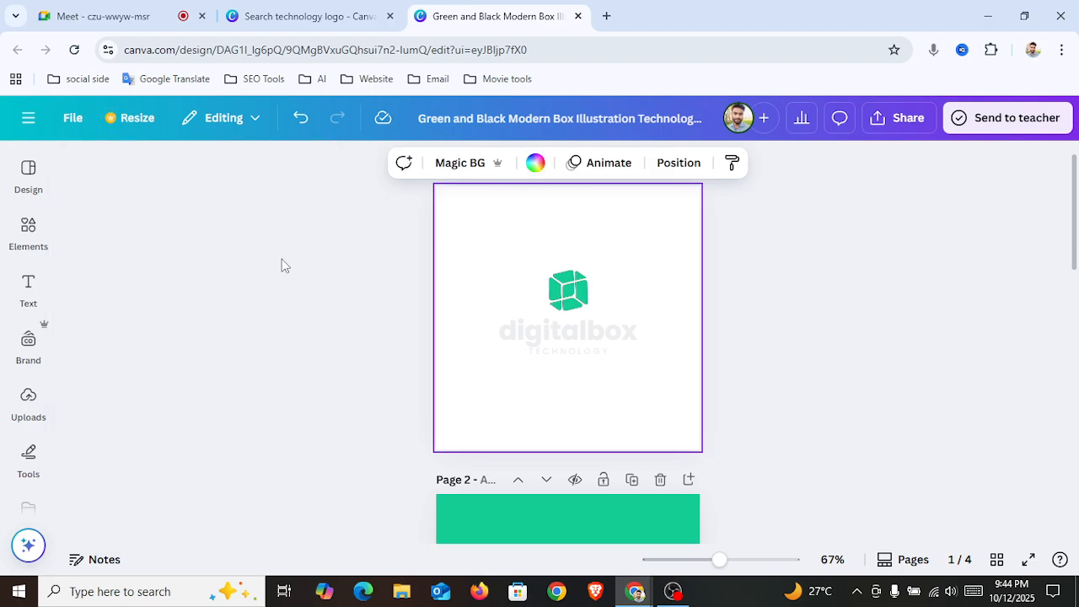
left_click(536, 163)
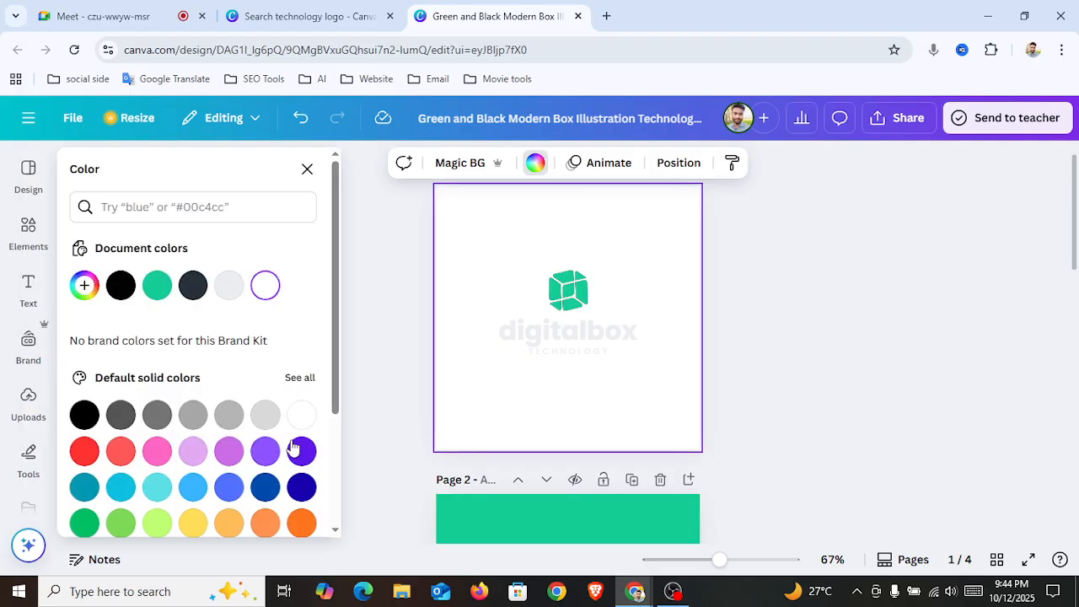
left_click(264, 452)
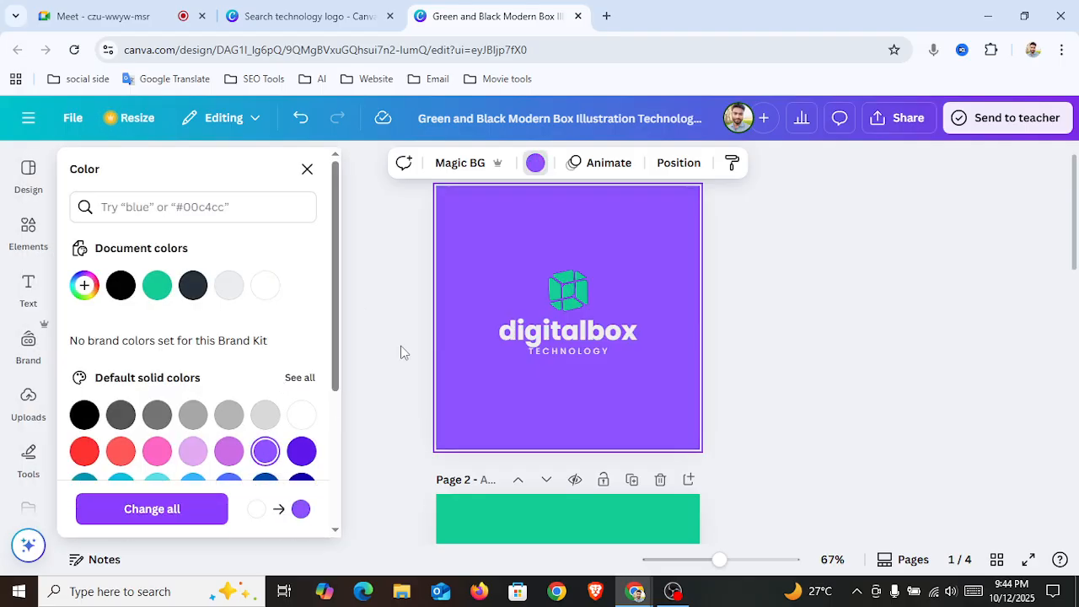
left_click(308, 170)
Enlarge the green box icon on page 1 to more than double its size and shift it toward the page's middle.
left_click(568, 288)
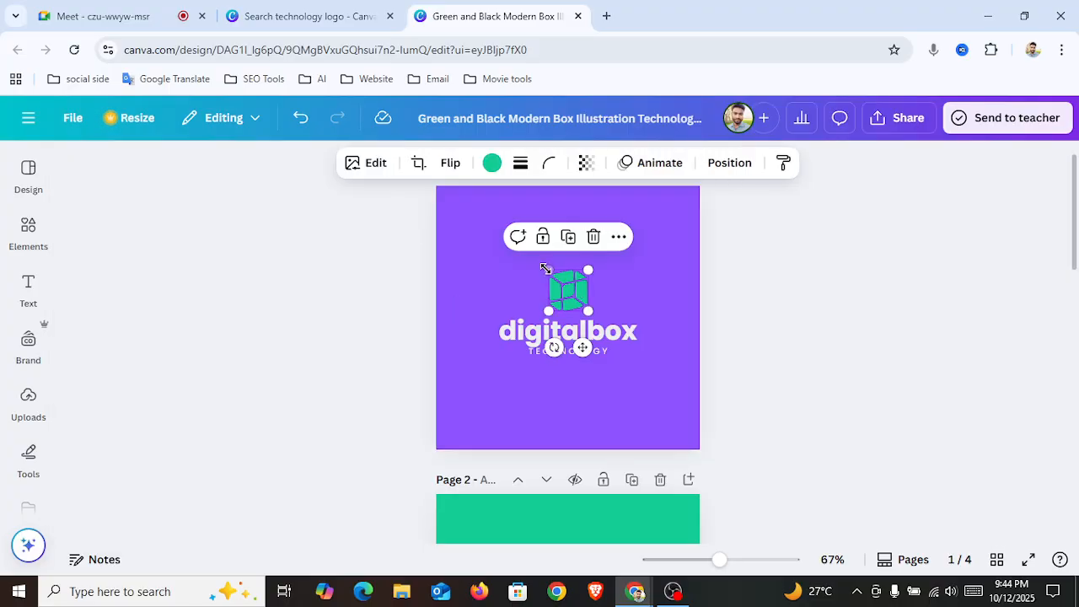
left_click_drag(546, 267, 494, 213)
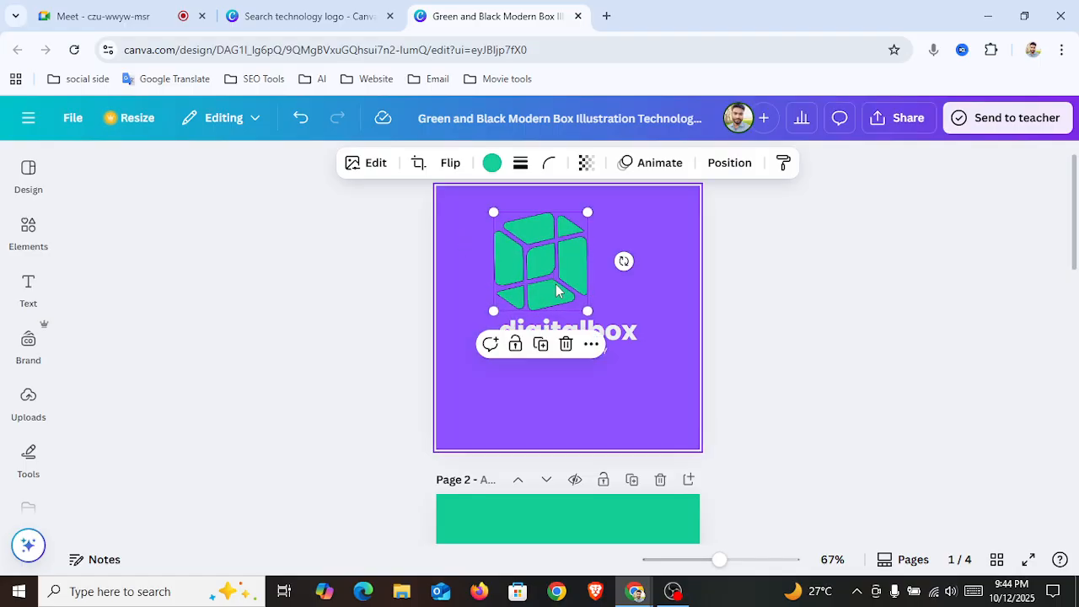
left_click_drag(587, 296, 582, 393)
Place the digitalbox text below the word TECHNOLOGY and centre the box icon just above that word.
left_click(581, 332)
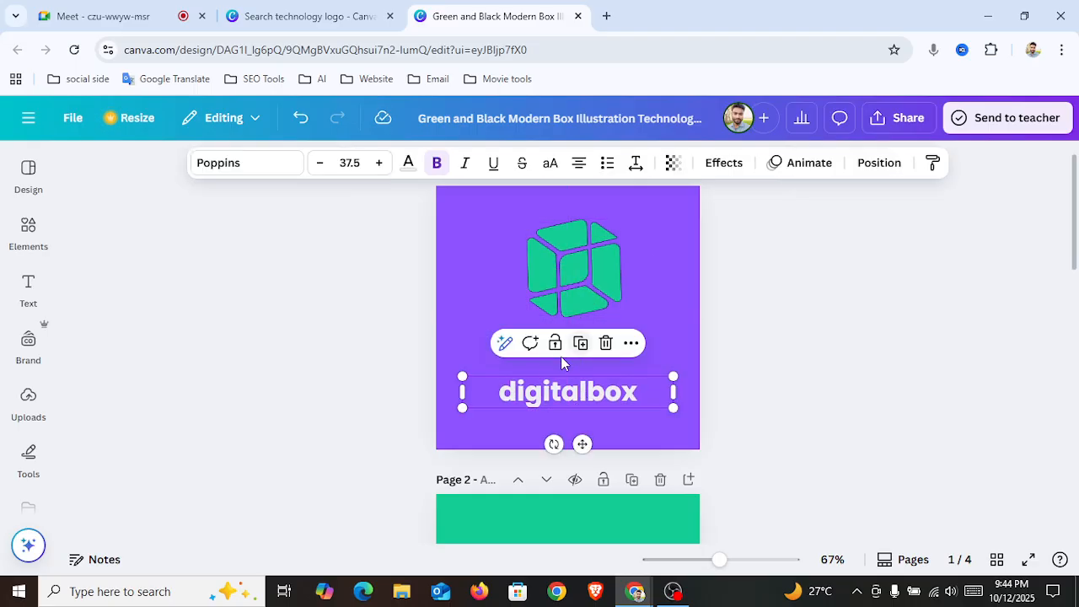
left_click(511, 368)
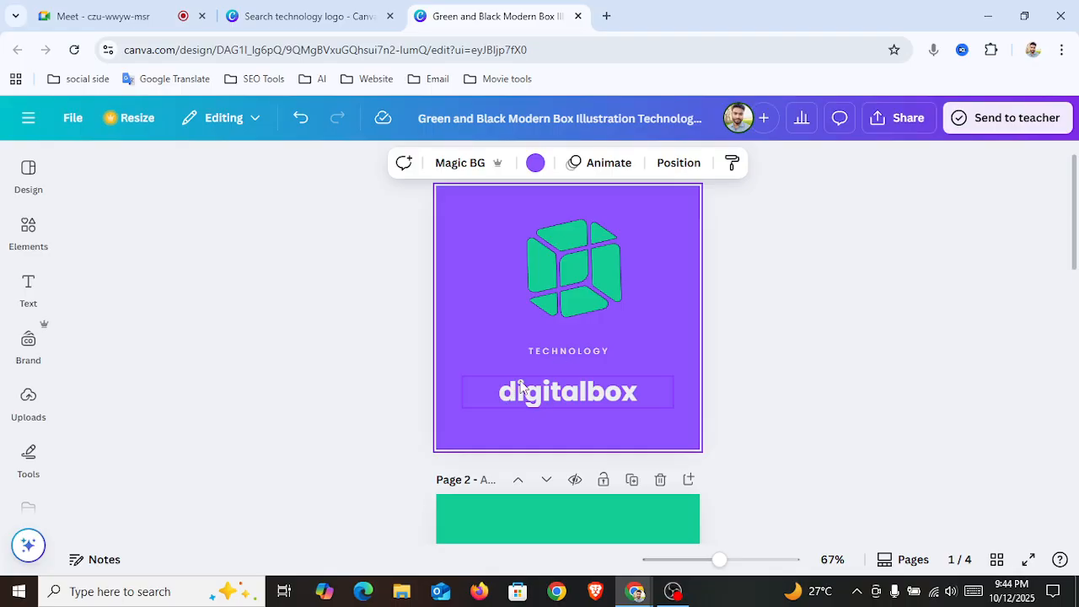
left_click_drag(600, 299, 595, 300)
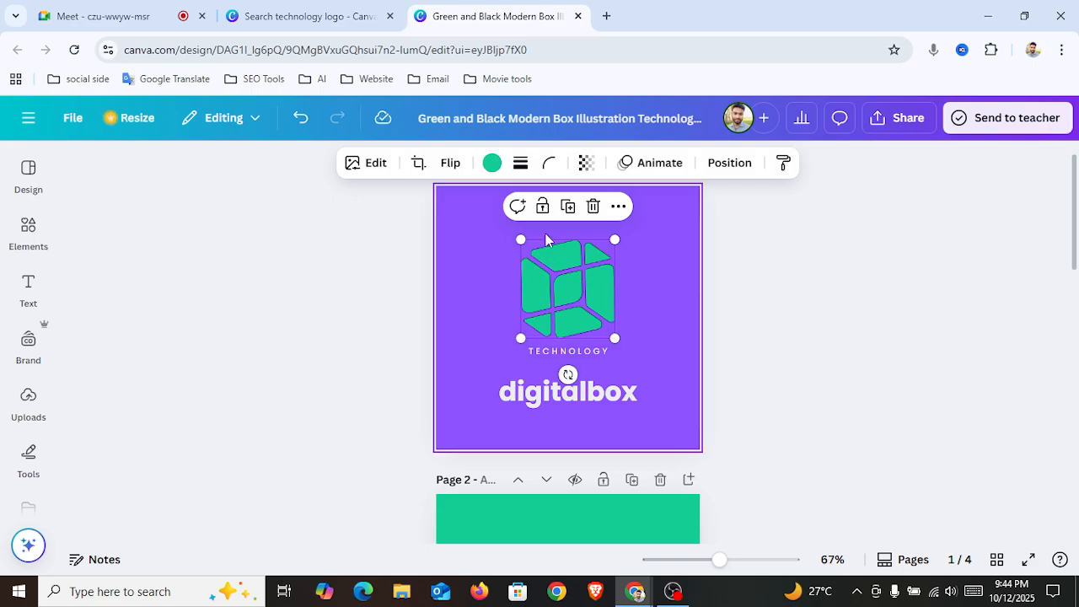
left_click(482, 322)
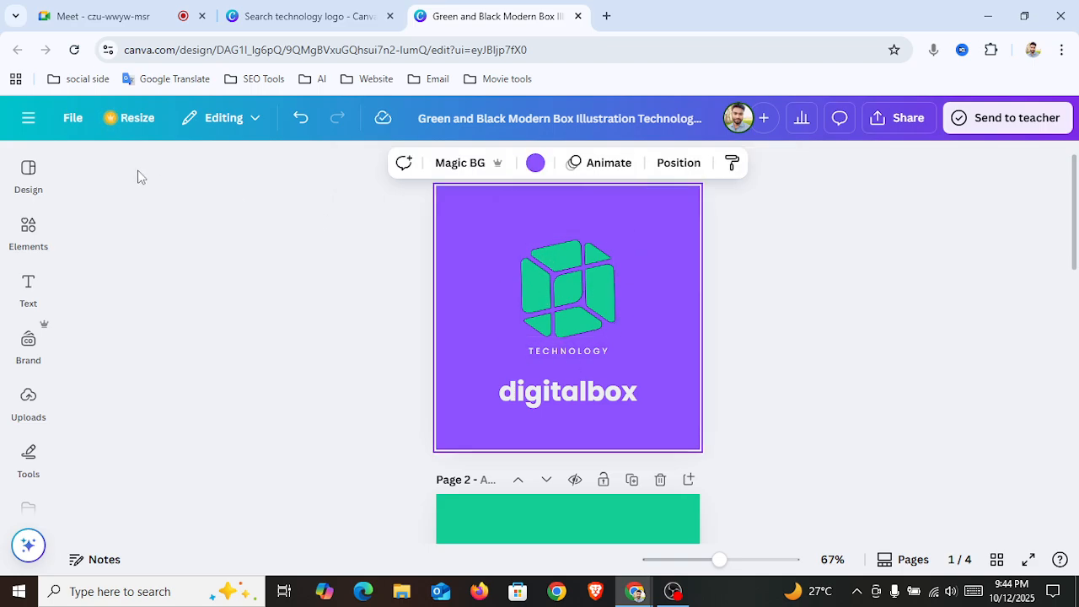
Search the elements for "ring" and add the thick black ring graphic to page 1.
left_click(28, 227)
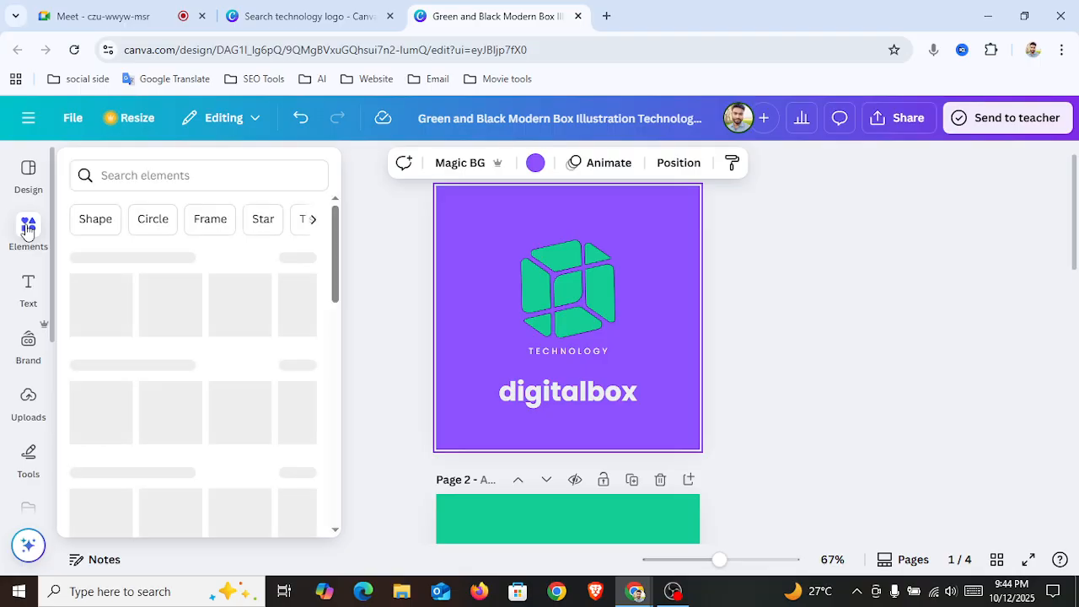
left_click(151, 177)
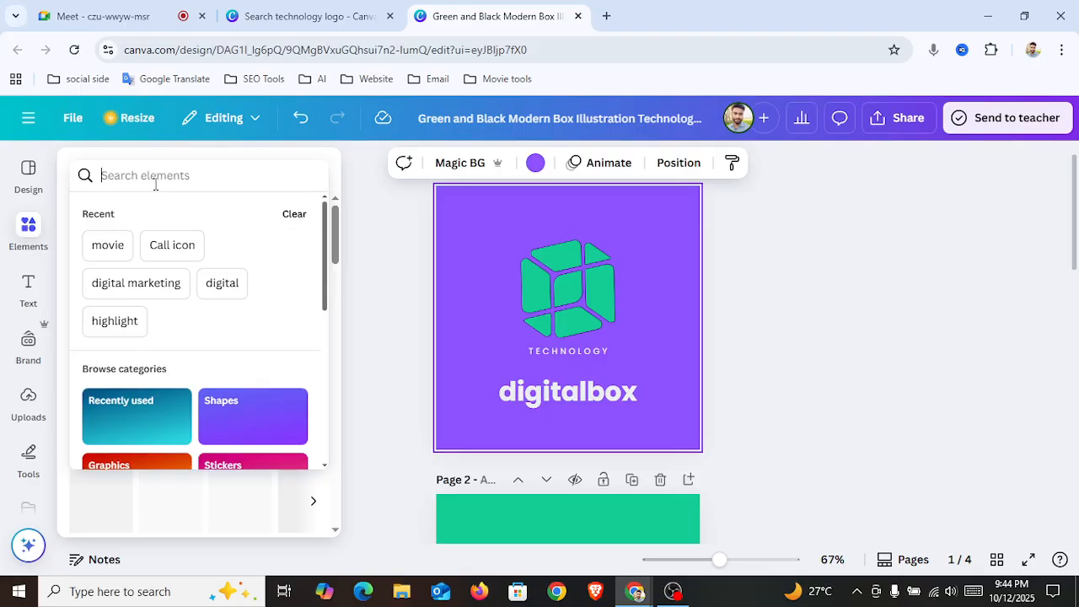
type("ring")
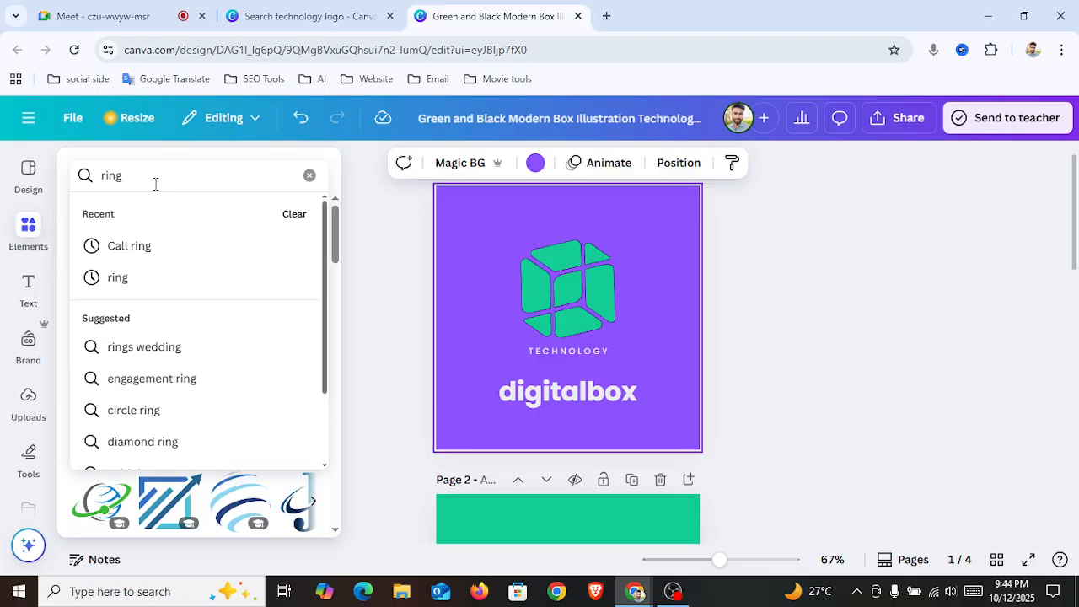
key("Return")
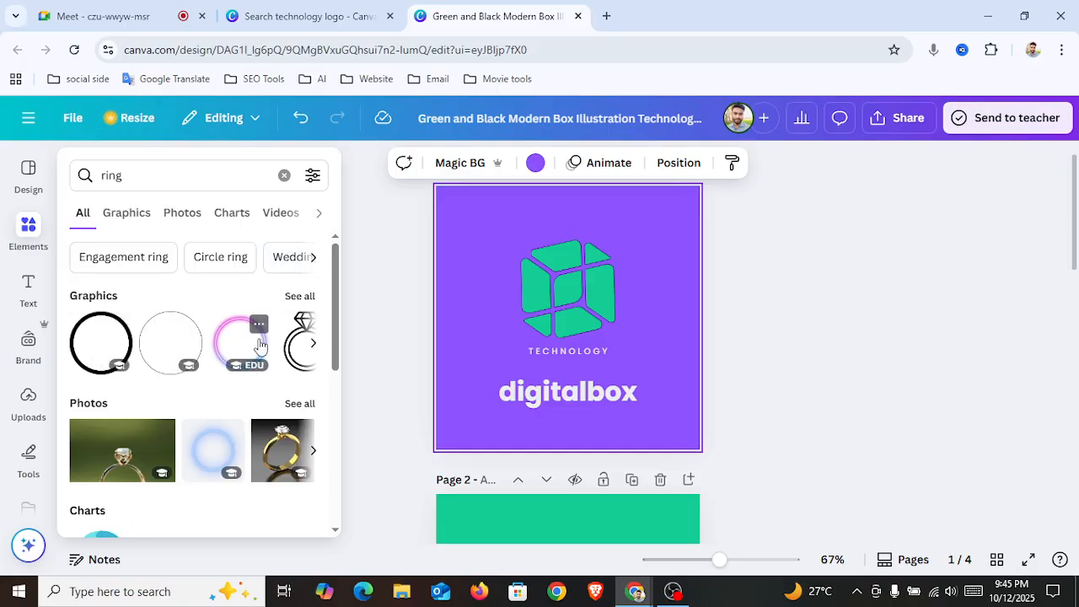
left_click(99, 350)
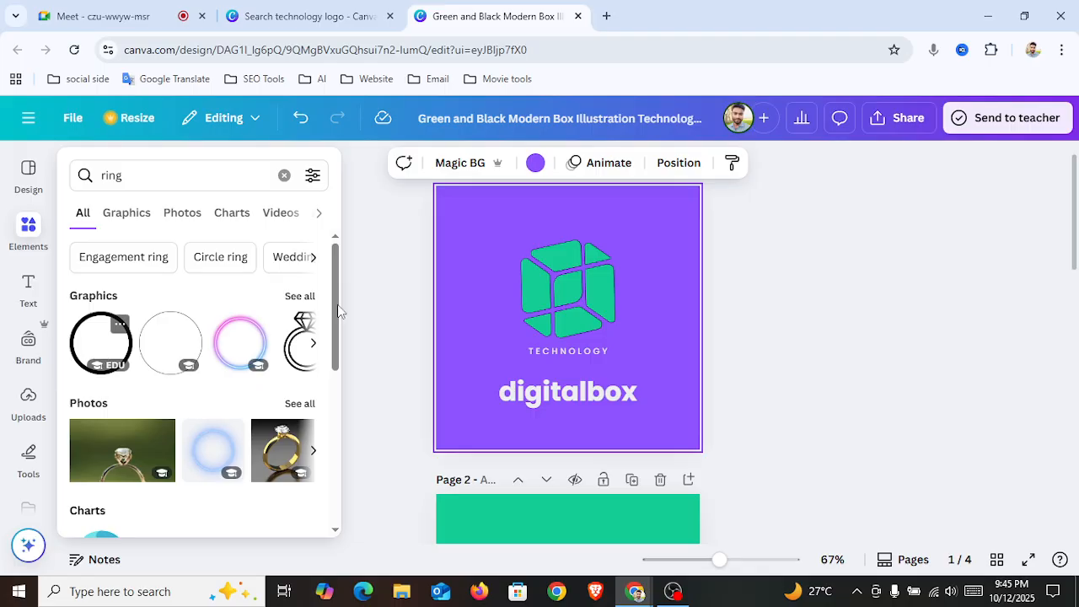
left_click(534, 277)
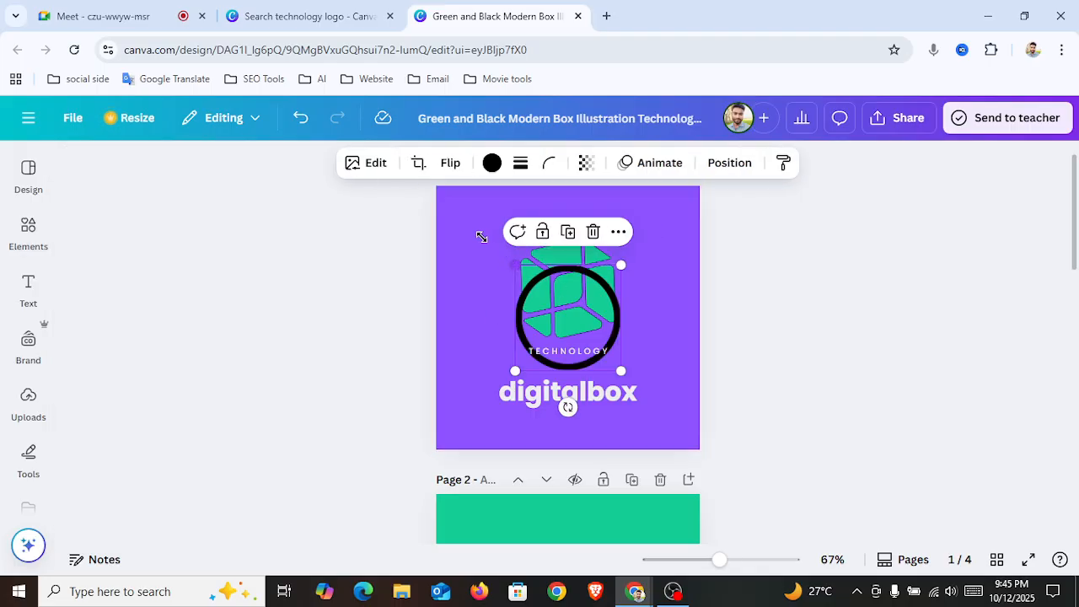
Enlarge the black ring and centre it around the green box icon.
left_click_drag(481, 237, 472, 225)
mouse_move(542, 297)
left_mouse_down()
mouse_move(578, 284)
mouse_move(558, 287)
left_mouse_up()
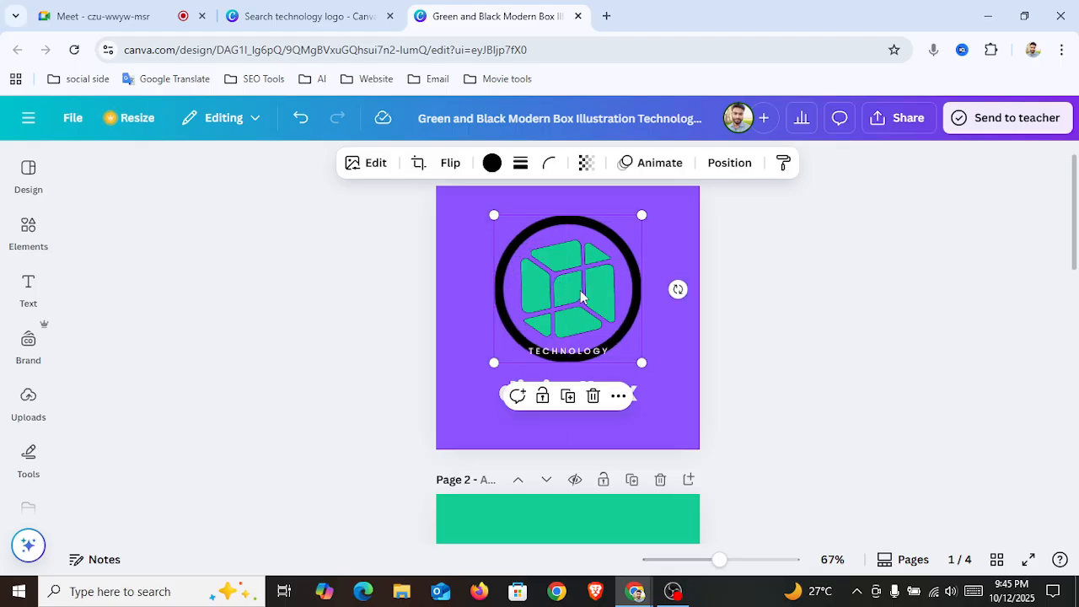
left_click(682, 332)
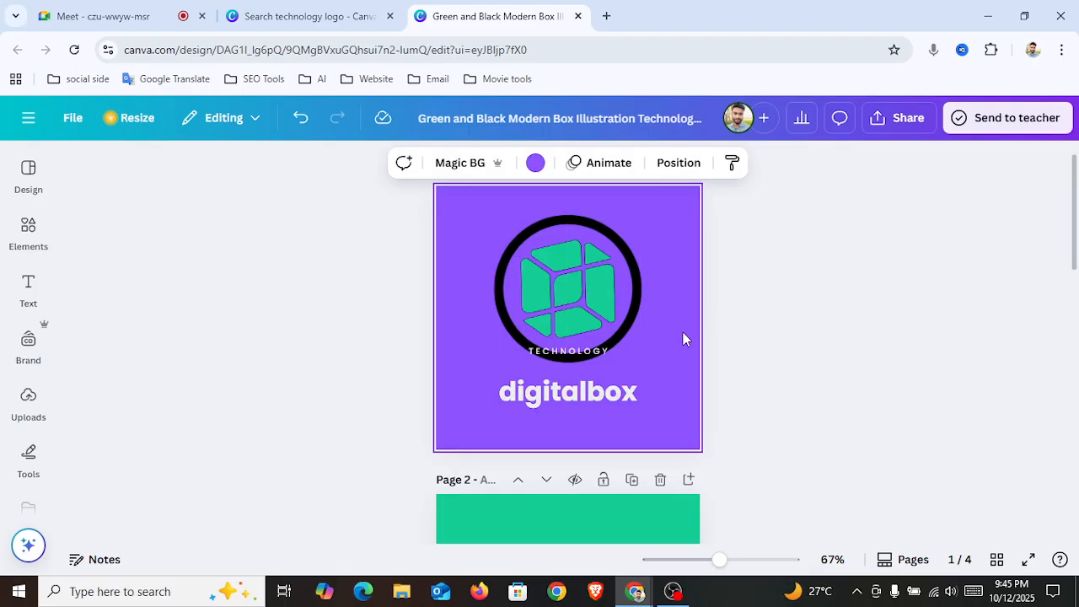
Move the word TECHNOLOGY off the ring on page 1 and place it centred below the digitalbox text.
left_click(552, 354)
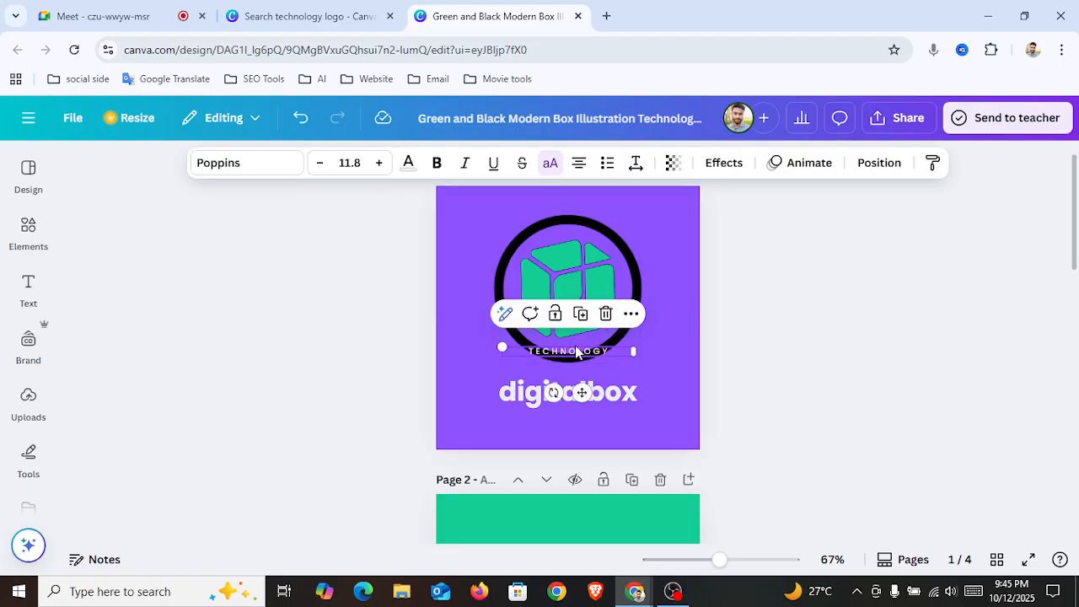
left_click_drag(572, 354, 569, 423)
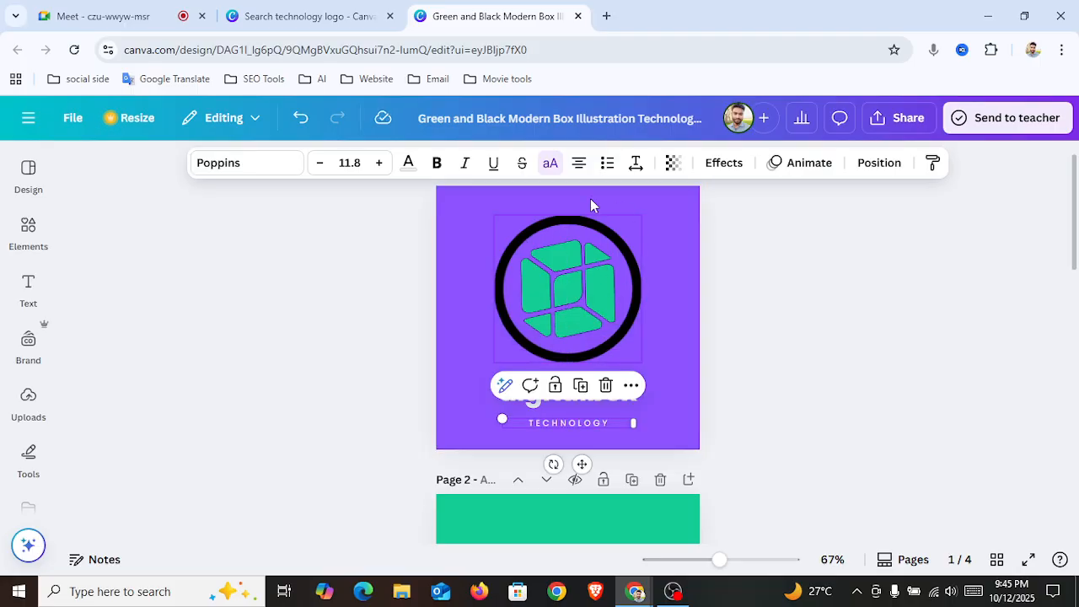
left_click(688, 284)
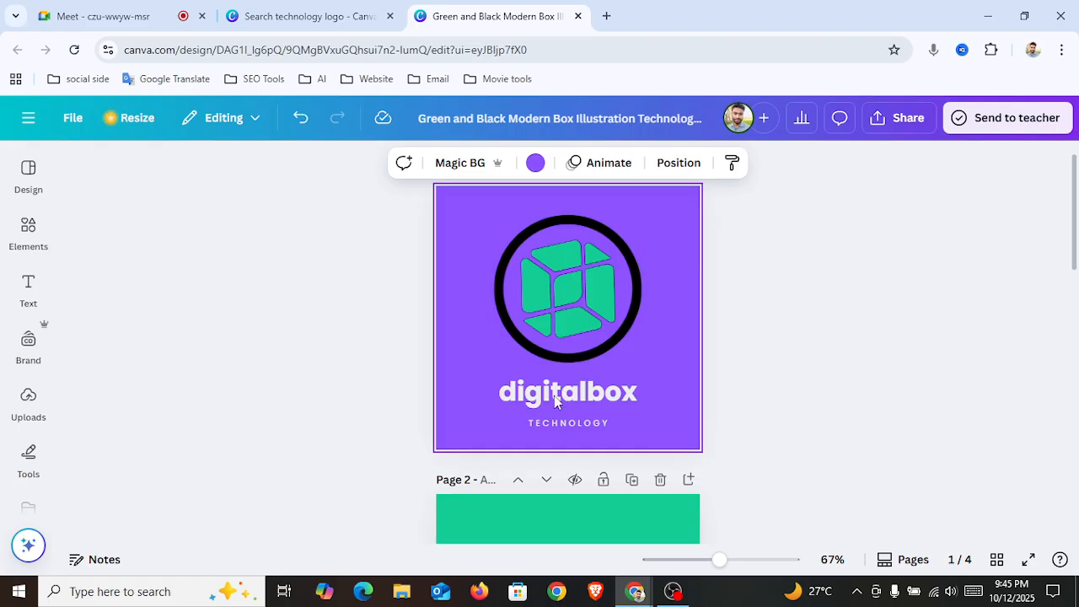
Replace the digitalbox text on page 1 with "NS LOGO" and delete the word TECHNOLOGY beneath it.
left_click(588, 395)
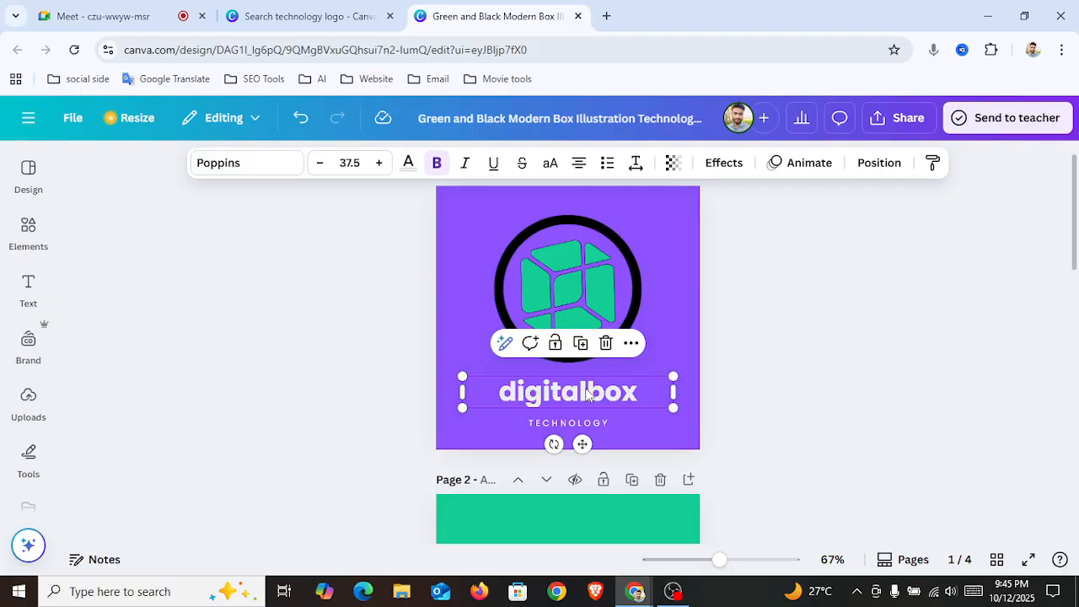
double_click(588, 392)
type("NS LOGO")
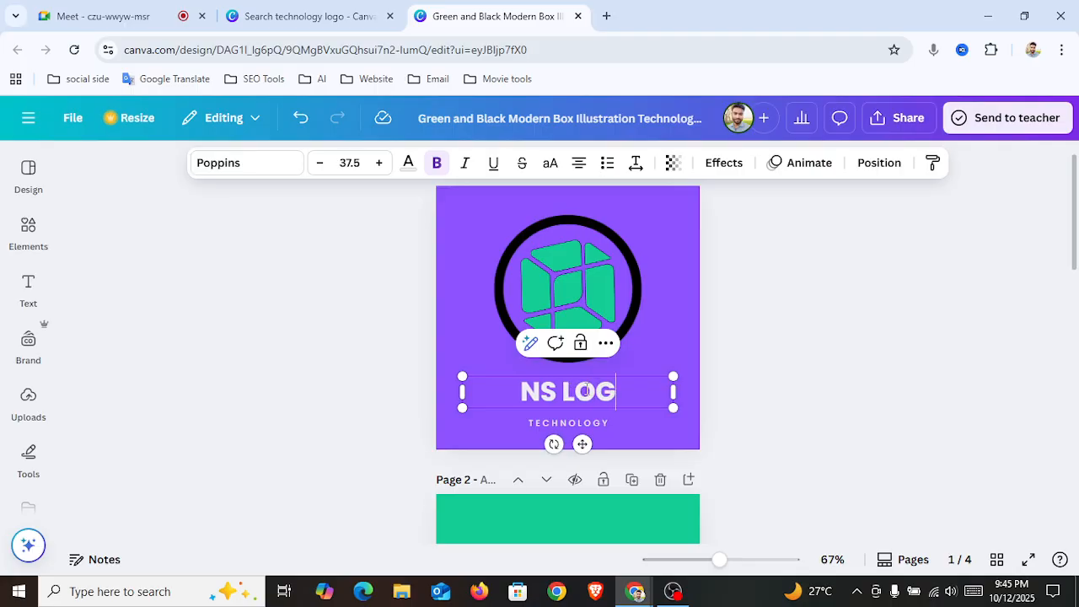
left_click(655, 344)
left_click(588, 423)
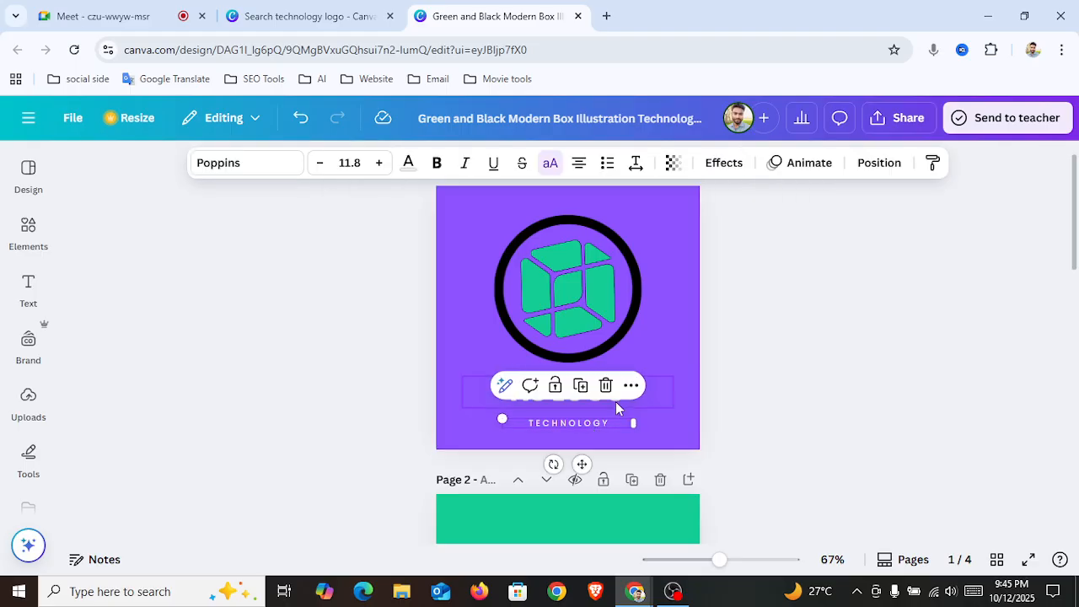
left_click(607, 385)
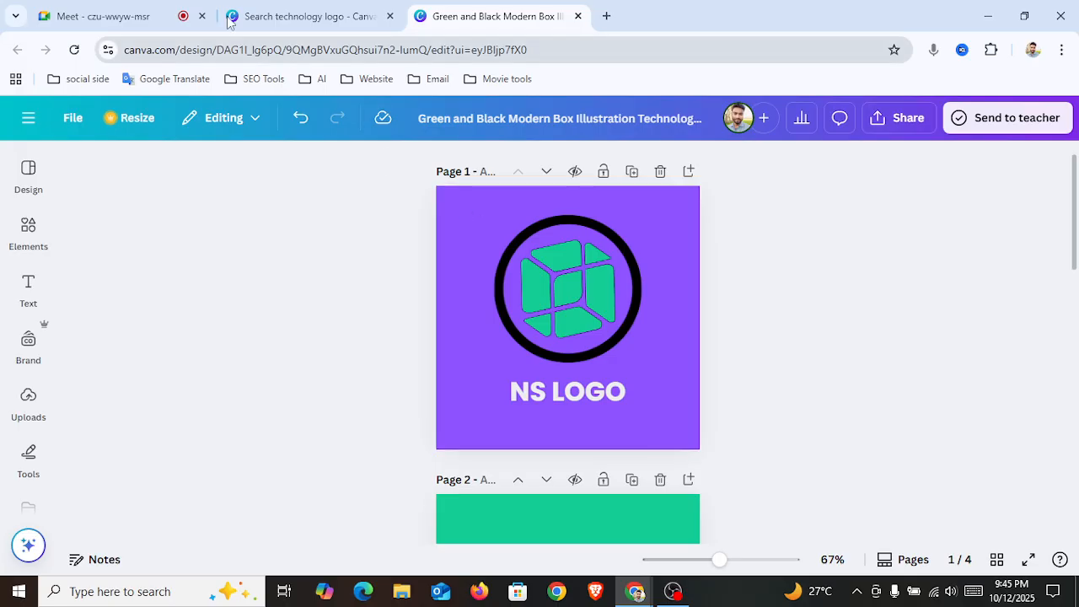
left_click(143, 7)
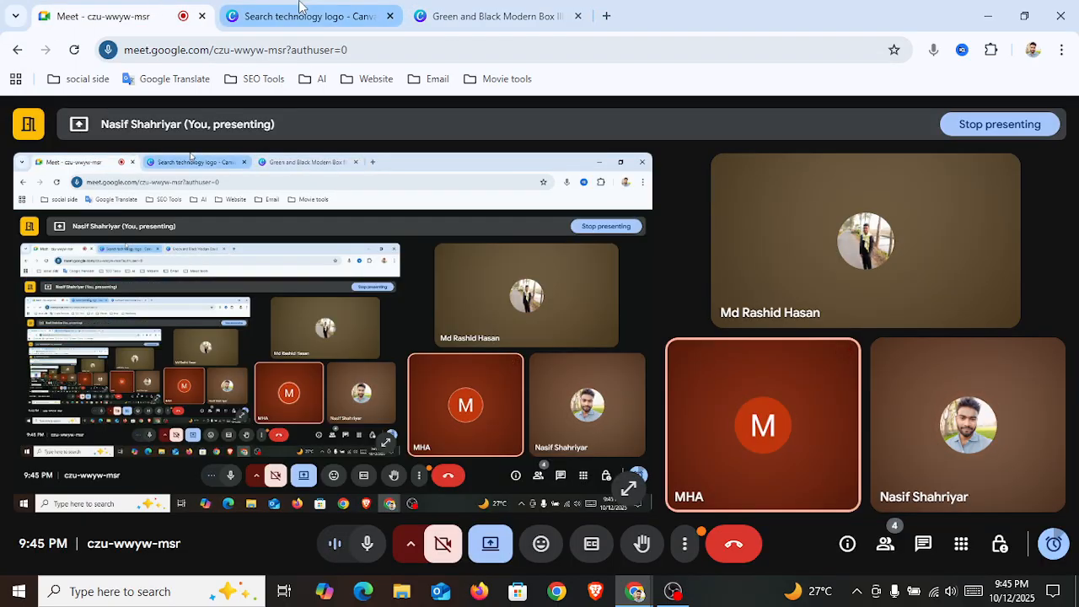
mouse_move(299, 7)
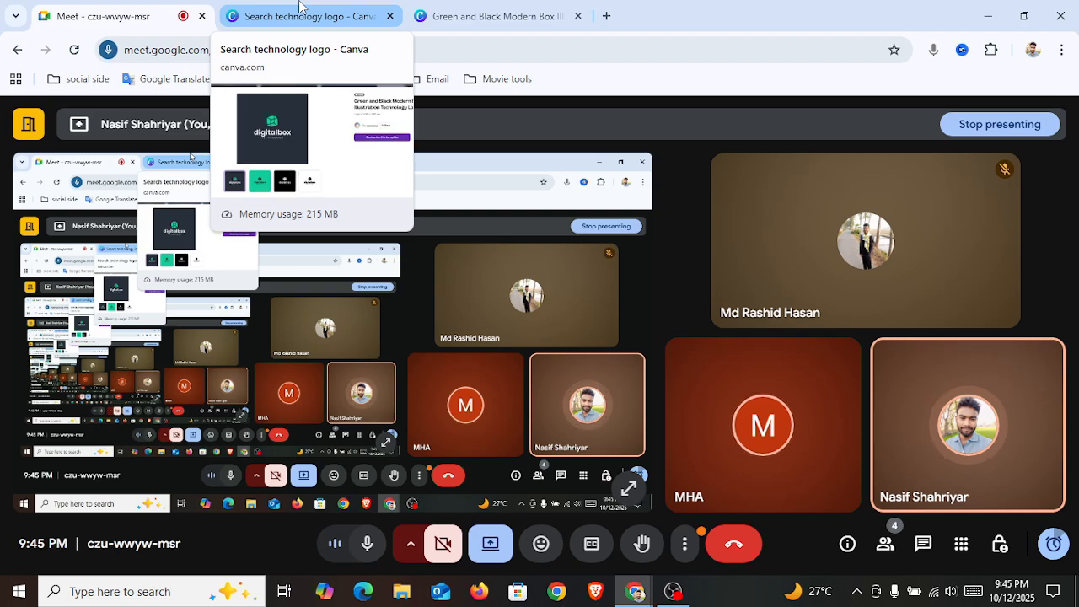
mouse_move(479, 7)
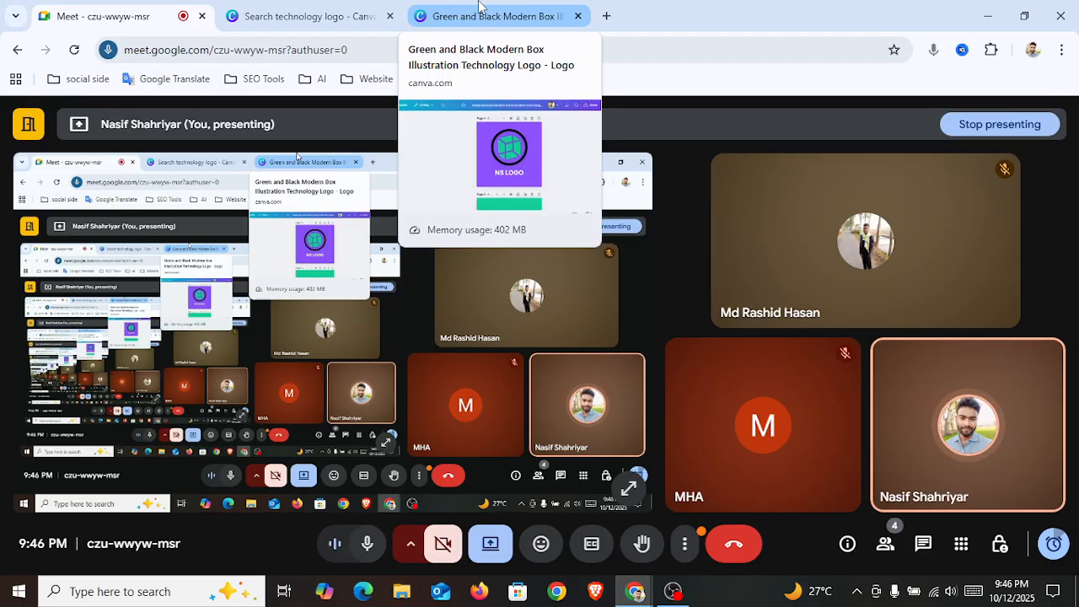
left_click(478, 11)
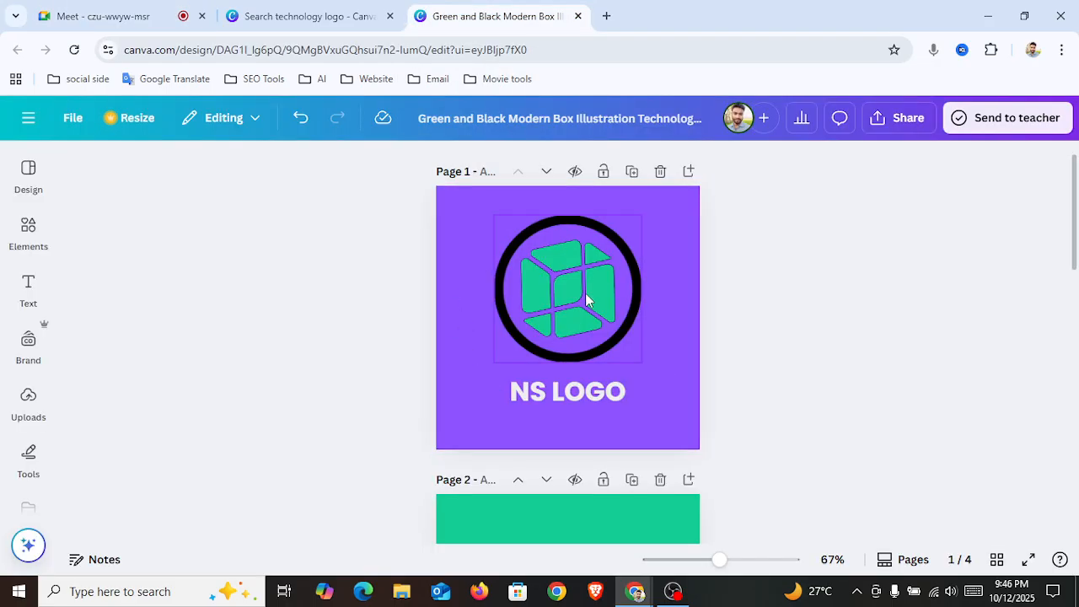
Shift the black ring aside to reach the box icon, recolour the icon lime, and centre the ring back around it.
left_click(680, 321)
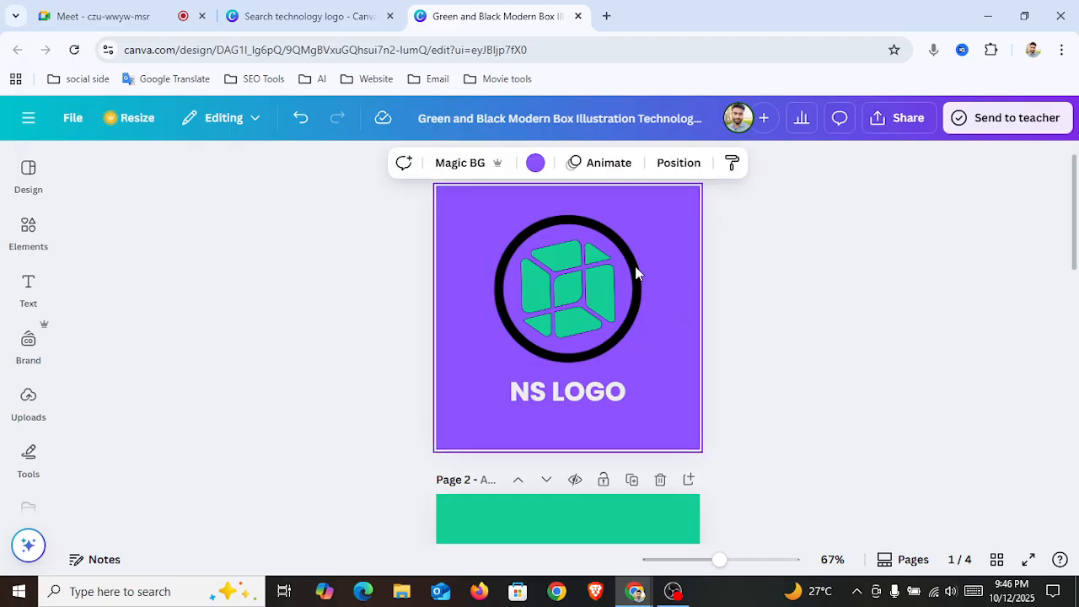
left_click(570, 319)
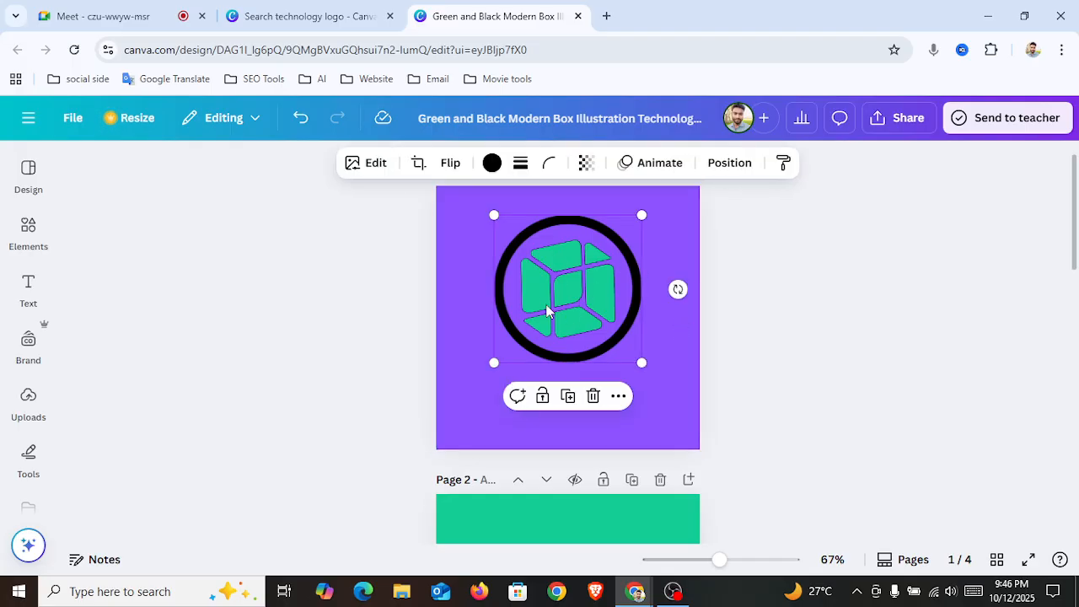
left_click_drag(588, 301, 493, 246)
left_click(601, 313)
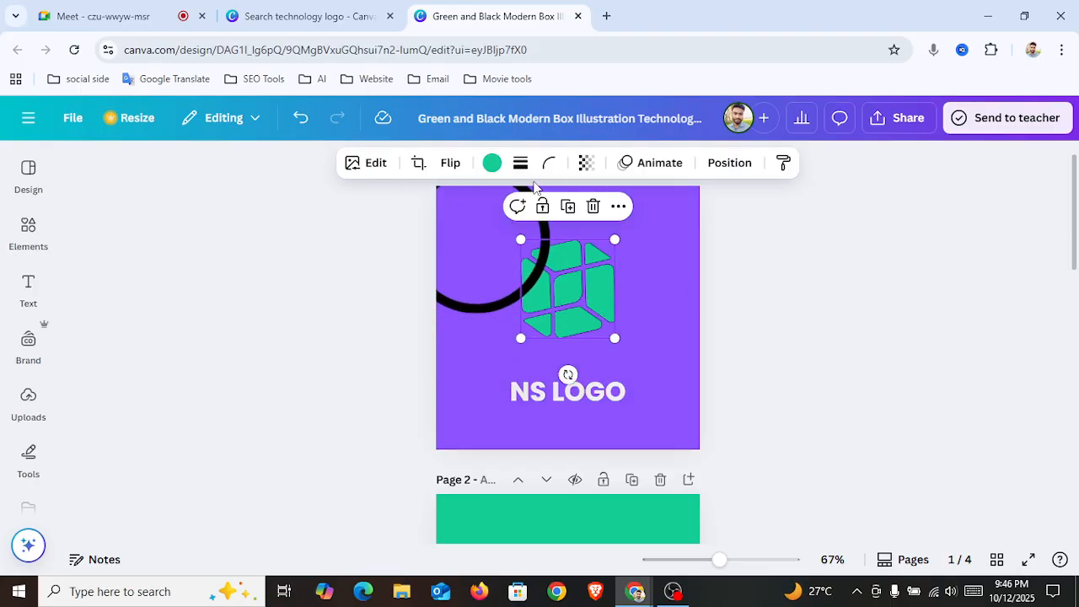
left_click(492, 165)
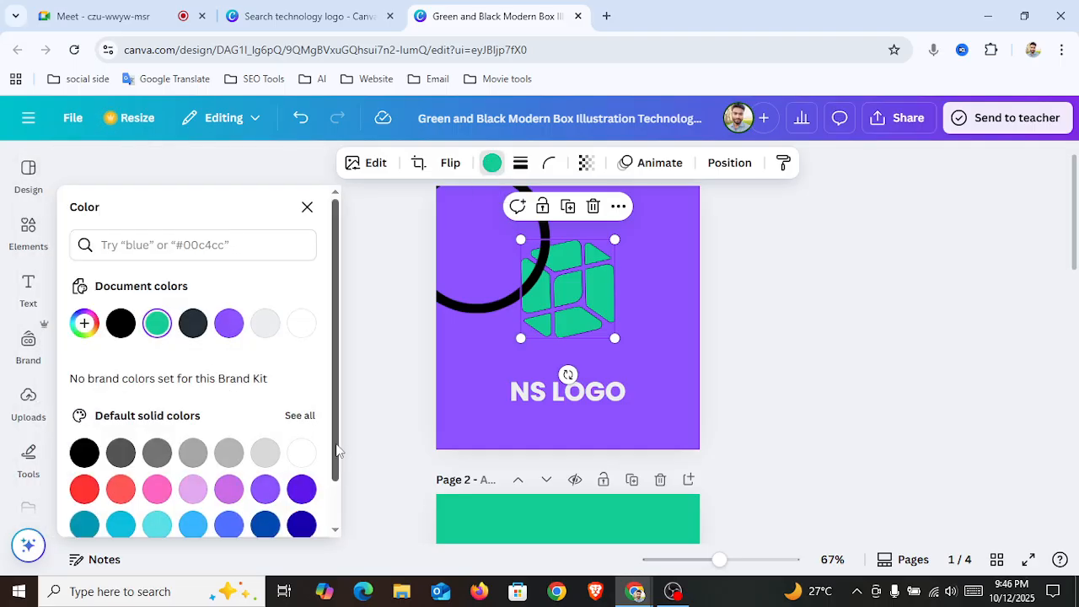
left_click_drag(334, 451, 337, 512)
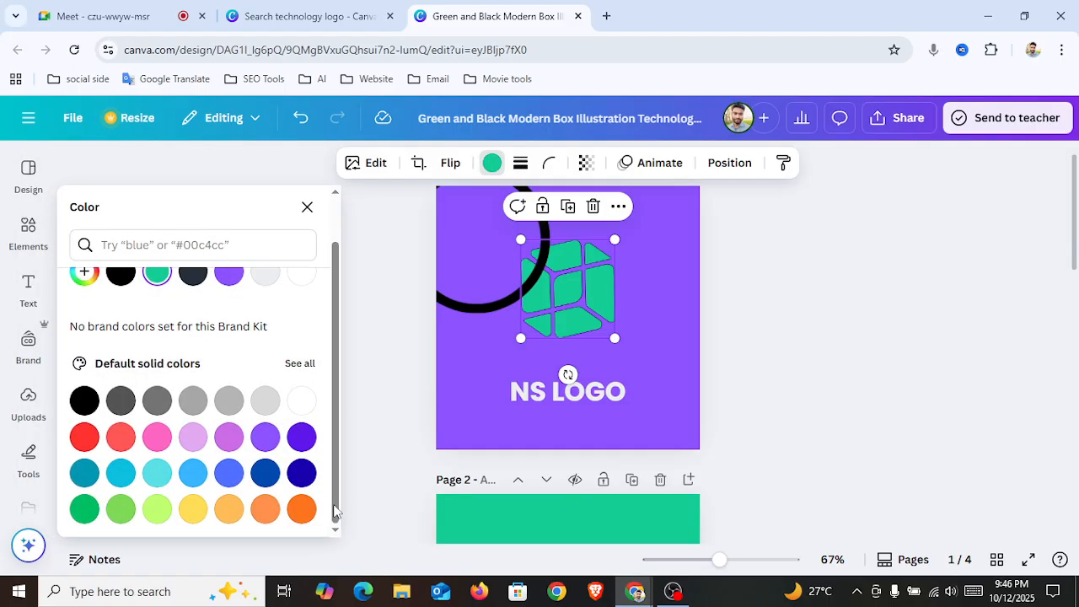
left_click(157, 508)
left_click(152, 509)
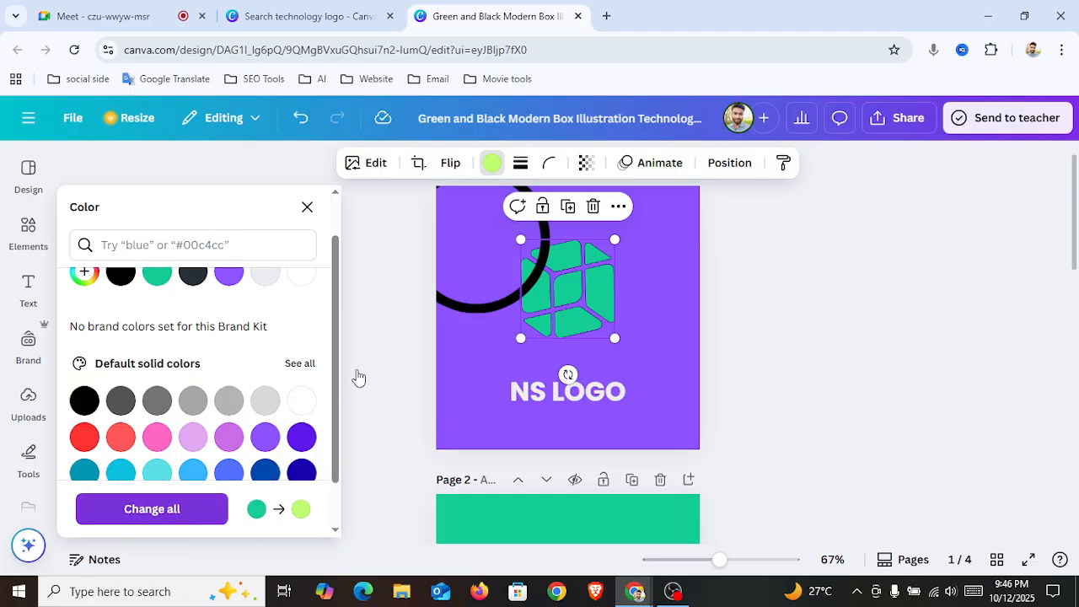
left_click_drag(494, 276, 587, 329)
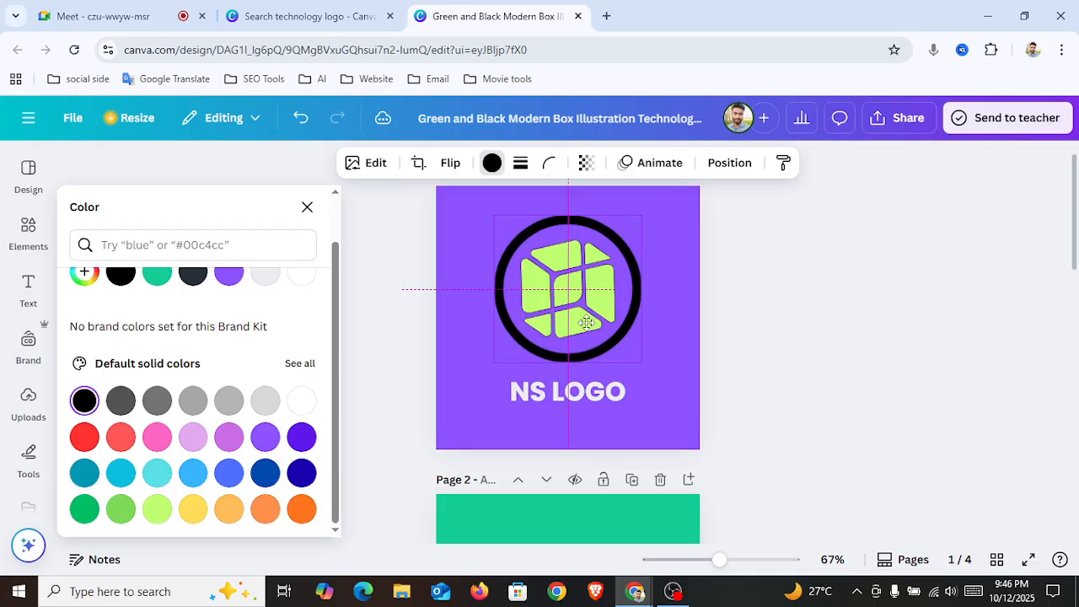
Change the background colour of page 1 to solid black.
left_click(683, 337)
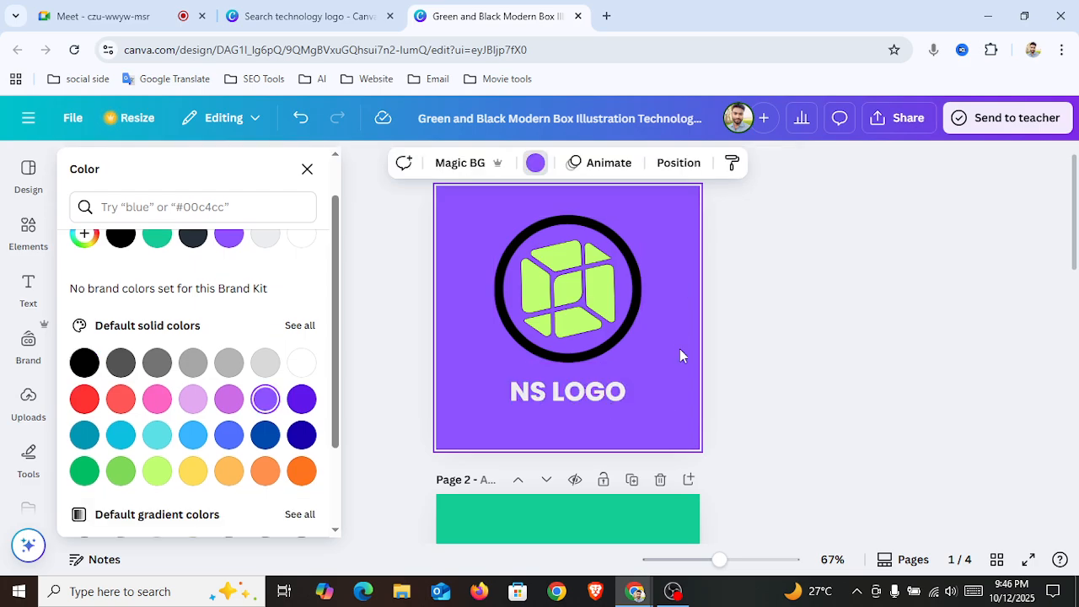
left_click(535, 163)
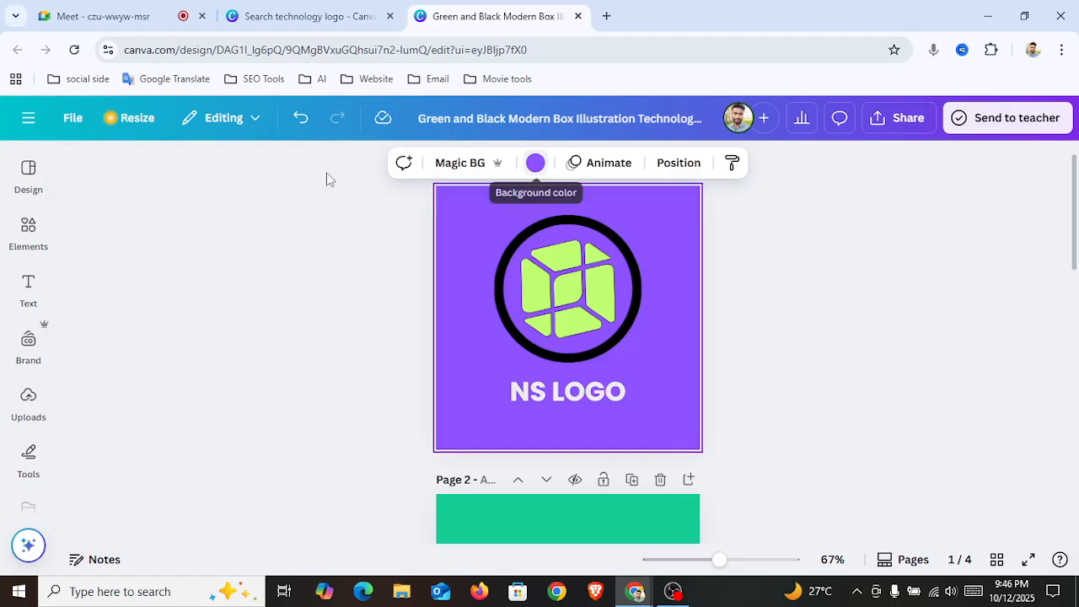
left_click(535, 162)
left_click(84, 450)
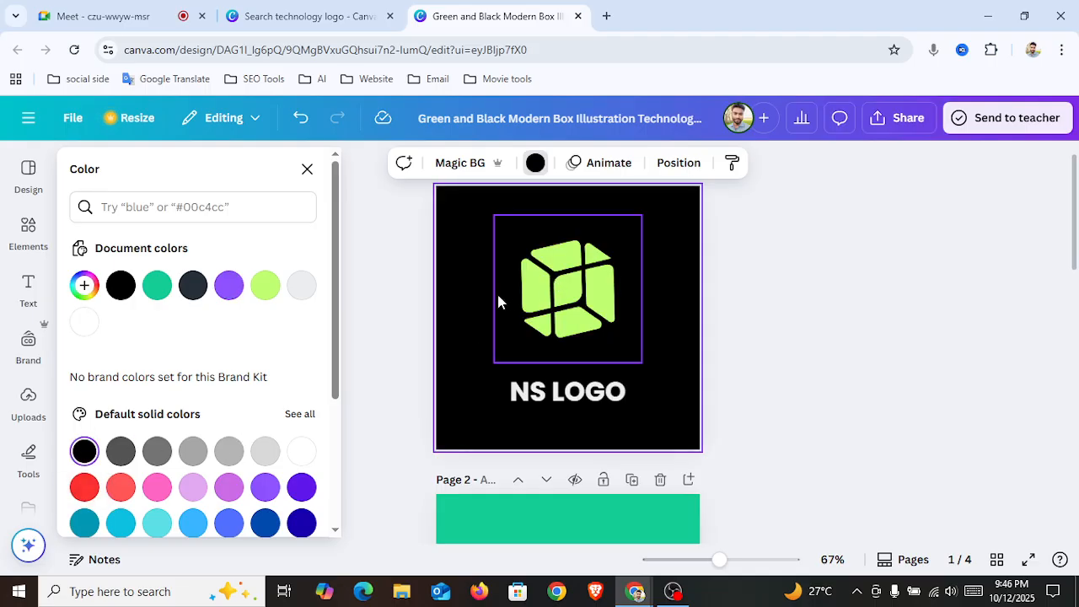
Try yellow and dark blue on the ring around the box icon, and set its colour to white.
left_click(499, 306)
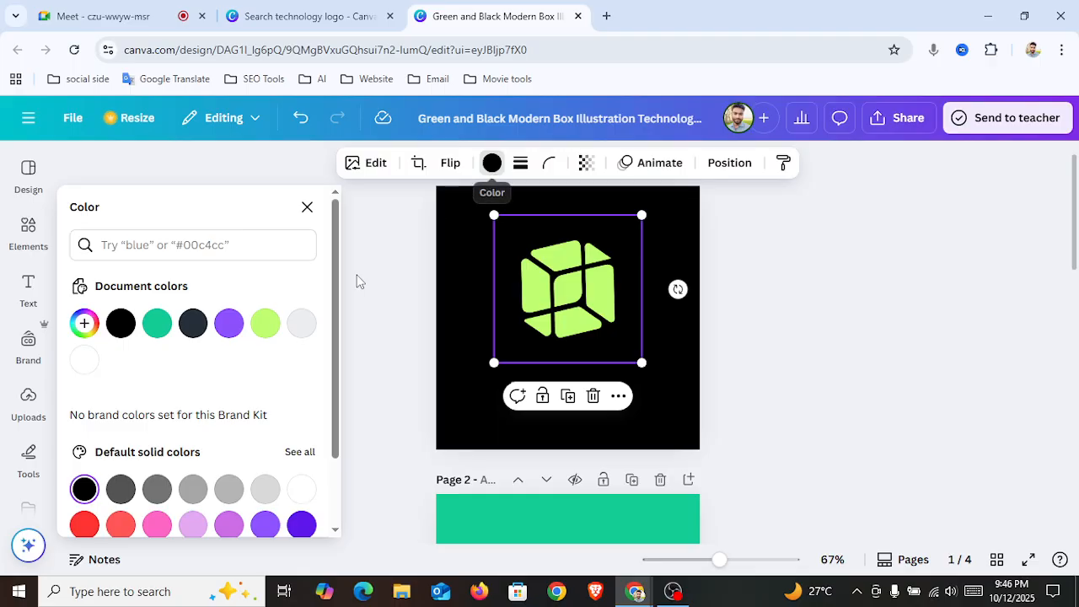
left_click_drag(335, 330, 301, 506)
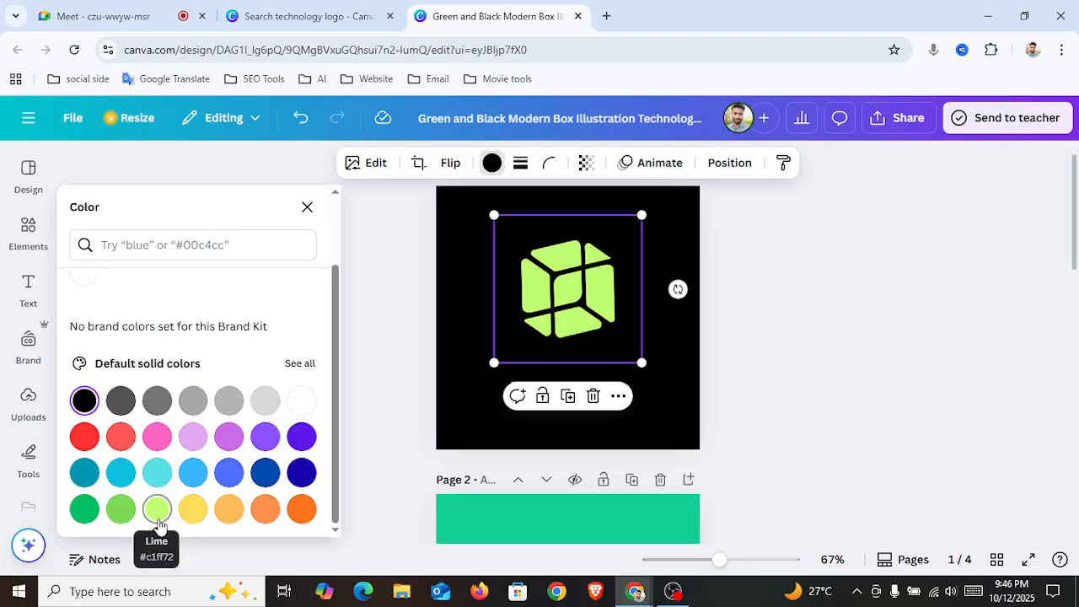
left_click(193, 508)
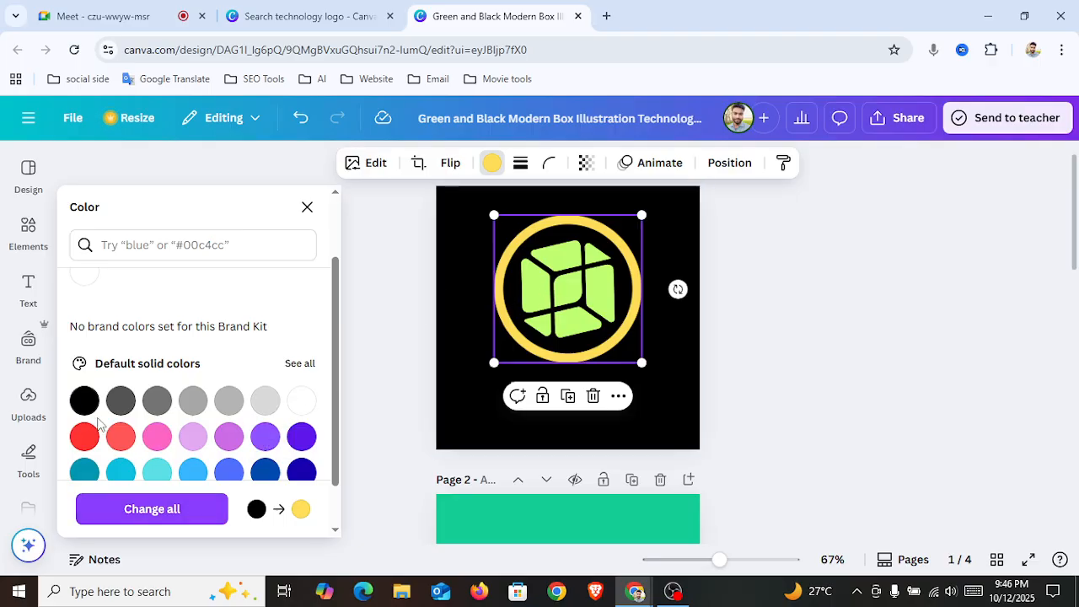
left_click(301, 470)
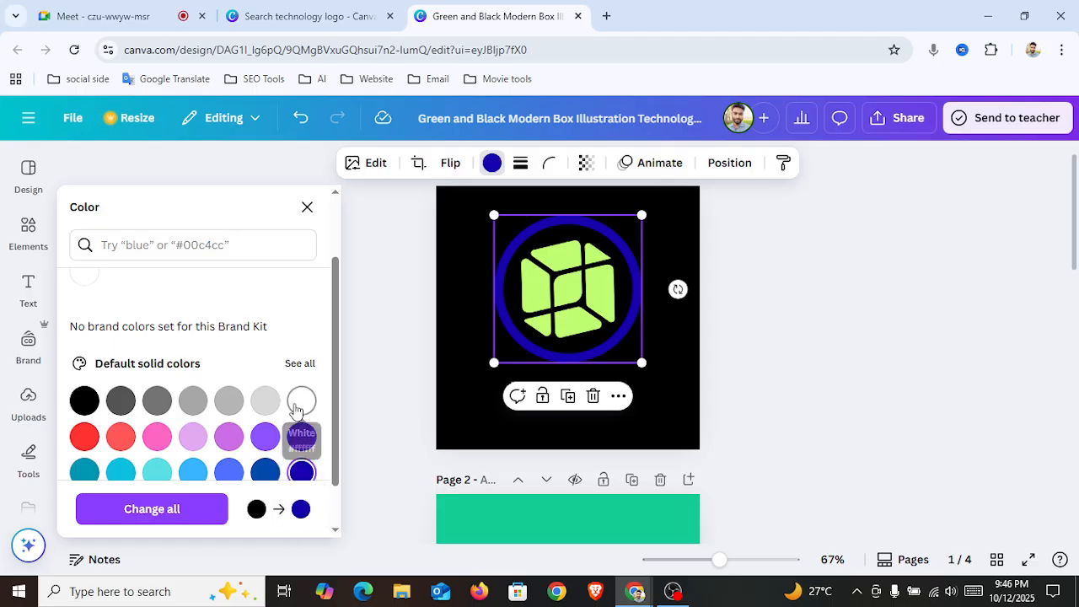
left_click(296, 406)
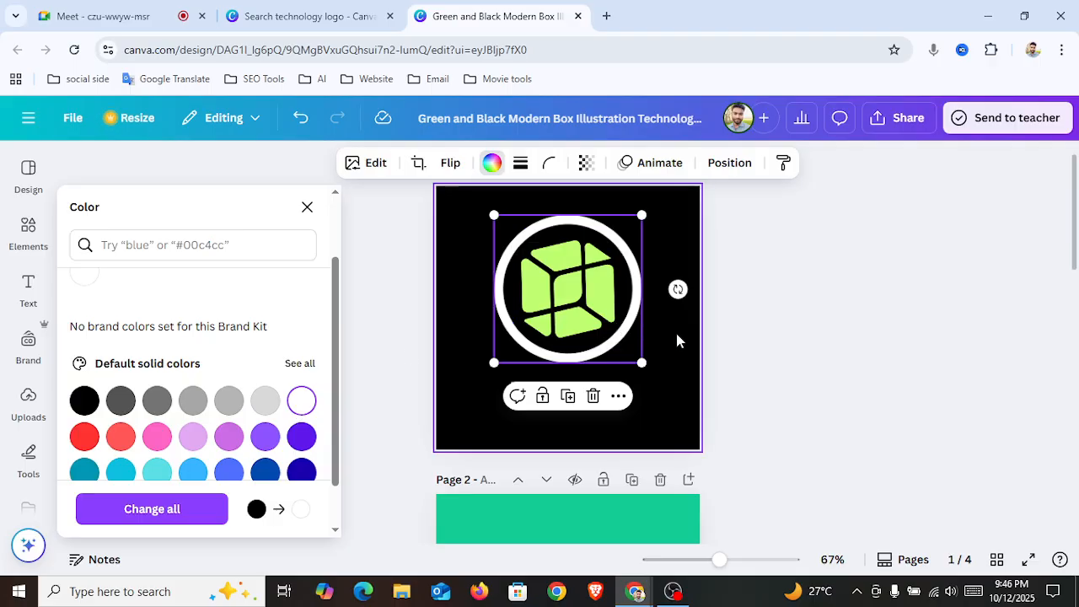
left_click(675, 334)
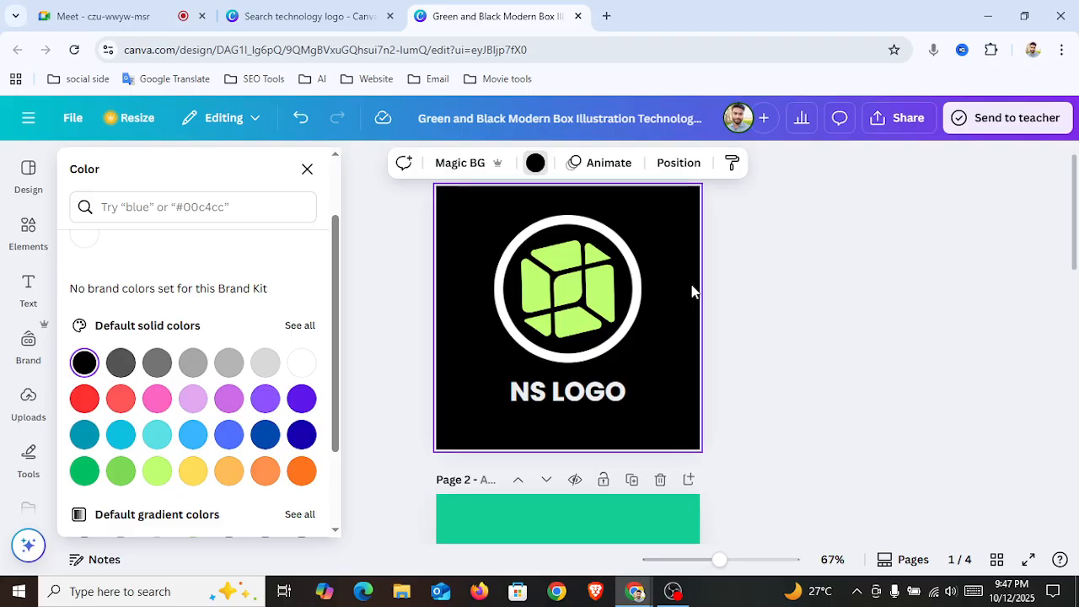
Search the fonts for "play" and change the NS LOGO text to Playfair Display.
left_click(585, 391)
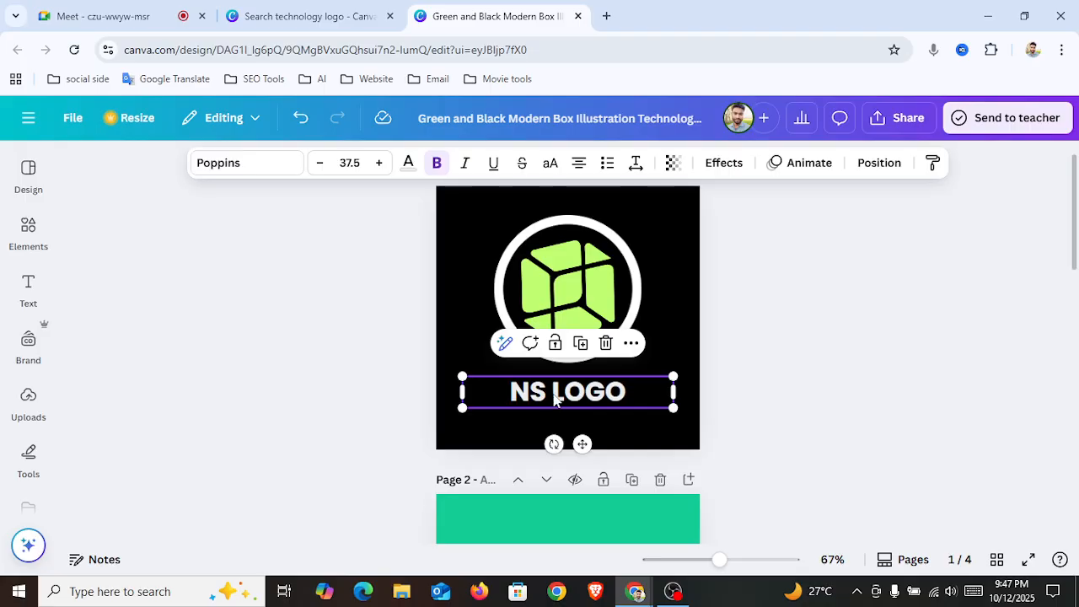
double_click(565, 394)
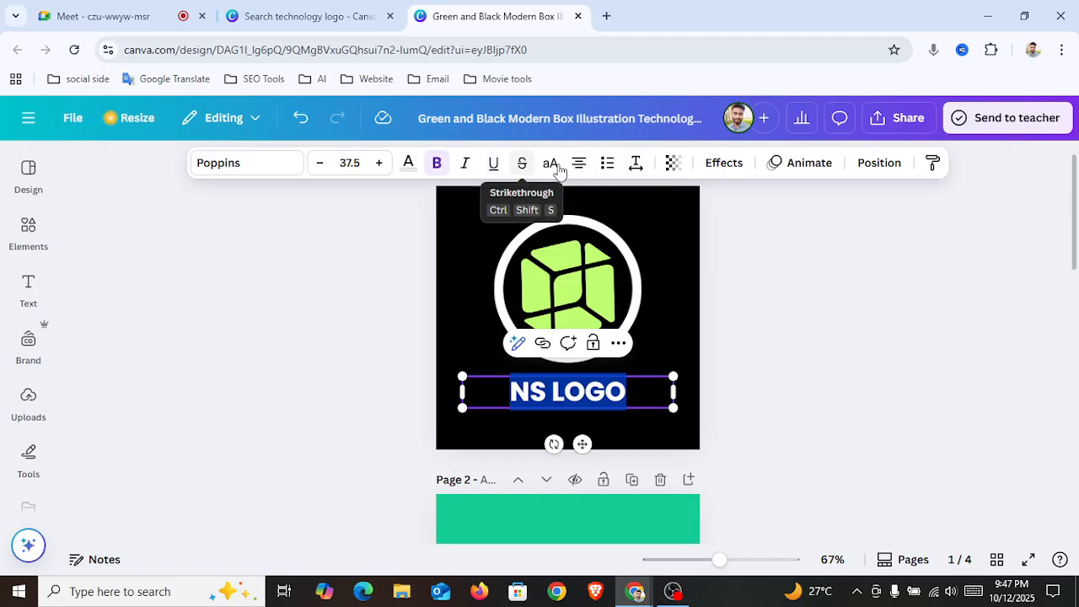
left_click(249, 165)
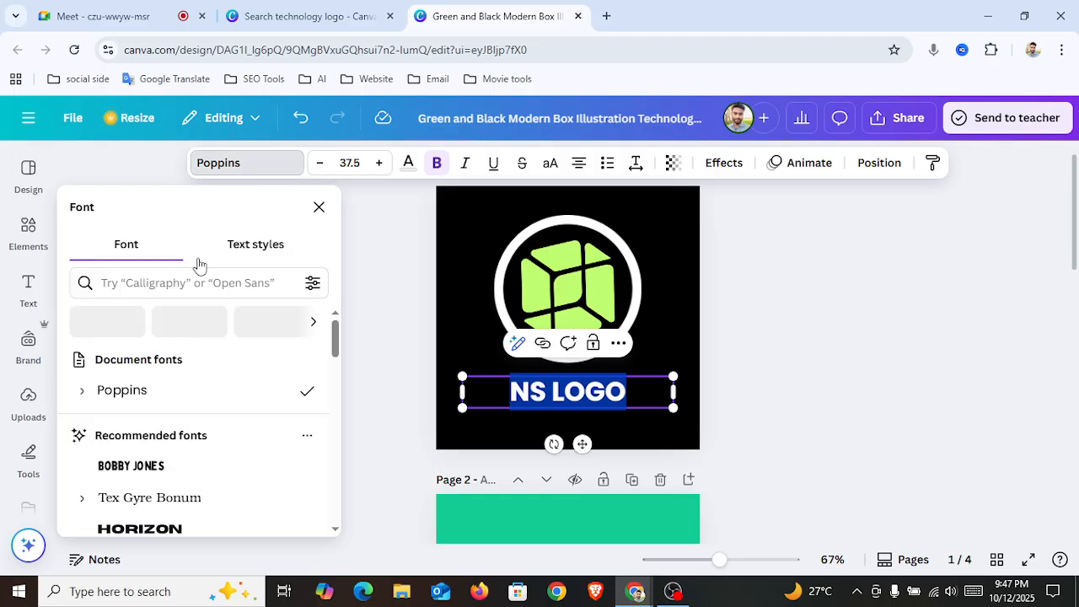
mouse_move(330, 341)
left_mouse_down()
mouse_move(328, 511)
mouse_move(318, 356)
left_mouse_up()
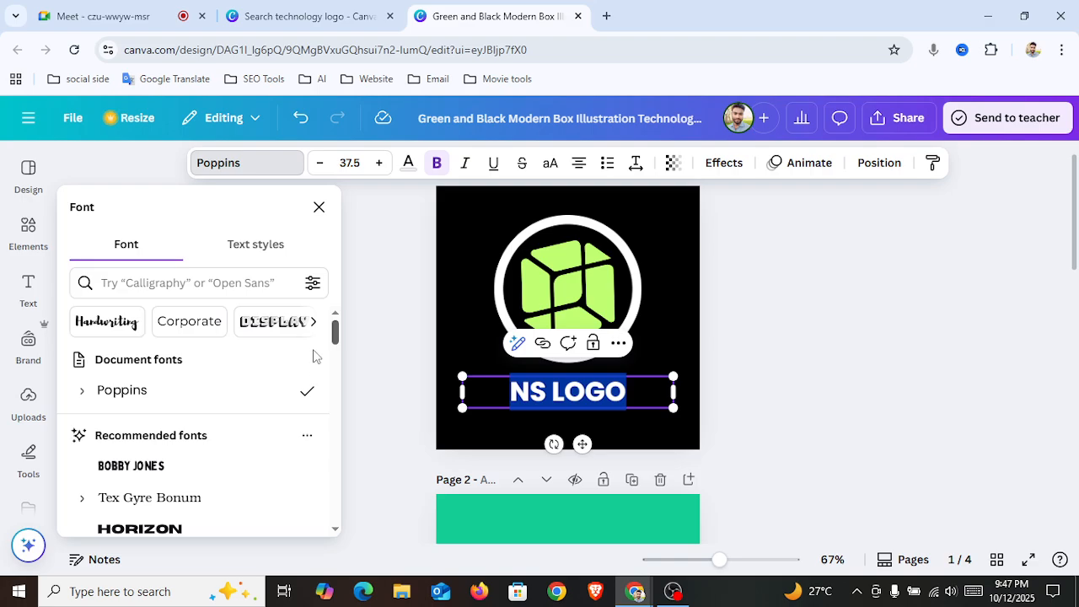
left_click(134, 285)
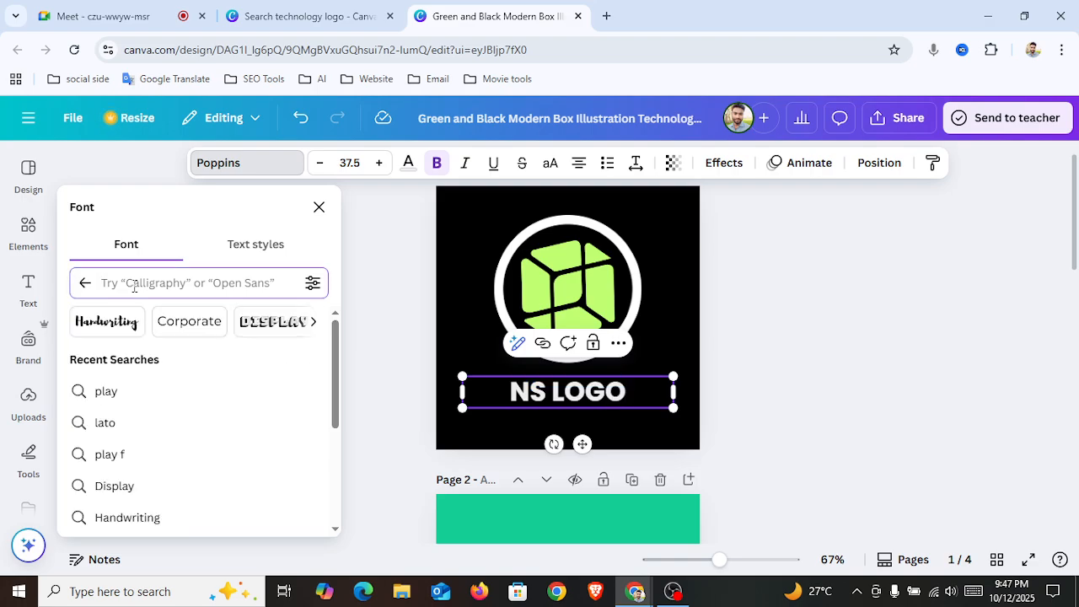
type("play")
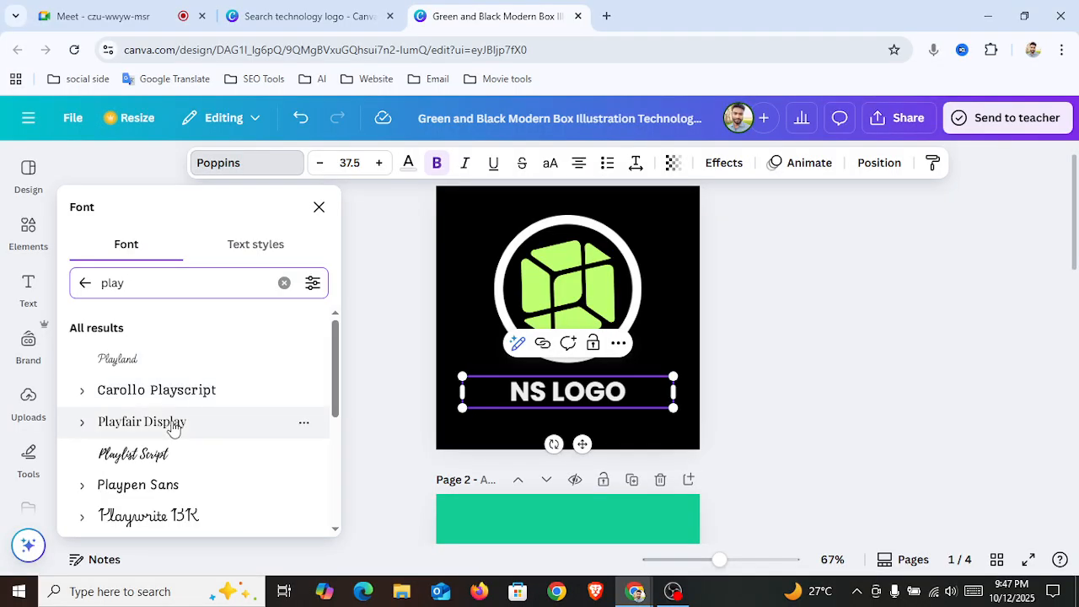
left_click(173, 428)
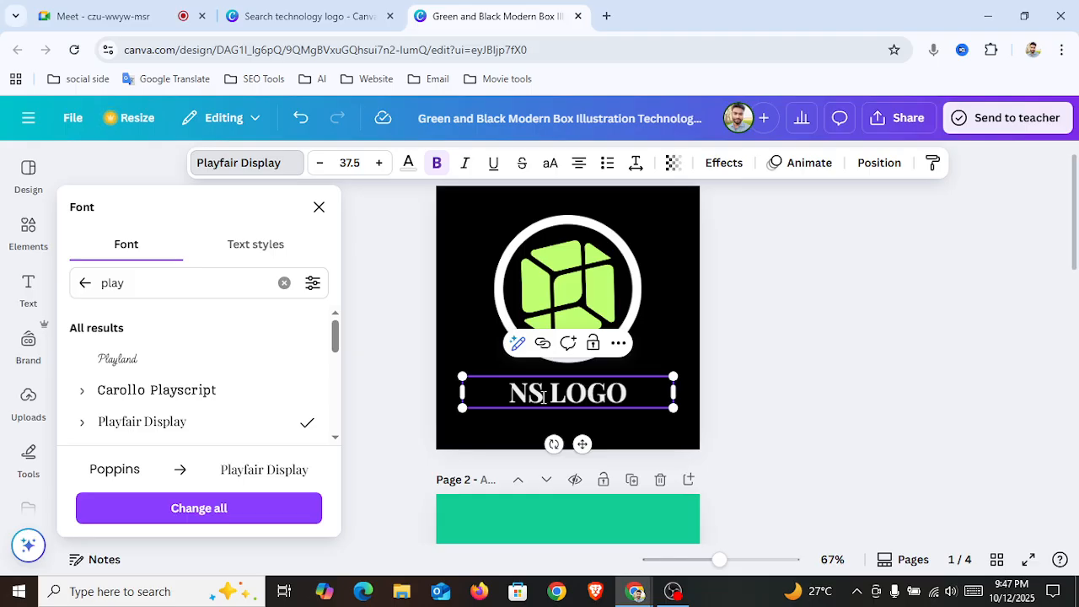
left_click(467, 343)
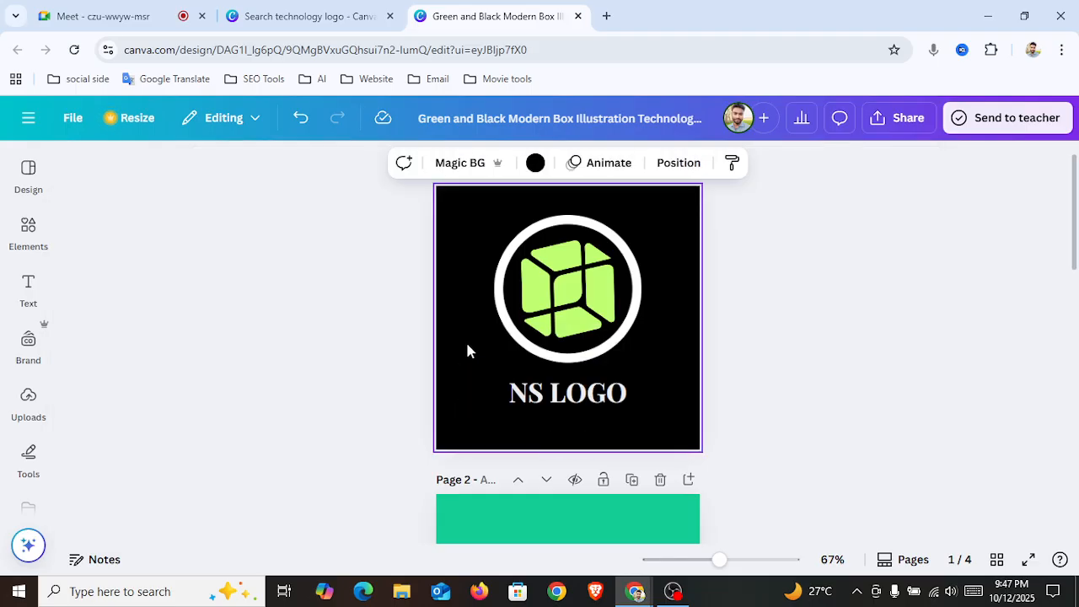
Try the Shadow and Lift effect styles on the NS LOGO text.
left_click(595, 401)
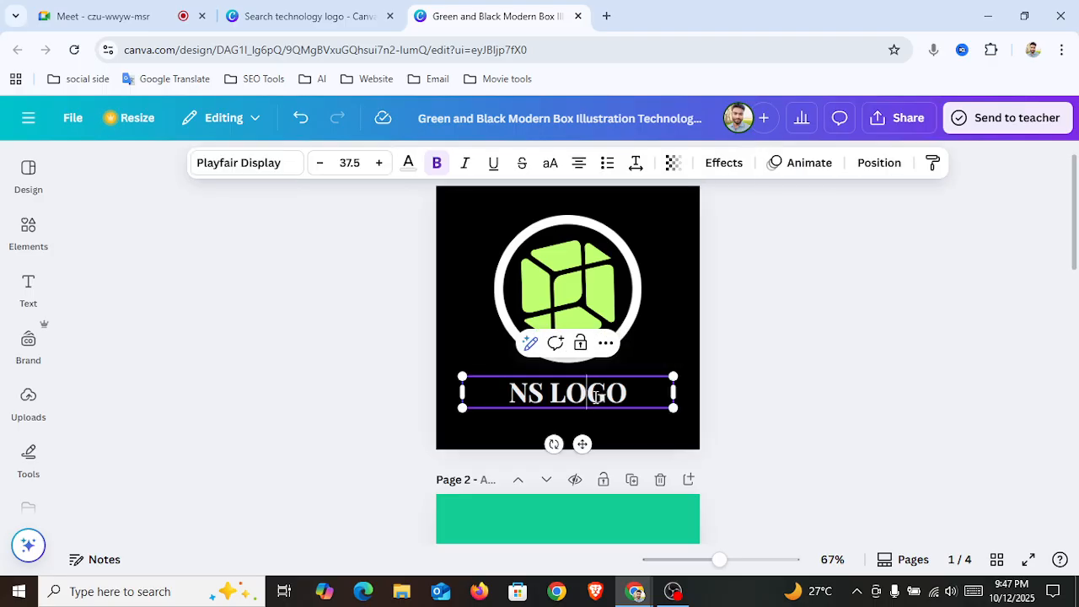
double_click(595, 397)
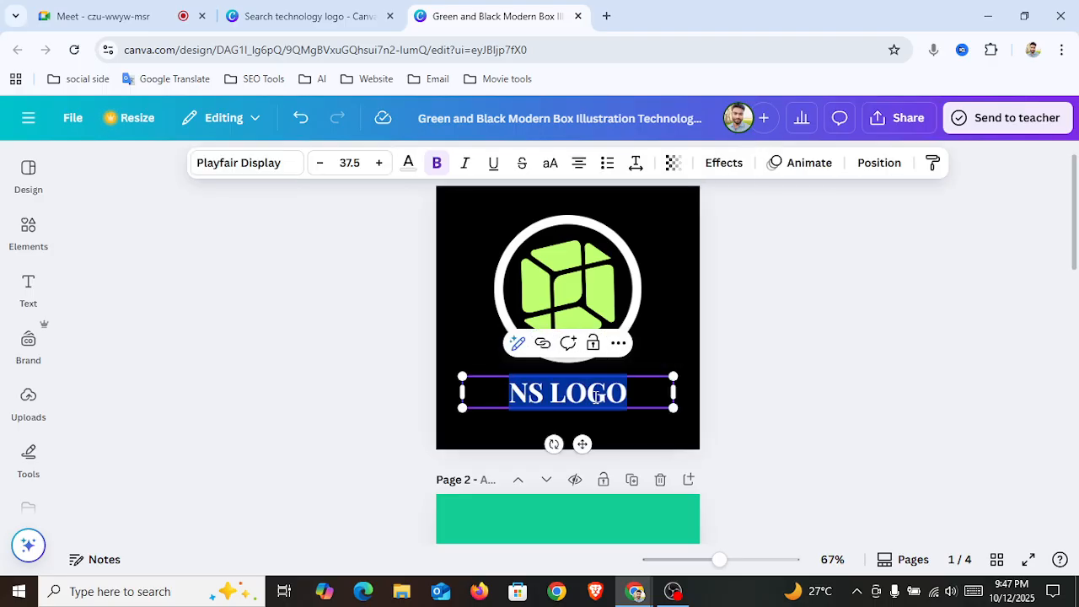
left_click(727, 166)
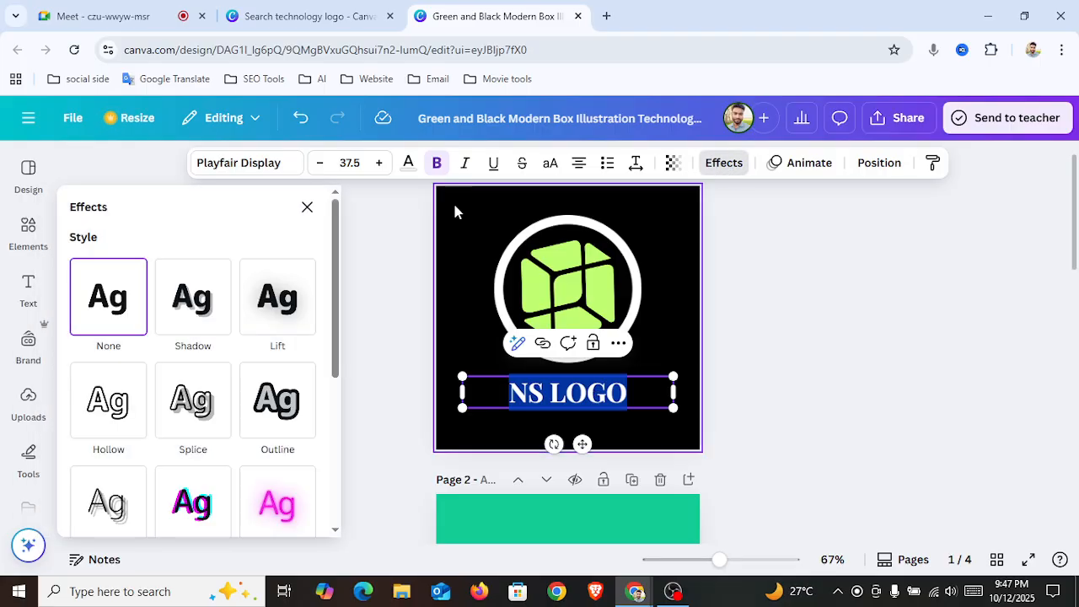
left_click(202, 300)
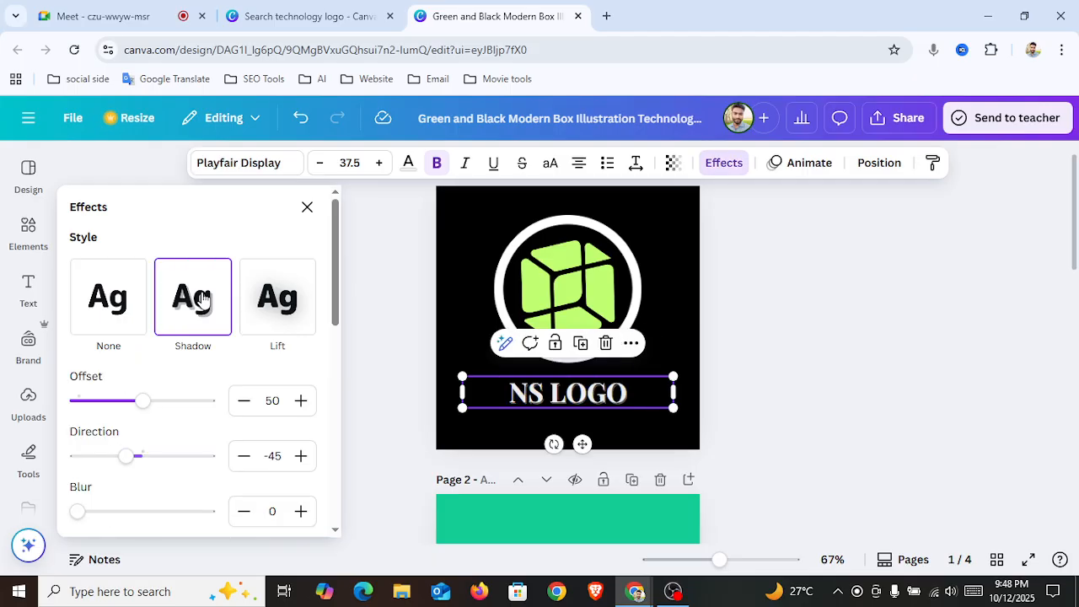
left_click(268, 309)
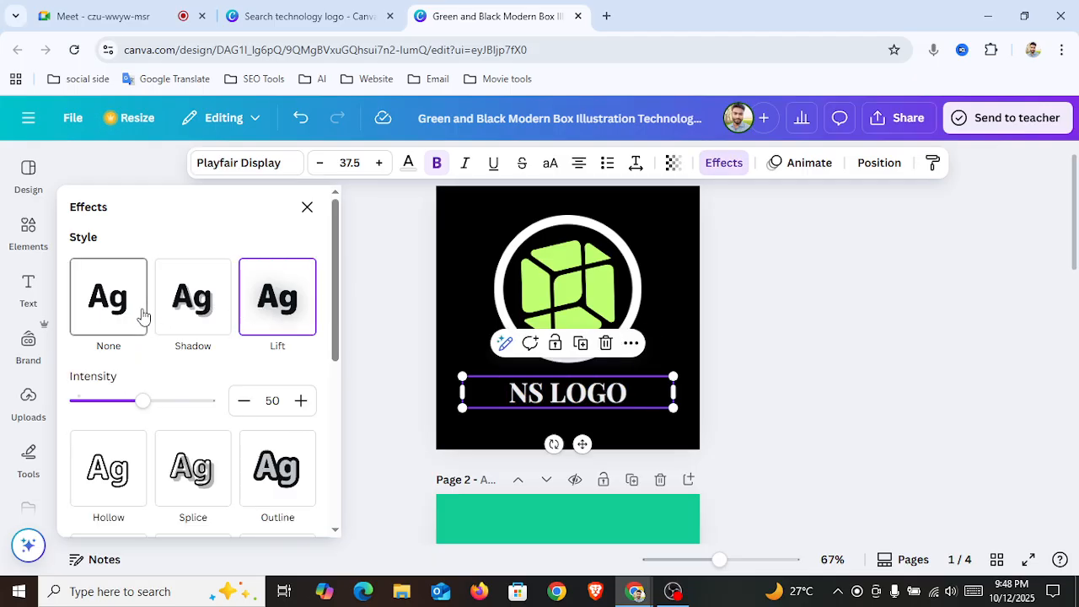
Apply the Neon effect to the NS LOGO text with an intensity of 58.
left_click_drag(335, 316, 335, 402)
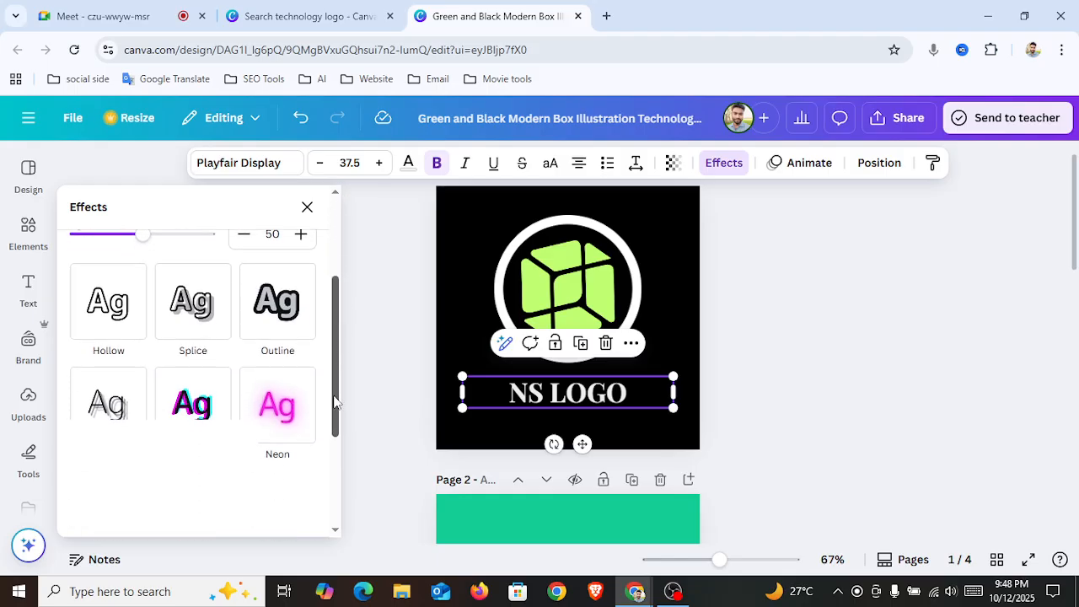
left_click(277, 404)
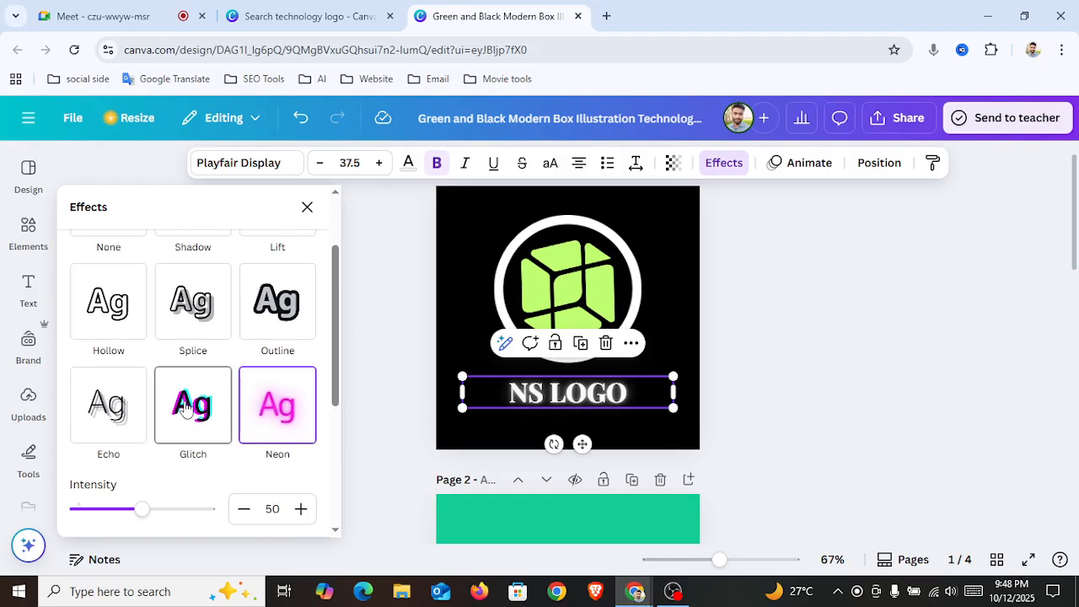
left_click_drag(337, 395, 379, 415)
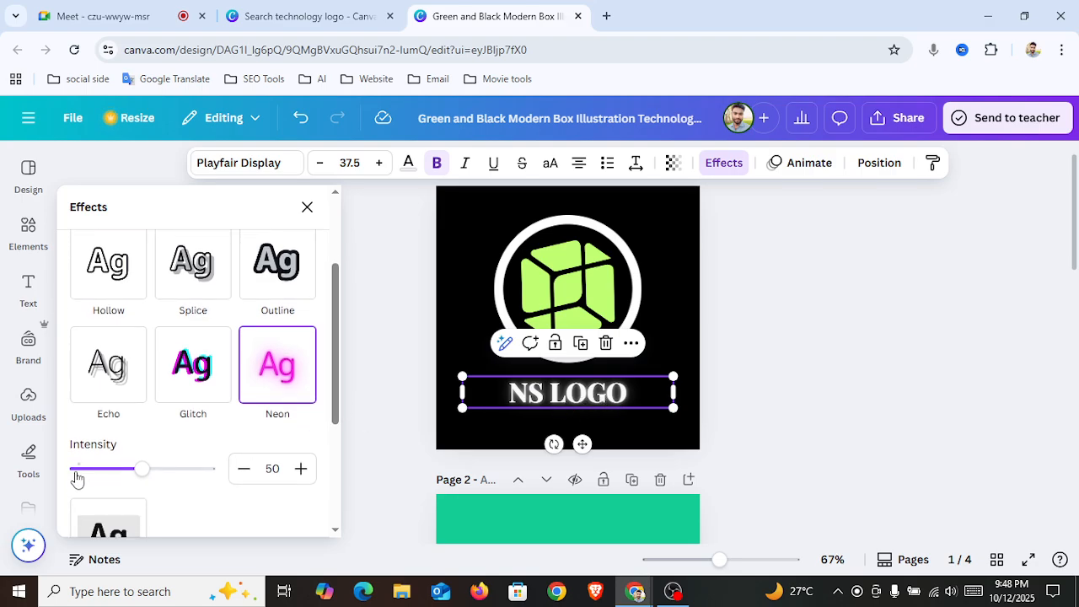
mouse_move(143, 477)
left_mouse_down()
mouse_move(188, 473)
mouse_move(77, 472)
mouse_move(258, 478)
mouse_move(79, 470)
mouse_move(154, 476)
left_mouse_up()
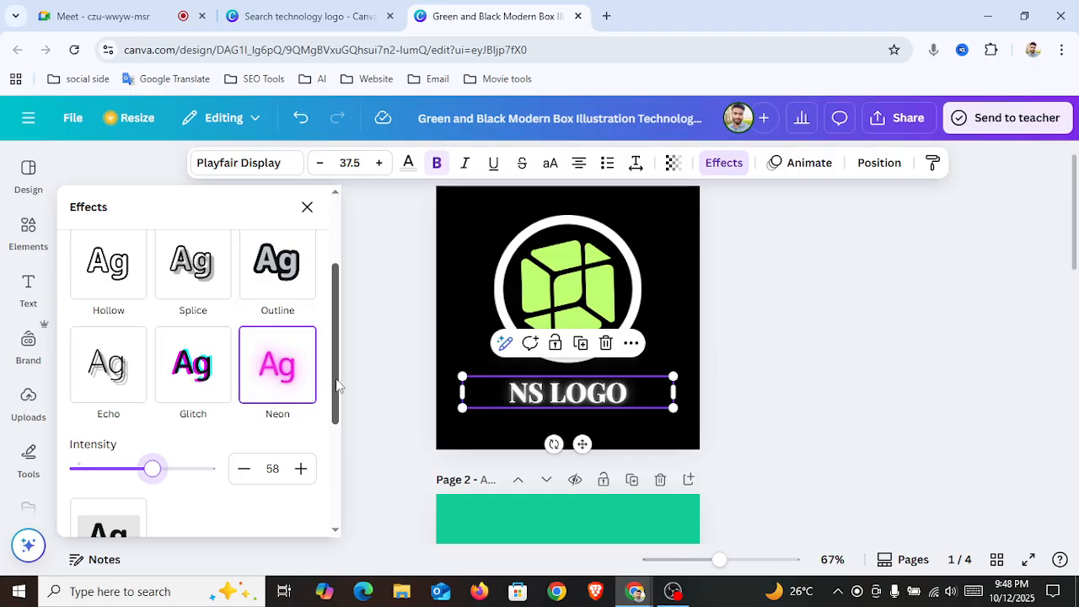
Apply the Curve shape to the NS LOGO text and set its curve to -60.
left_click_drag(337, 385, 335, 493)
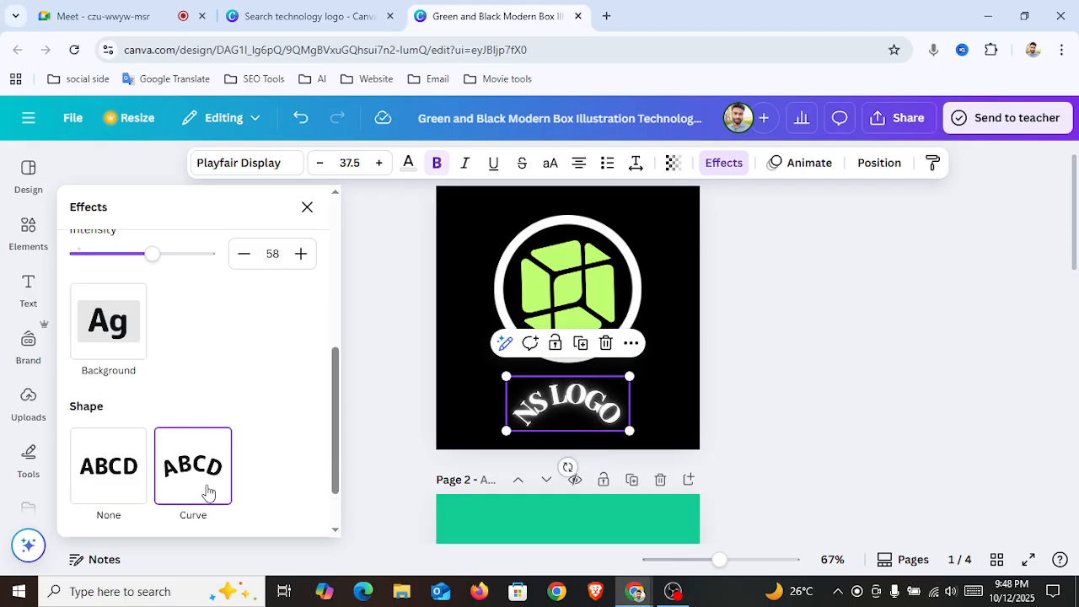
scroll(325, 451, "down", 2)
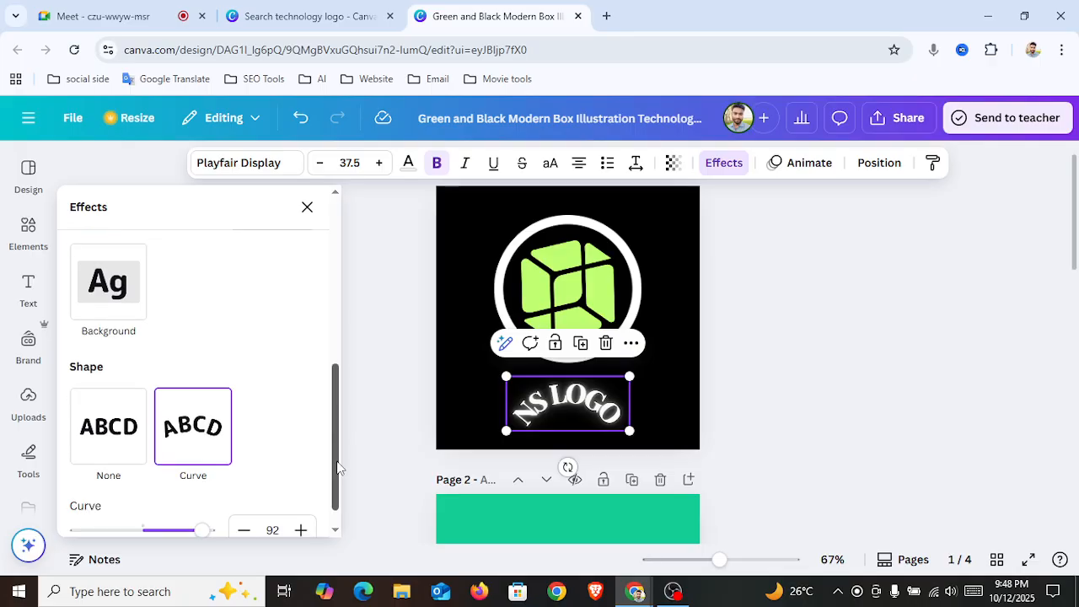
left_click_drag(204, 504, 104, 503)
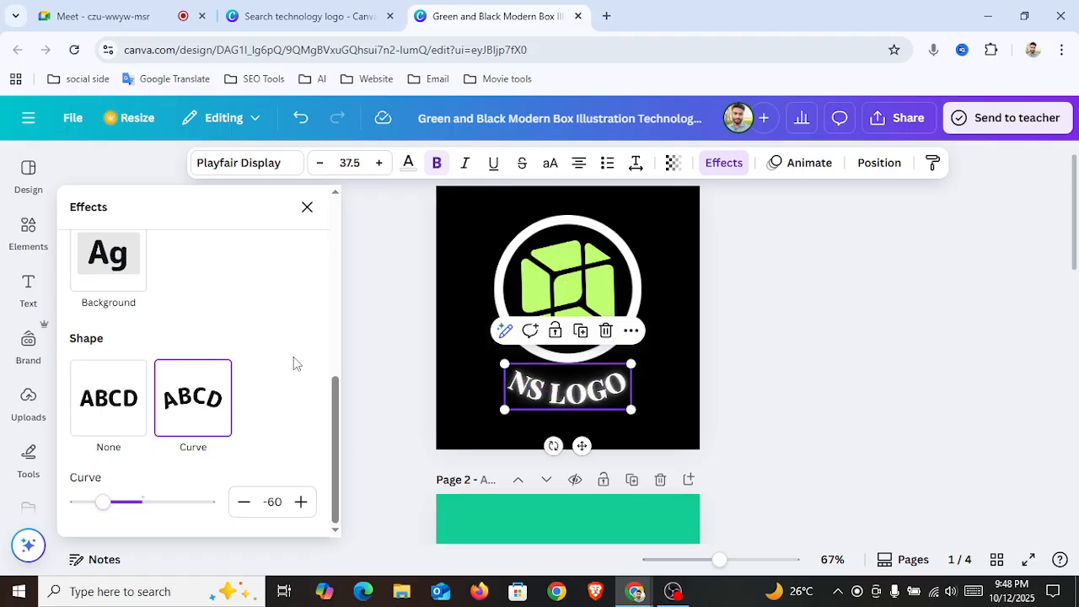
left_click(682, 369)
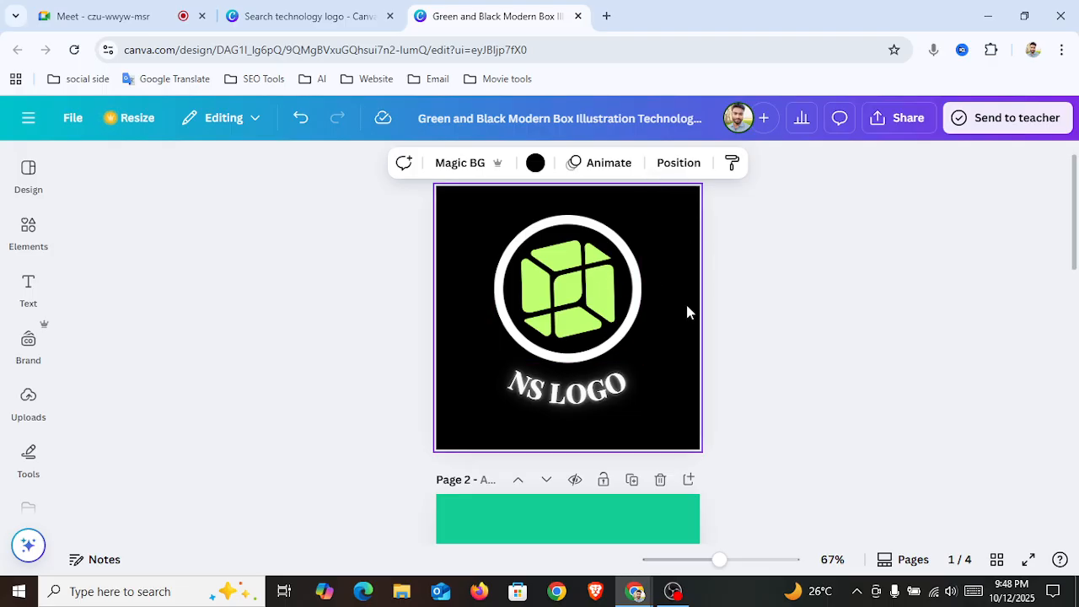
Reset both the shape and the effect style of the NS LOGO text to None.
left_click(559, 403)
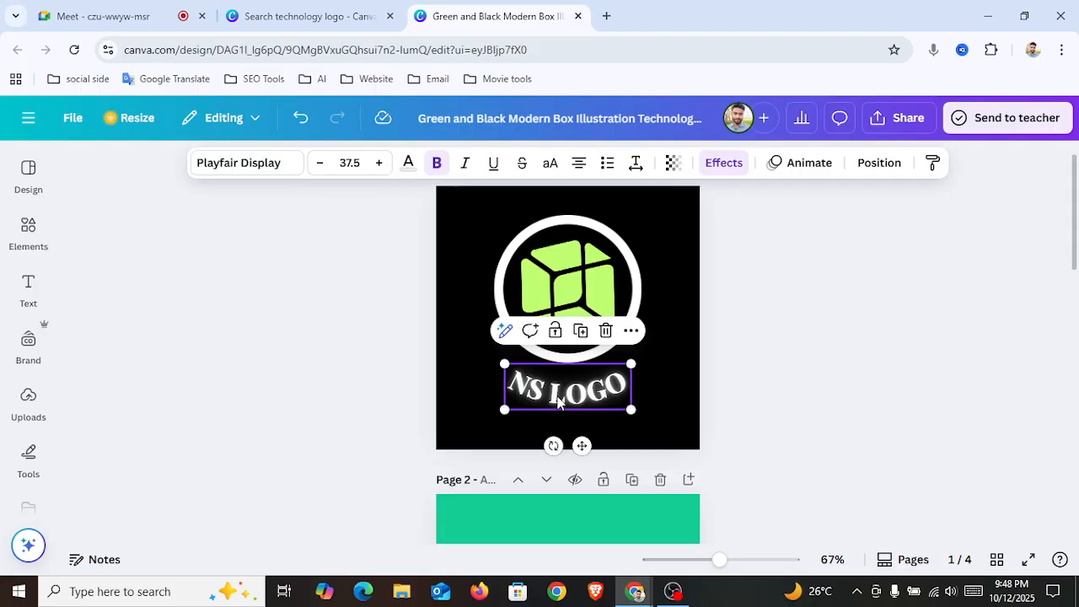
left_click(724, 161)
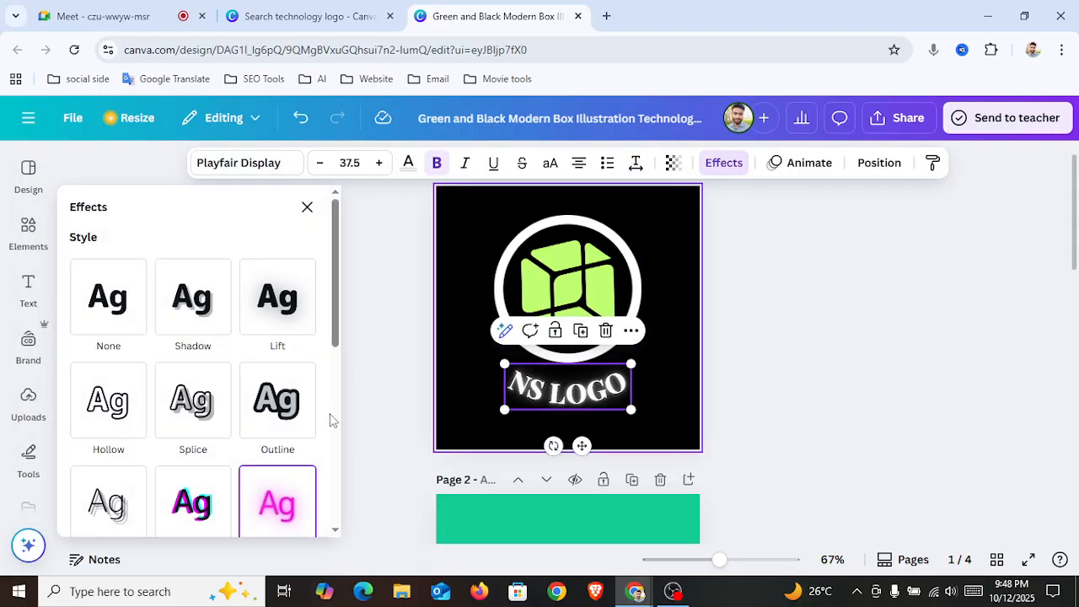
scroll(335, 447, "down", 5)
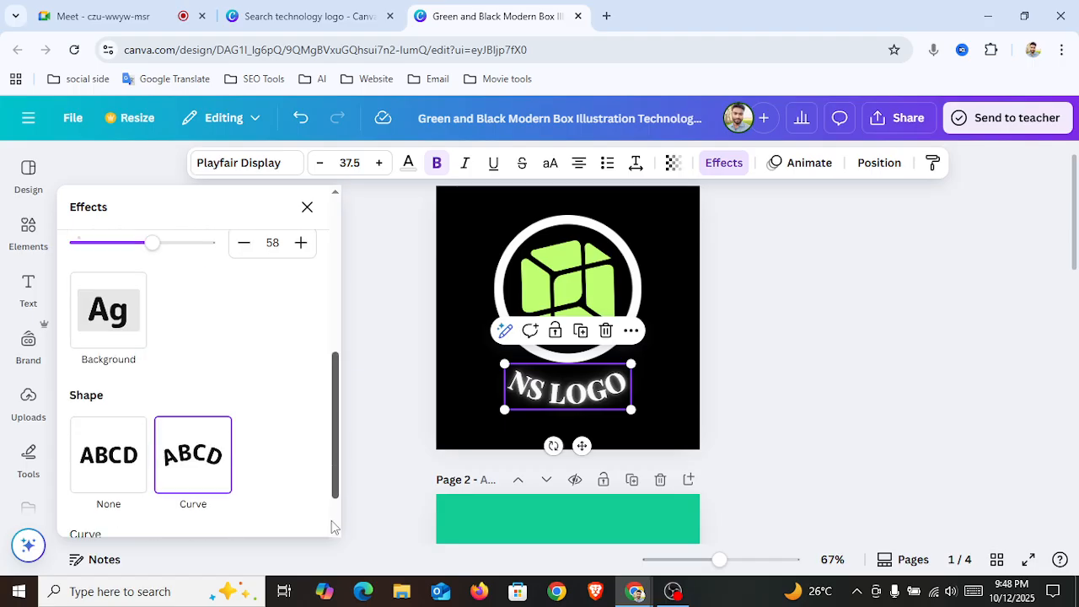
left_click(106, 483)
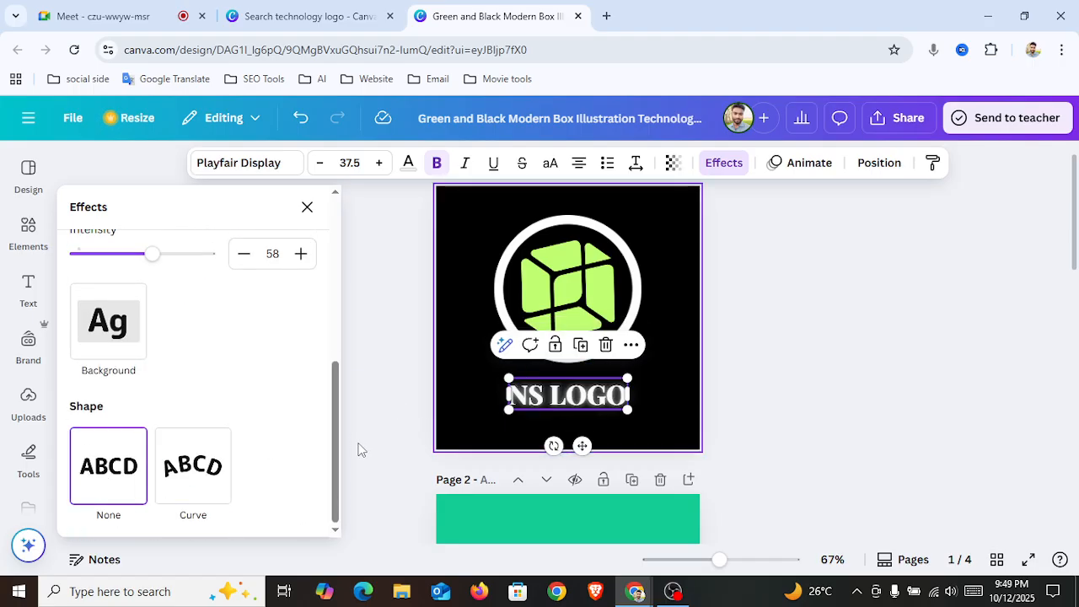
left_click_drag(337, 452, 362, 243)
left_click(107, 310)
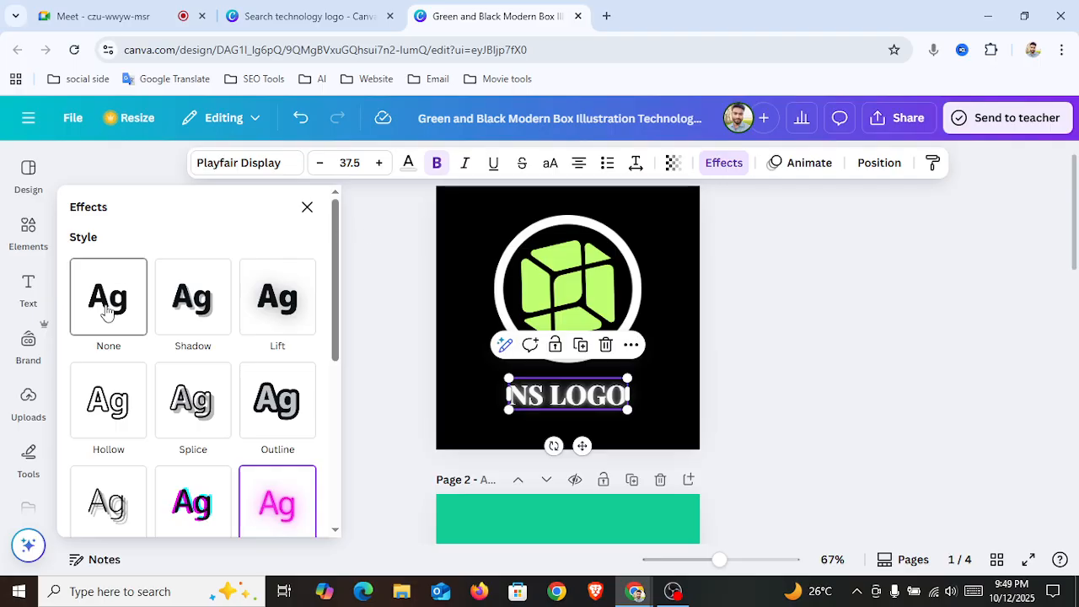
left_click(650, 316)
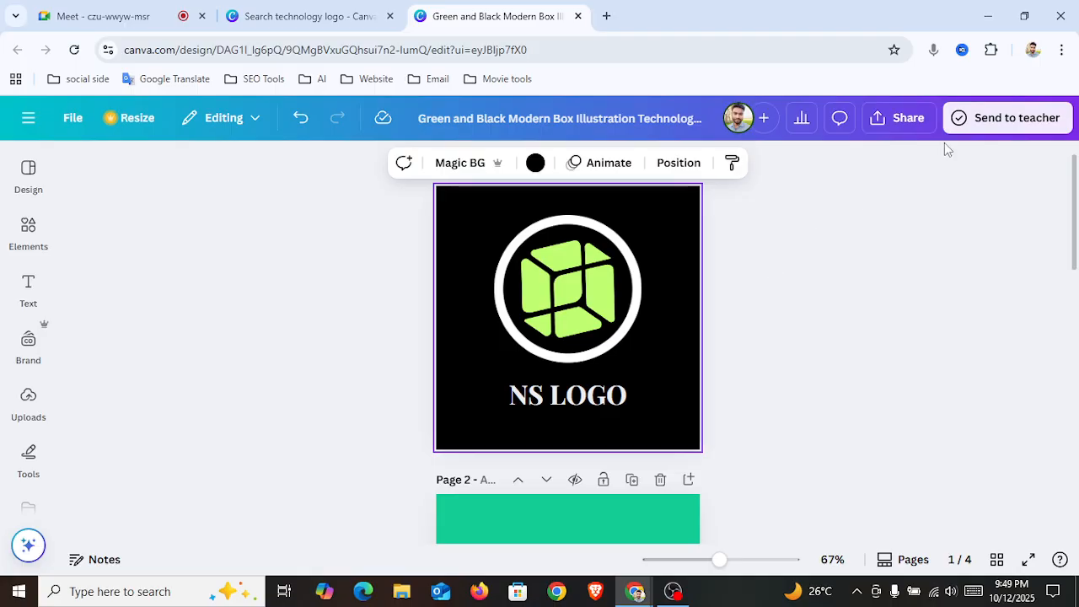
View the design's download options, and check the Google Meet call before returning to the Canva design.
left_click(903, 125)
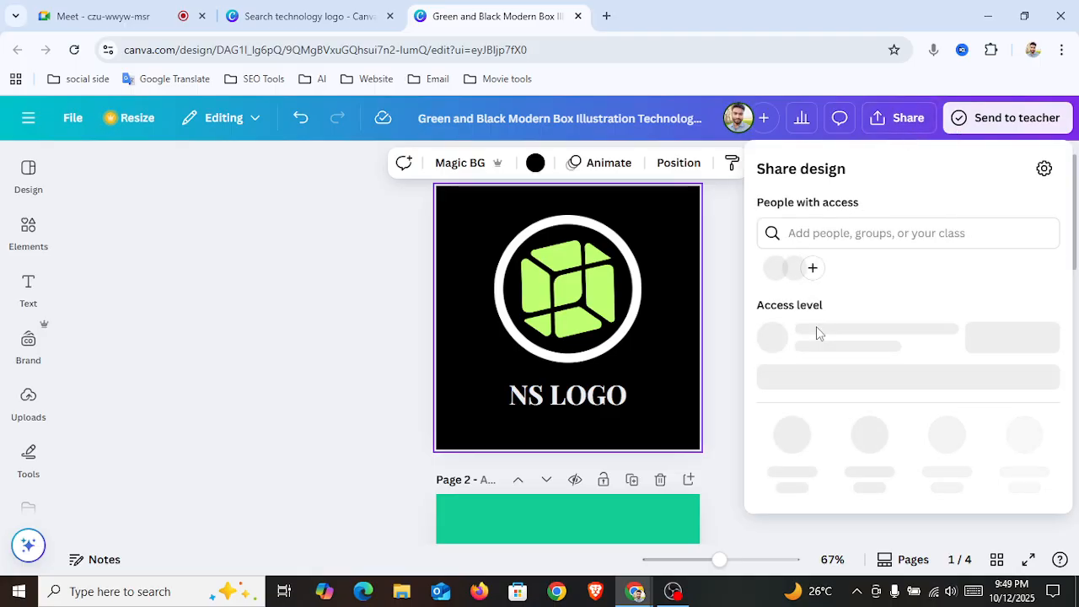
left_click(791, 440)
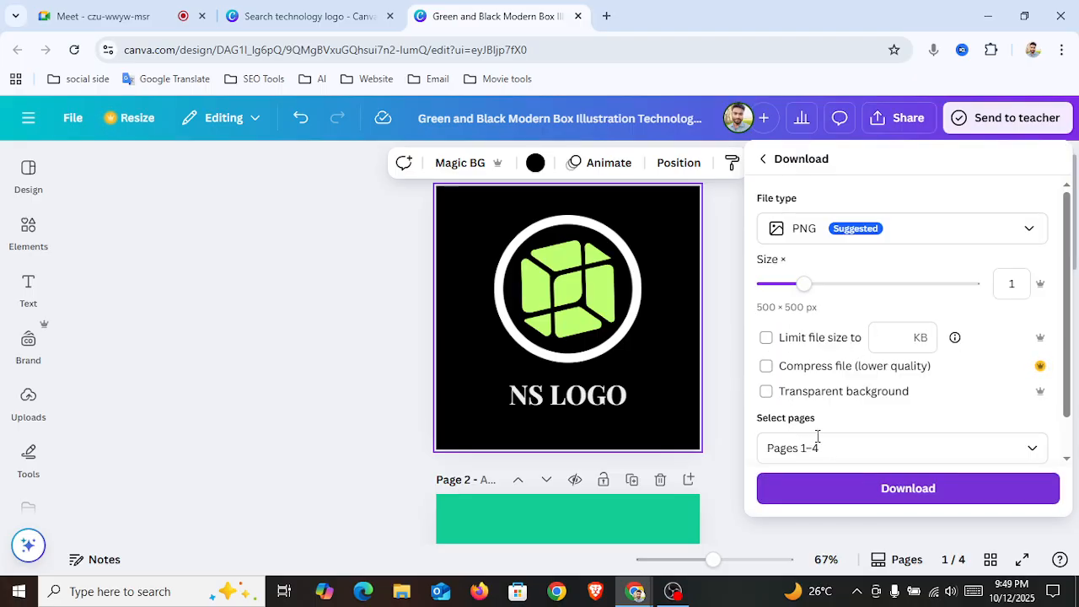
left_click(156, 8)
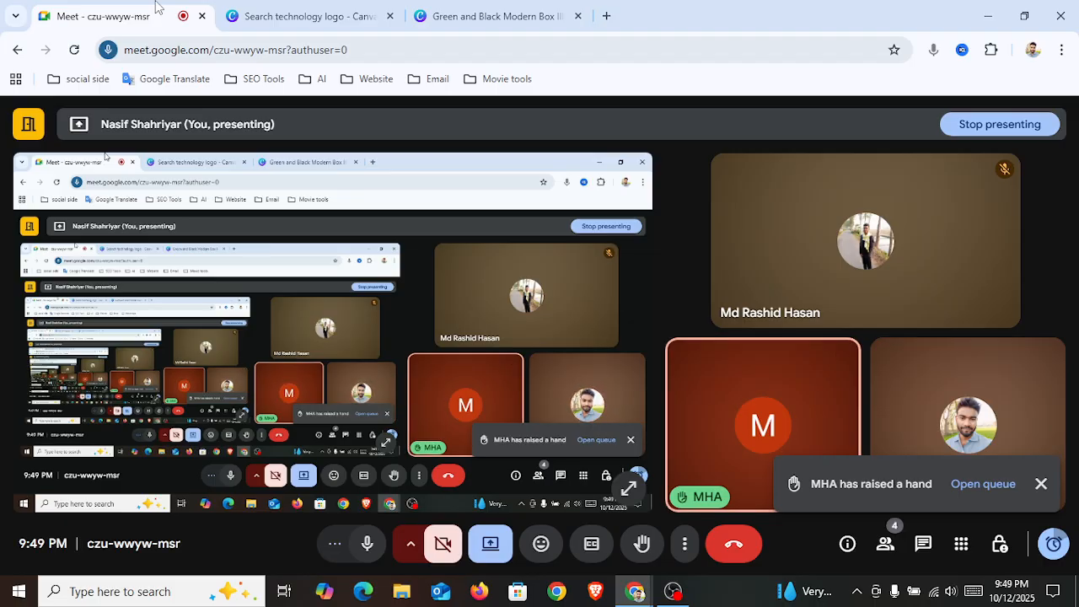
left_click(488, 16)
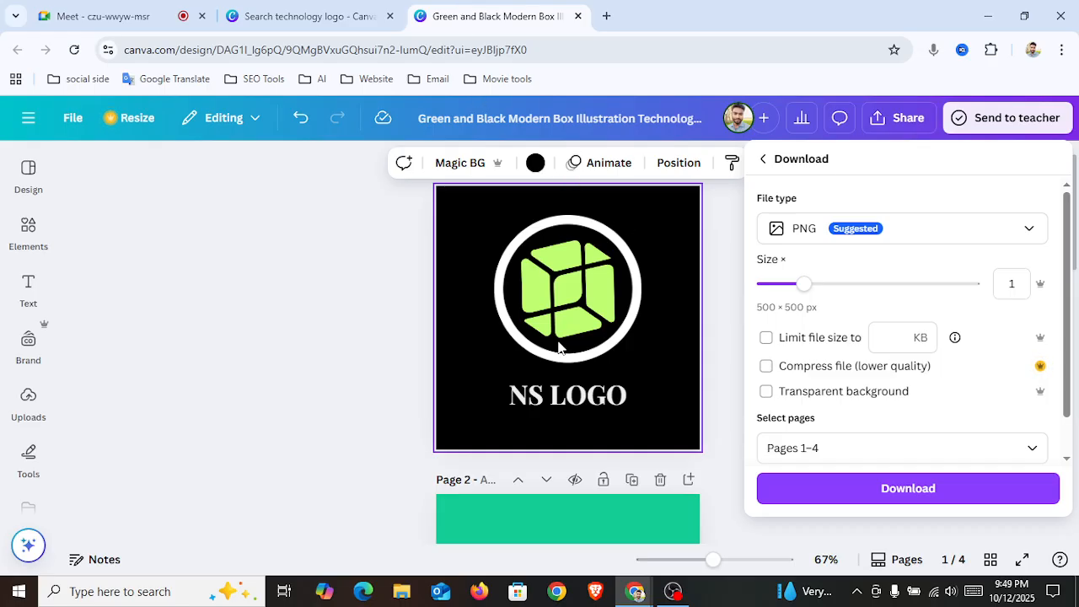
left_click(630, 358)
Try toggling the letter case of the whole NS LOGO text.
left_click(609, 400)
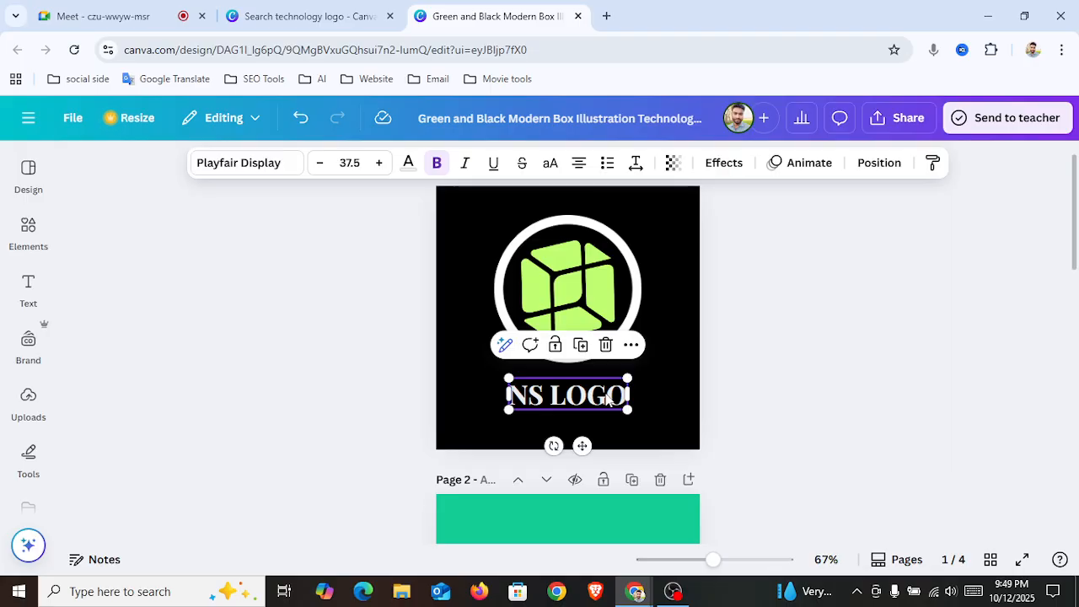
triple_click(609, 399)
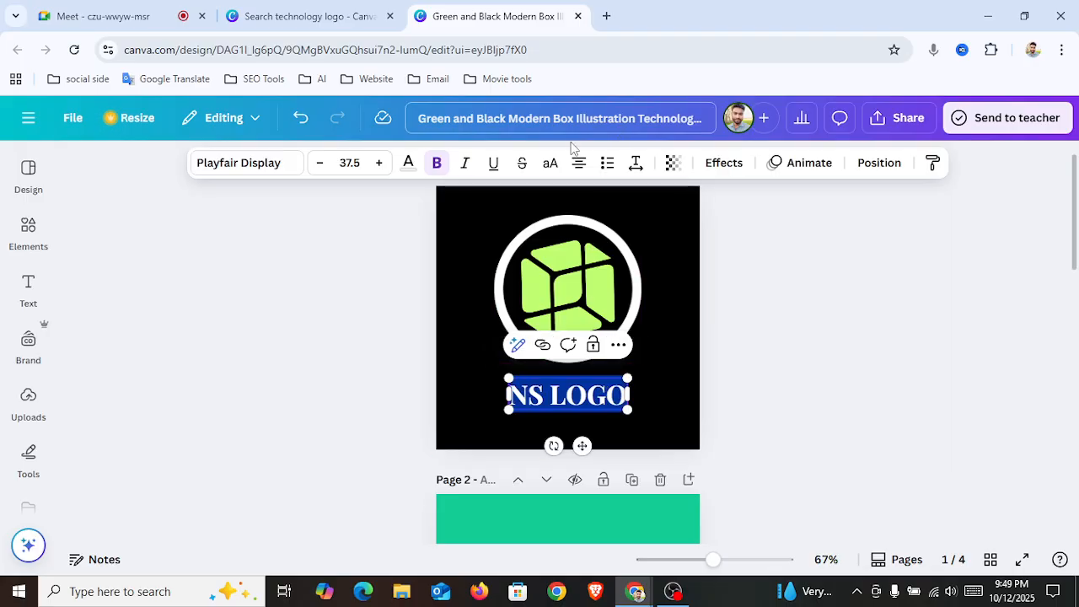
left_click(550, 165)
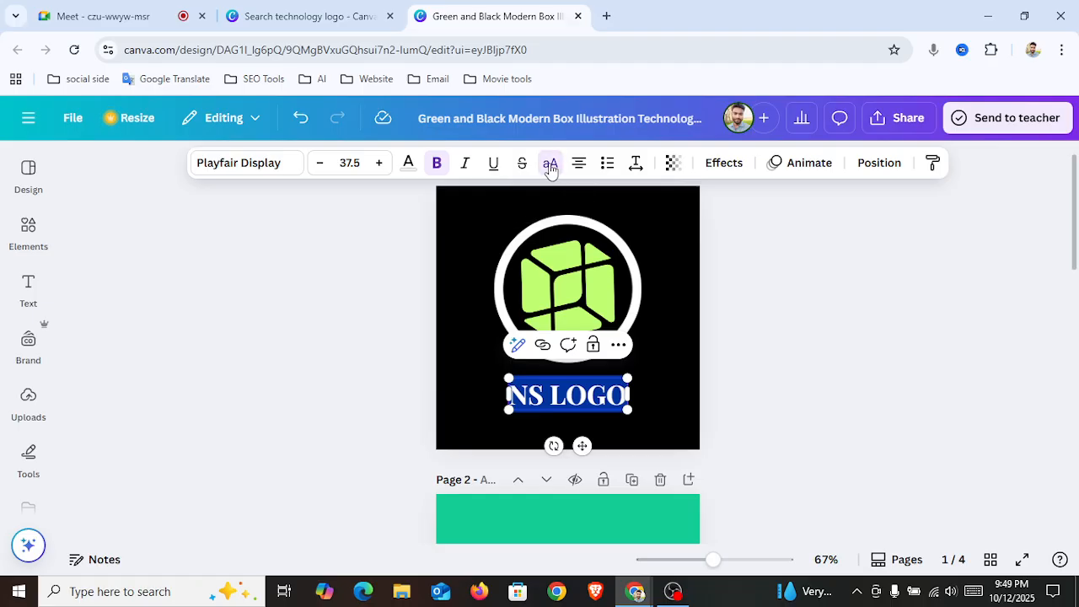
left_click(662, 321)
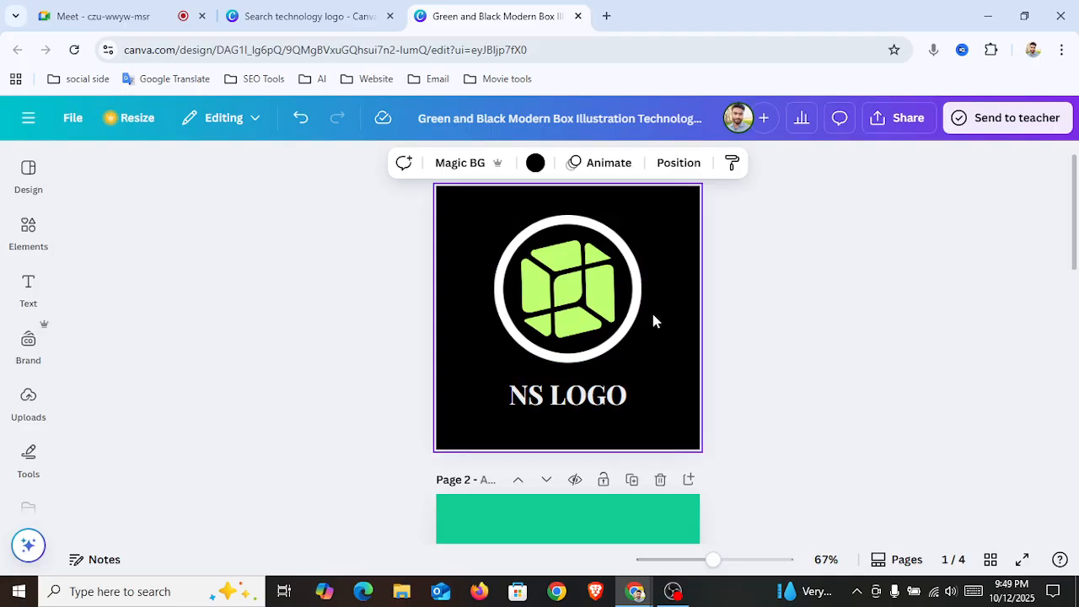
Add a heading reading "N" and place it beside the lower-left edge of the white ring.
left_click(28, 287)
left_click(163, 344)
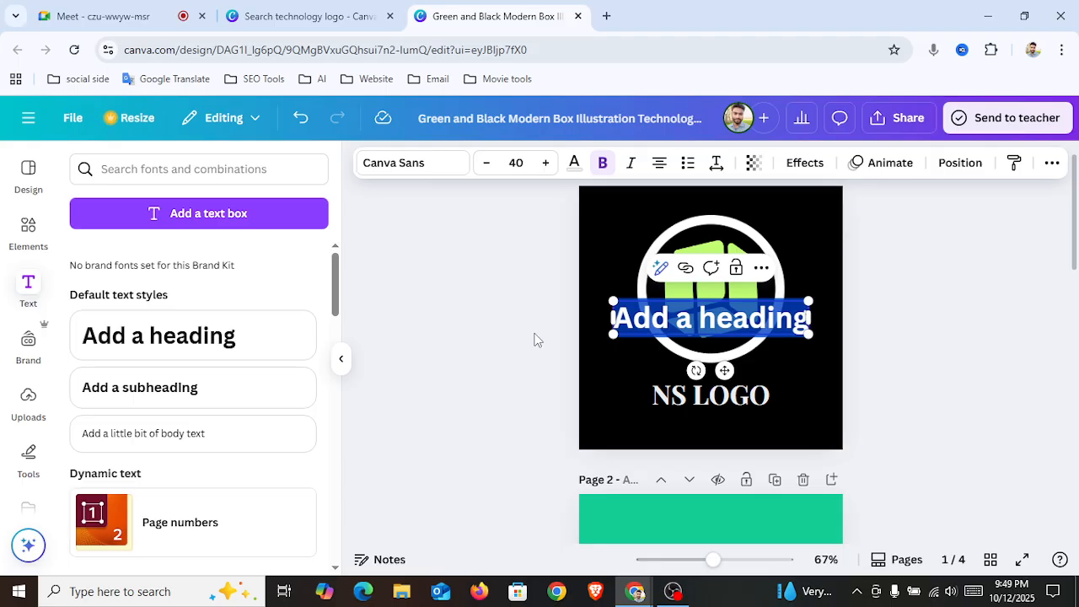
type("N")
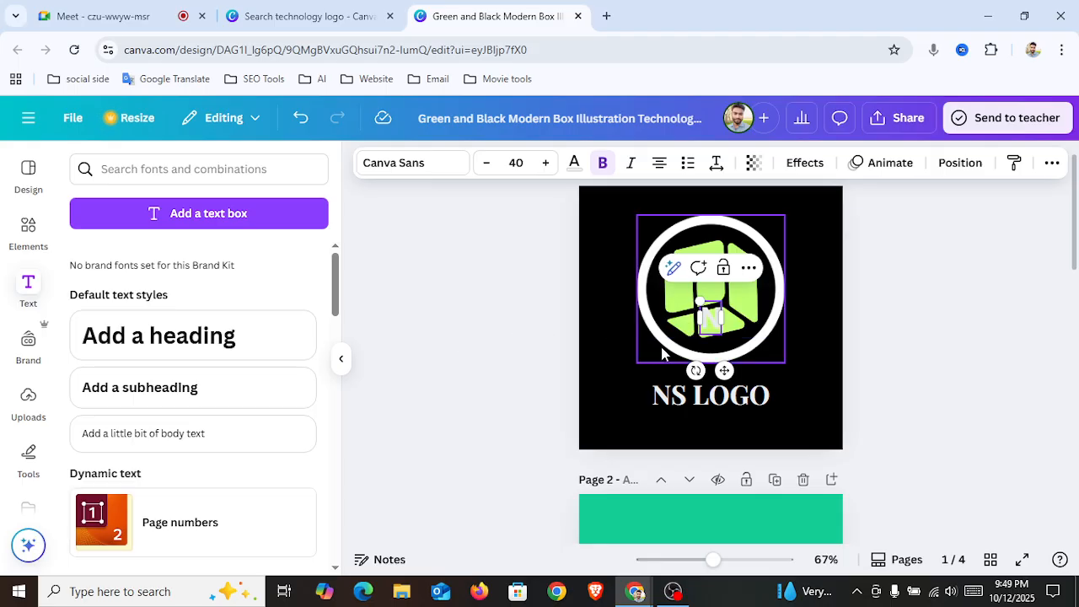
left_click_drag(722, 369, 629, 390)
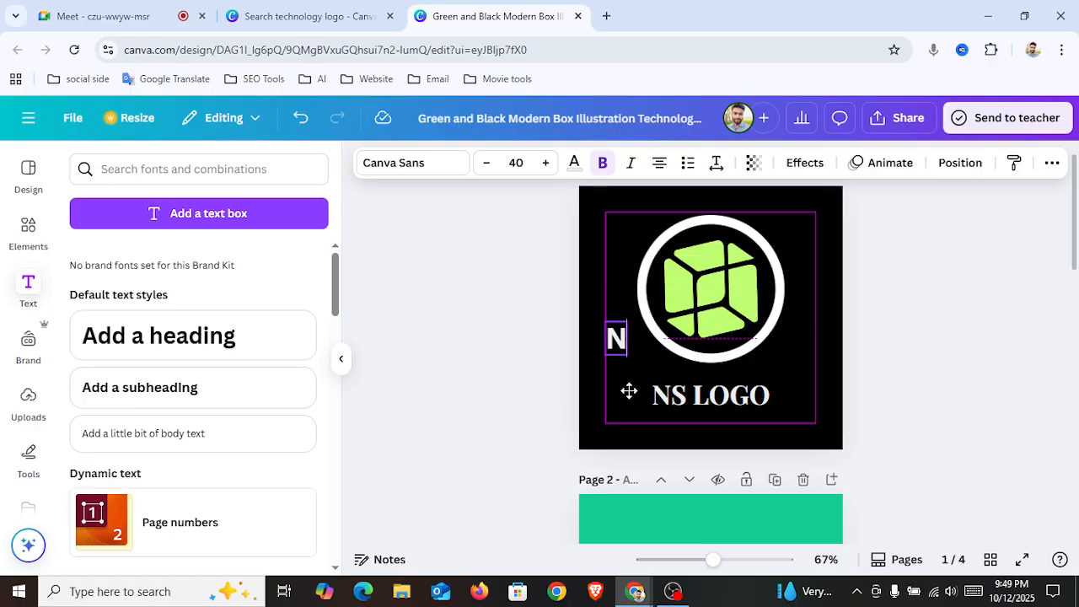
Add another heading reading "S" and place it above the letter N beside the ring.
left_click(155, 341)
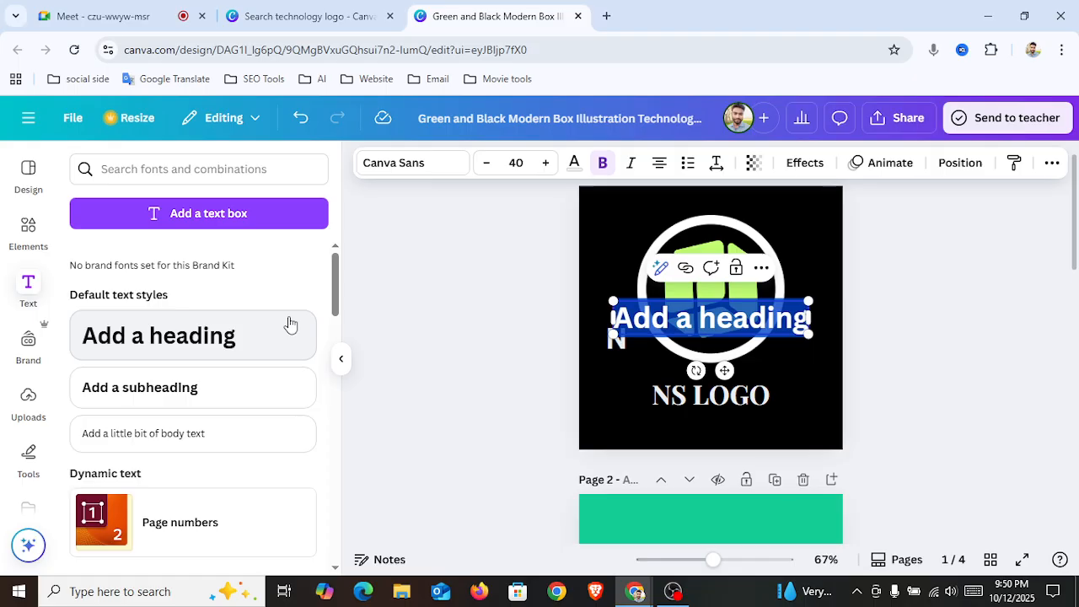
key("BackSpace")
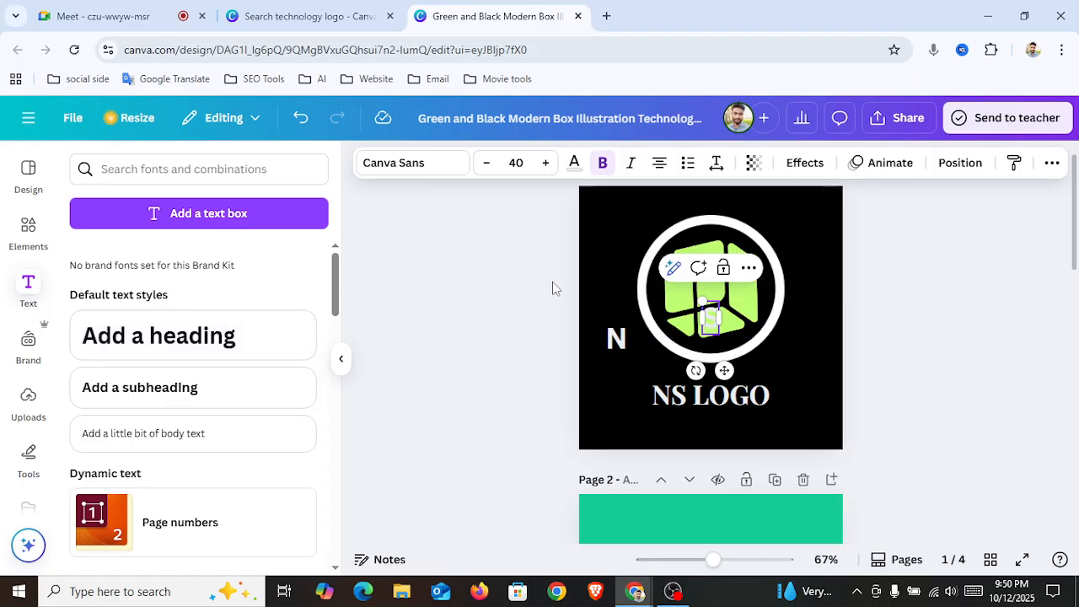
left_click_drag(723, 369, 633, 385)
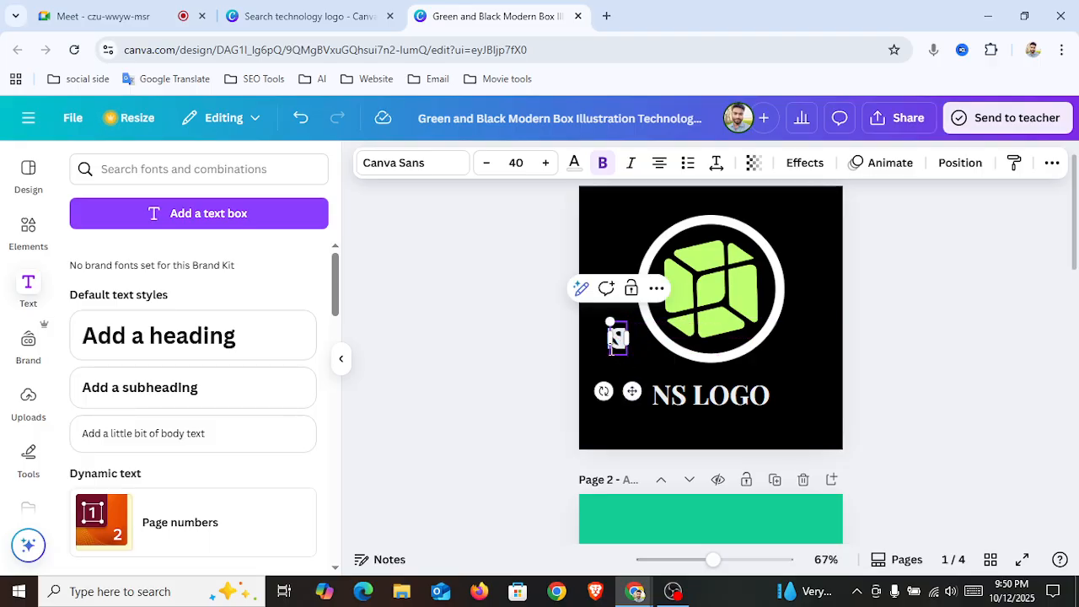
left_click_drag(632, 391, 629, 327)
Enlarge the separate letter N beside the ring to a font size of about 98.6.
left_click(614, 345)
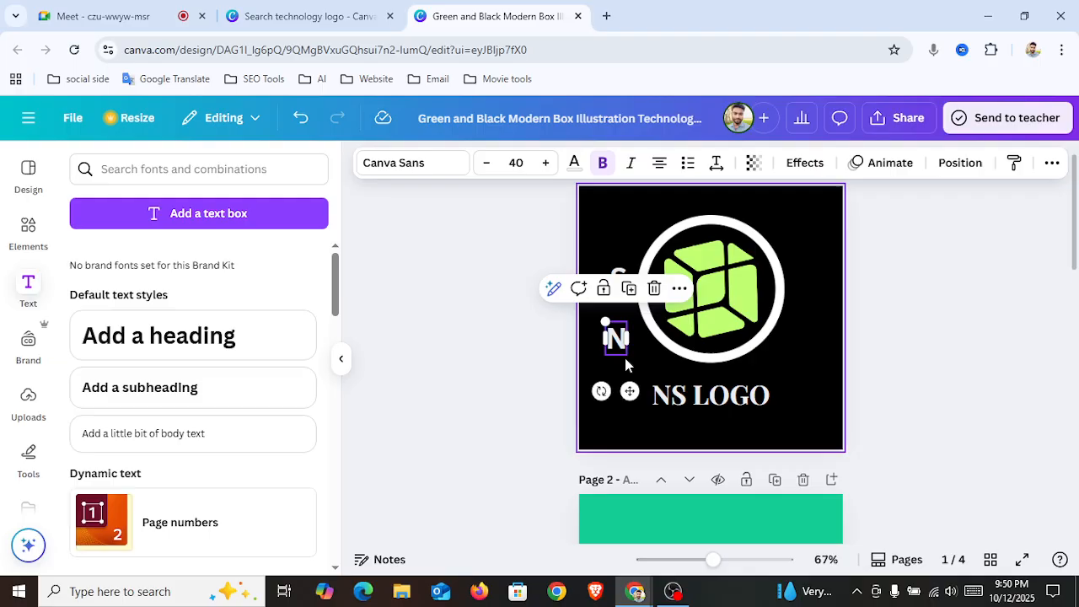
left_click_drag(604, 321, 573, 273)
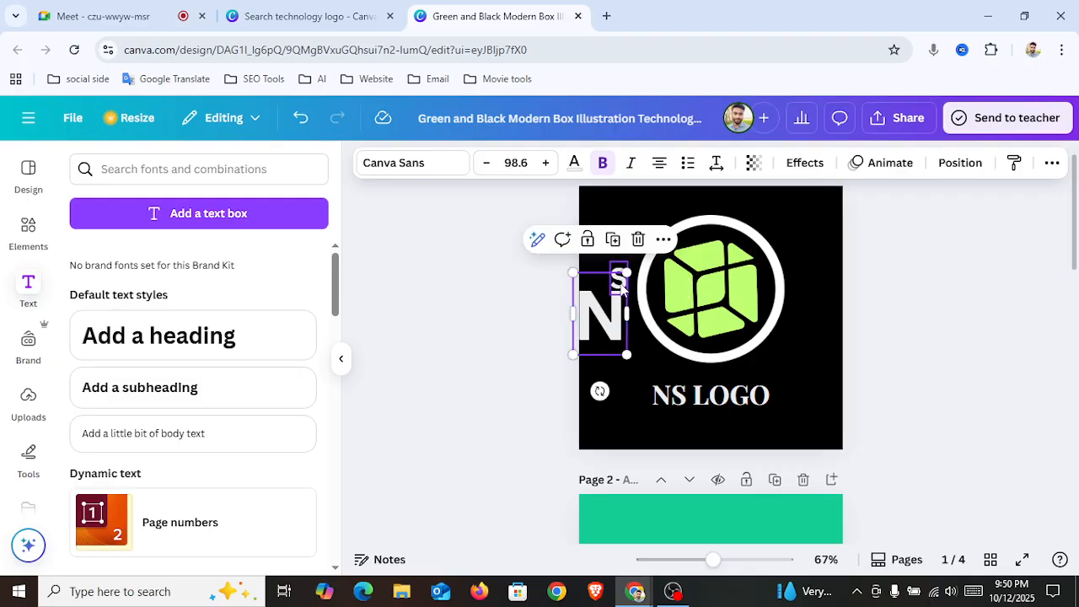
Enlarge the separate letter S to a font size of about 66.3 and place it at the lower right of the N.
left_click(620, 283)
left_click_drag(608, 262, 598, 240)
left_click_drag(627, 331, 645, 392)
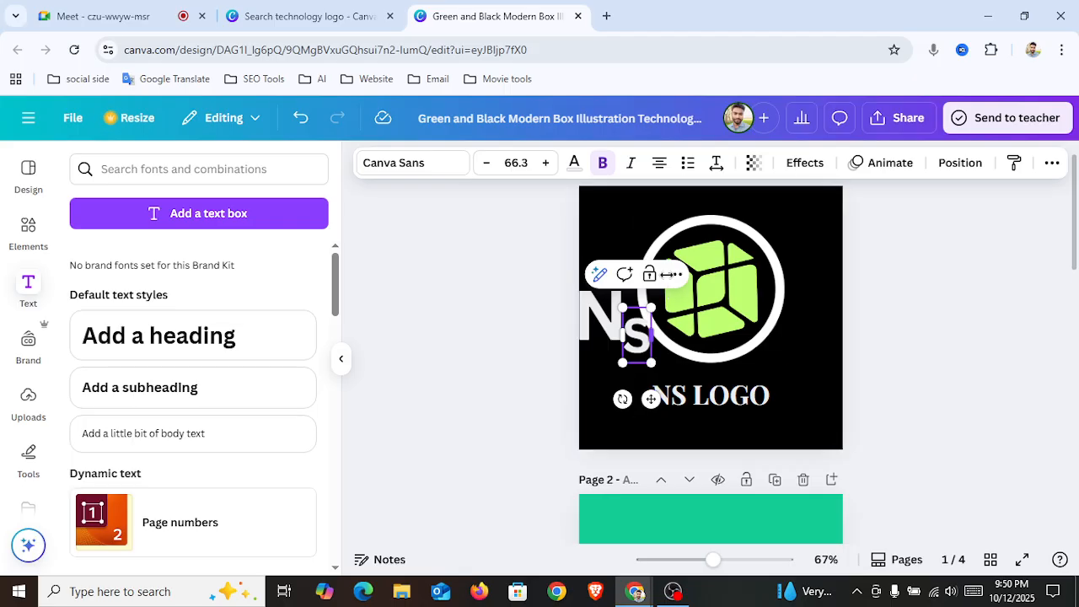
Delete the separate letters N and S beside the white ring.
left_click(674, 275)
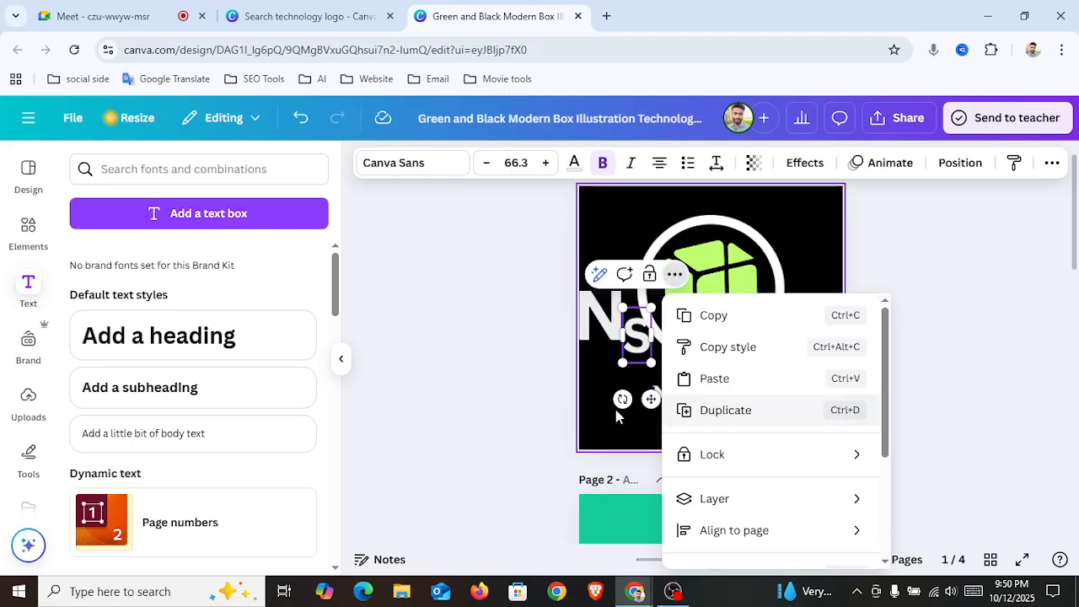
left_click(584, 365)
left_click(581, 353)
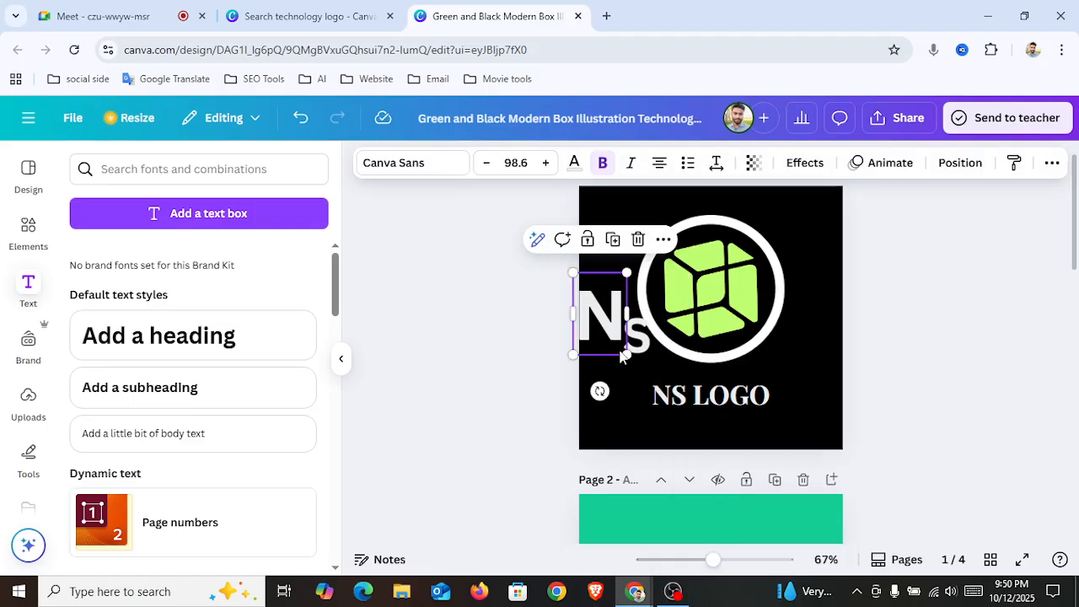
left_click(638, 239)
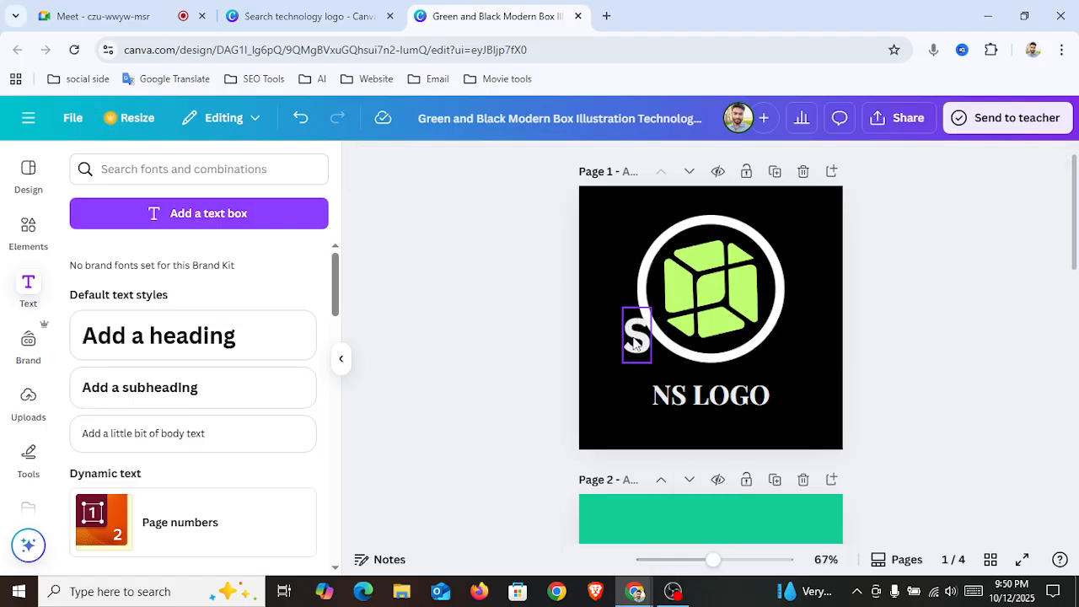
left_click(636, 337)
left_click(674, 275)
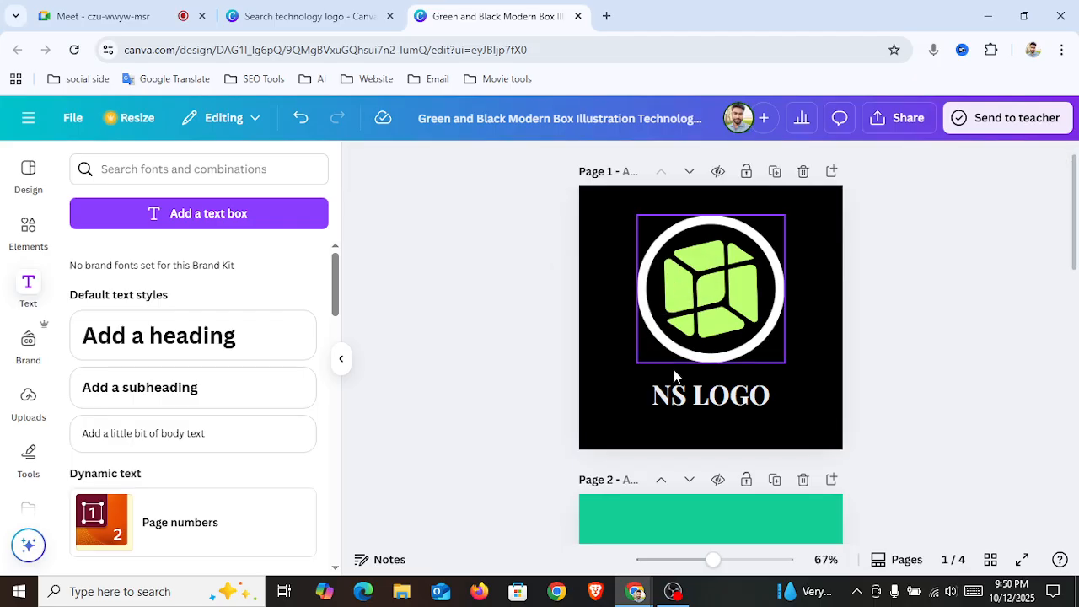
Review the spacing and advanced text settings of the NS LOGO text, and the design's sharing options.
double_click(672, 396)
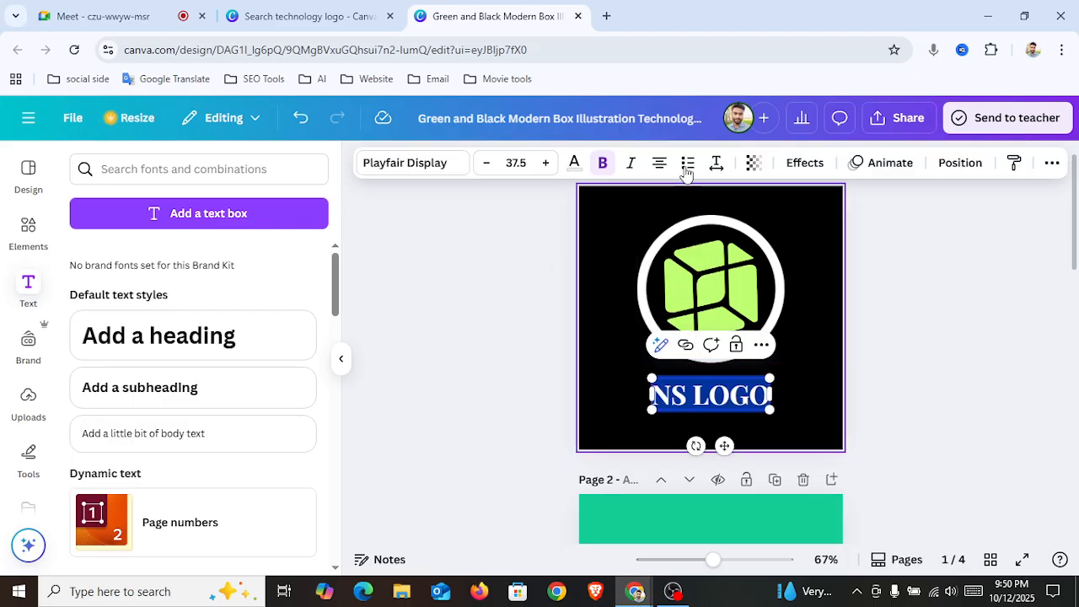
left_click(717, 164)
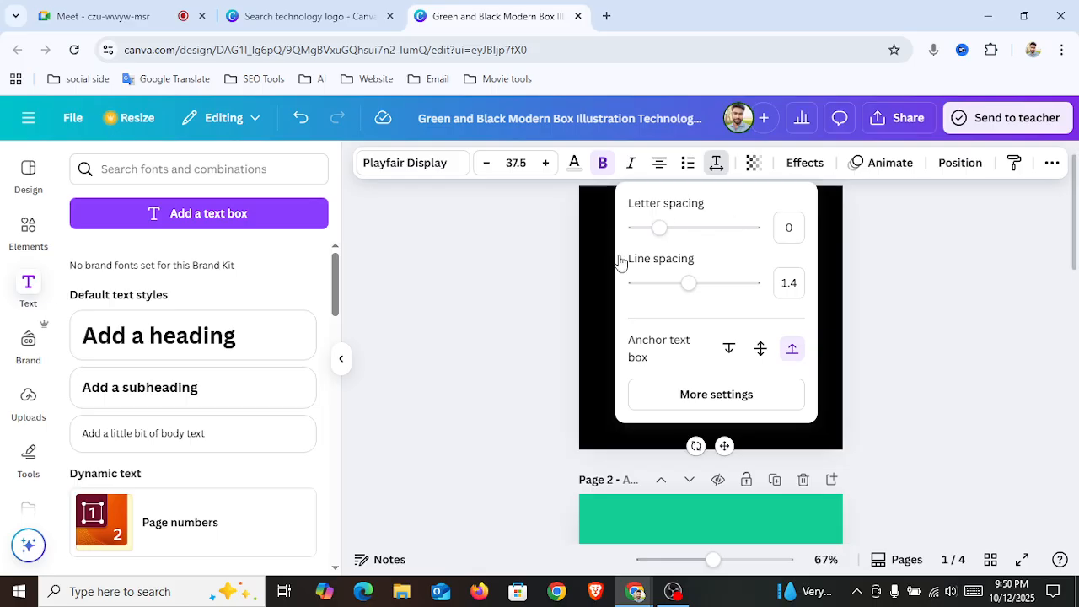
left_click(599, 335)
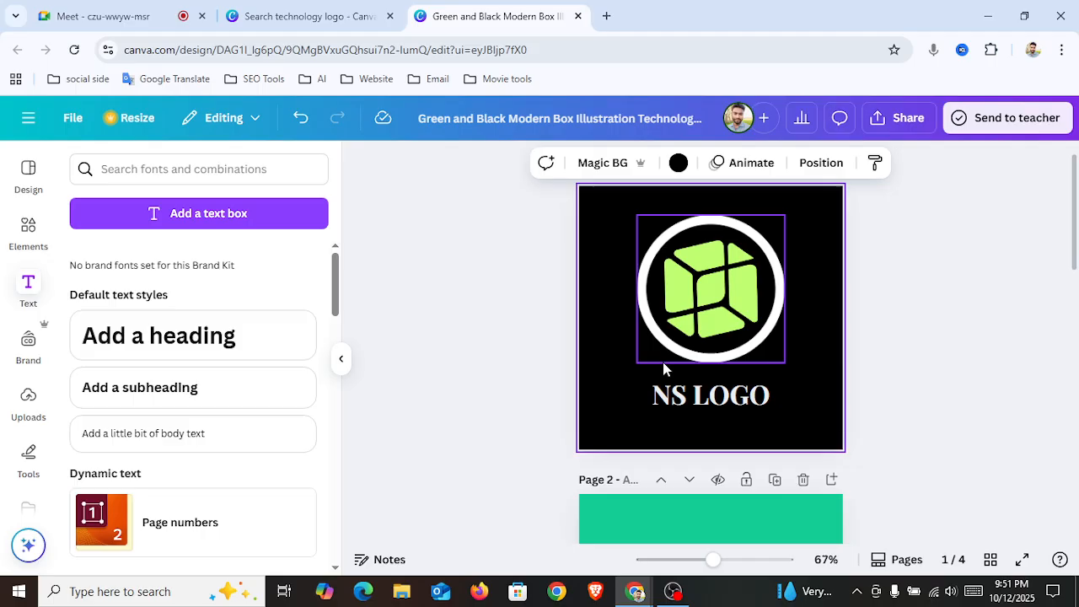
left_click(696, 394)
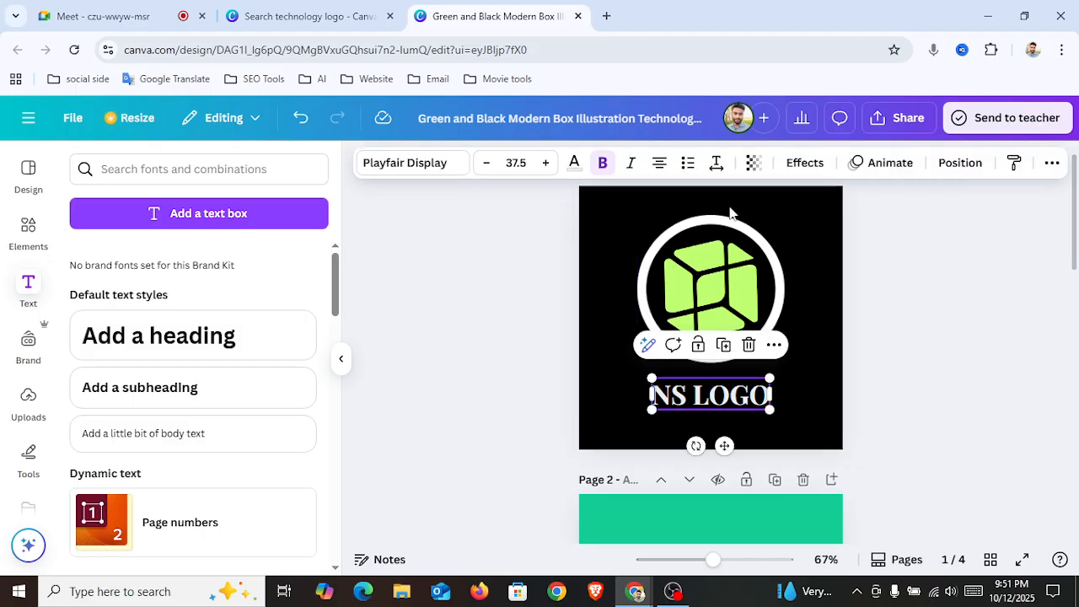
left_click(716, 165)
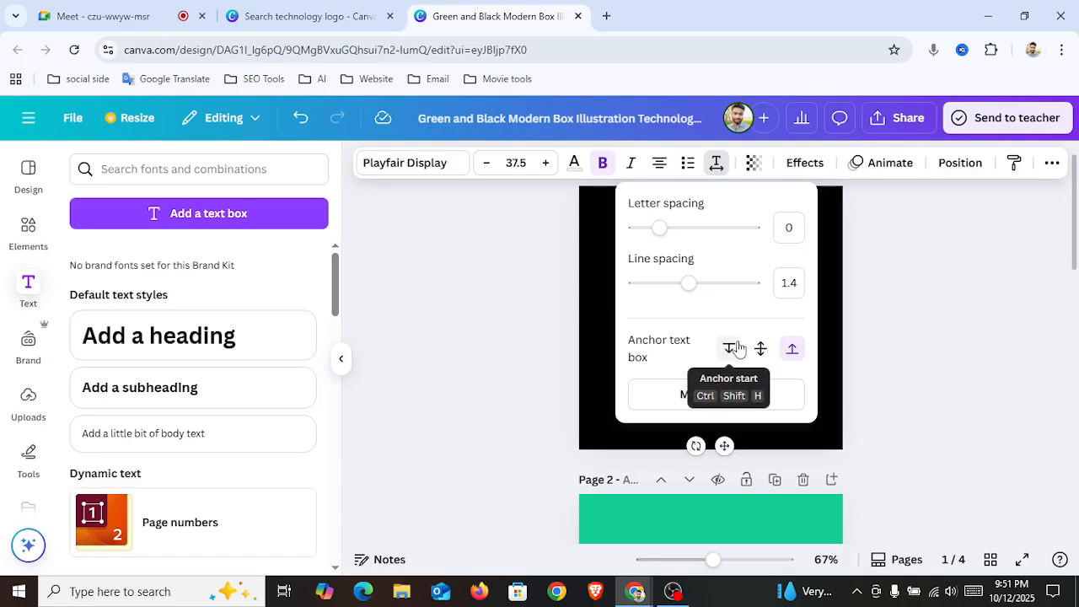
left_click(685, 393)
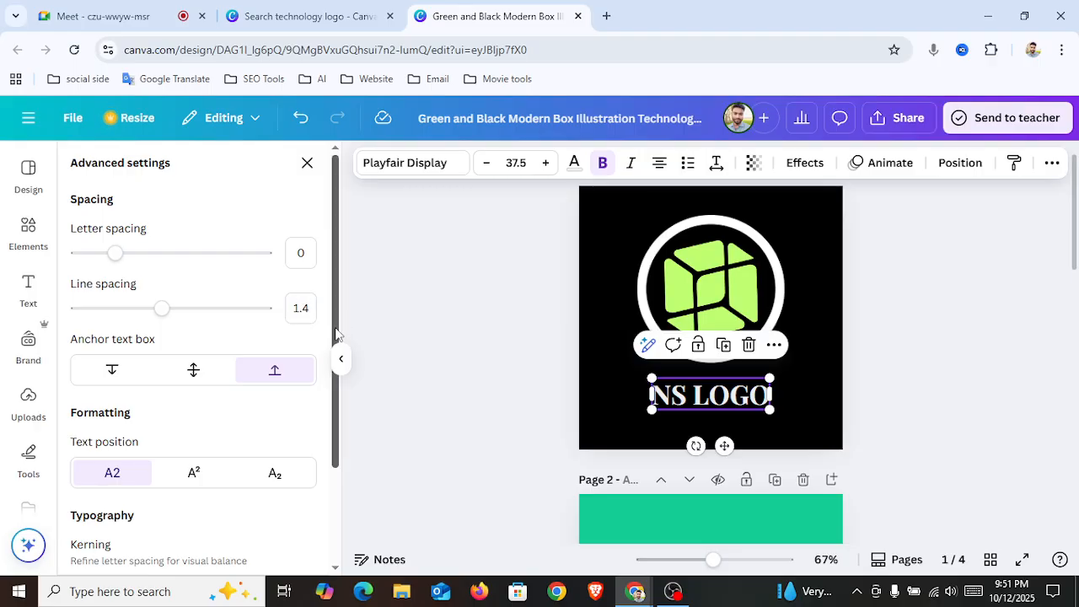
left_click_drag(335, 330, 331, 451)
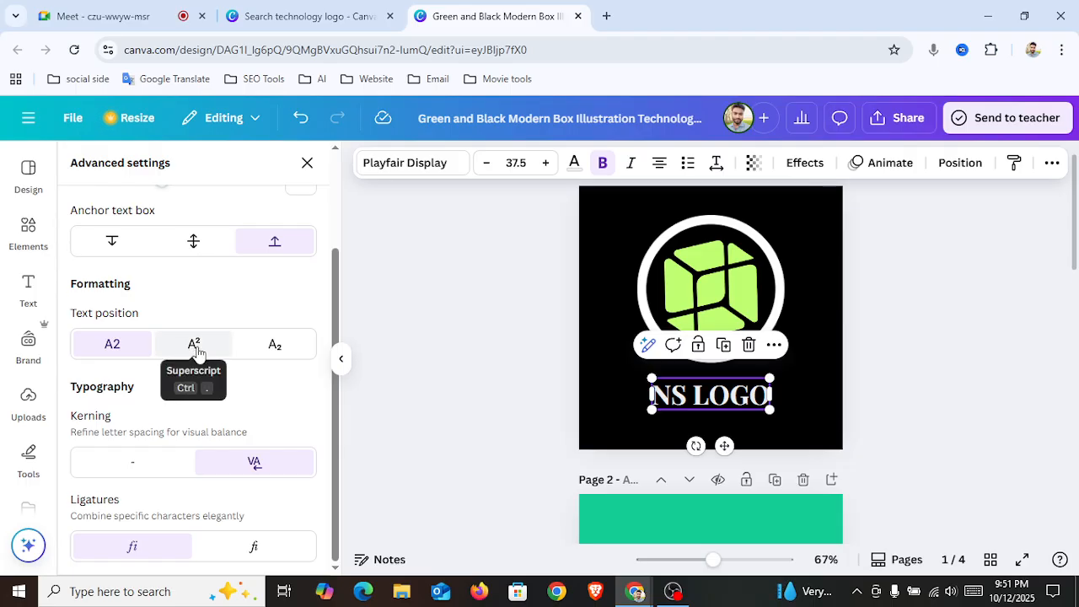
left_click_drag(337, 498, 338, 365)
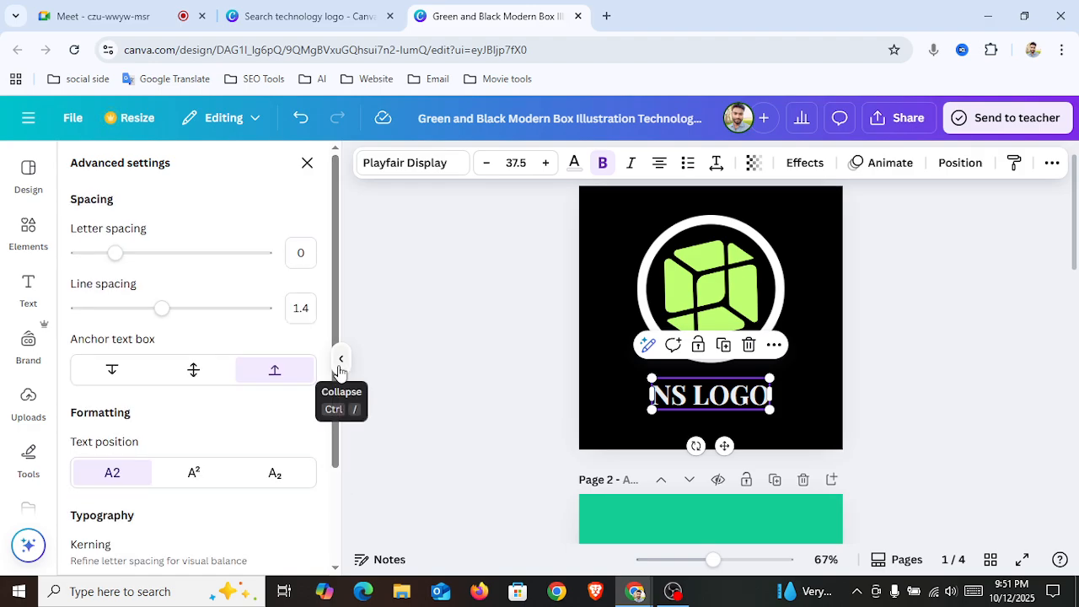
left_click(307, 163)
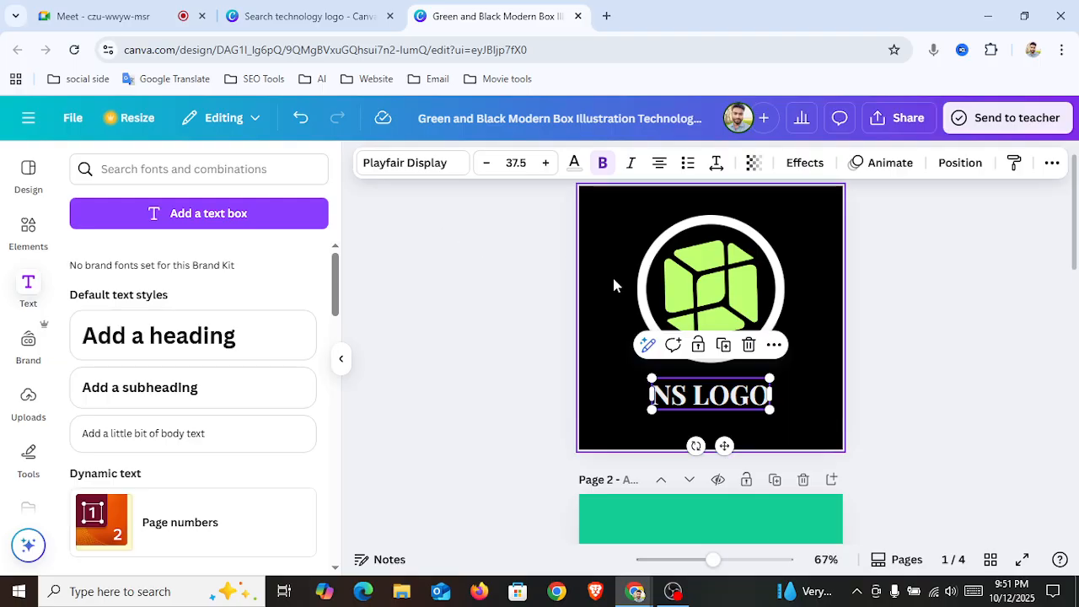
left_click(606, 327)
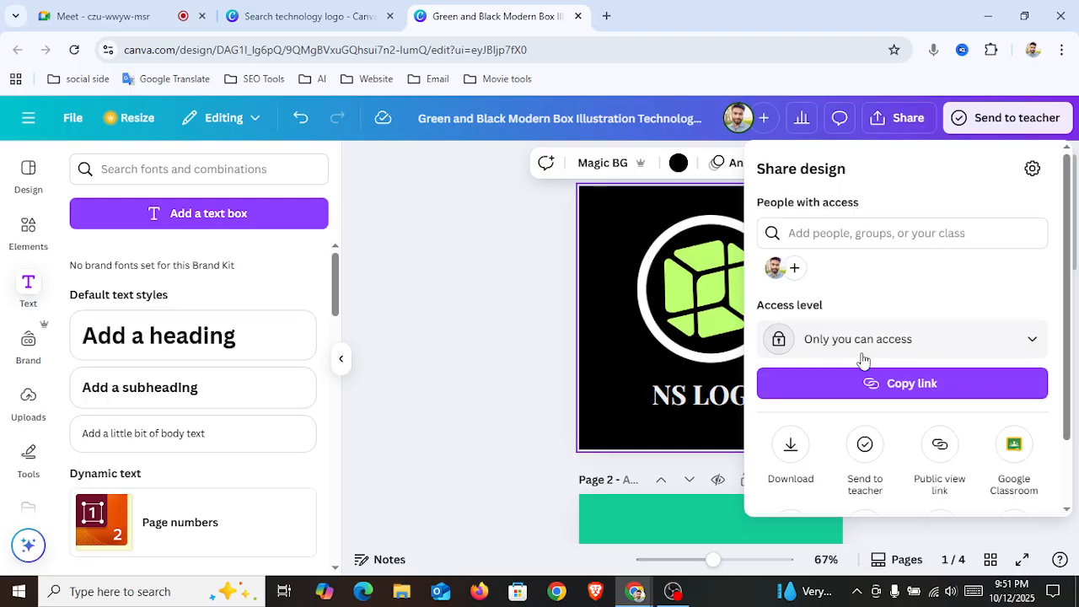
left_click(616, 396)
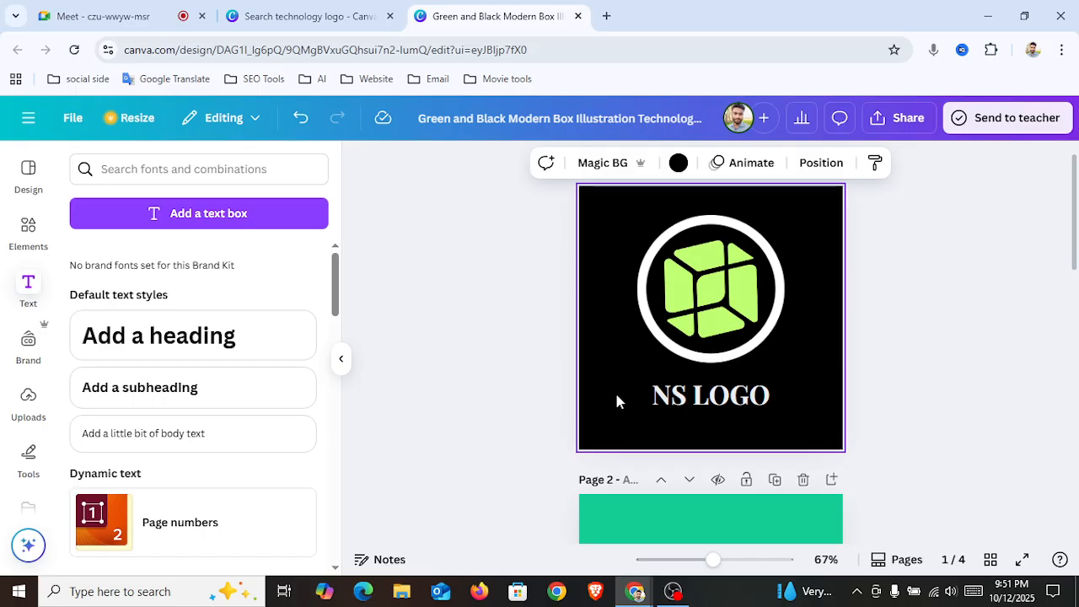
Close the NS LOGO design and the template preview, and create a blank logo design from the template results.
left_click(577, 16)
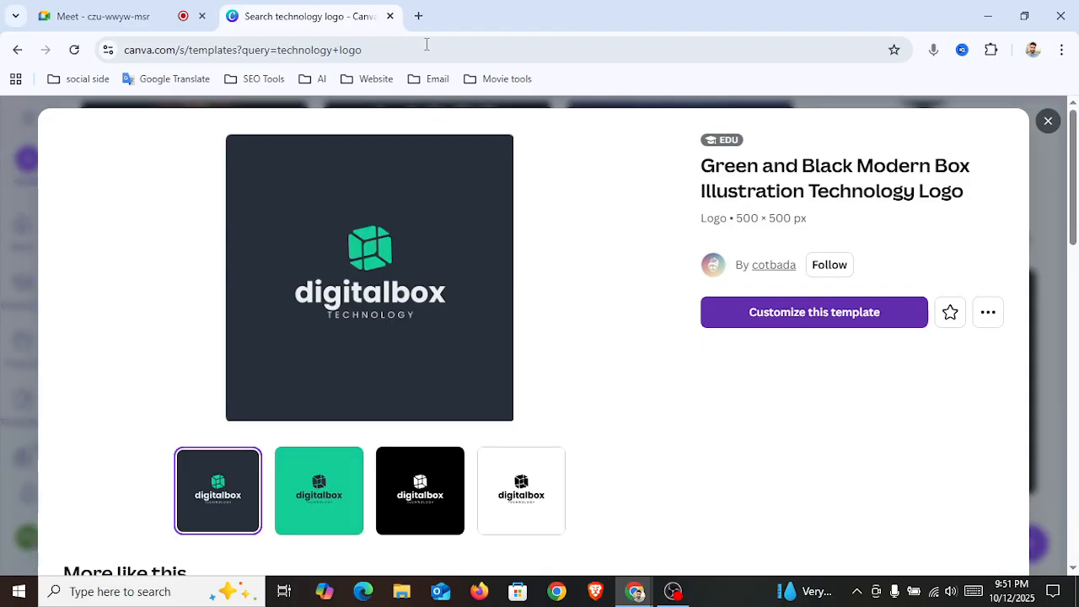
left_click(1047, 121)
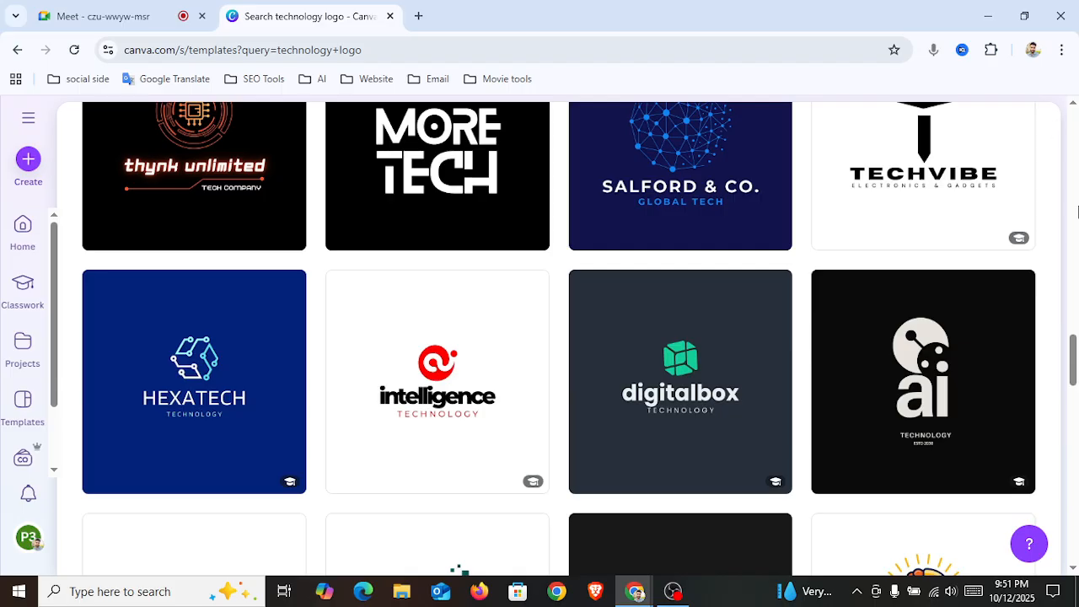
left_click_drag(1073, 358, 1073, 150)
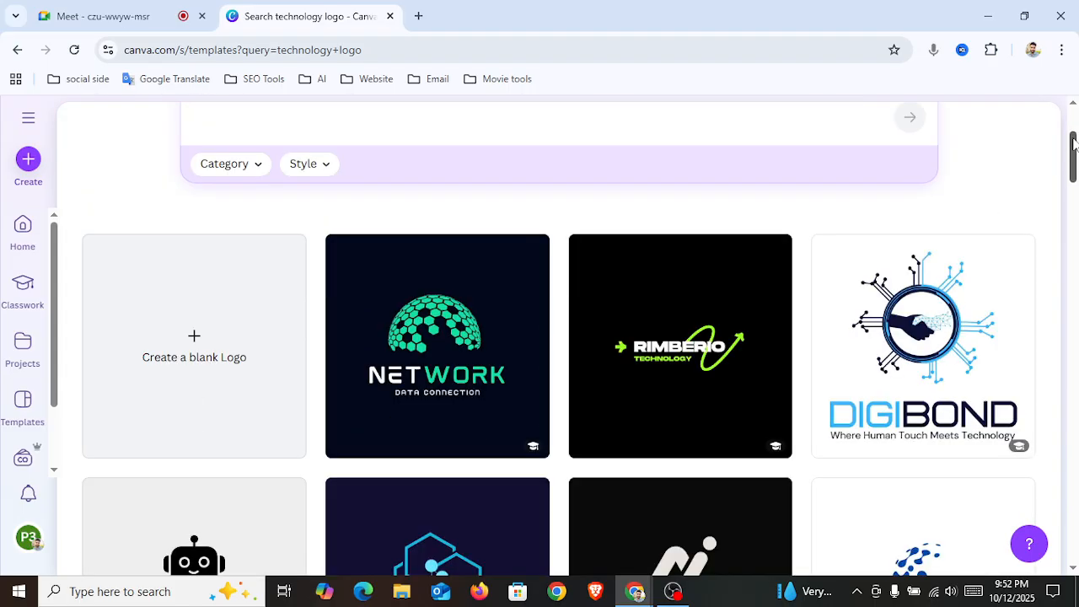
left_click(203, 336)
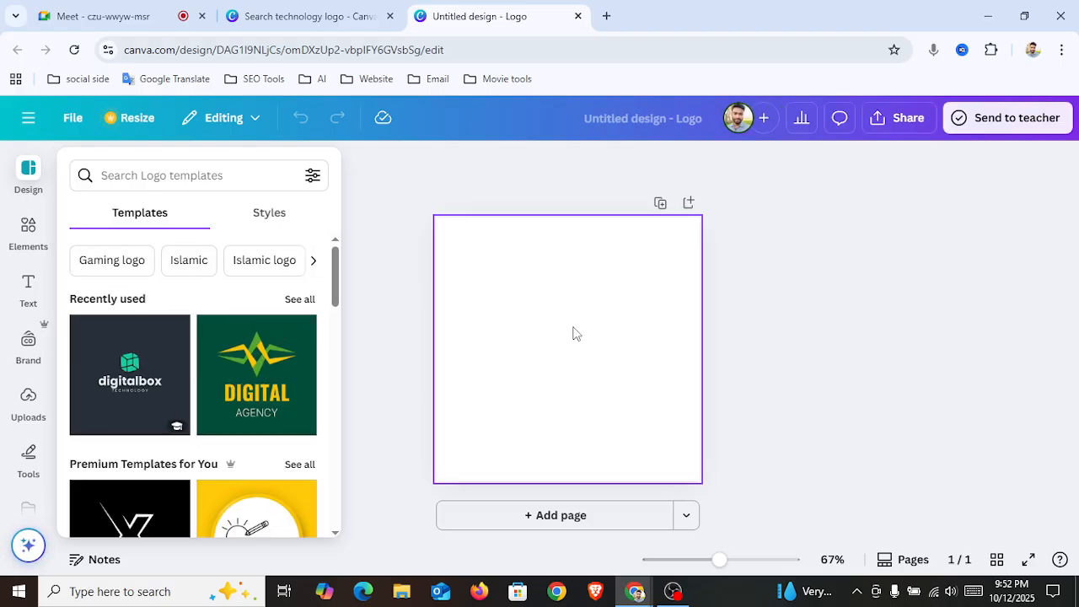
Search the elements for "N" graphics and add the navy and orange swoosh N to the left half of the canvas.
left_click(29, 228)
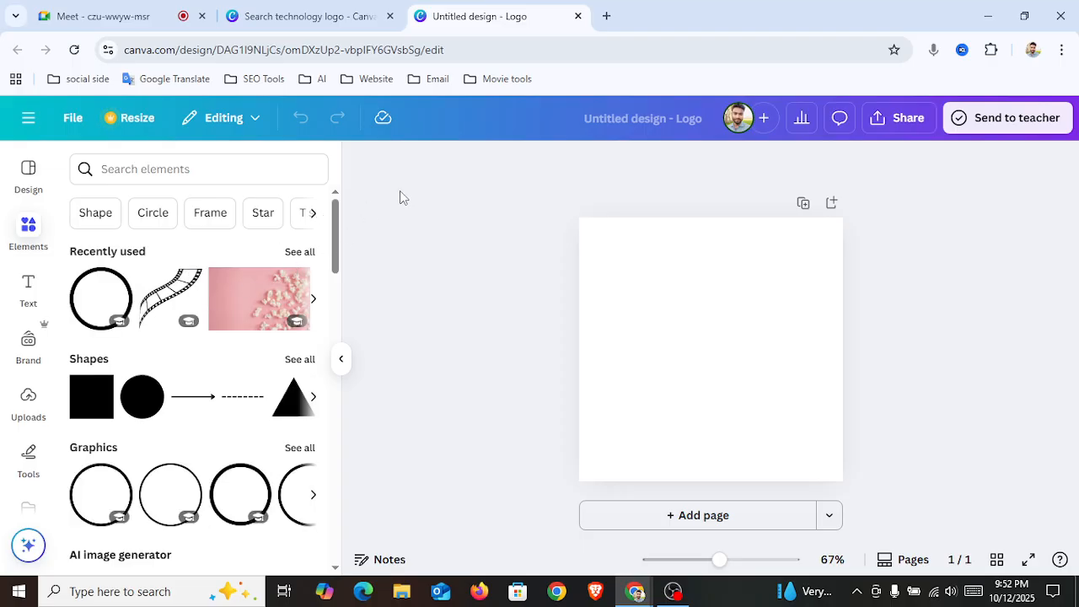
left_click(201, 168)
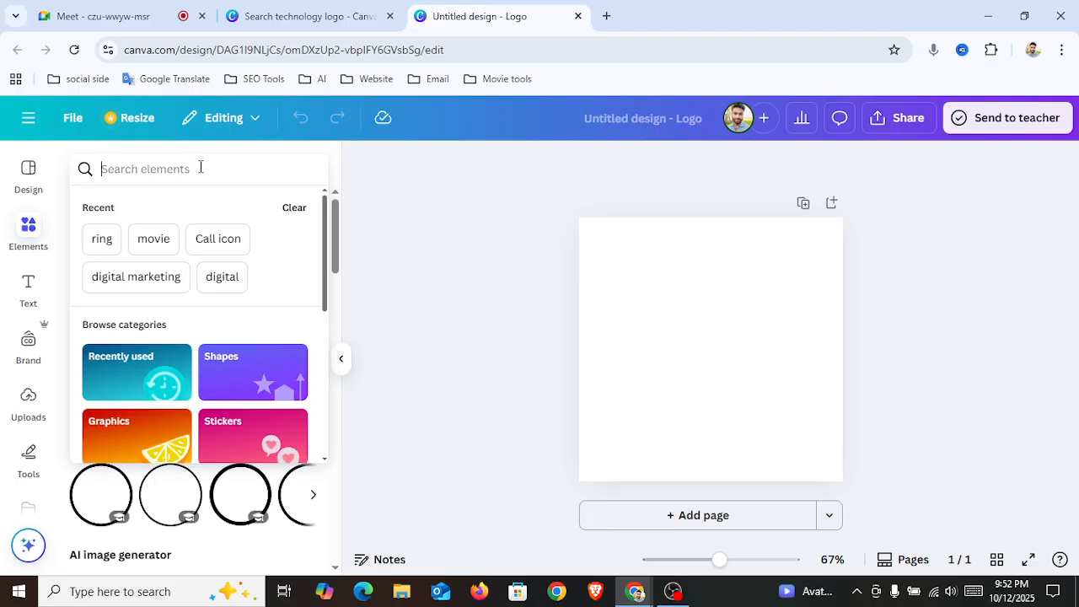
type("N")
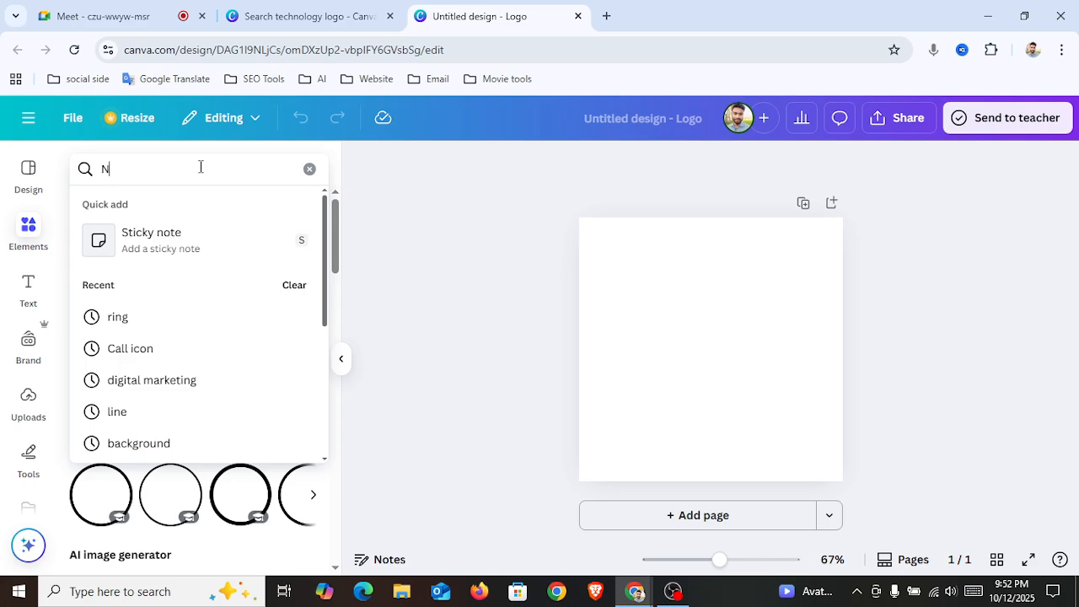
key("Return")
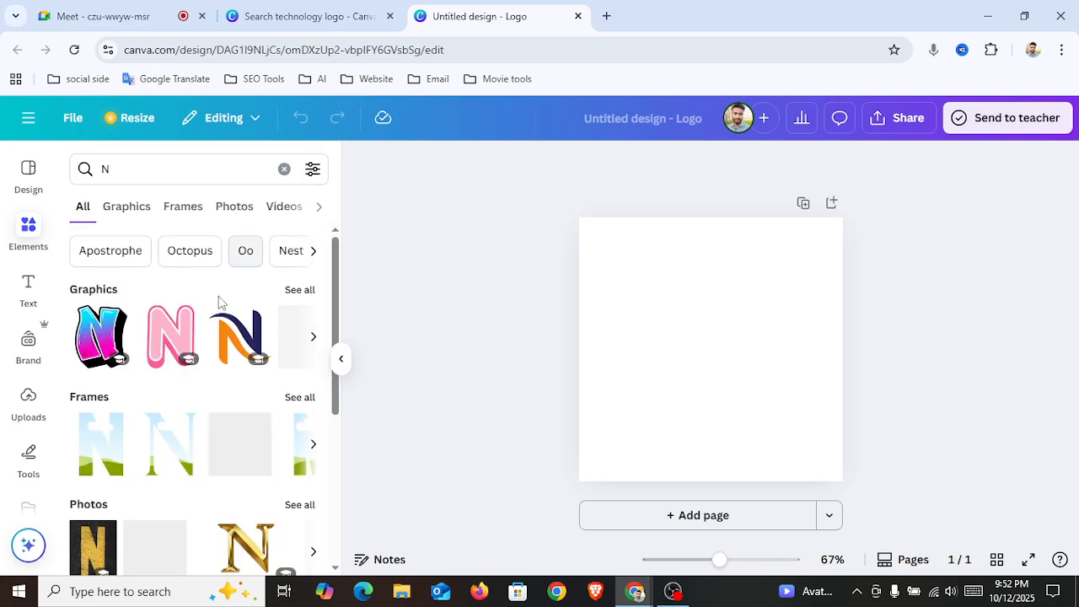
left_click(300, 289)
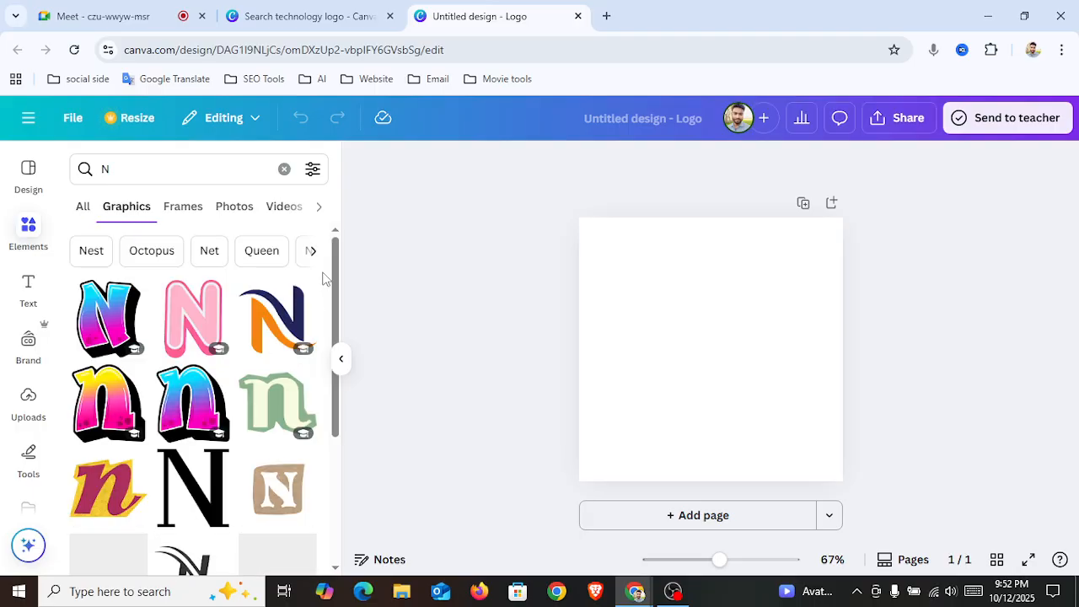
scroll(303, 309, "down", 1)
left_click_drag(304, 309, 653, 341)
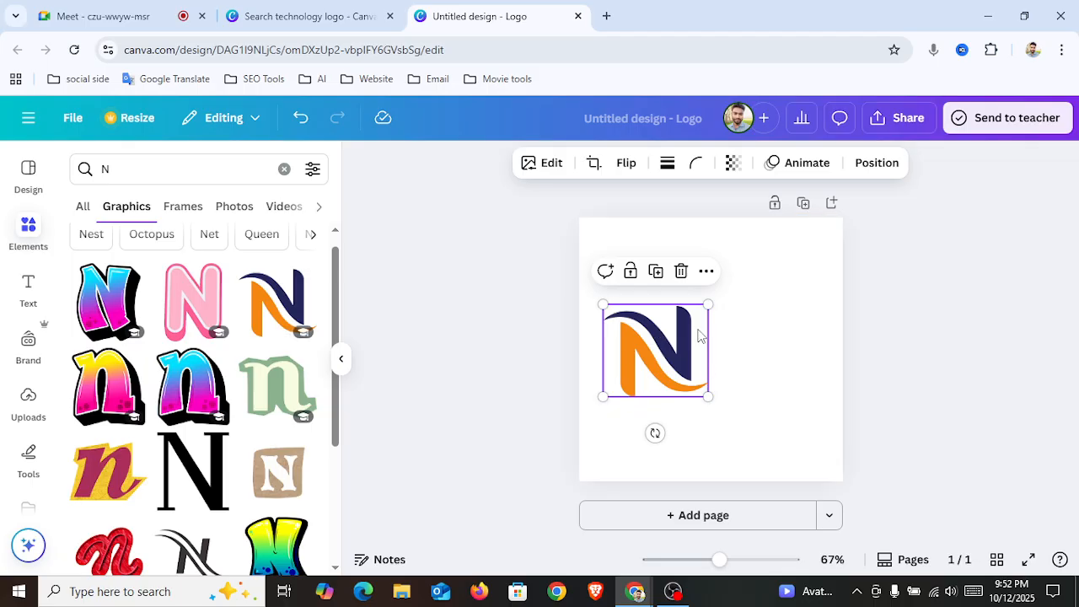
left_click(765, 360)
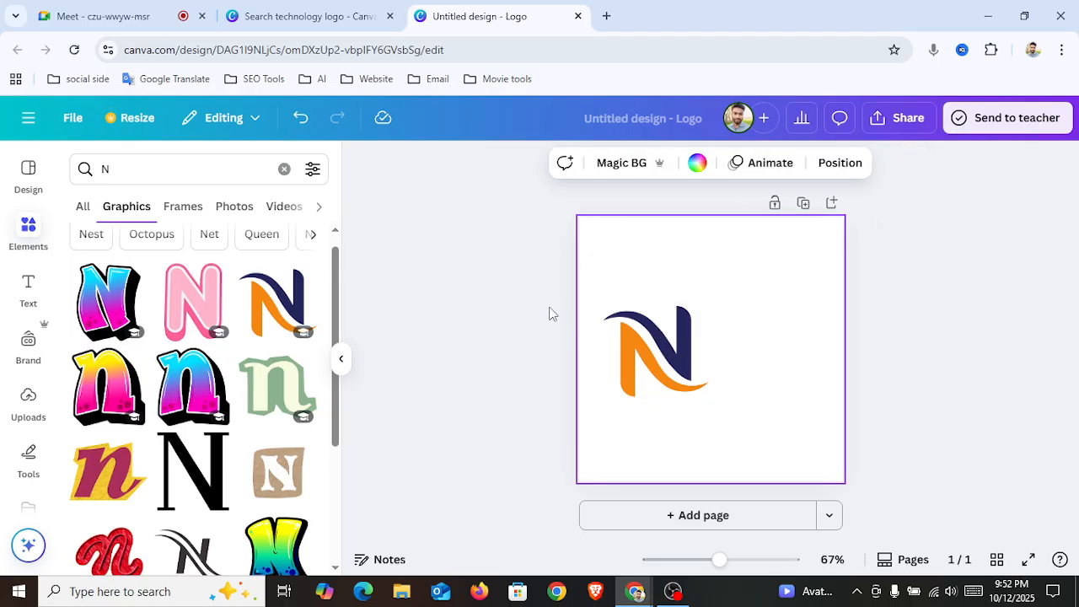
Search the graphics for "s" and add the red and dark grey slashed S to the right of the N.
left_click(125, 174)
key("BackSpace")
type("s")
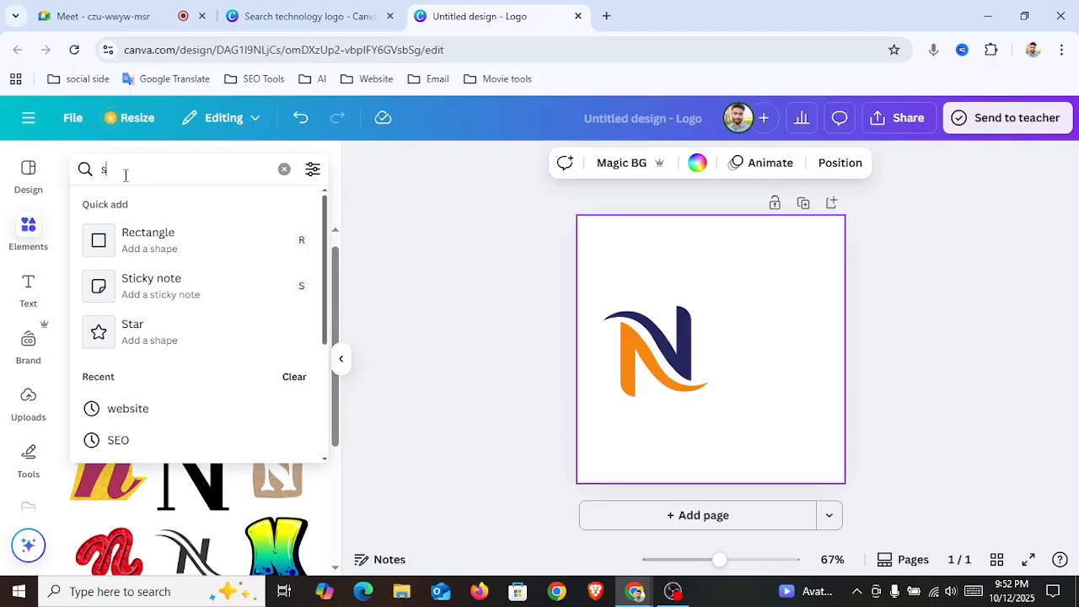
key("Return")
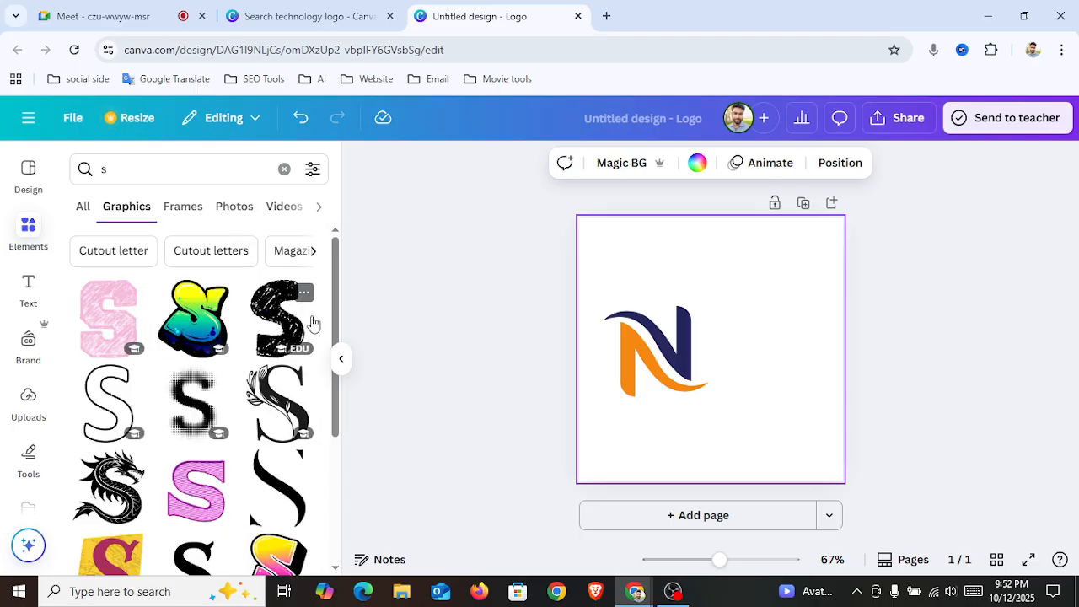
left_click_drag(336, 327, 325, 452)
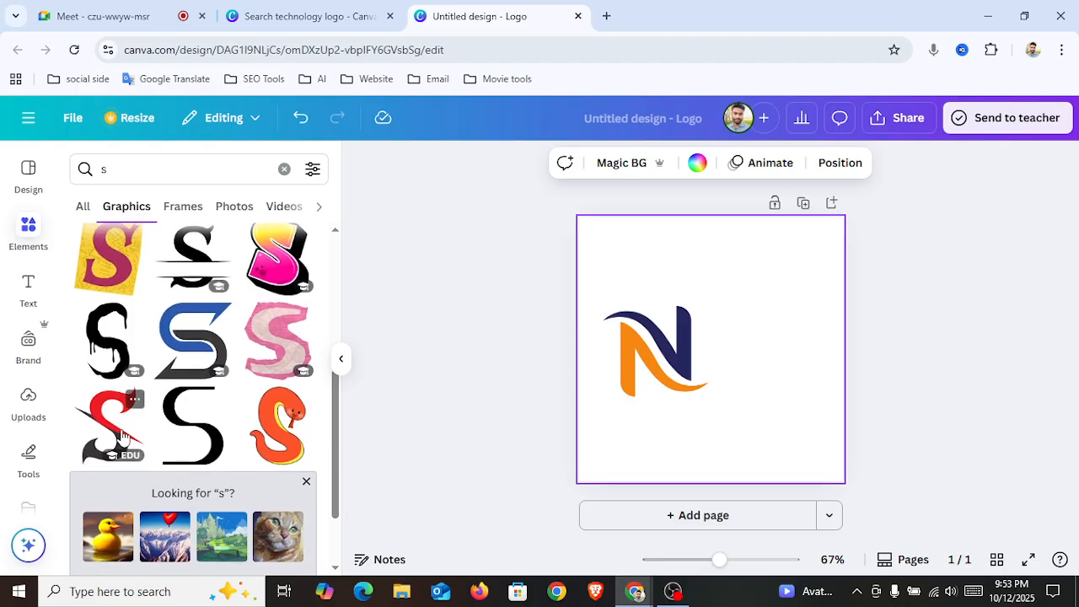
left_click_drag(118, 434, 765, 344)
left_click(674, 413)
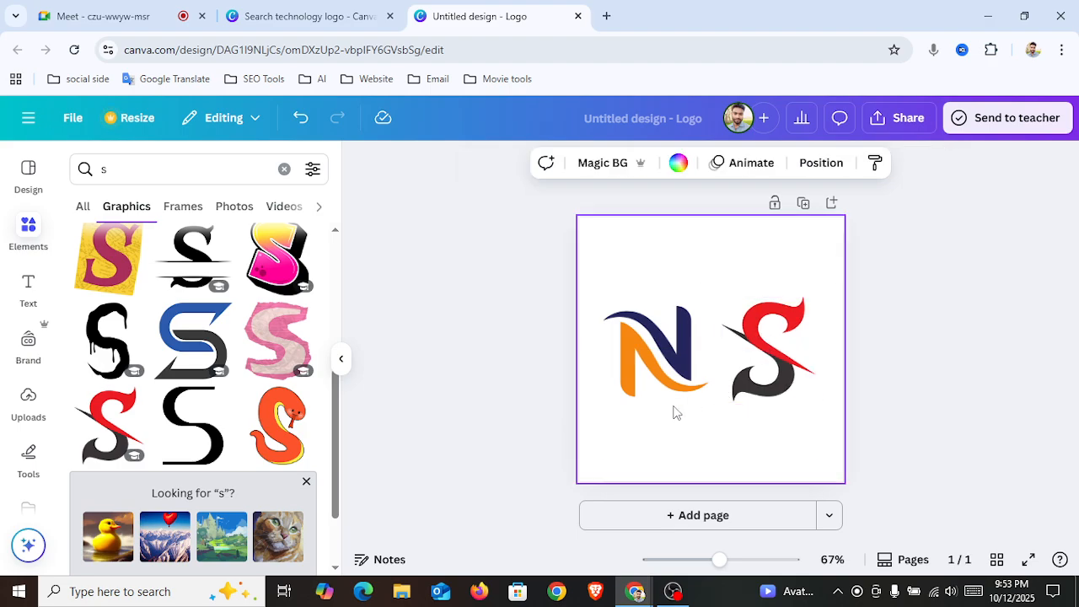
Move the S and N graphics closer together so that their edges meet.
left_click(670, 326)
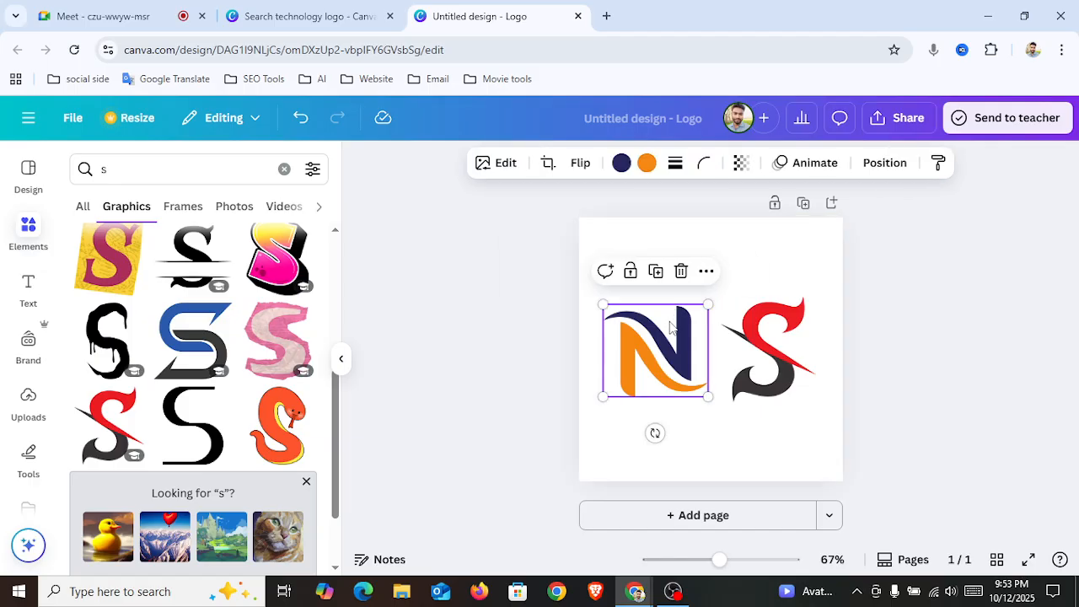
left_click(791, 337)
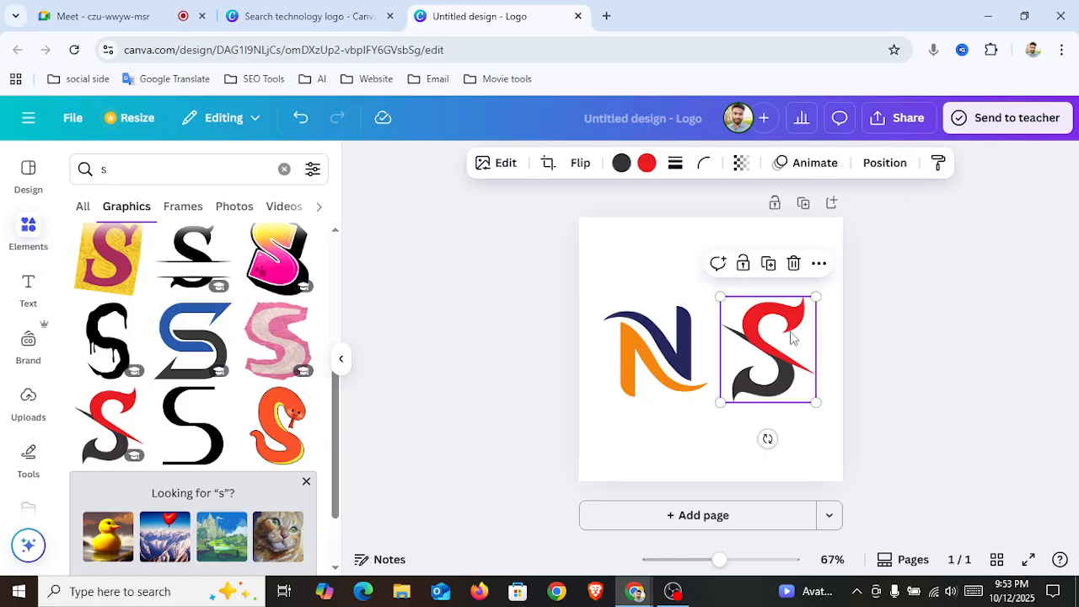
left_click(660, 364)
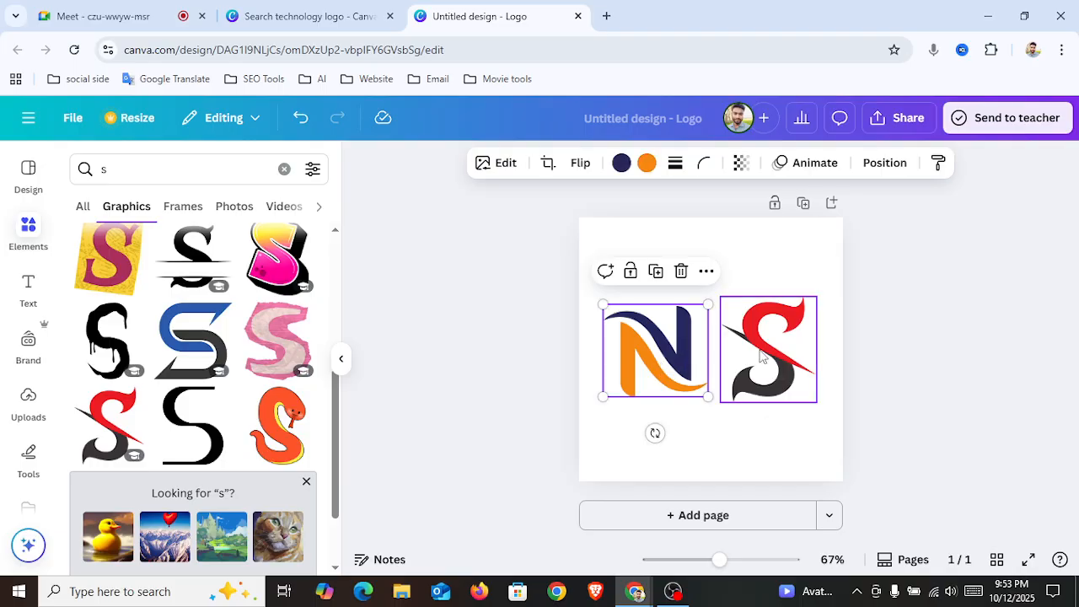
left_click(762, 356)
left_click_drag(772, 352, 704, 358)
left_click(698, 361)
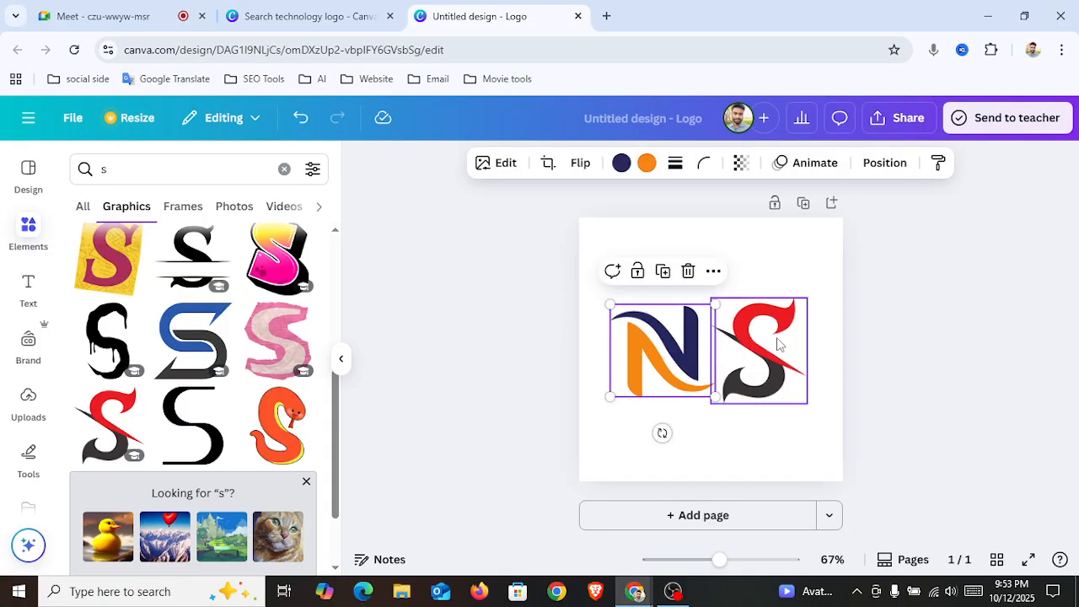
Set the logo canvas background to the light grey default solid color.
left_click(776, 273)
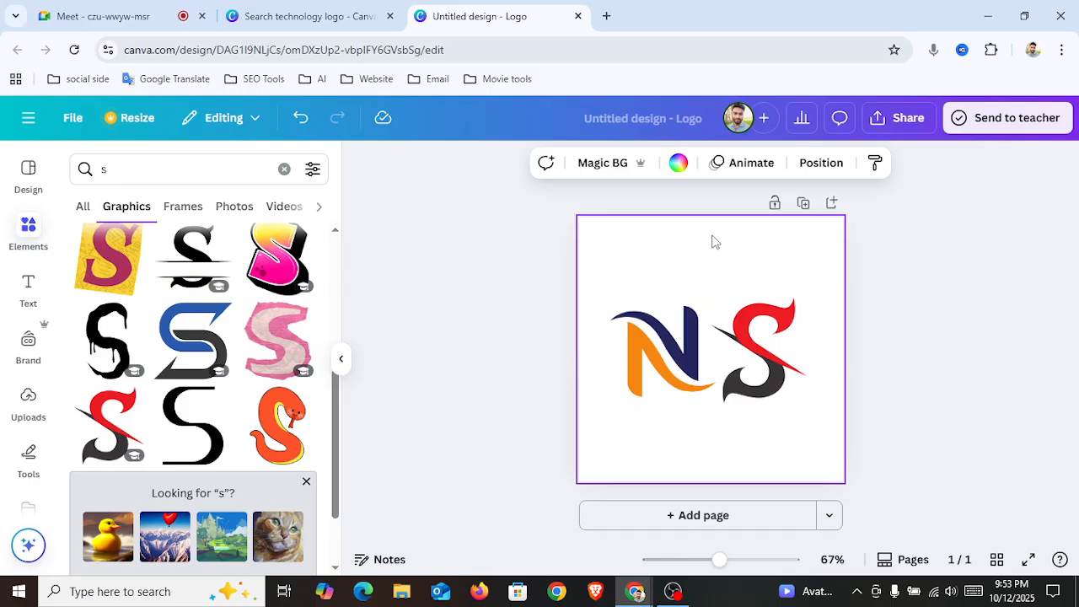
left_click(679, 165)
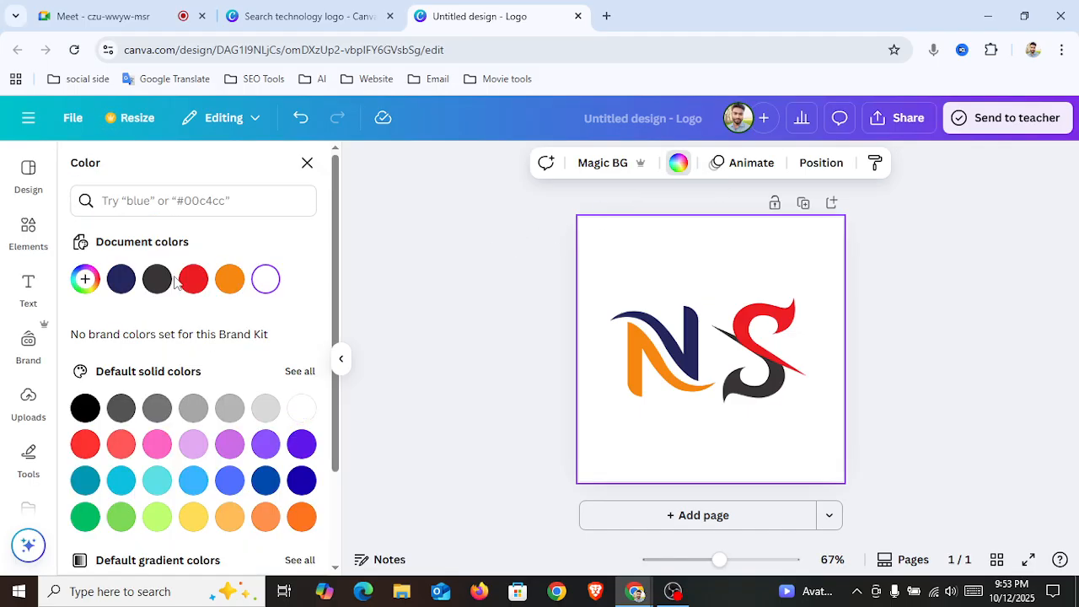
left_click(265, 409)
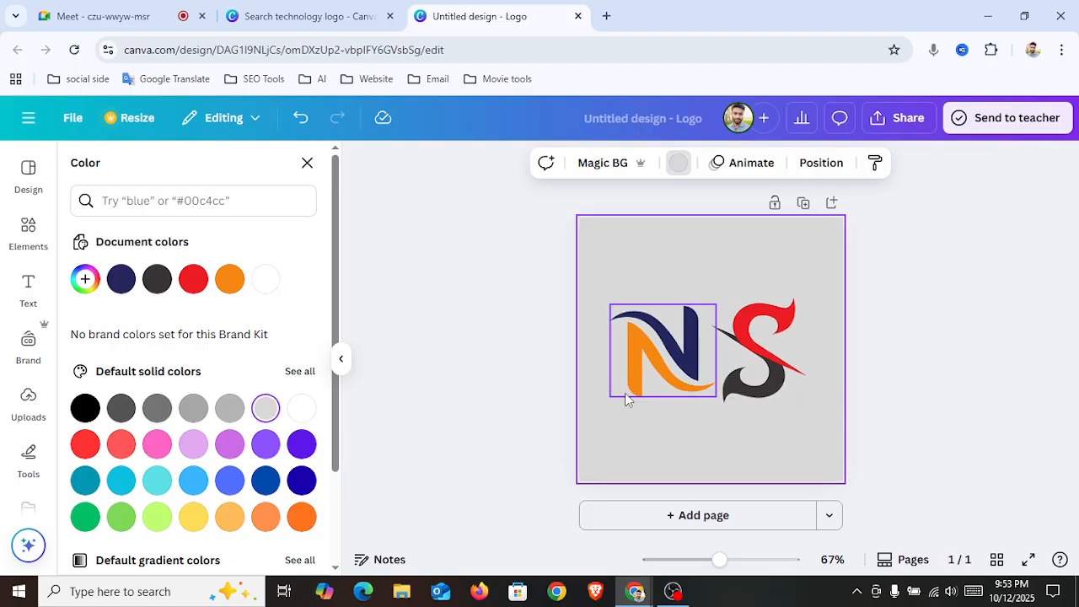
Recolor the navy part of the N graphic, trying lime green and settling on dark blue.
left_click(674, 357)
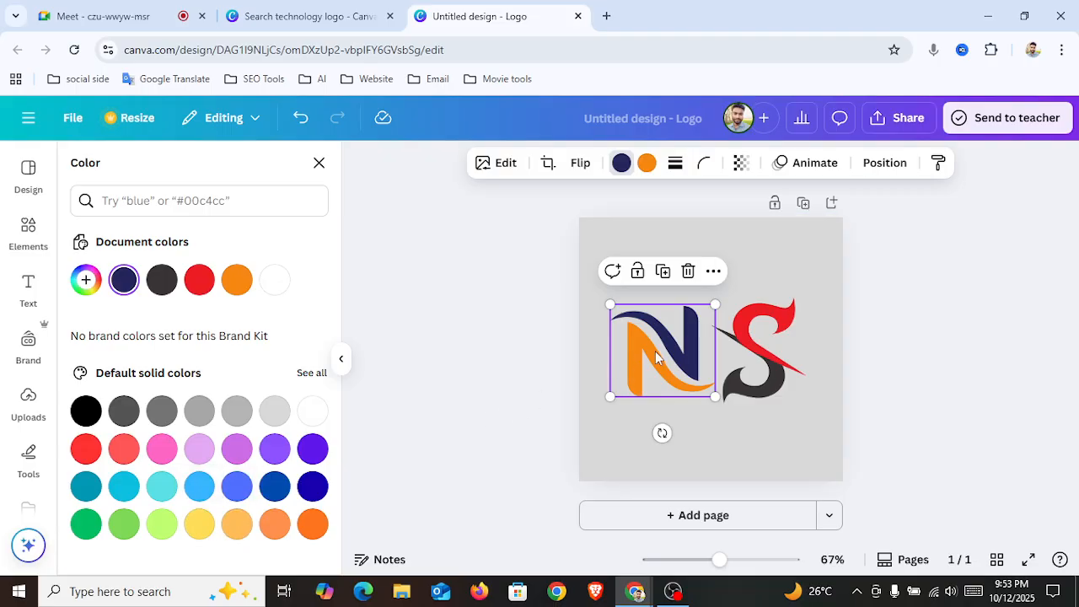
left_click(160, 524)
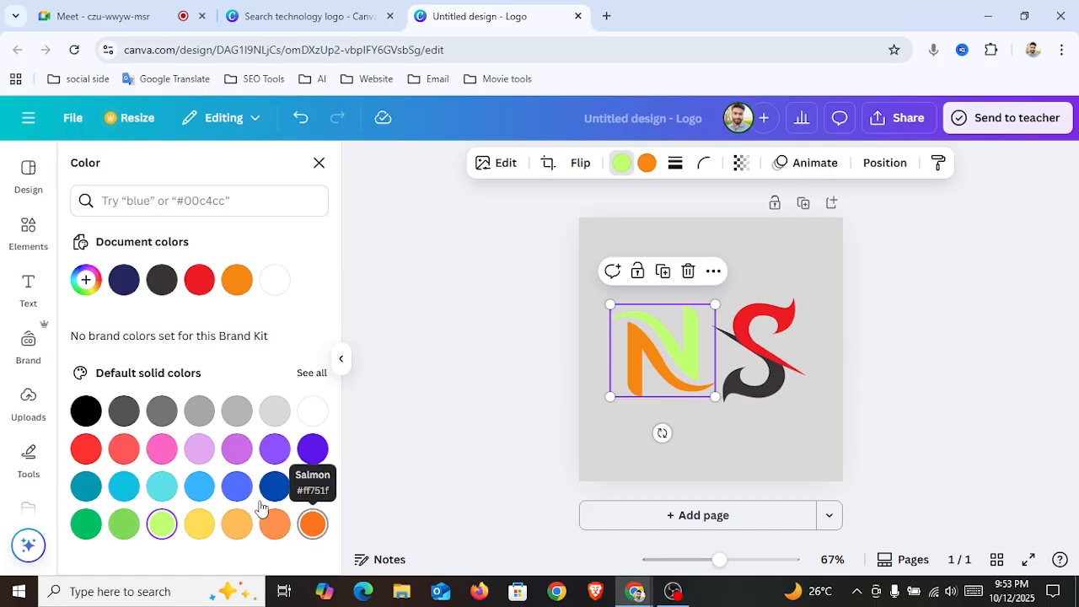
left_click(315, 488)
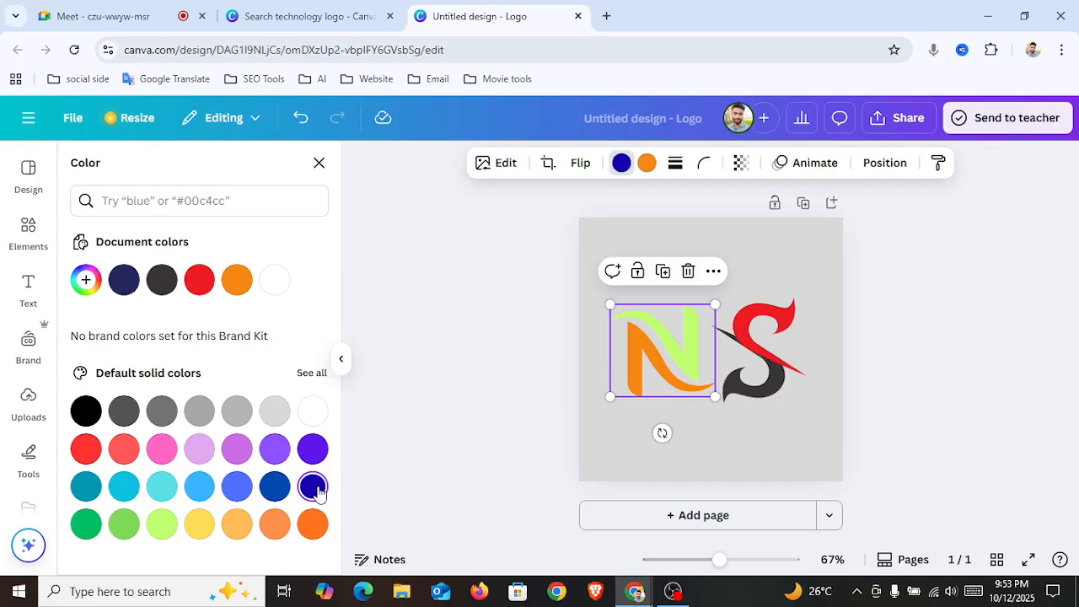
Recolor the dark grey part of the S graphic, trying green and settling on violet.
left_click(775, 332)
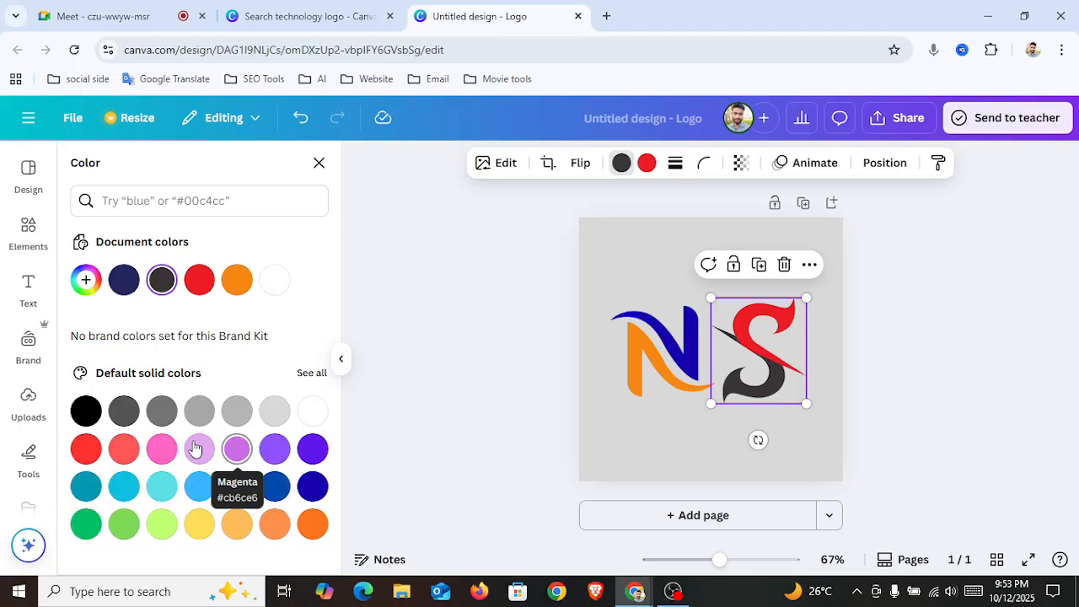
left_click(91, 525)
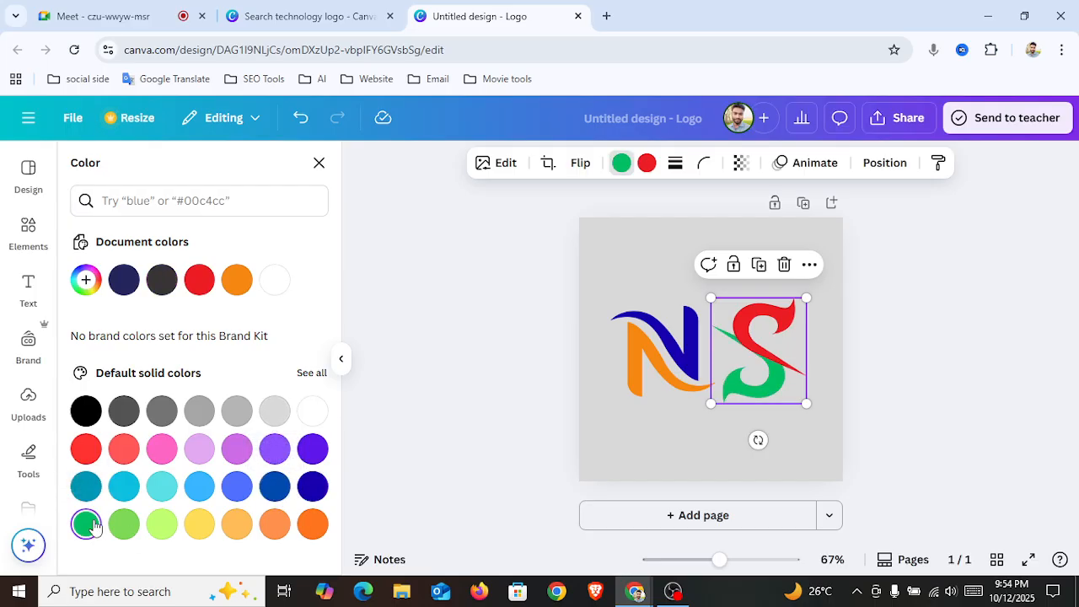
left_click(312, 449)
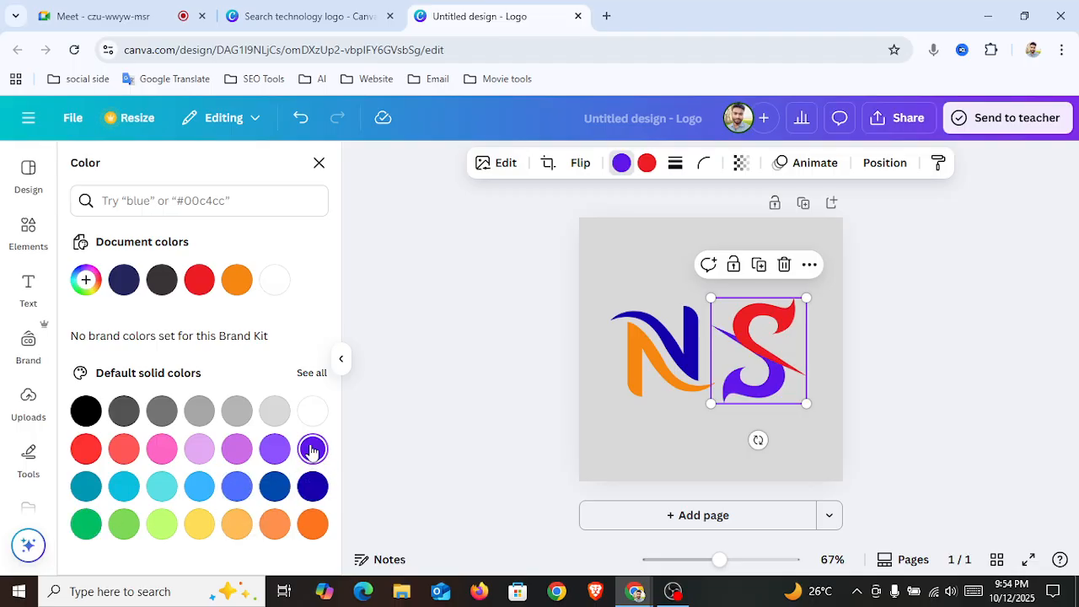
Try lime, aqua, teal and pink on the red part of the S graphic, and settle on the bright red default color.
left_click(647, 162)
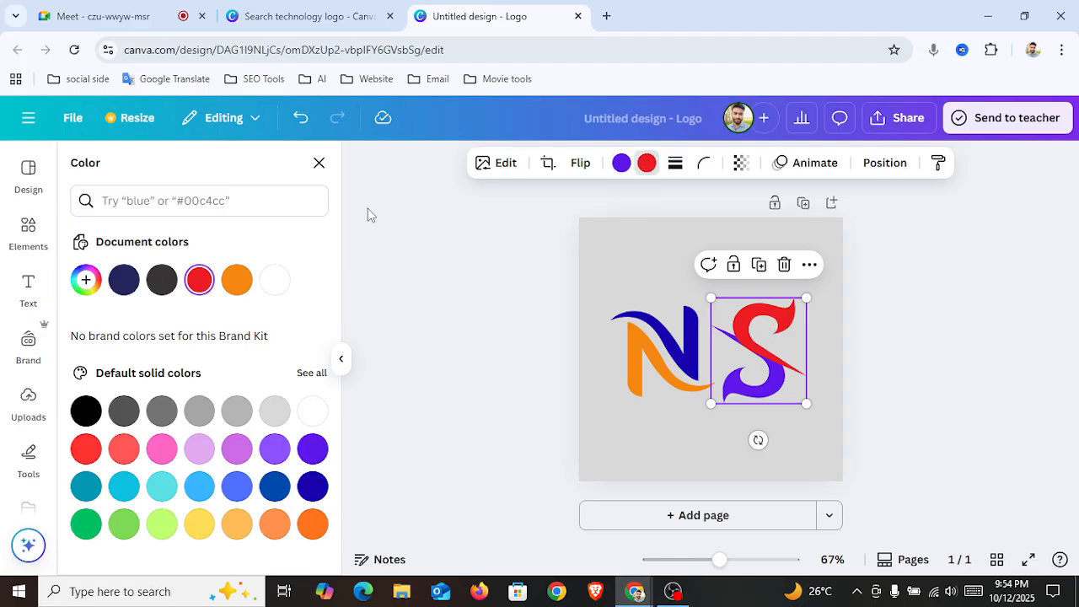
left_click(157, 521)
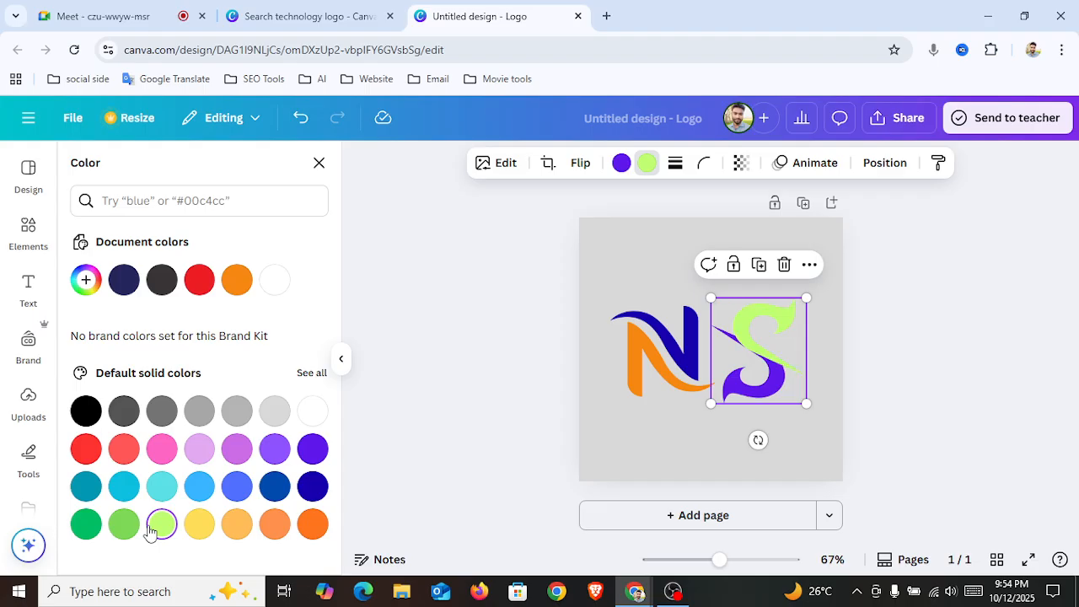
left_click(161, 486)
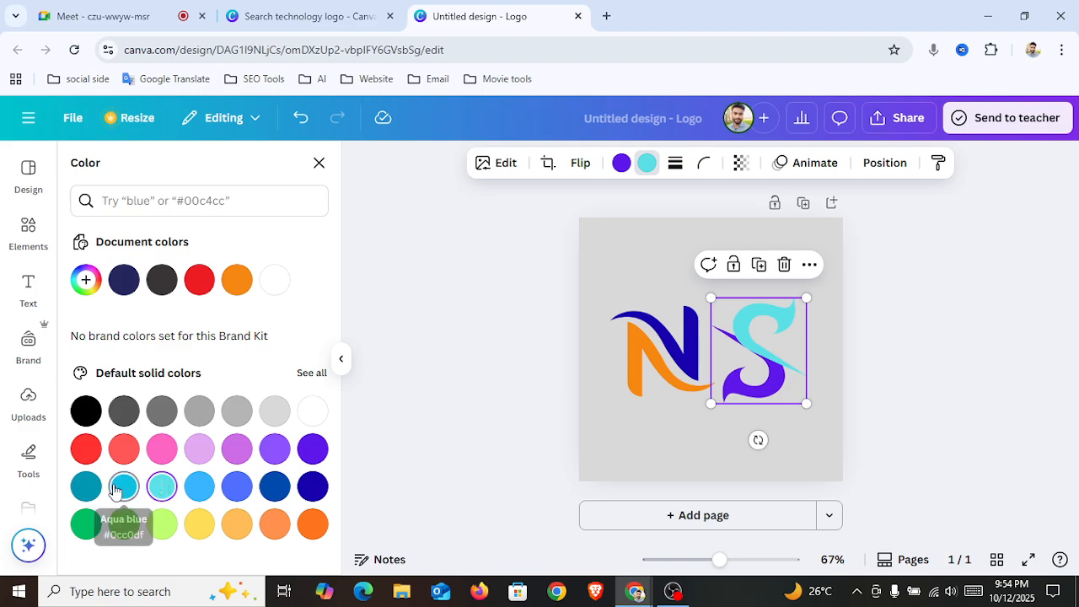
left_click(85, 488)
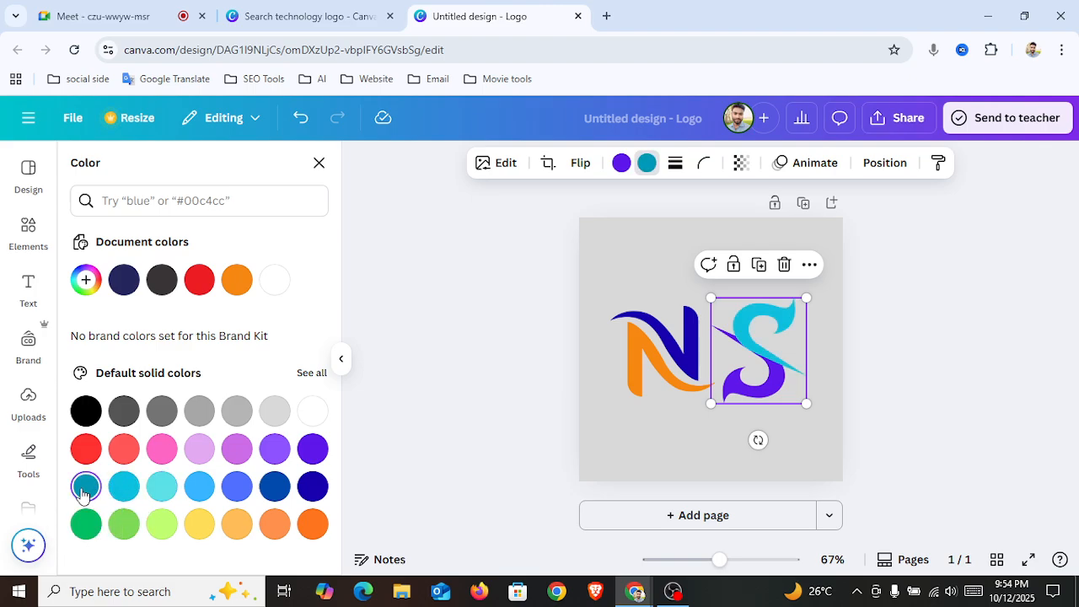
left_click(162, 451)
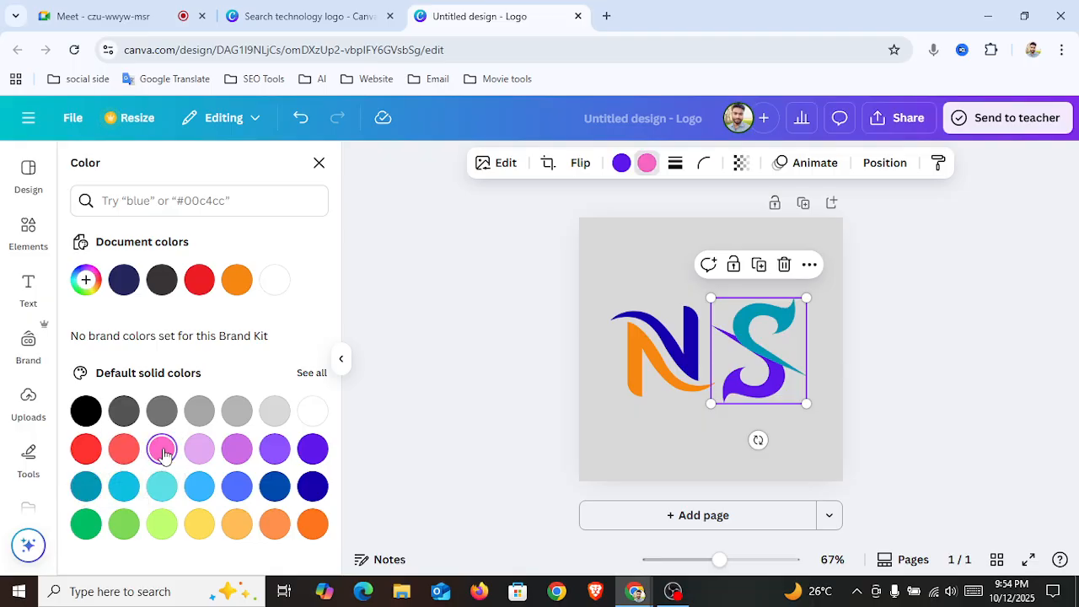
left_click(153, 526)
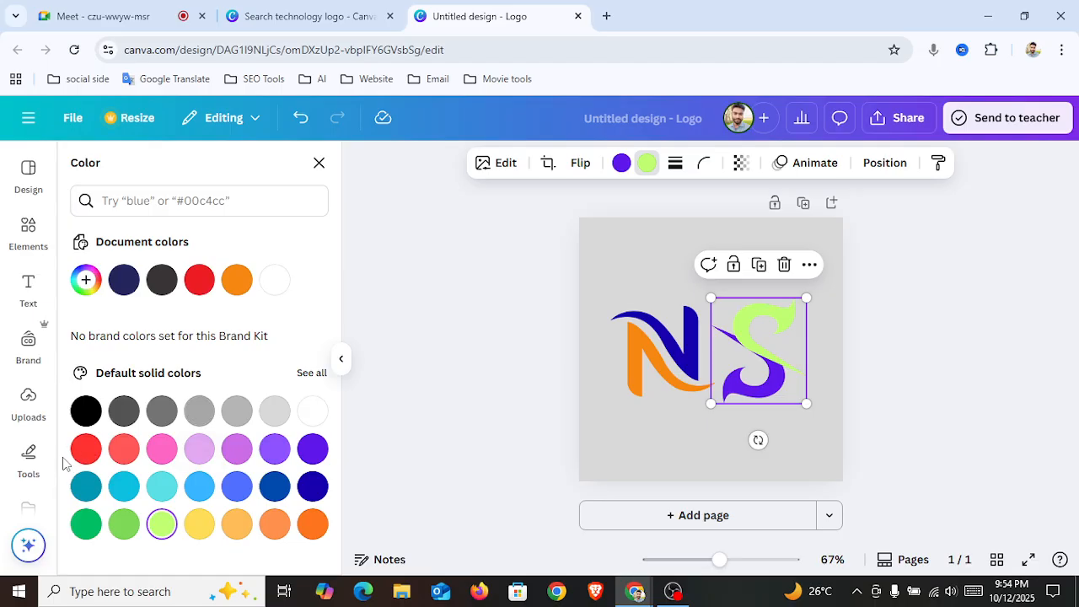
left_click(91, 457)
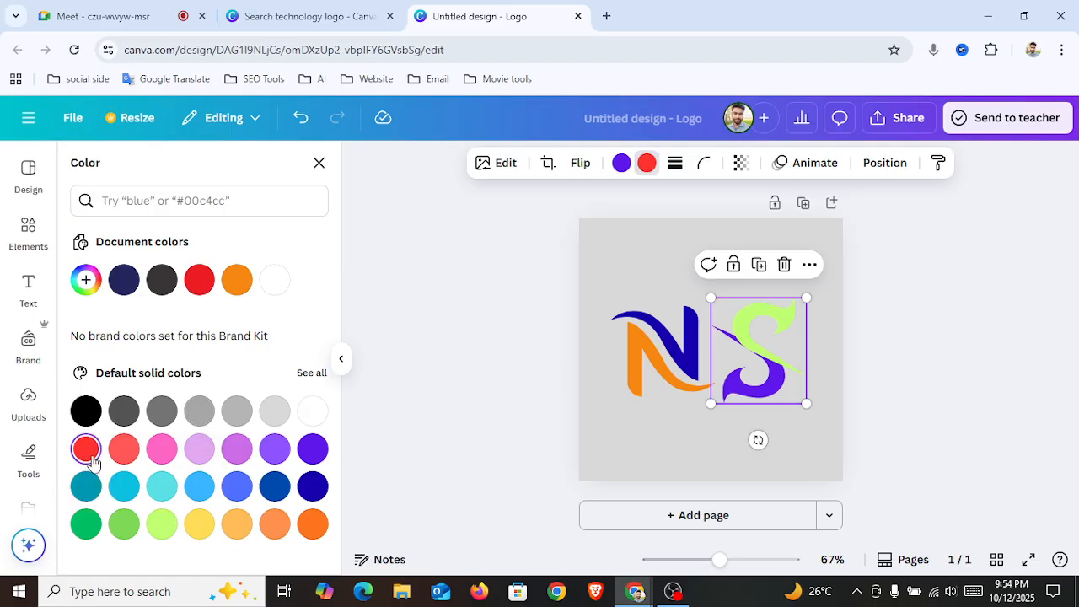
left_click(638, 418)
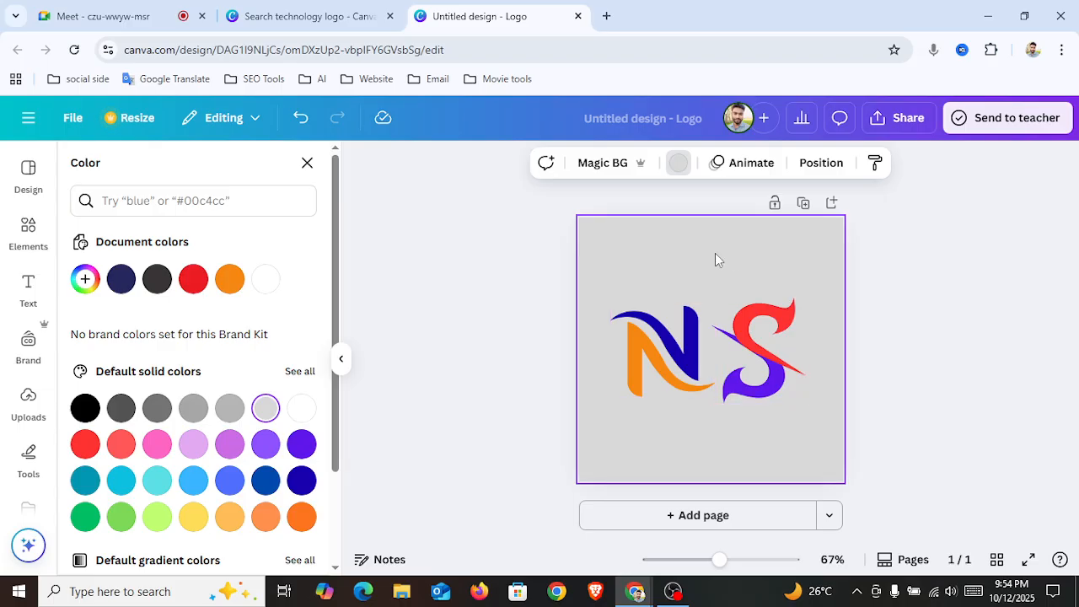
Look at the sharing and download options for the design and close them.
left_click(896, 117)
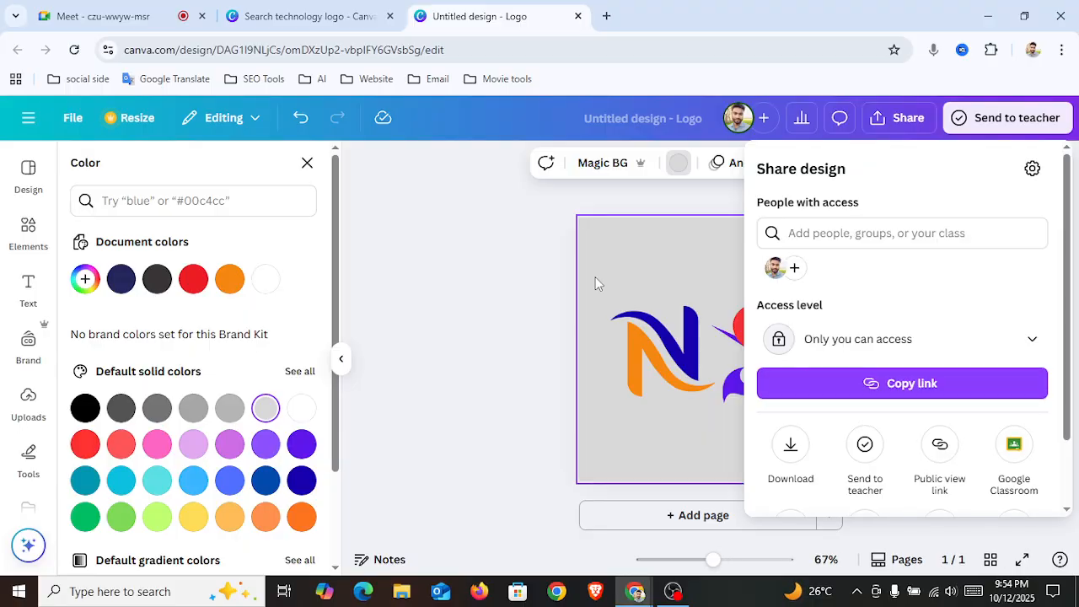
left_click(654, 246)
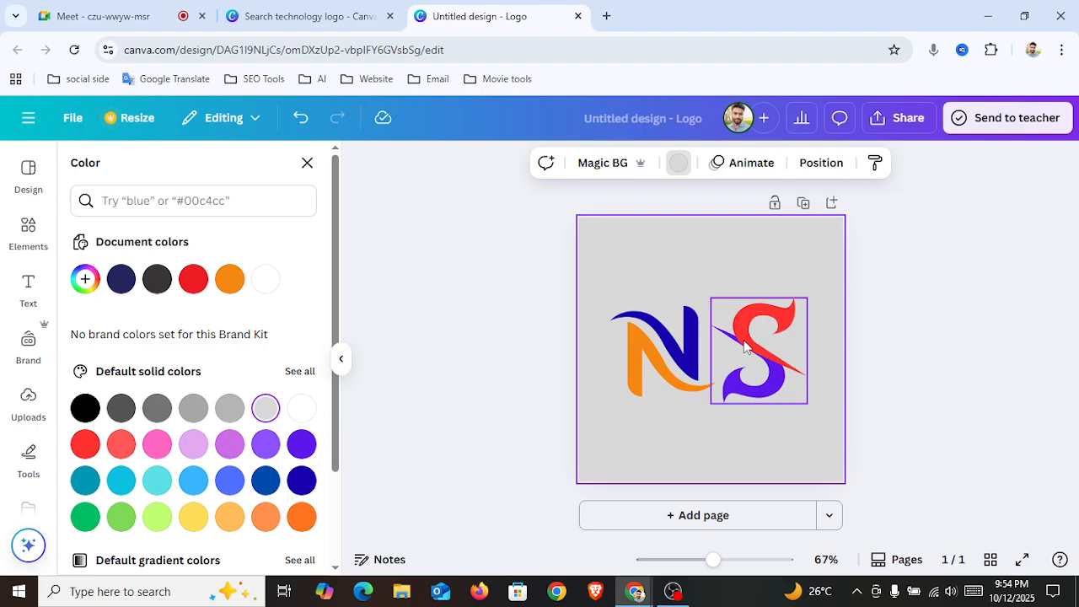
left_click(479, 216)
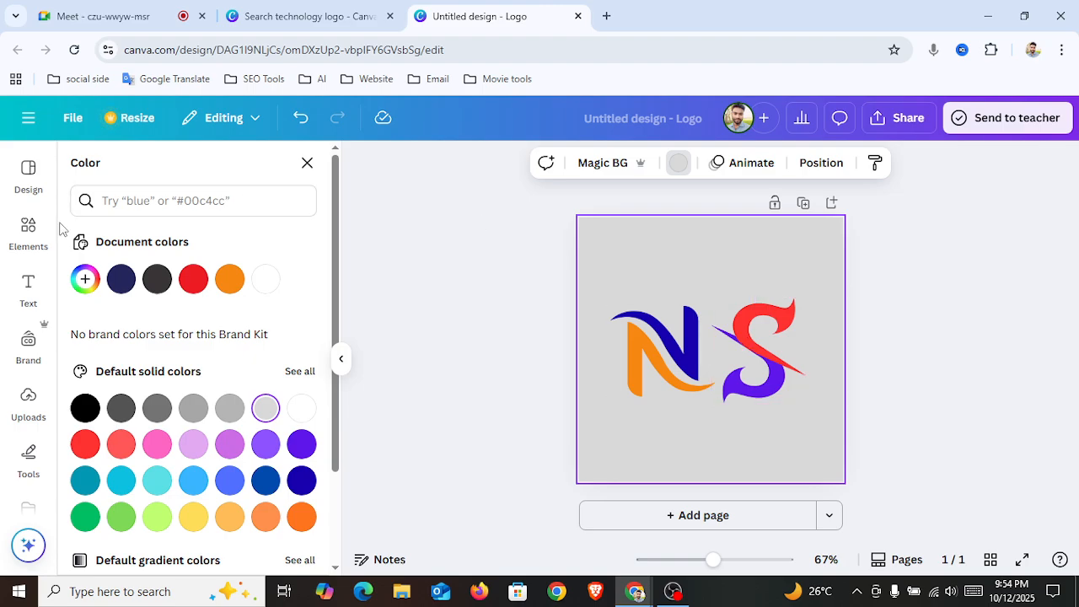
Add a subheading text and place it centered below the N and S graphics.
left_click(38, 285)
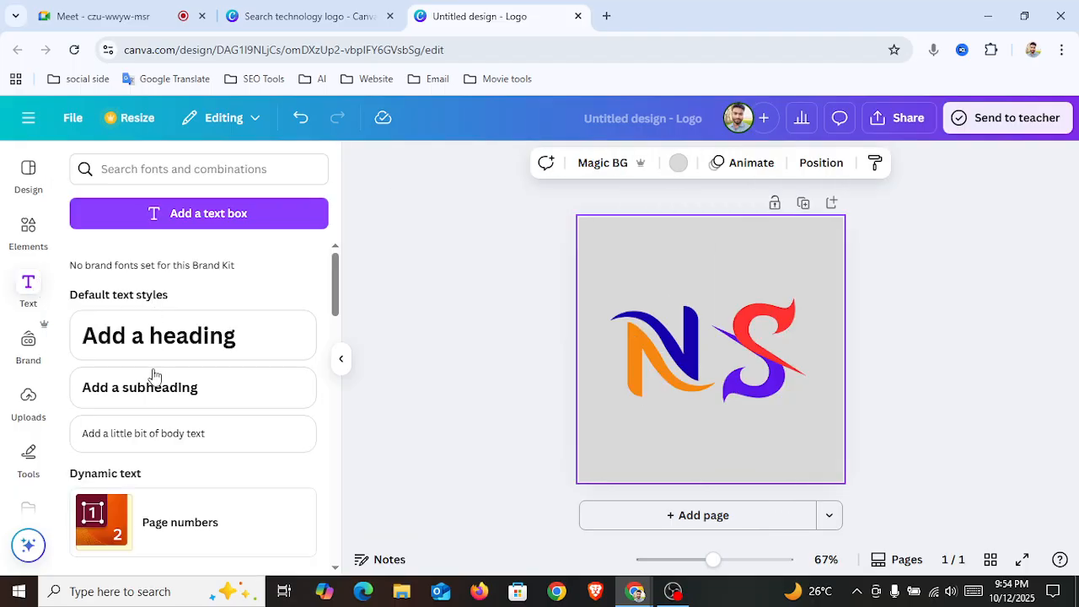
left_click(176, 386)
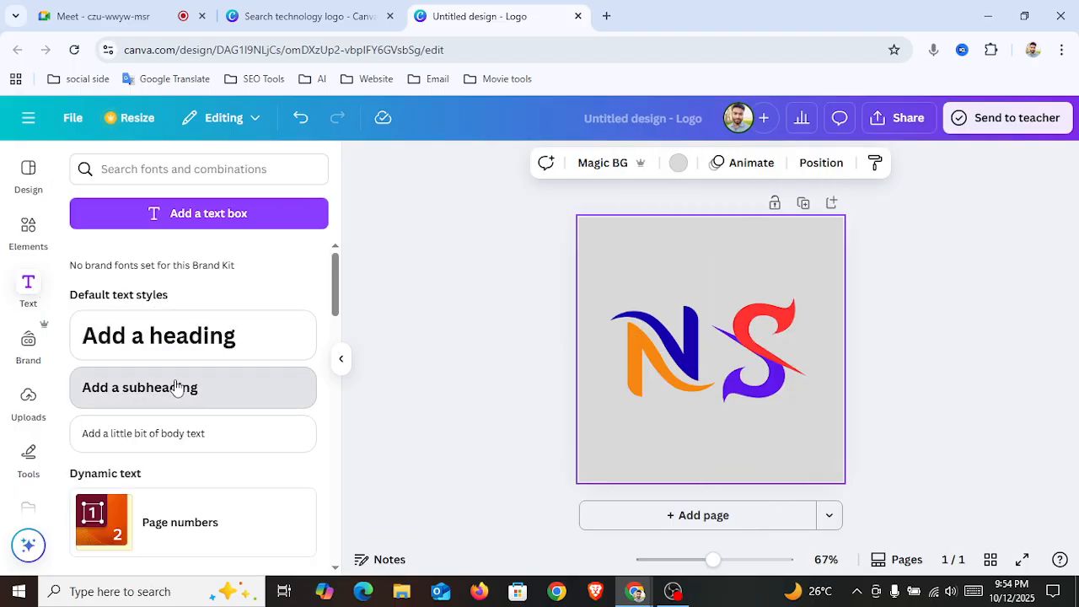
left_click_drag(725, 394, 725, 489)
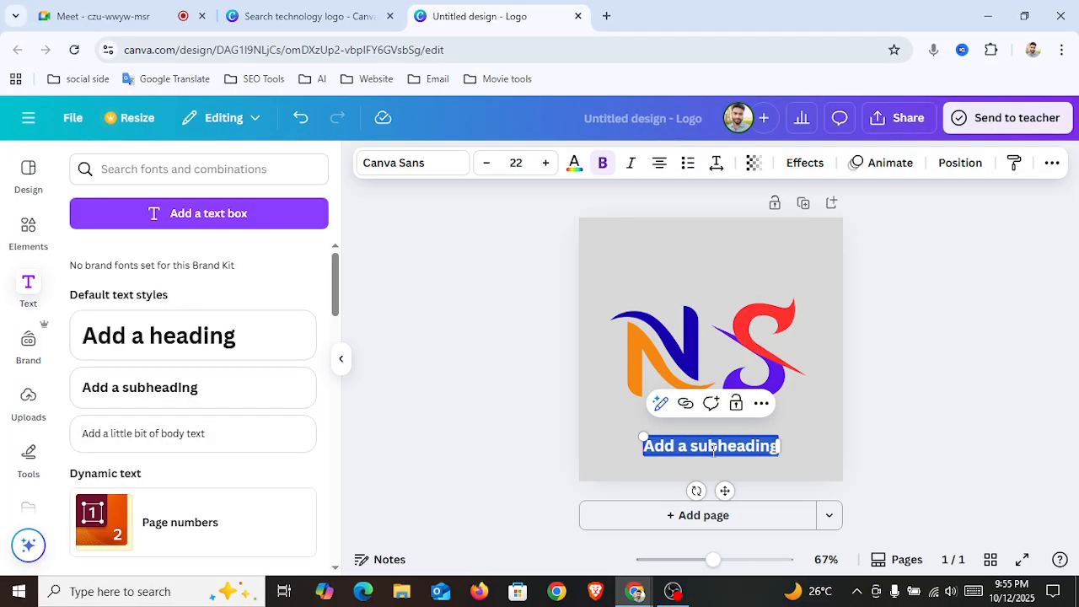
Replace the subheading text with "TMSS PIBLIC SCHIOOL AND COLLEHE" and scale it down to size 19 on a single line.
type("TMSS")
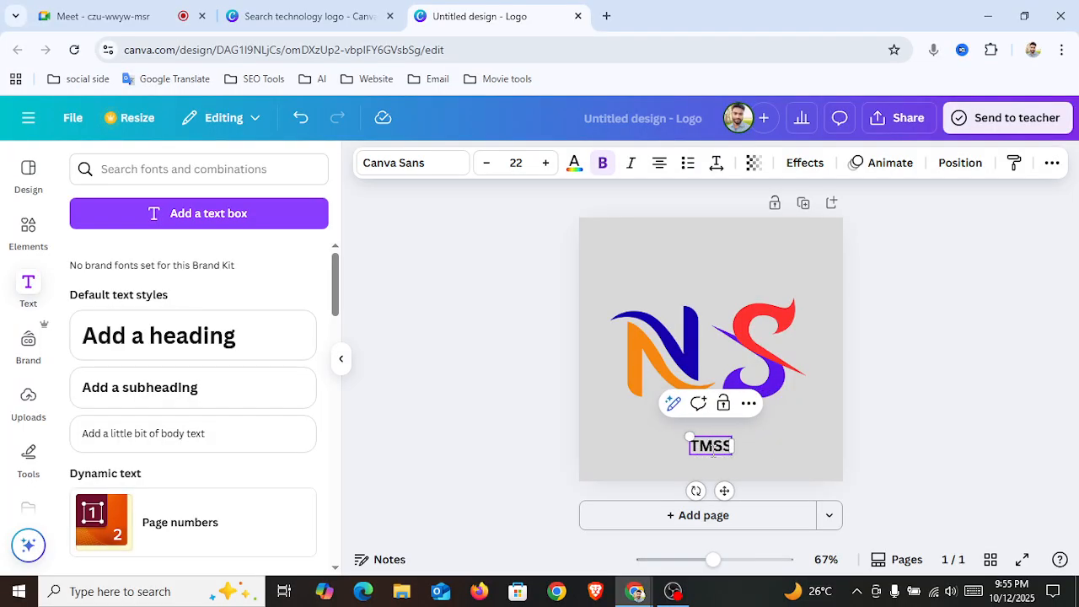
type(" PIBL")
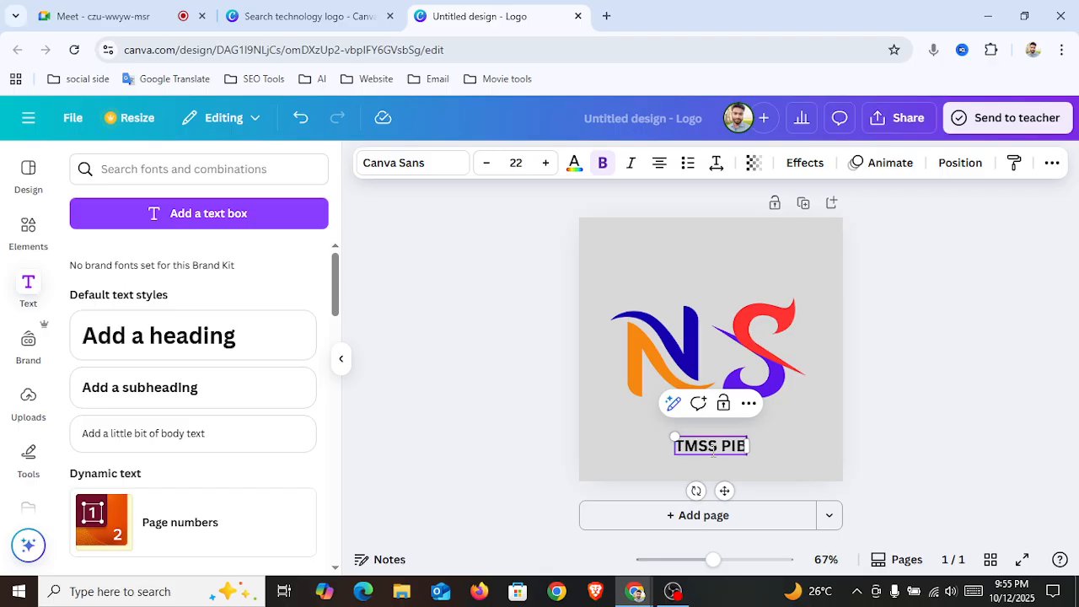
type("S")
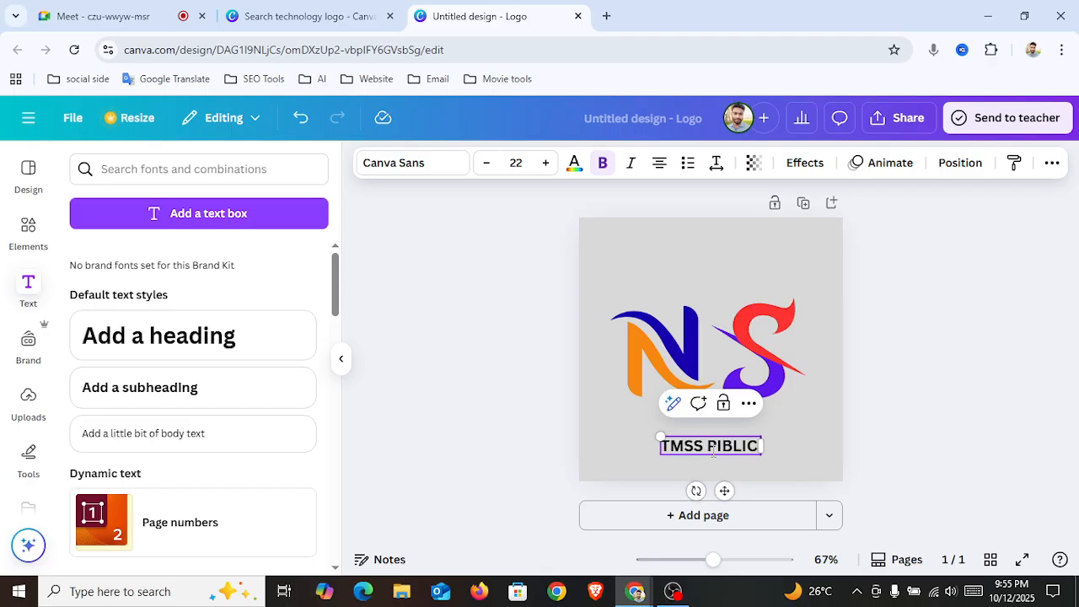
type("CHIIL")
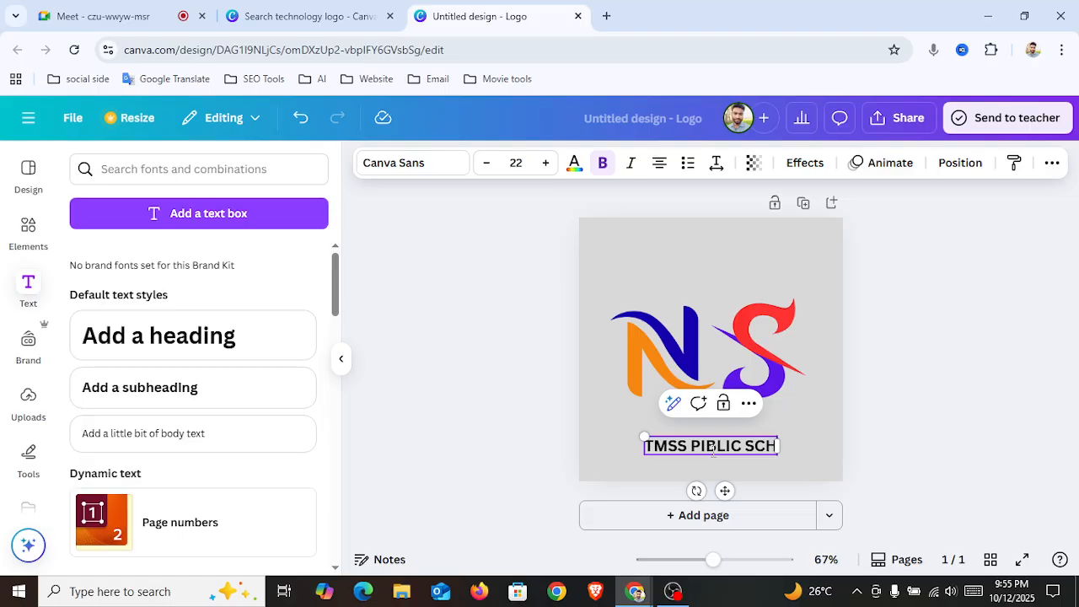
key("BackSpace")
key("BackSpace")
key("BackSpace")
key("BackSpace")
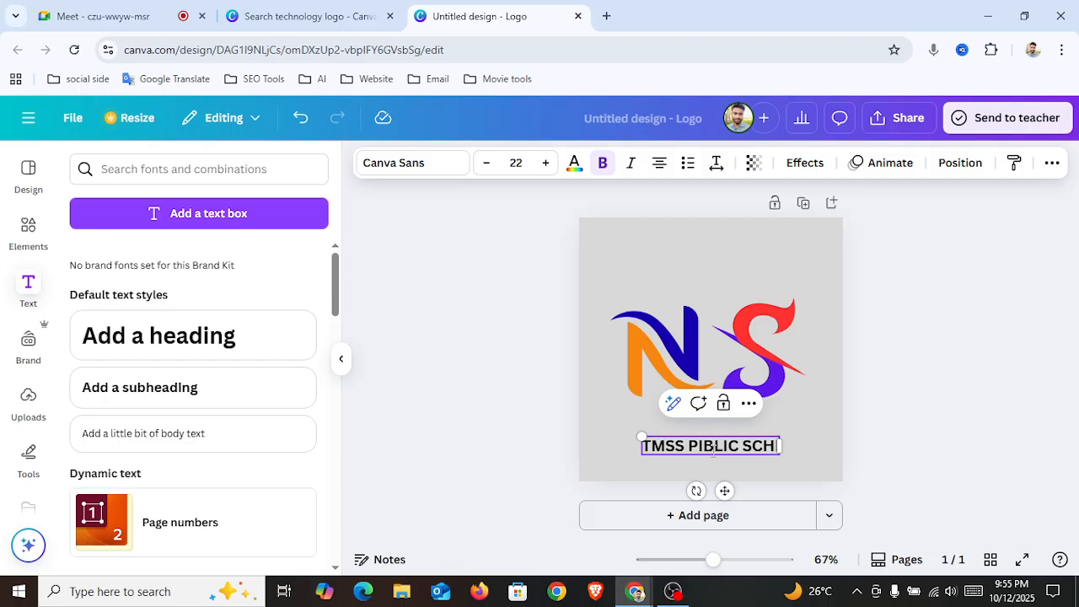
type("OOL AND")
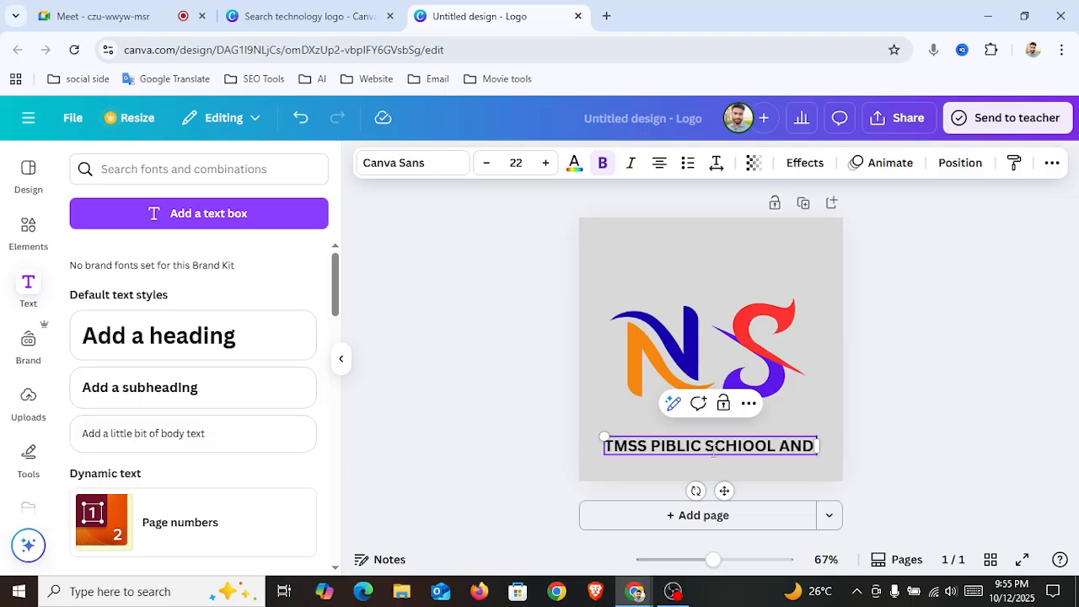
type(" X")
key("BackSpace")
key("BackSpace")
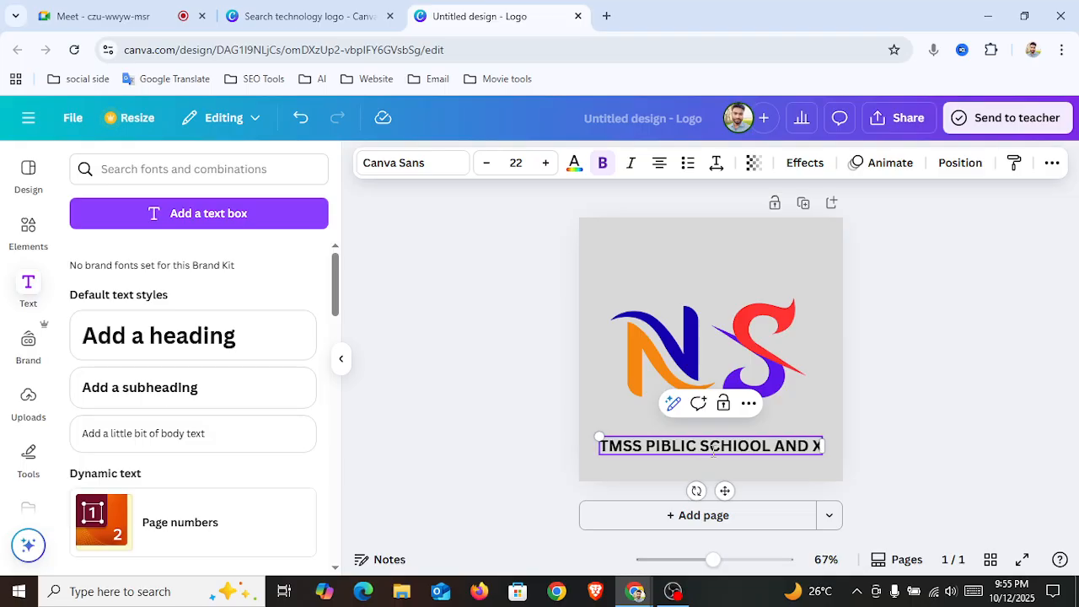
type("COL")
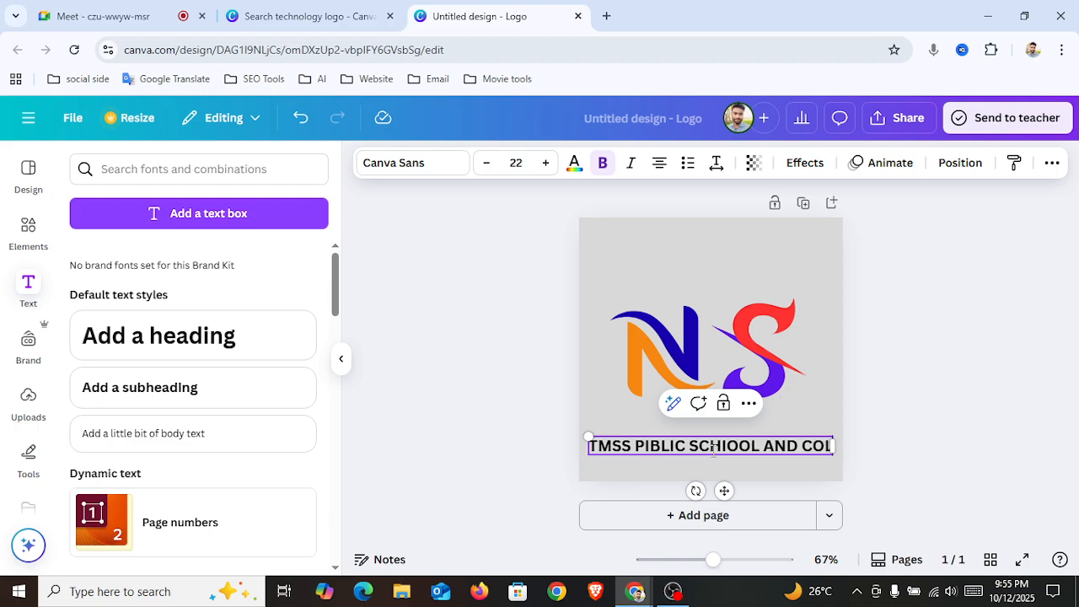
type("LEHE")
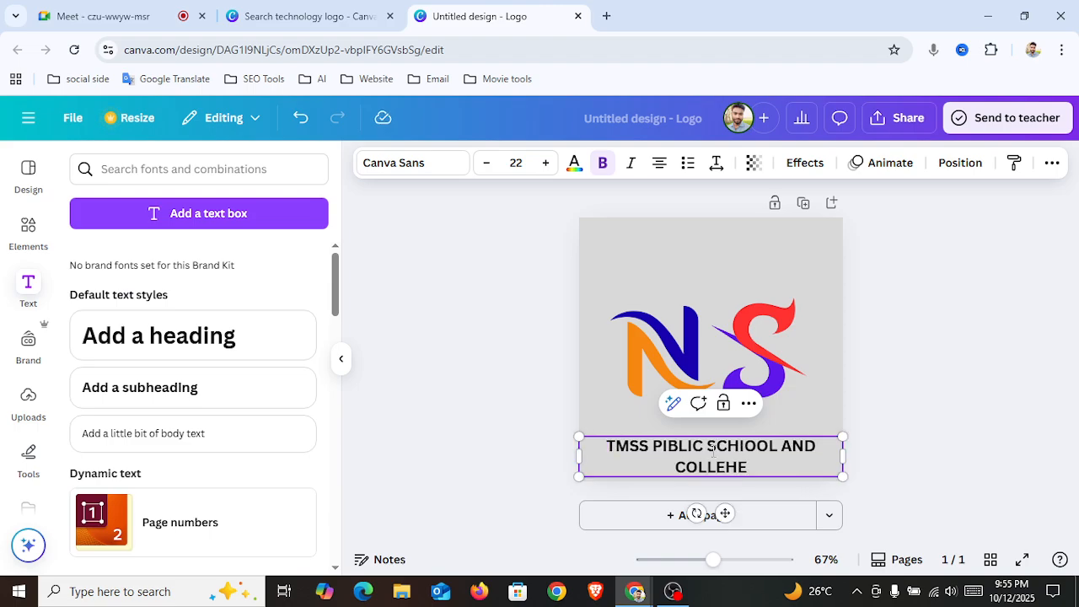
mouse_move(577, 477)
left_mouse_down()
mouse_move(596, 470)
mouse_move(568, 446)
mouse_move(599, 470)
mouse_move(582, 456)
left_mouse_up()
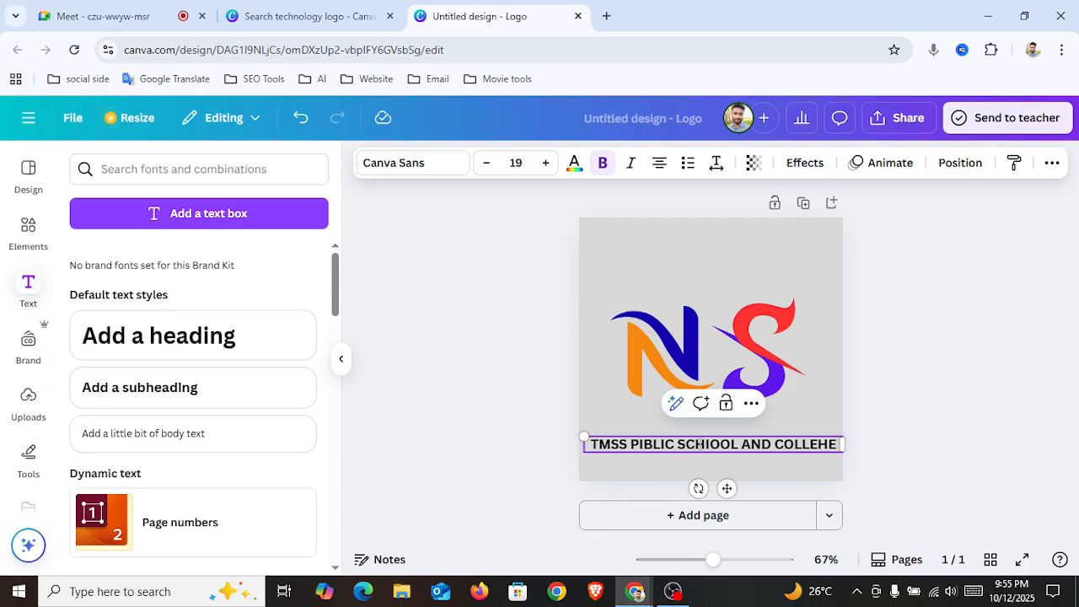
Apply the Curve shape effect to the school name and move the arched text above the N and S graphics.
left_click(700, 444)
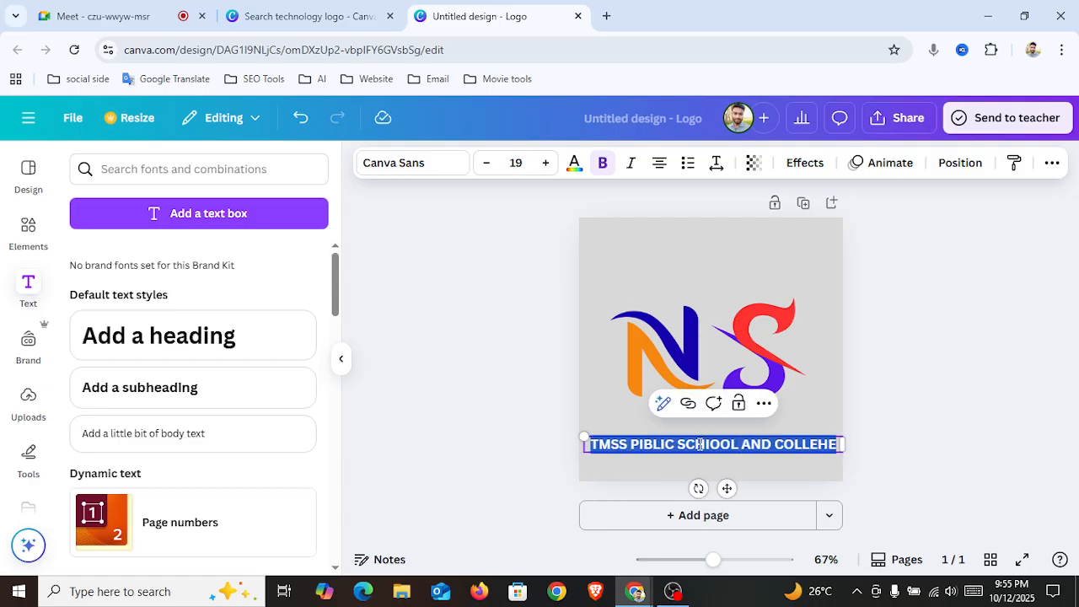
left_click(807, 171)
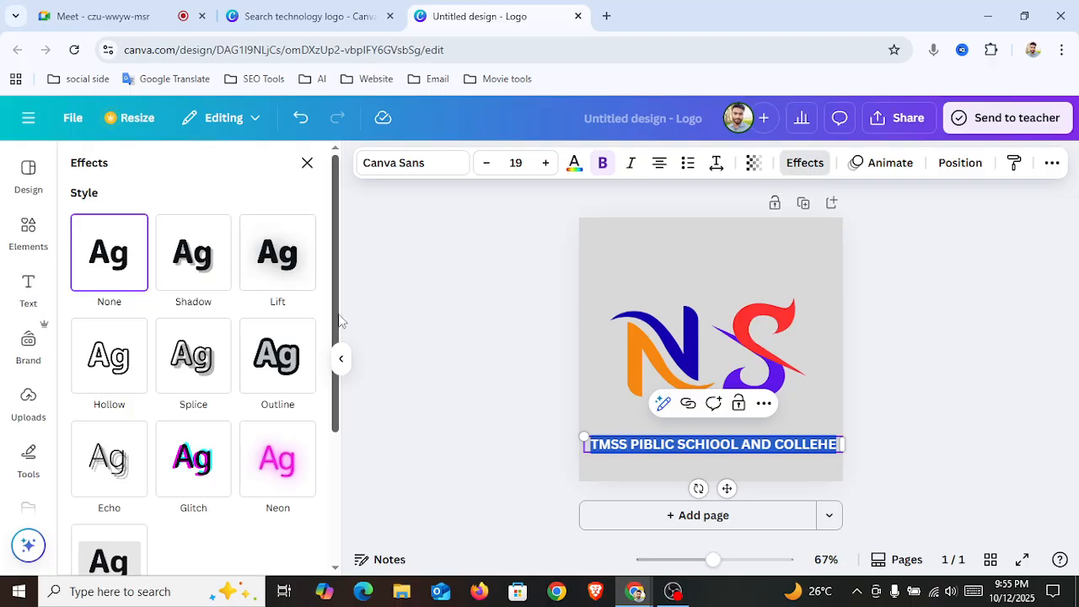
left_click_drag(340, 324, 329, 475)
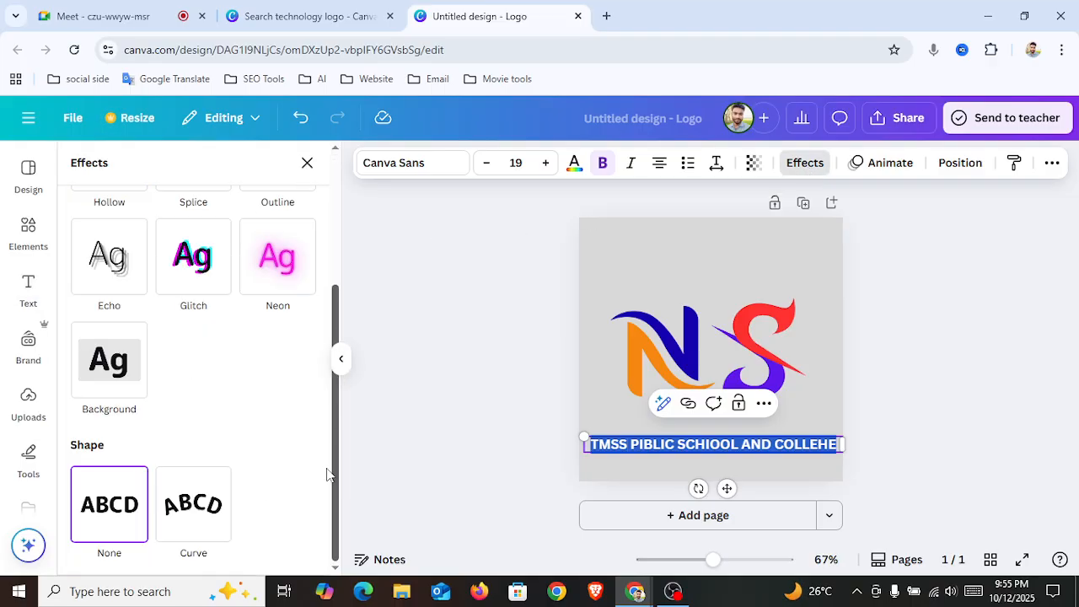
left_click(204, 504)
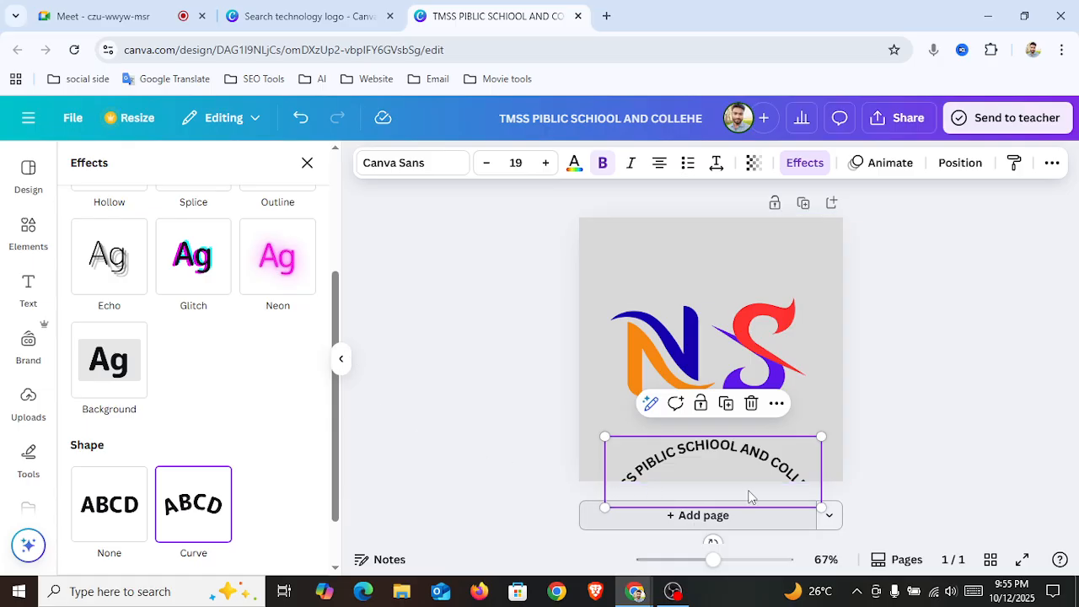
left_click_drag(732, 455, 733, 275)
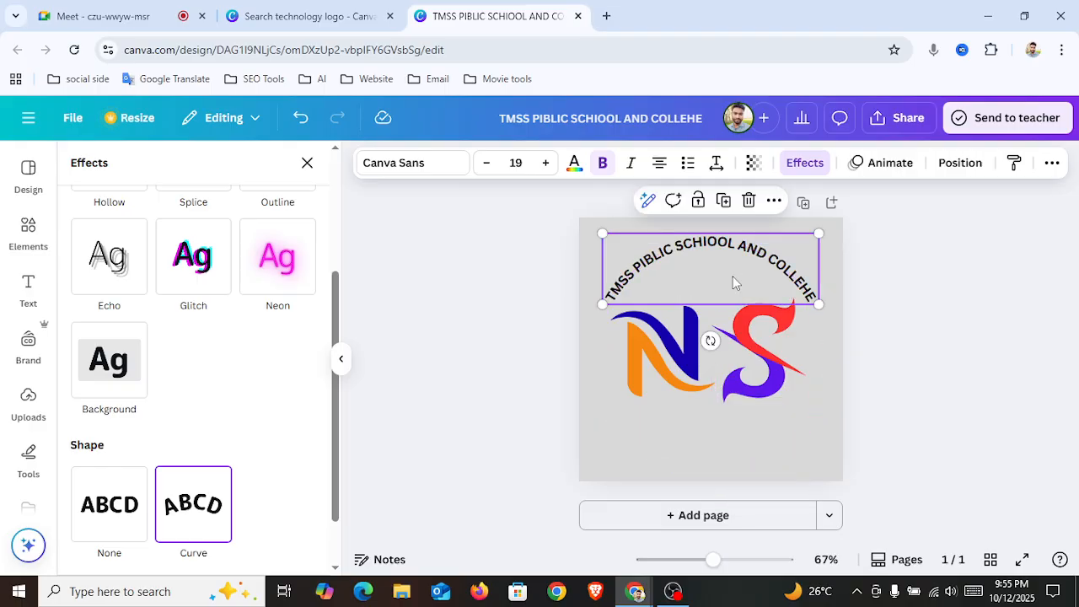
left_click(745, 450)
Delete the N graphic and the S graphic from the canvas.
left_click(697, 360)
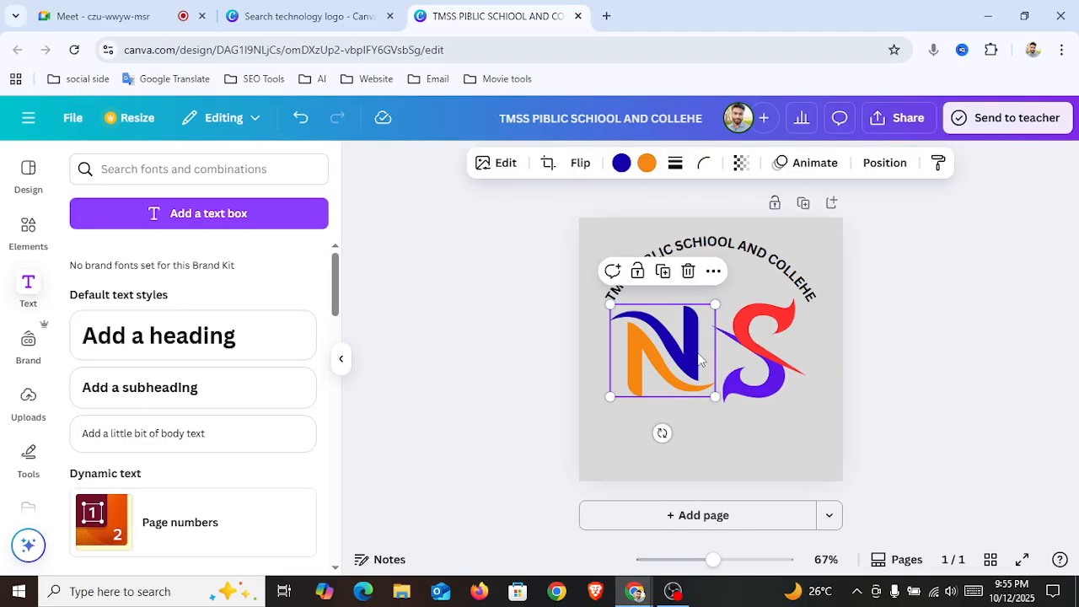
left_click(688, 272)
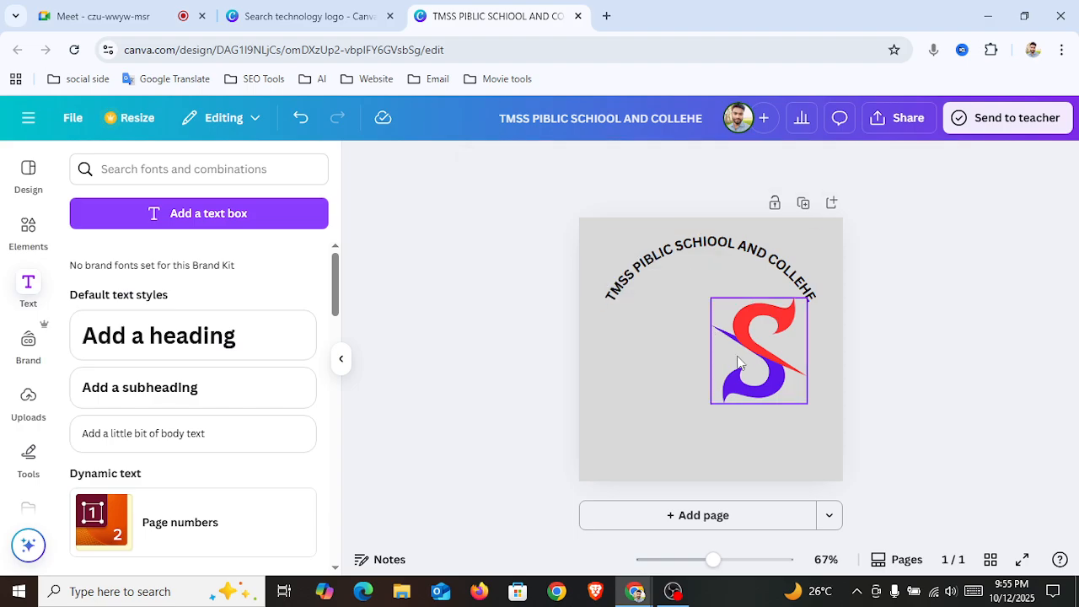
left_click(761, 367)
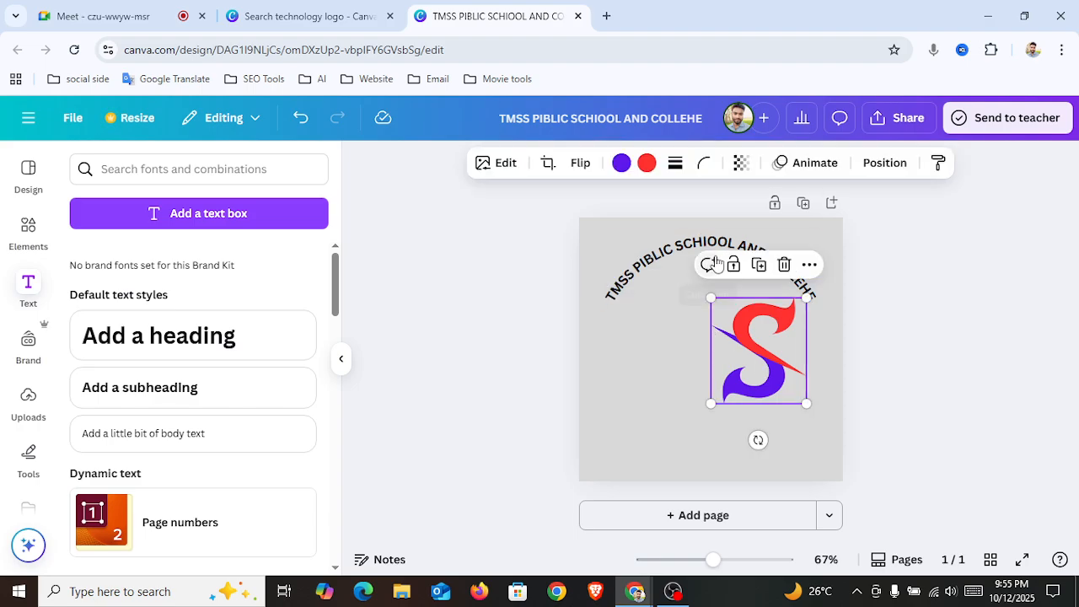
left_click(780, 264)
Replace the element search with the suggested term "studying" and limit the results to graphics.
left_click(28, 231)
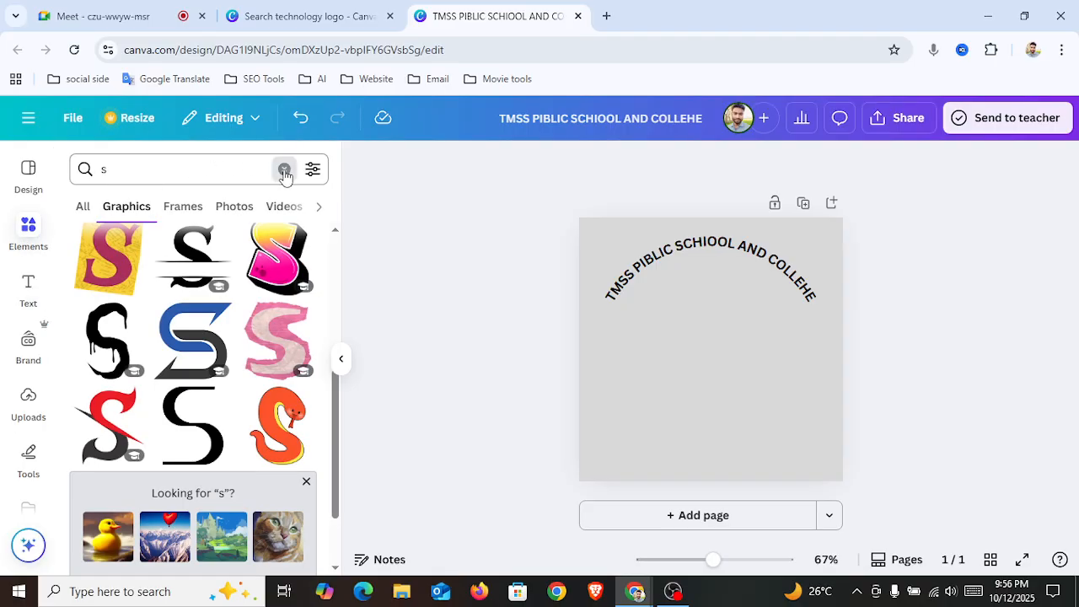
left_click(284, 168)
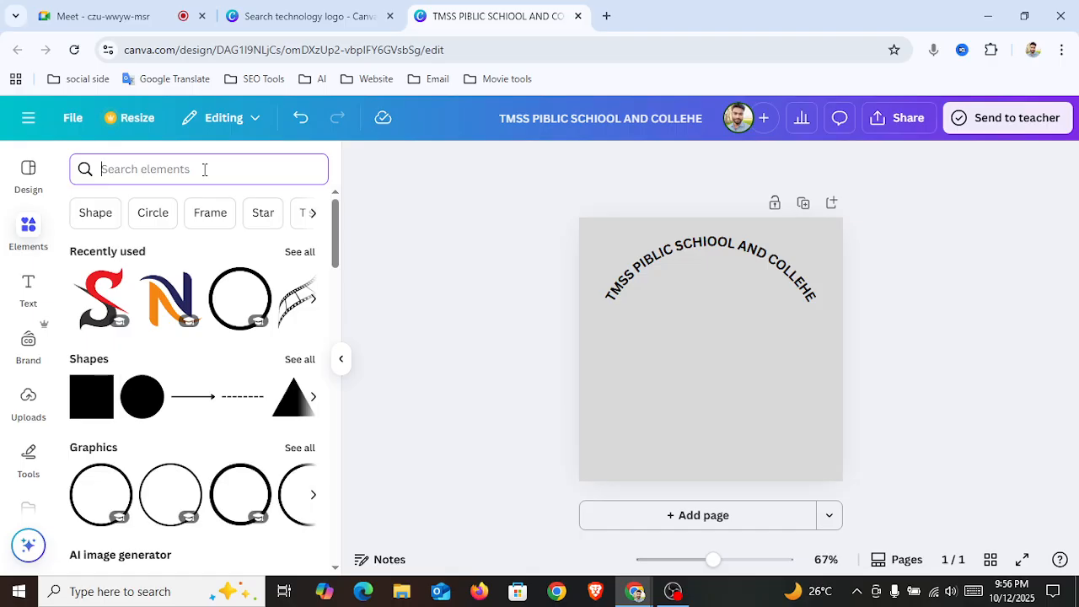
type("Stud")
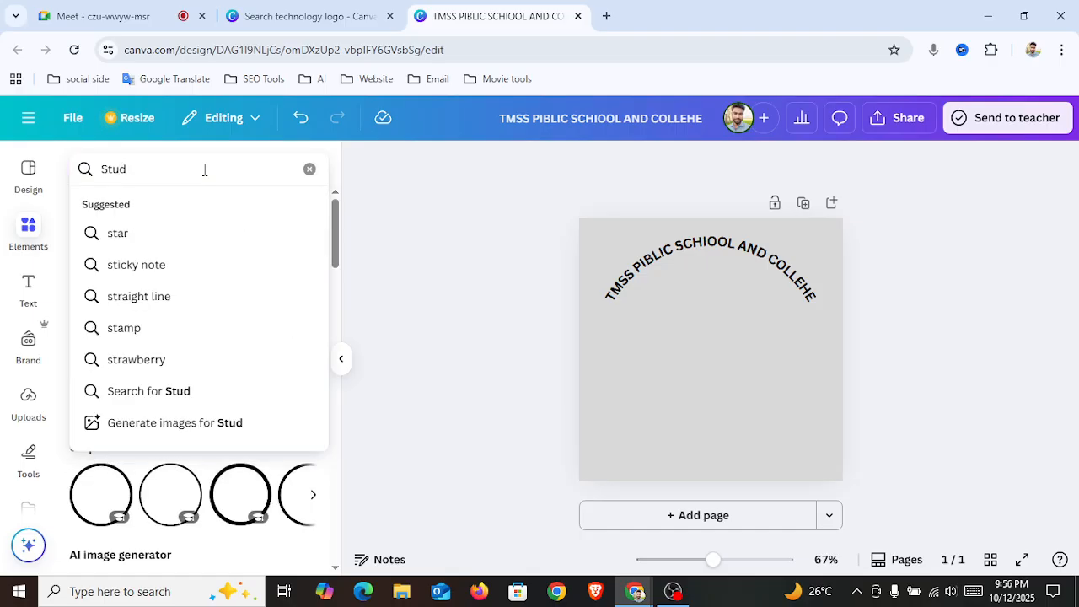
type("y")
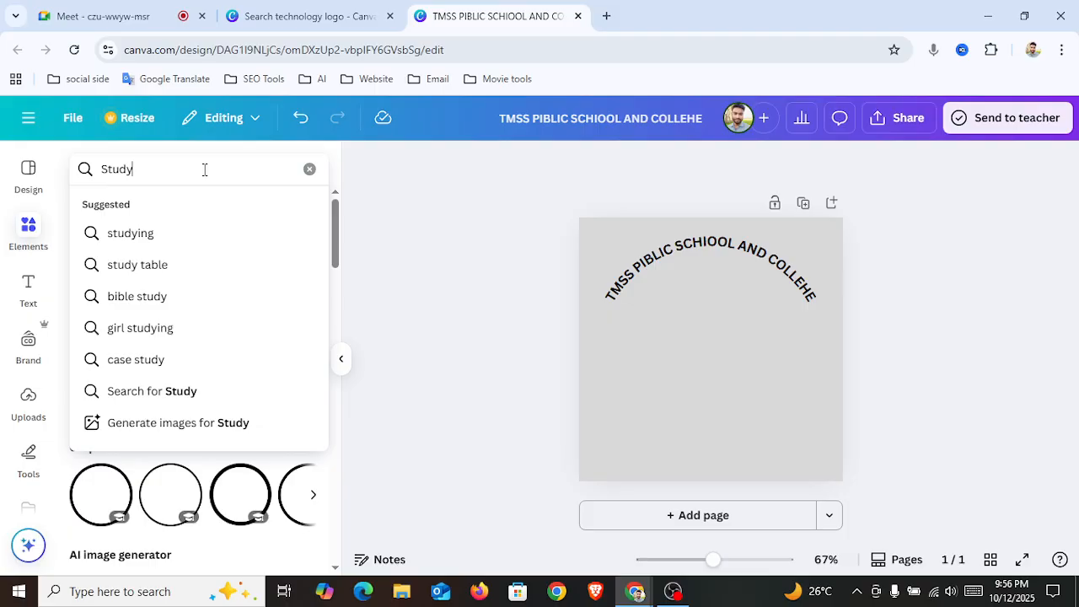
left_click(185, 243)
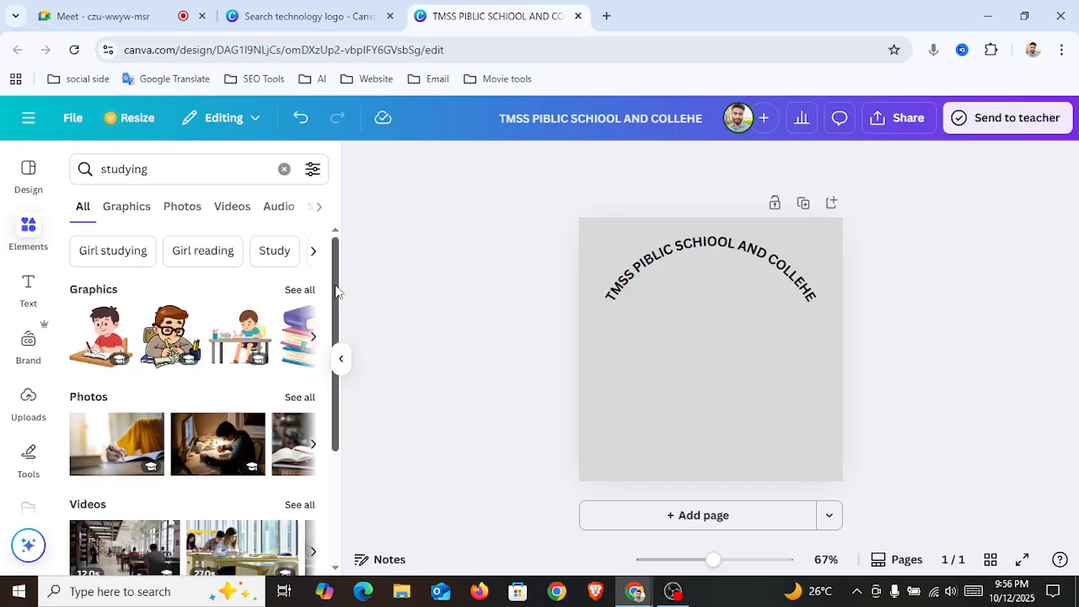
scroll(335, 290, "down", 1)
scroll(330, 285, "up", 1)
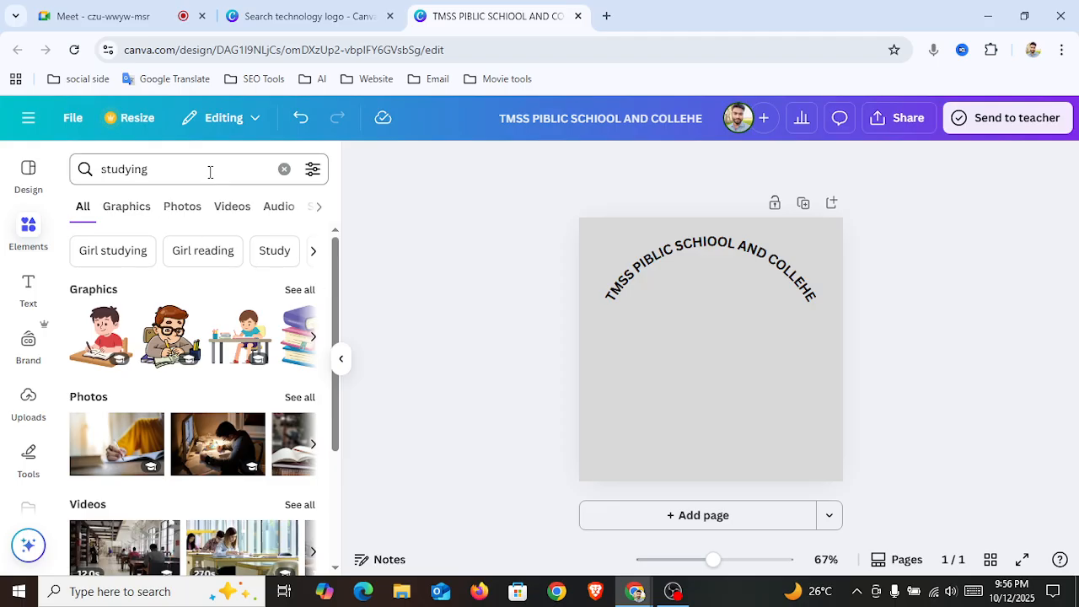
left_click(127, 206)
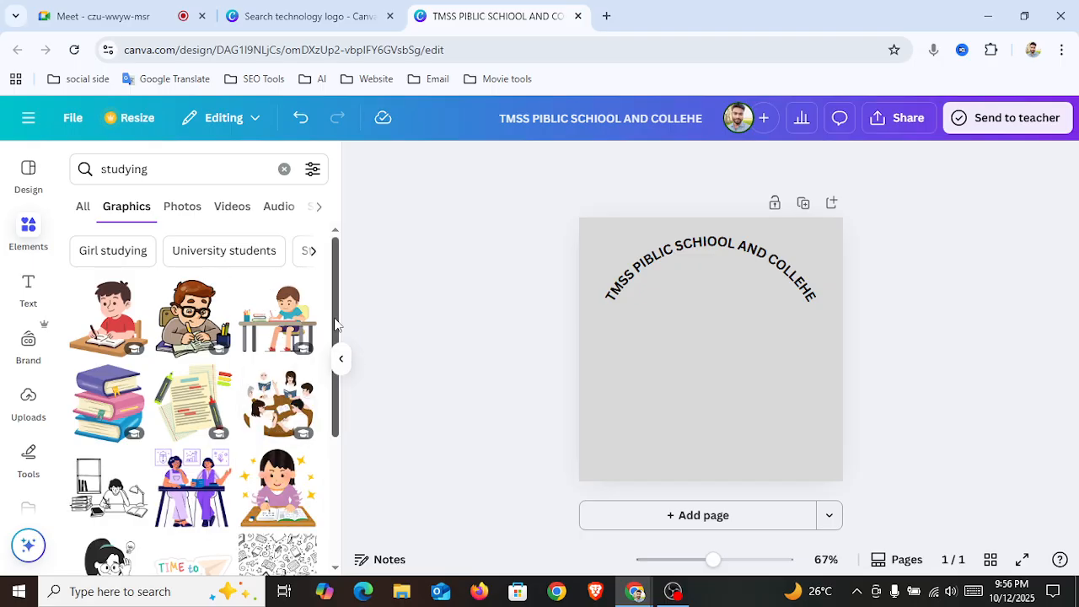
Add the blue graduation cap with diploma graphic beneath the arched school name and enlarge it slightly.
scroll(329, 404, "down", 3)
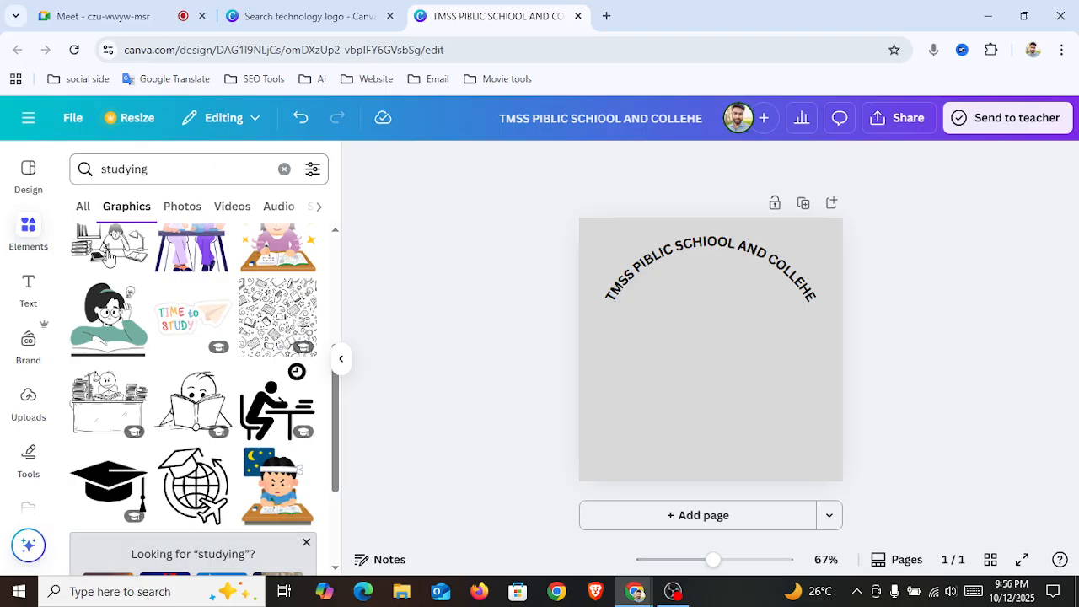
scroll(337, 450, "down", 3)
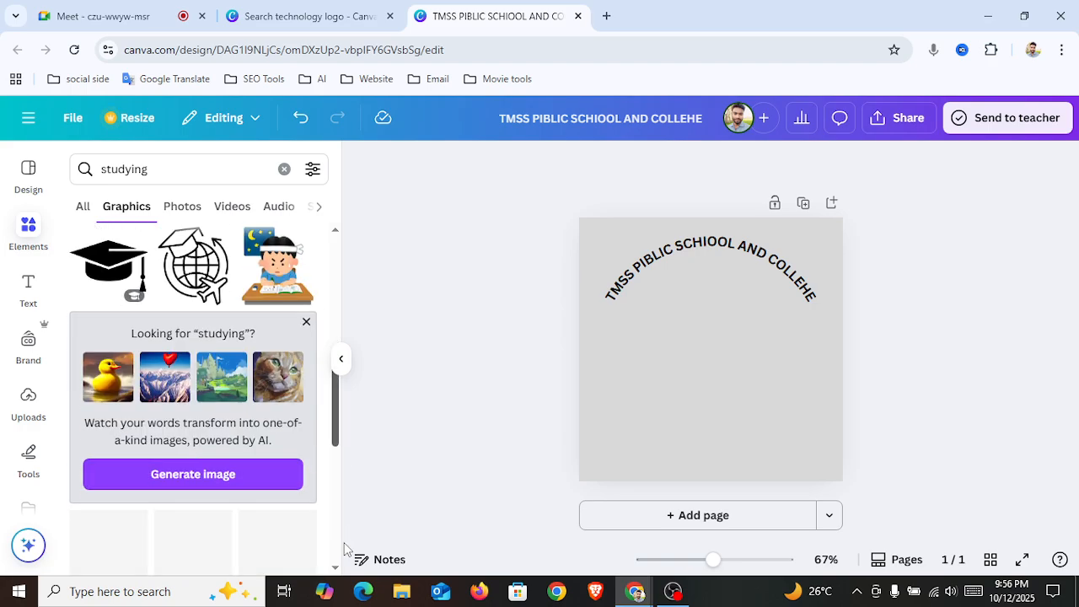
scroll(332, 442, "down", 3)
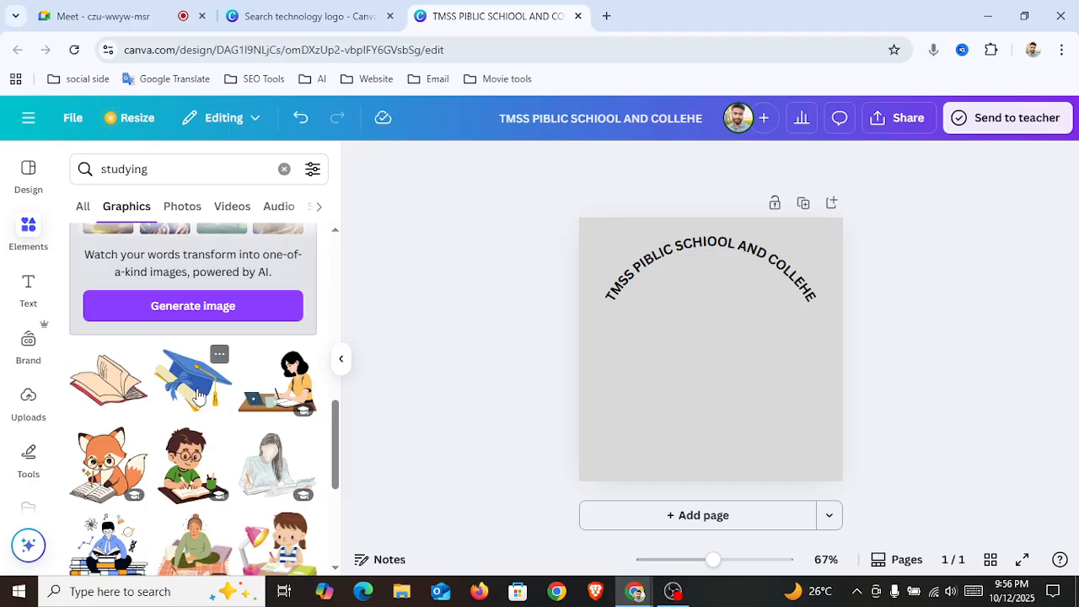
left_click_drag(217, 354, 708, 359)
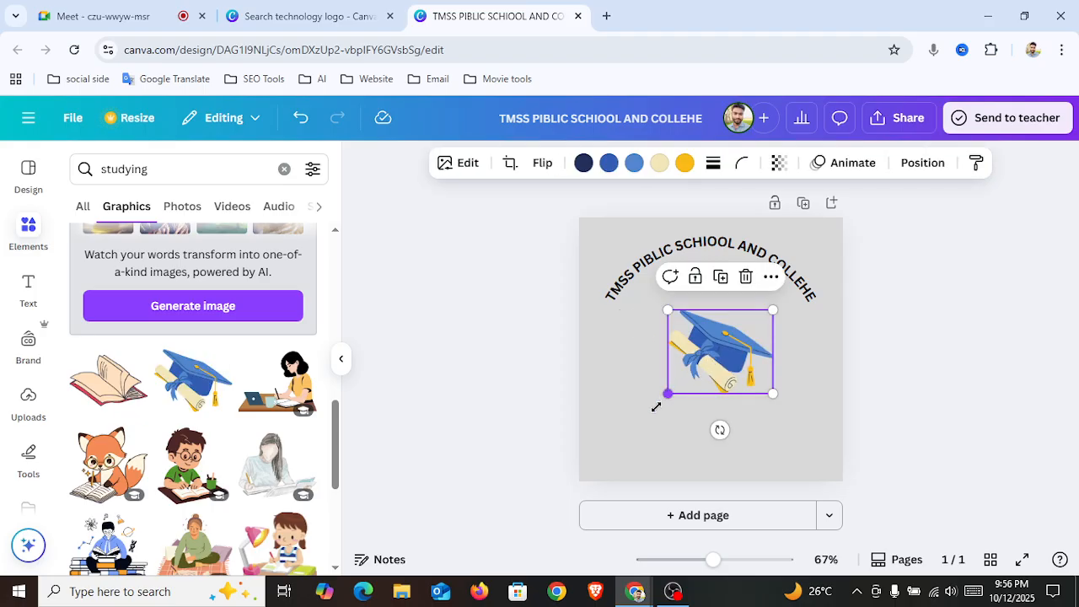
left_click_drag(658, 406, 646, 415)
left_click_drag(712, 363, 710, 354)
Nudge the arched school name slightly upward and center the graduation cap graphic below it.
left_click(758, 237)
mouse_move(700, 261)
left_mouse_down()
mouse_move(701, 289)
mouse_move(700, 246)
left_mouse_up()
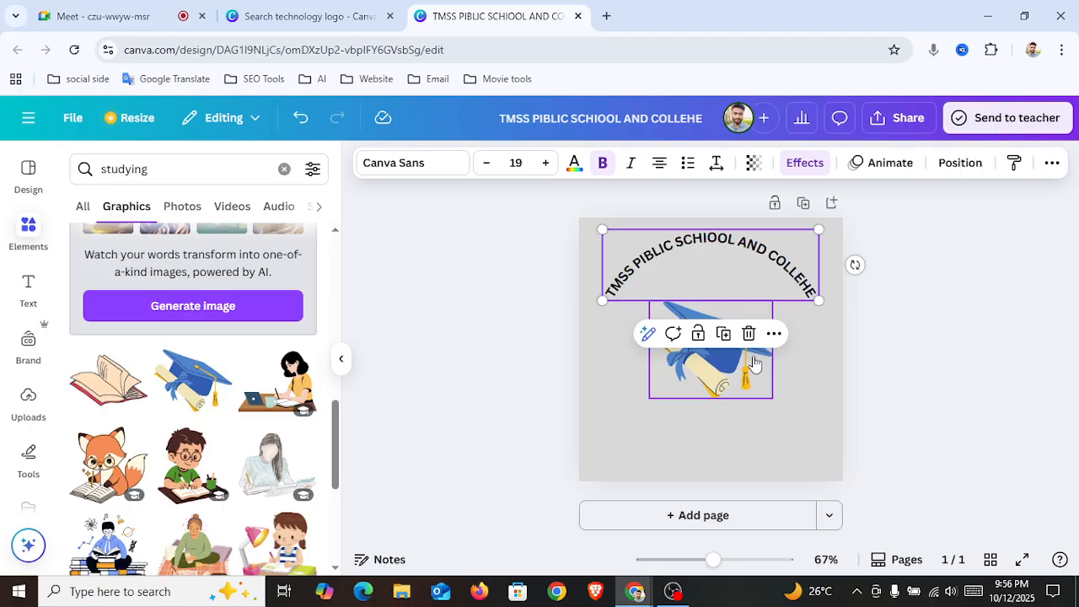
left_click(745, 387)
mouse_move(732, 368)
left_mouse_down()
mouse_move(730, 359)
mouse_move(726, 368)
left_mouse_up()
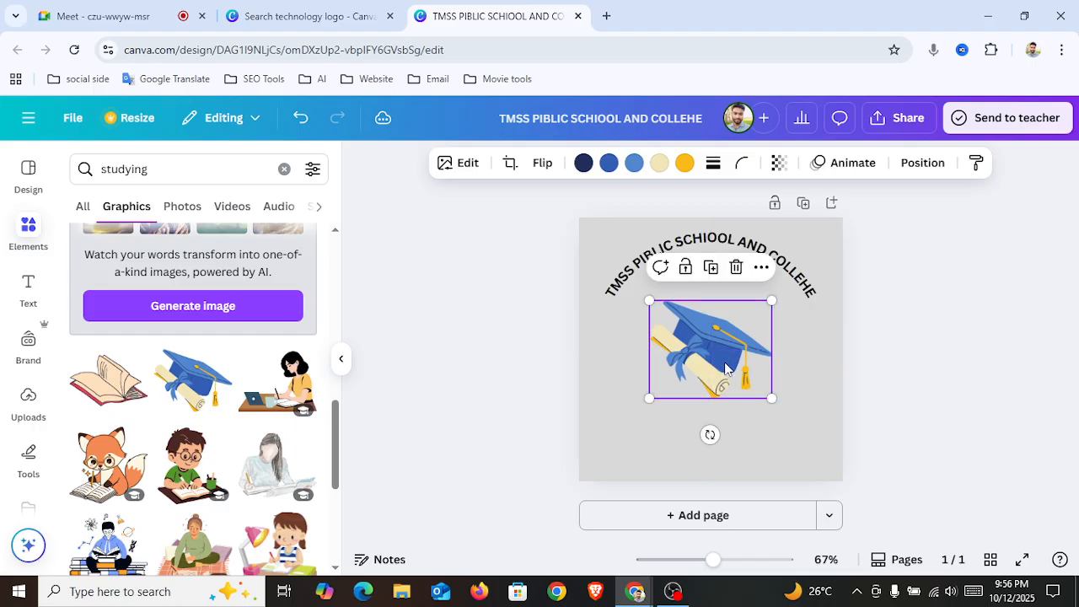
Add a subheading below the graduation cap and replace its text with "PHYSICS CLUB CLASS 10".
left_click(27, 294)
left_click(229, 385)
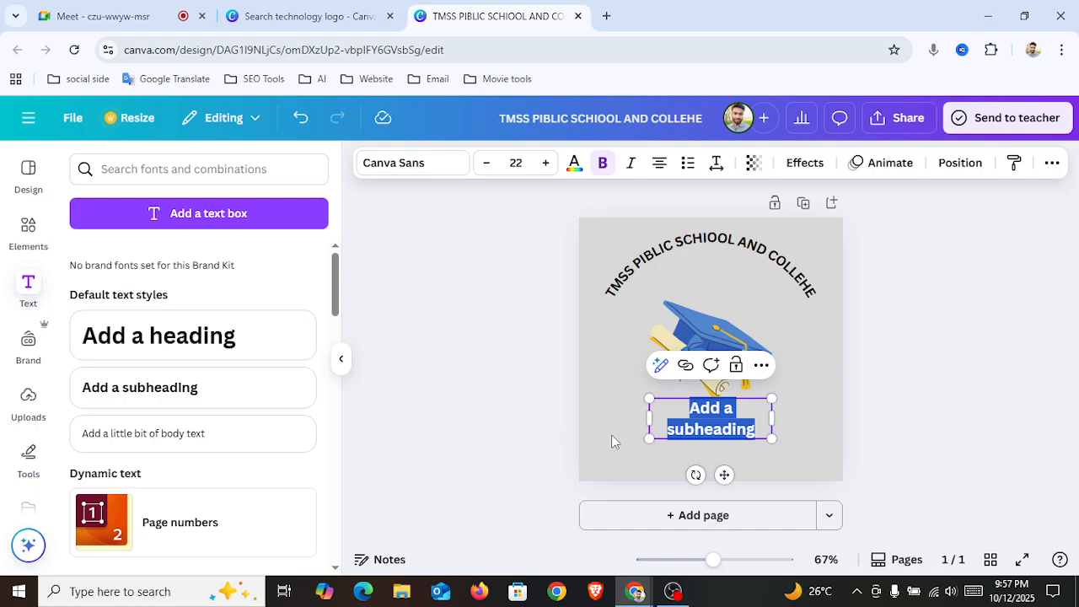
type("PHYSI")
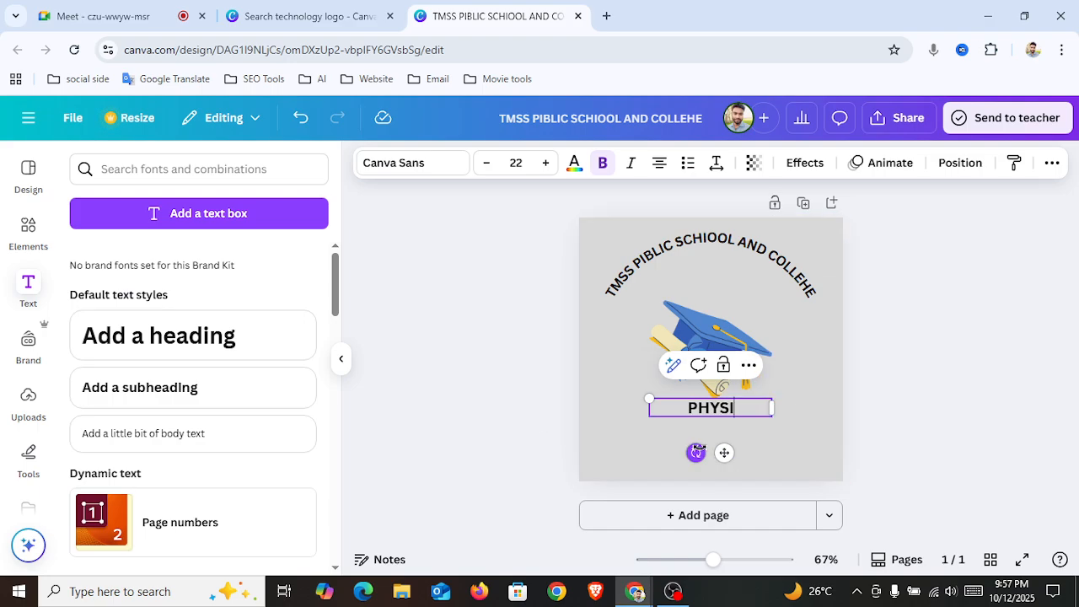
type("CS CLUN")
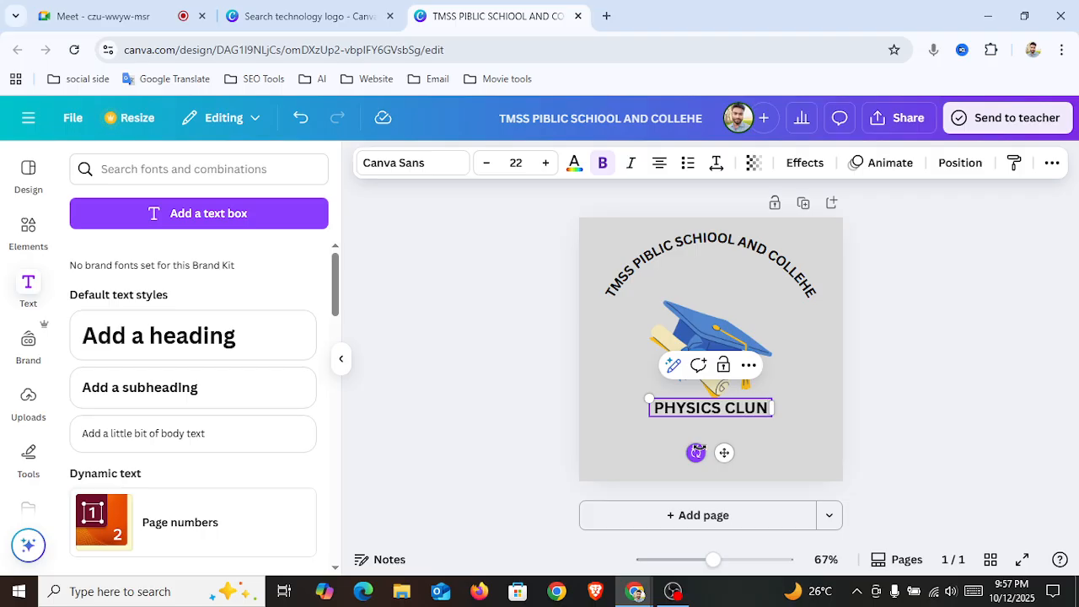
key("BackSpace")
type("B")
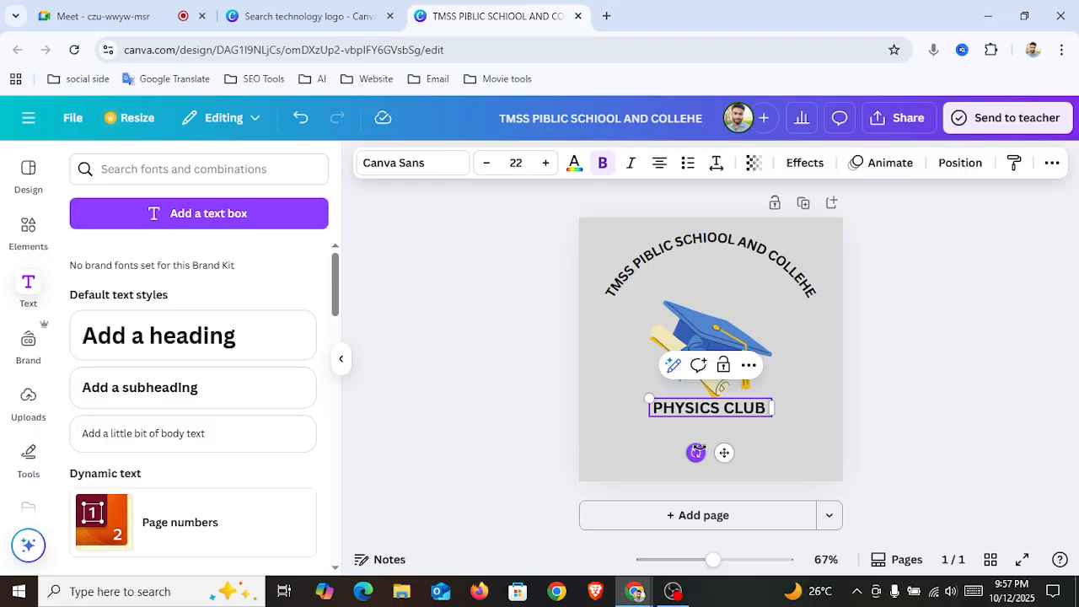
type(" CLASS")
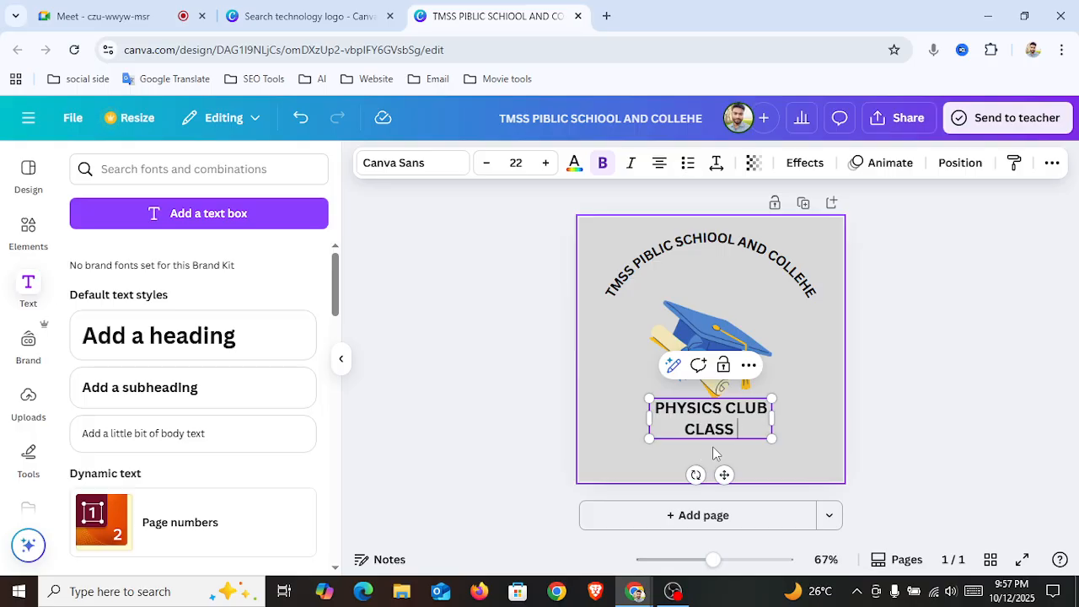
type(" 10")
Scale the "PHYSICS CLUB CLASS 10" text to size 27.6, widen it onto one line and shift it fully onto the canvas.
left_click_drag(648, 438, 552, 424)
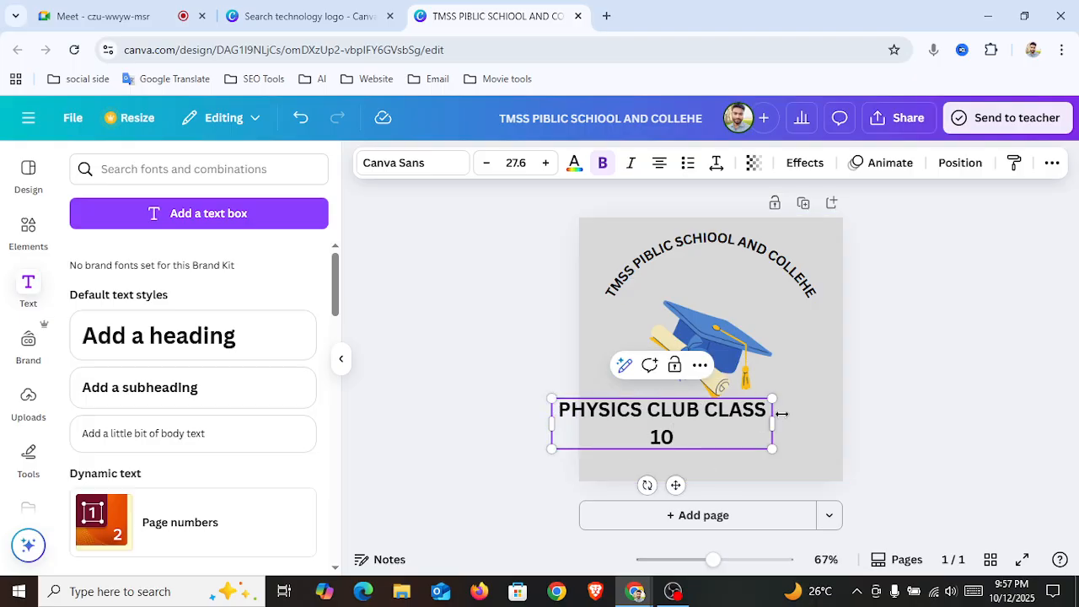
left_click_drag(729, 409, 818, 419)
left_click(759, 455)
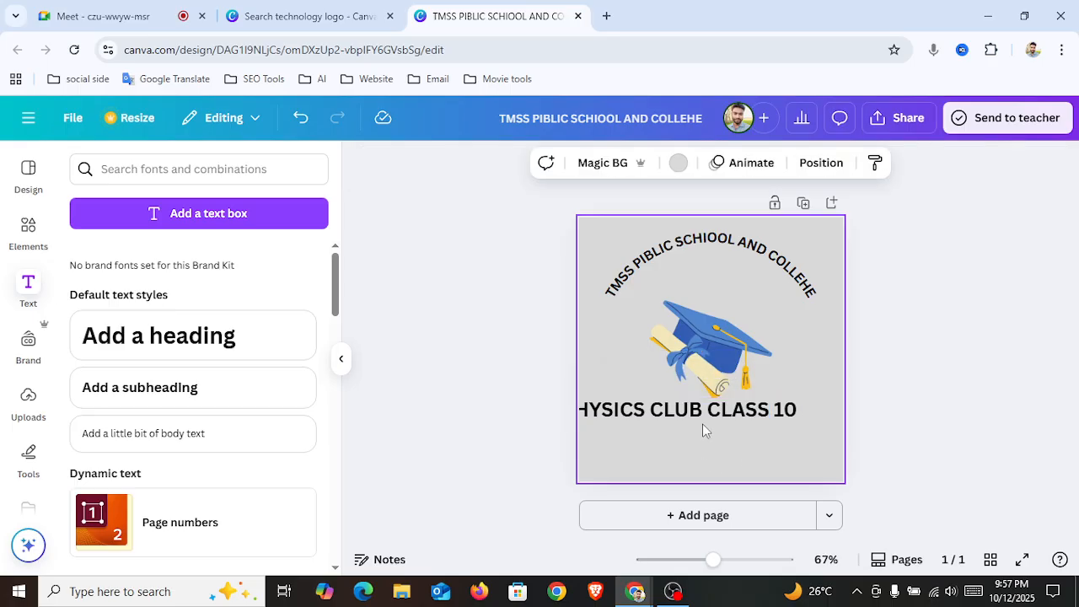
left_click(713, 418)
left_click_drag(700, 452, 730, 452)
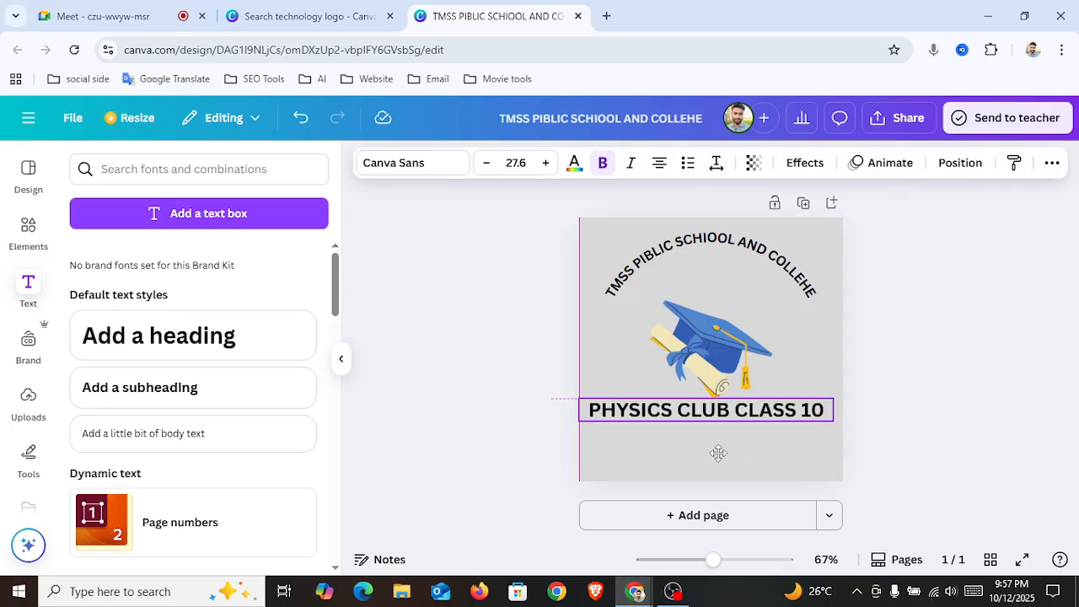
Set the "PHYSICS CLUB CLASS 10" text to size 19 and move it slightly lower, clear of the graduation cap.
left_click(707, 241)
left_click(683, 411)
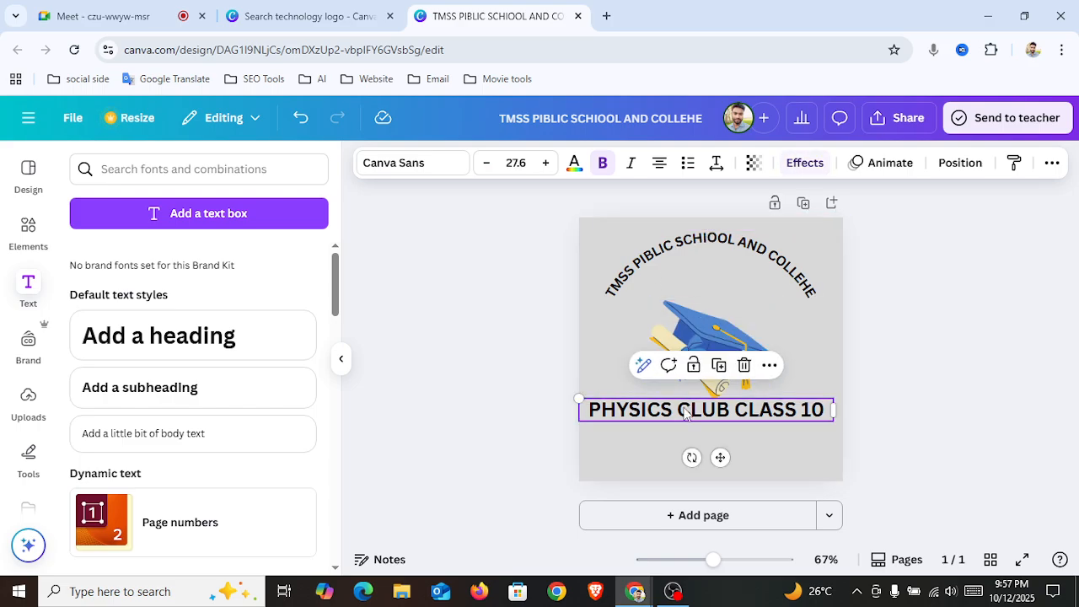
left_click(524, 163)
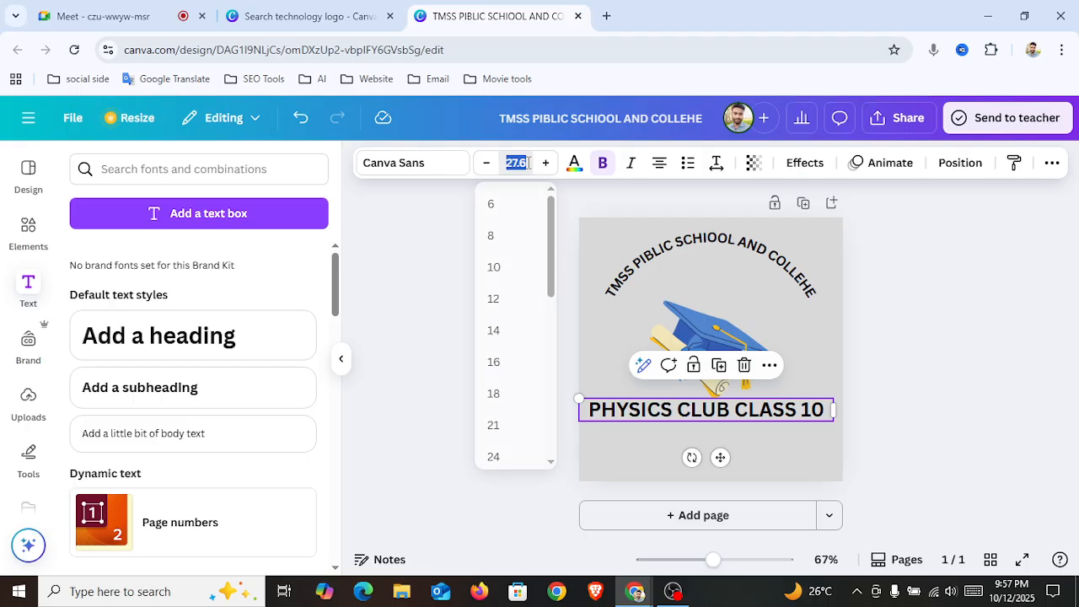
type("19")
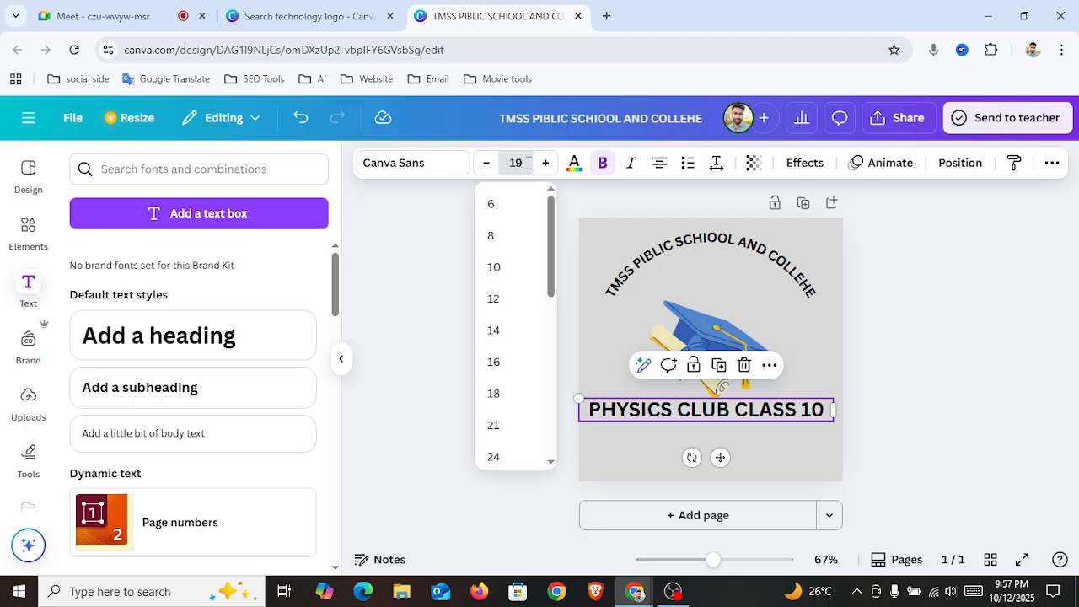
key("Return")
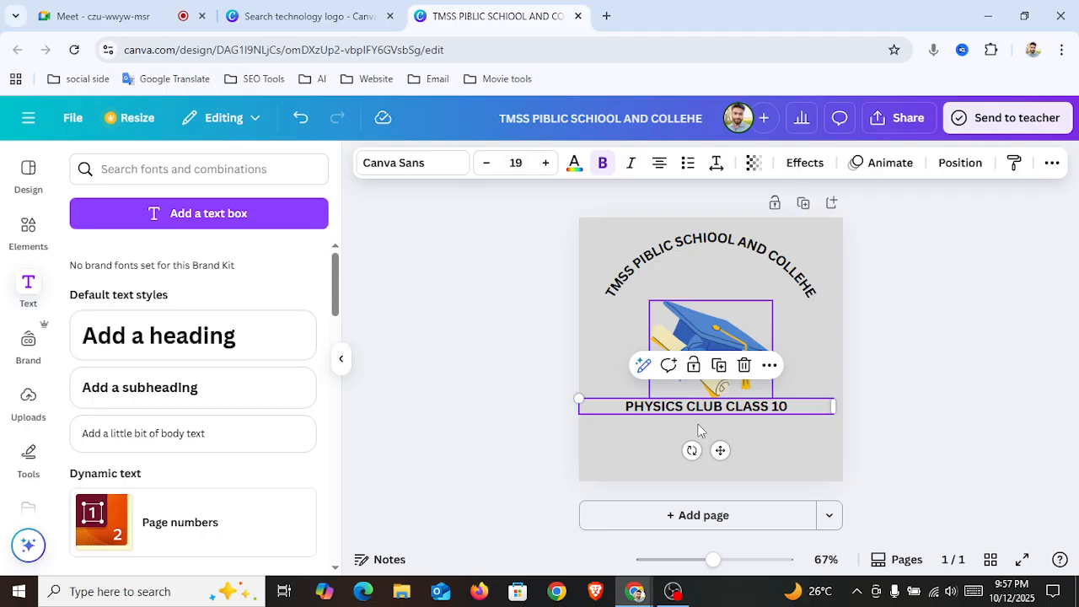
left_click_drag(722, 452, 722, 464)
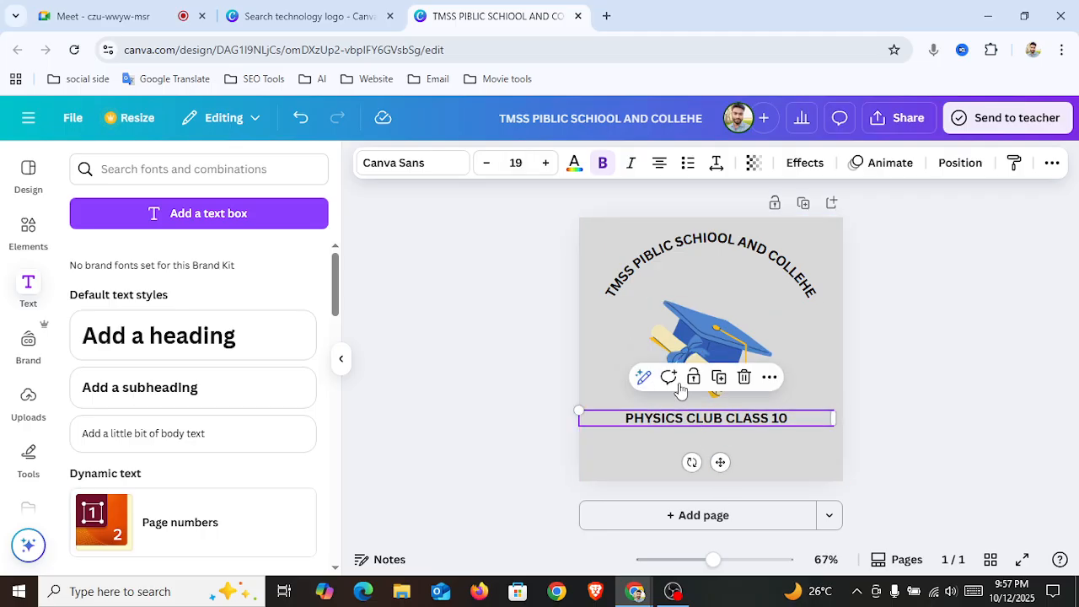
left_click(683, 418)
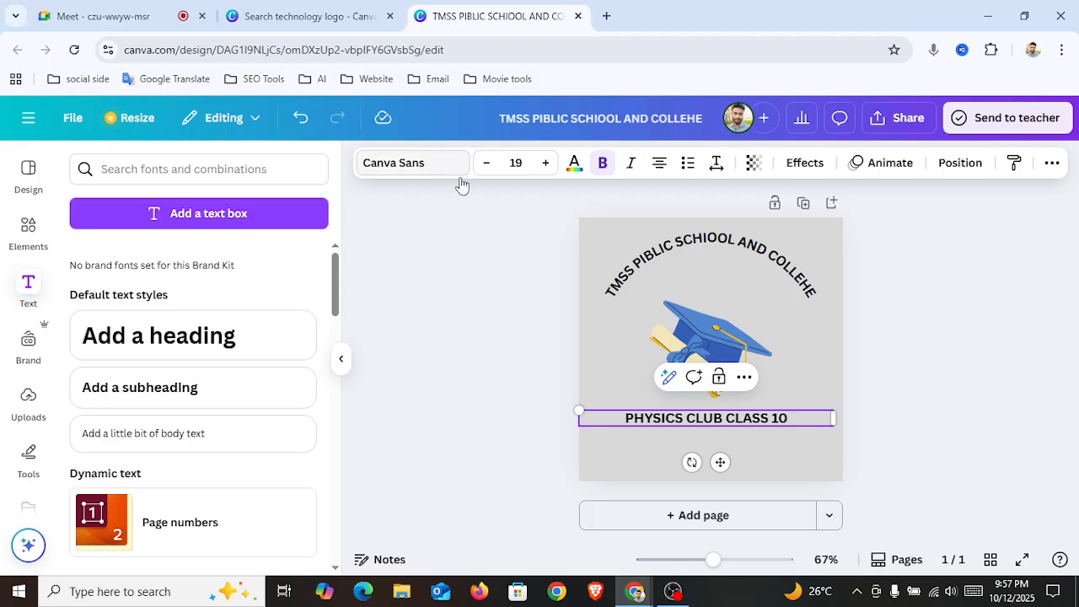
Apply the Curve shape to the "PHYSICS CLUB CLASS 10" text and set its curve to -33.
left_click(803, 165)
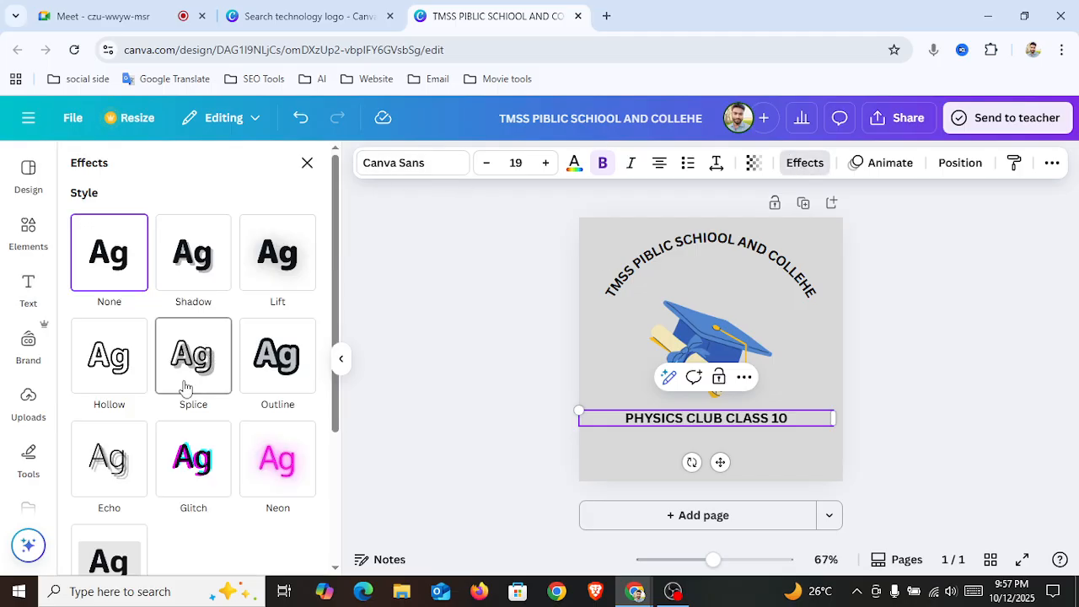
scroll(341, 419, "down", 3)
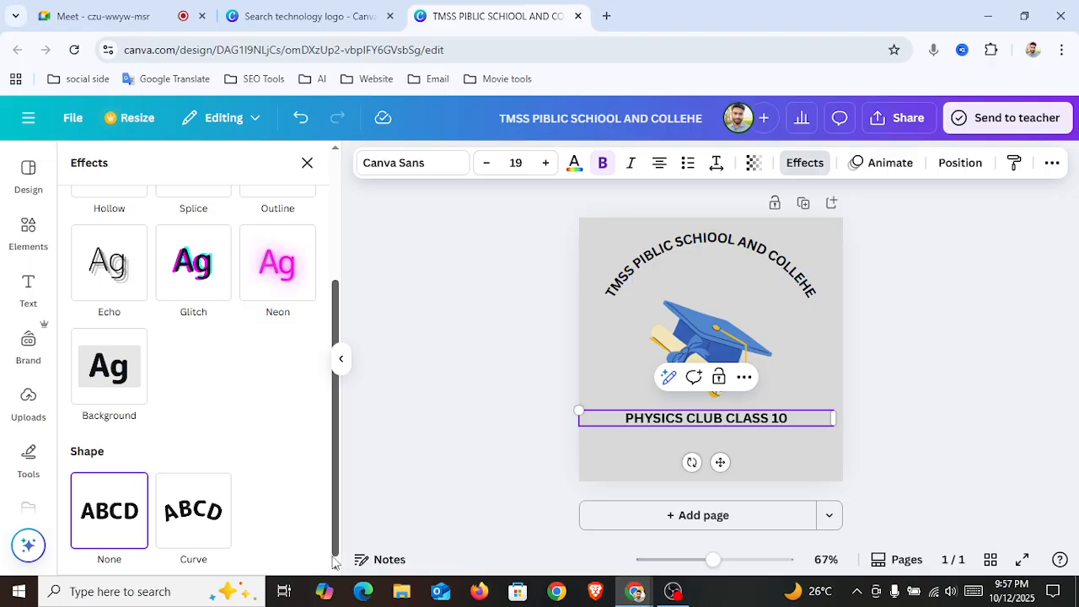
left_click(195, 522)
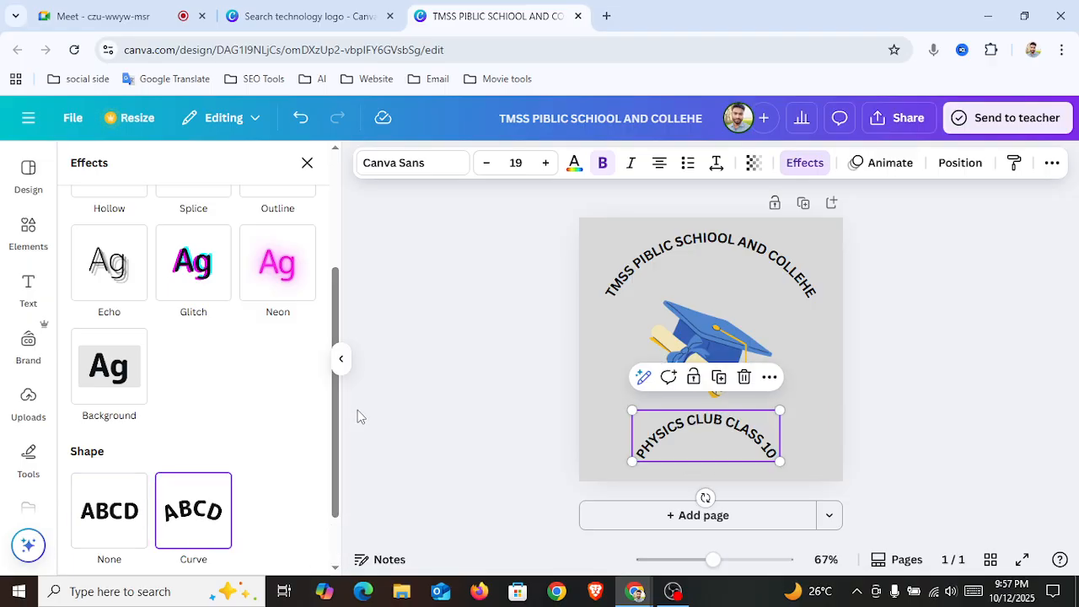
left_click_drag(335, 502, 338, 547)
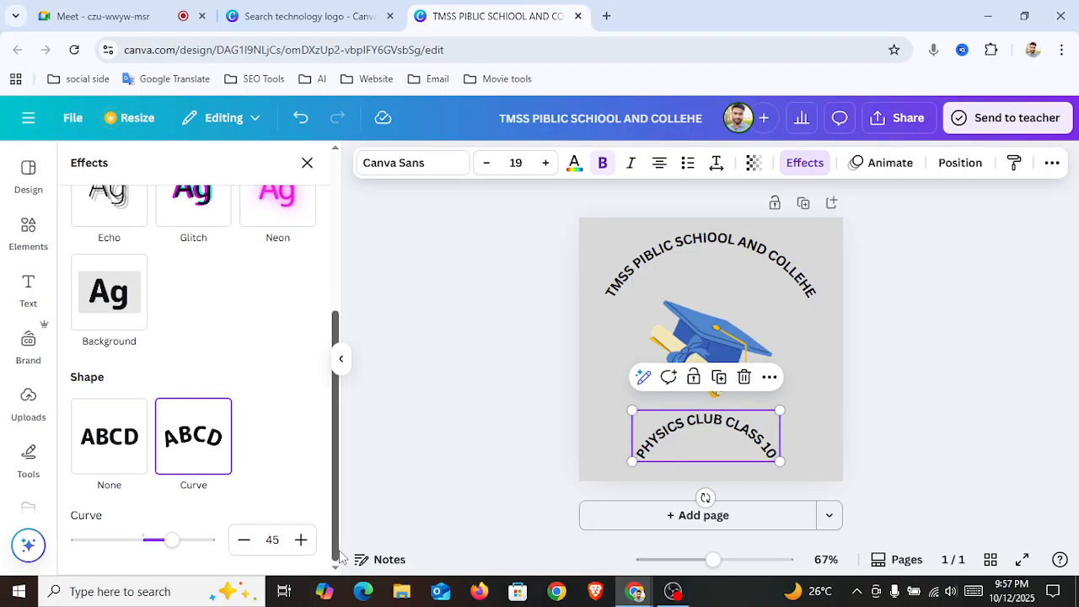
left_click_drag(175, 544, 122, 541)
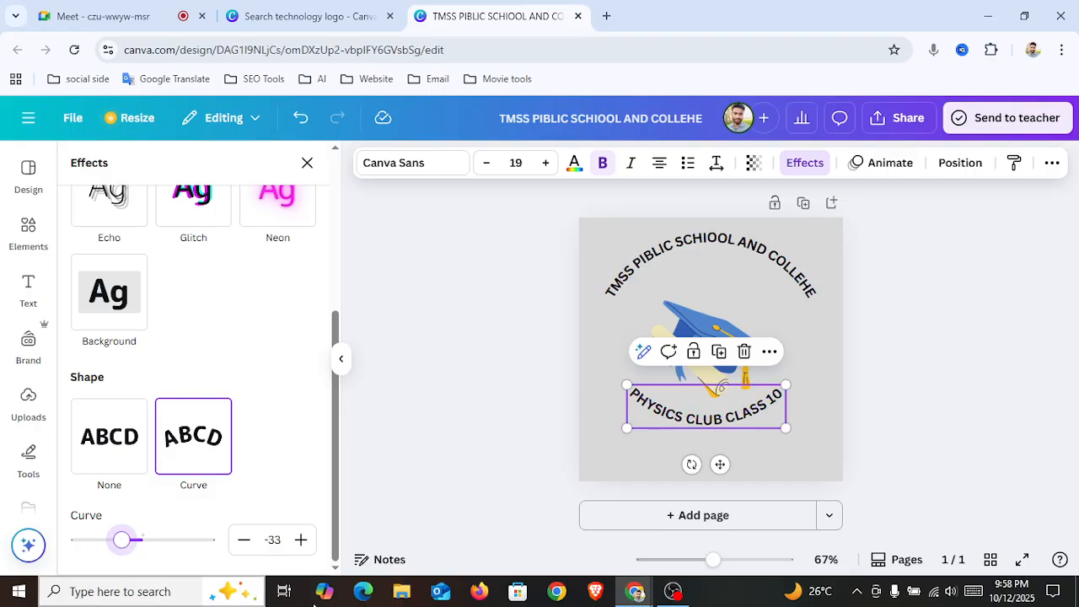
Move the curved "PHYSICS CLUB CLASS 10" text lower, centered below the graduation cap to complete the circle of the school name.
left_click_drag(719, 464, 722, 492)
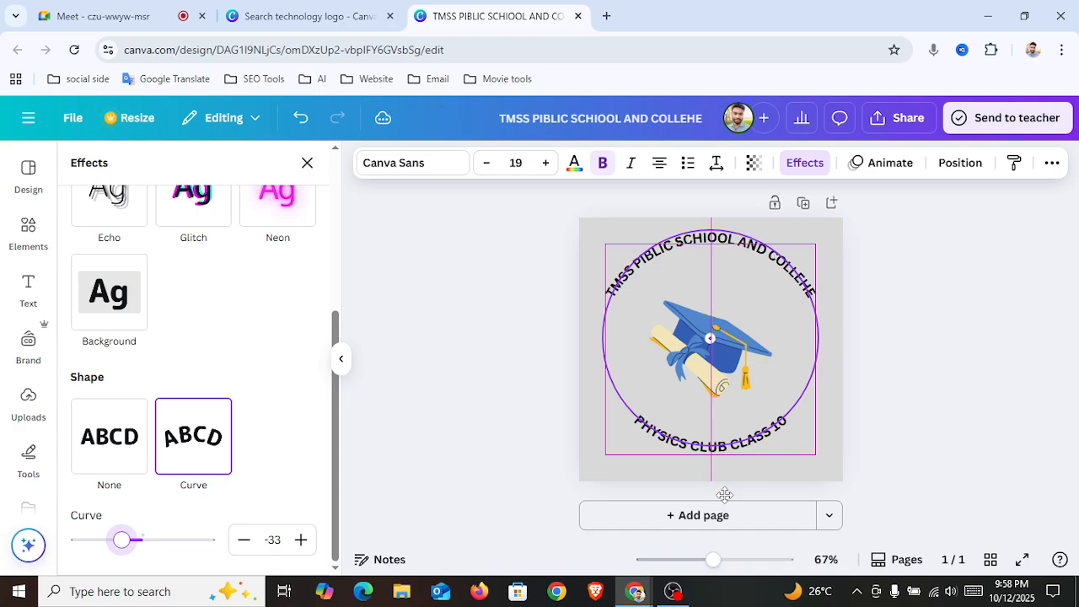
left_click_drag(725, 494, 725, 492)
left_click(902, 361)
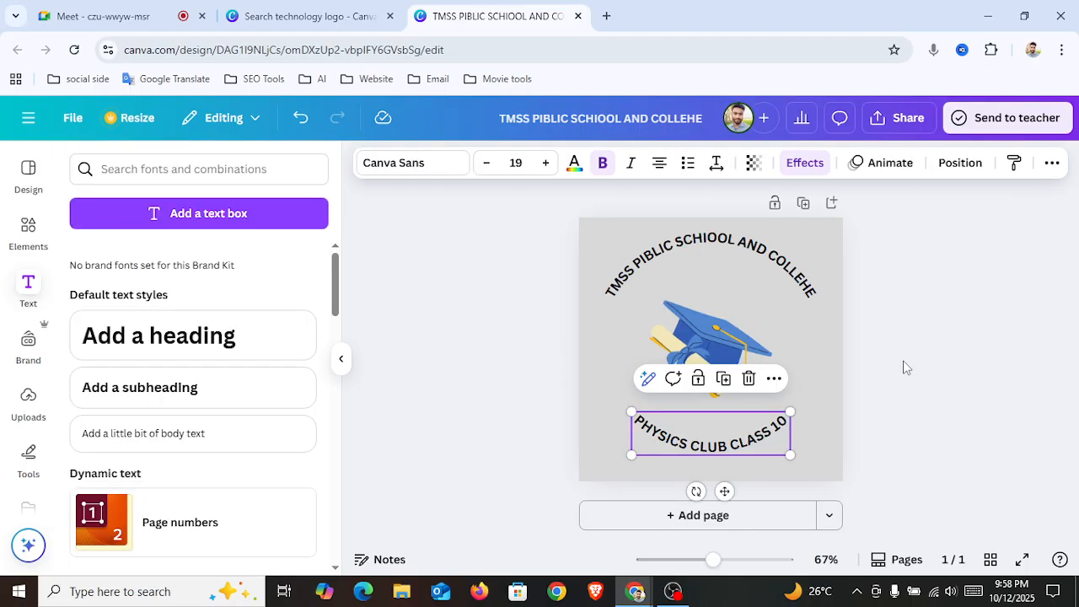
Set the school name's curve to 38 and move the arched text down close around the graduation cap.
left_click(703, 246)
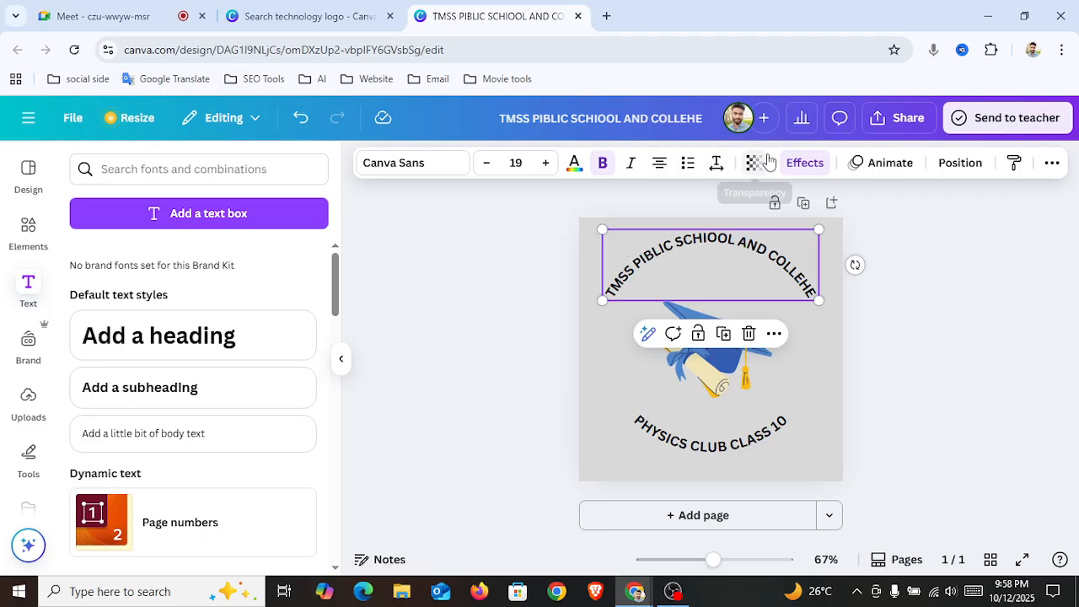
left_click(799, 163)
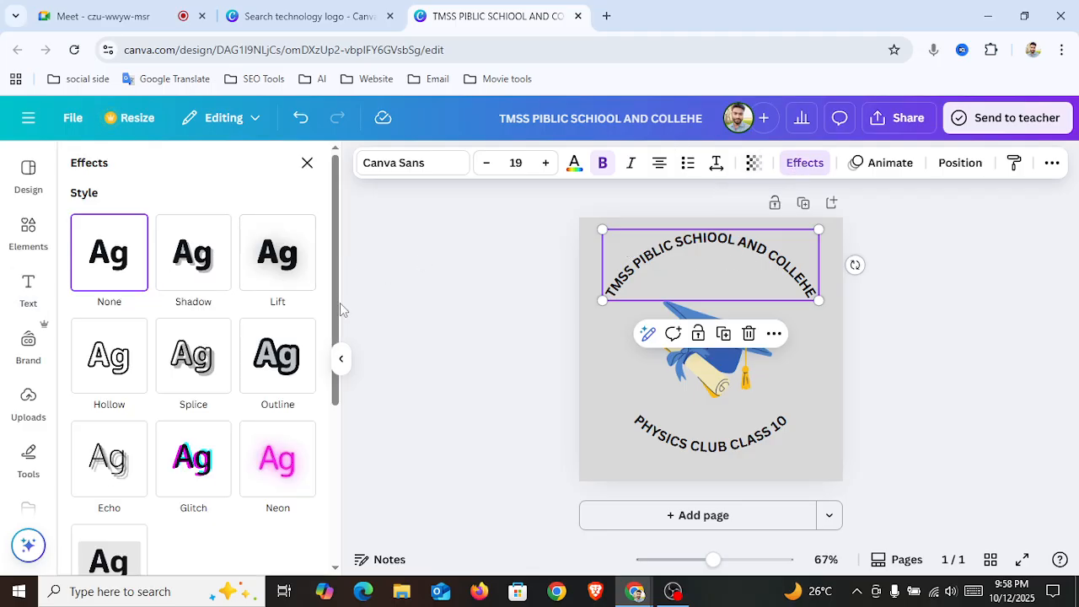
left_click_drag(337, 302, 331, 497)
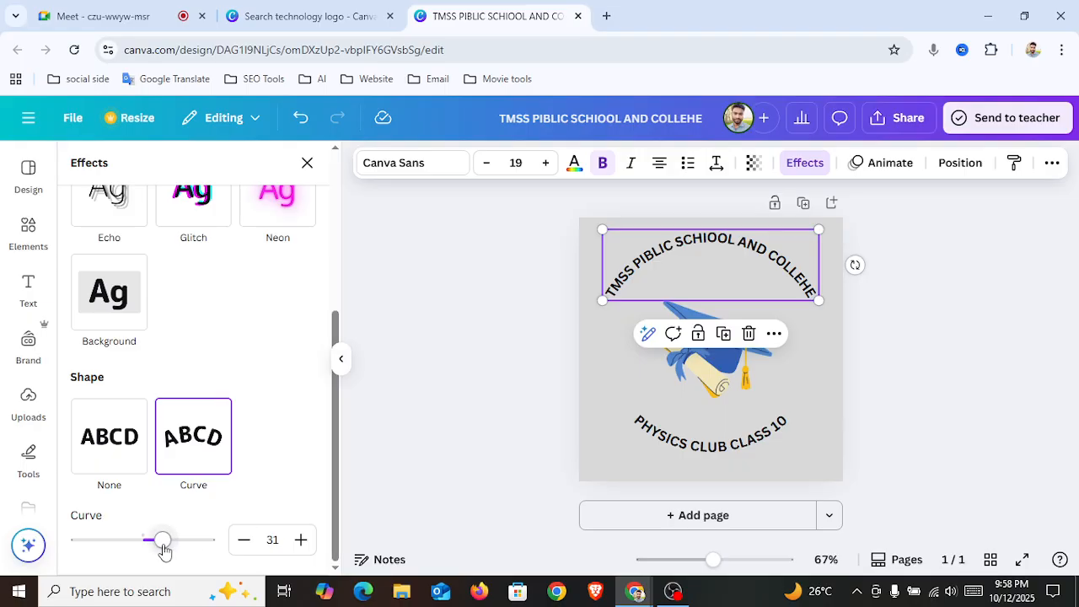
left_click_drag(164, 549, 169, 549)
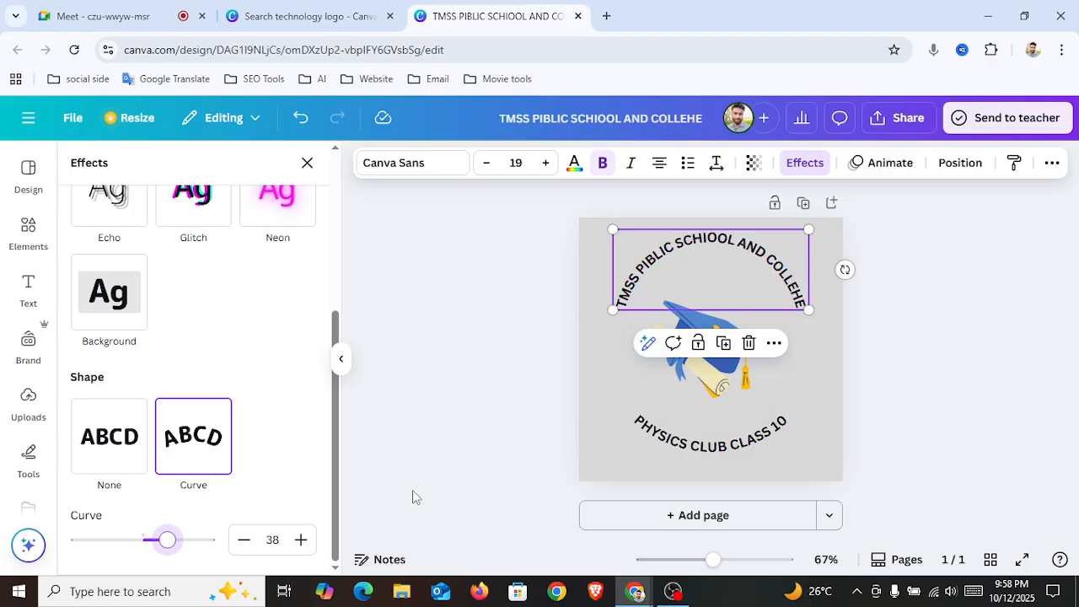
left_click_drag(751, 281, 752, 320)
Move the "PHYSICS CLUB CLASS 10" text slightly lower and set its curve to -39.
mouse_move(742, 439)
left_mouse_down()
mouse_move(741, 422)
mouse_move(740, 448)
left_mouse_up()
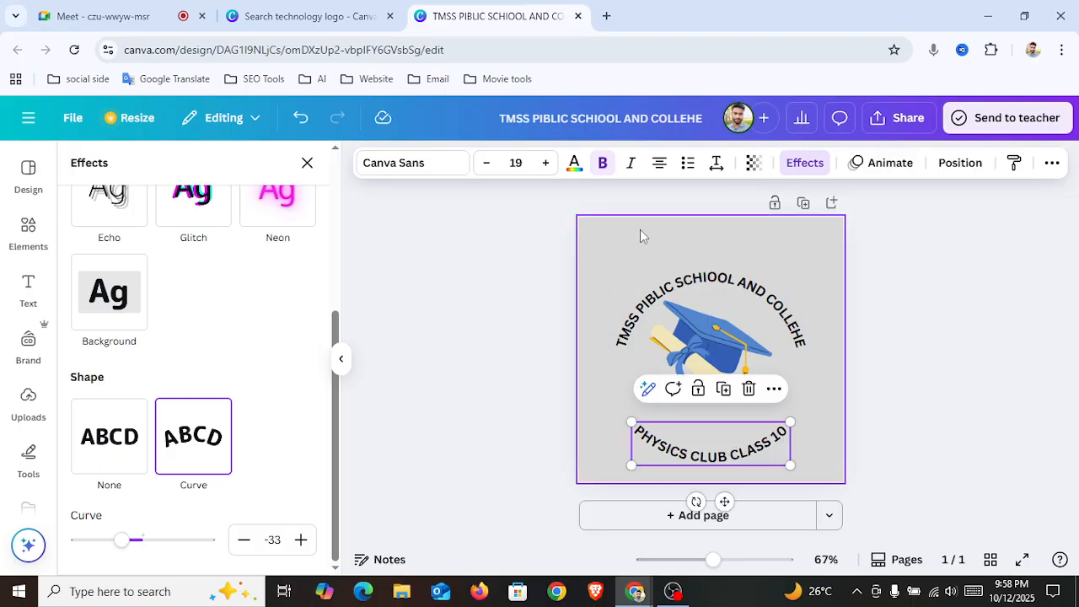
left_click_drag(121, 540, 118, 543)
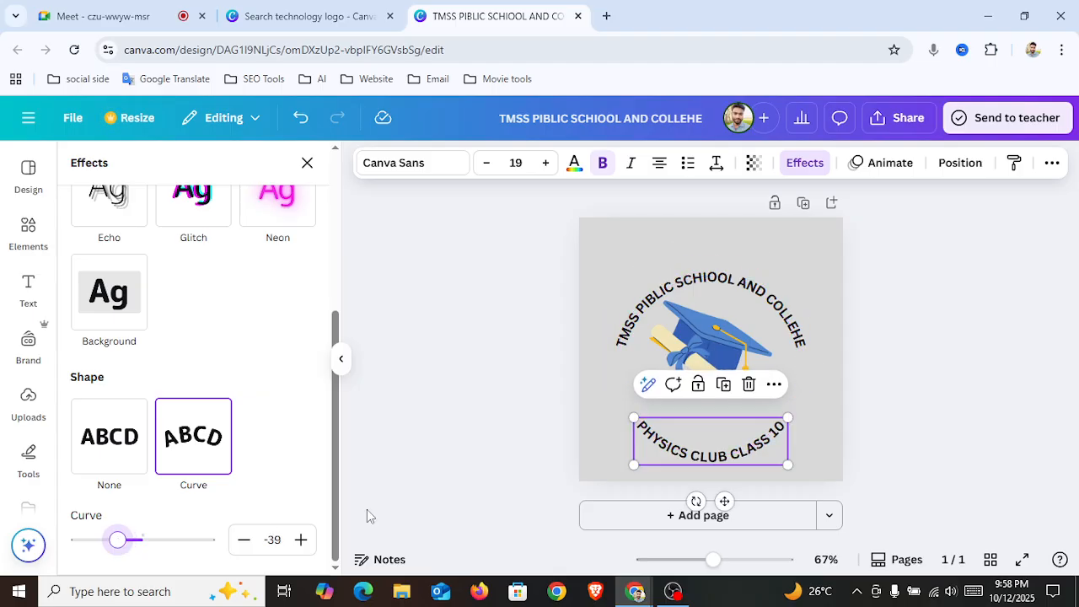
left_click(811, 409)
left_click_drag(715, 436, 737, 435)
left_click(836, 403)
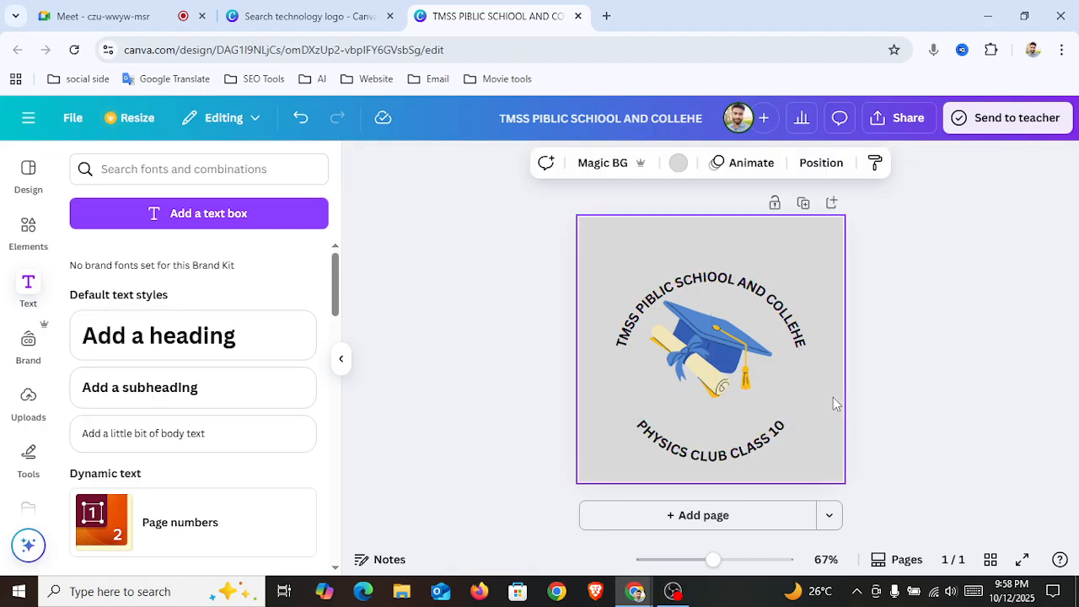
Search the graphic elements for "point" and add the solid black circle to the logo.
left_click(28, 229)
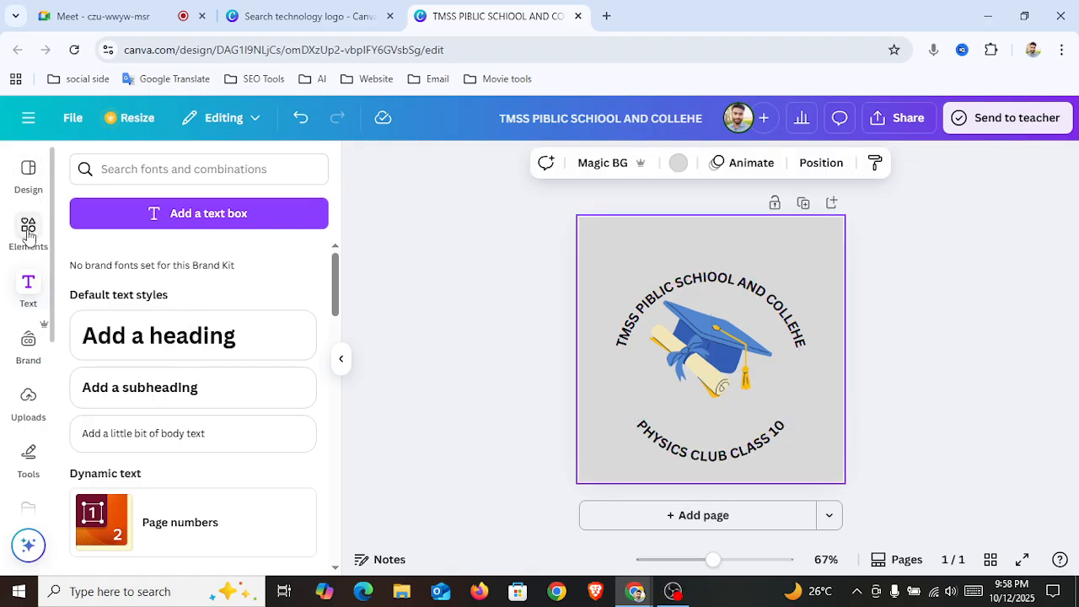
left_click(182, 169)
left_click_drag(182, 169, 94, 176)
key("BackSpace")
type("point")
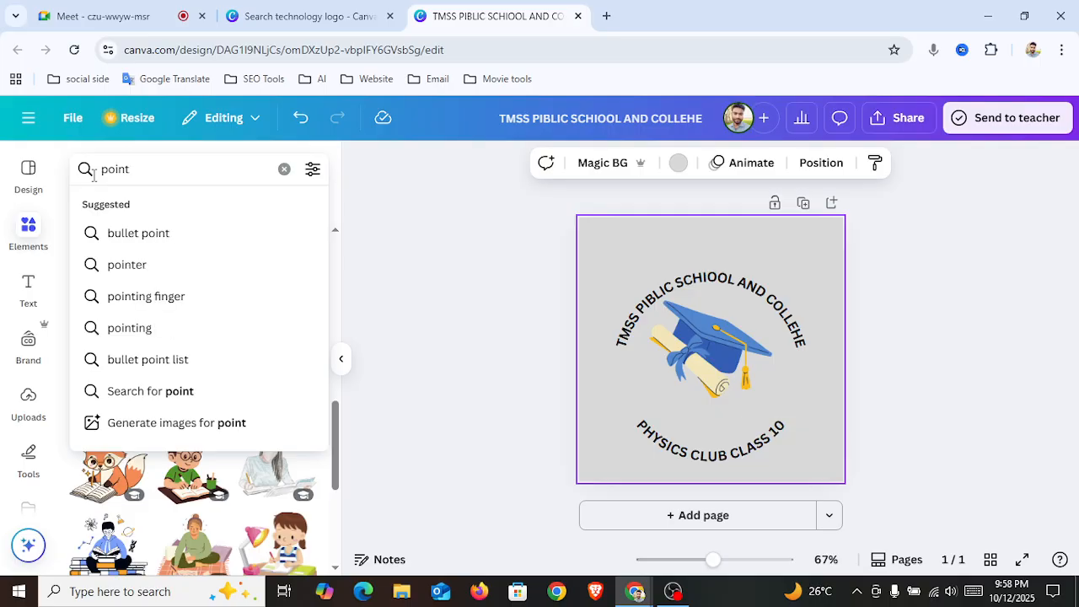
key("Return")
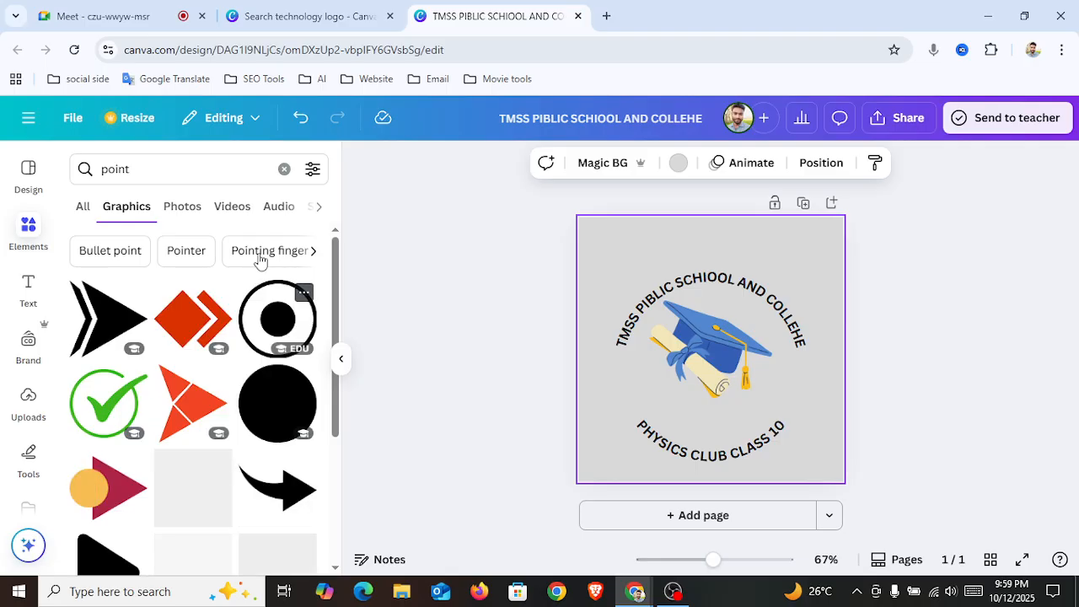
left_click(277, 393)
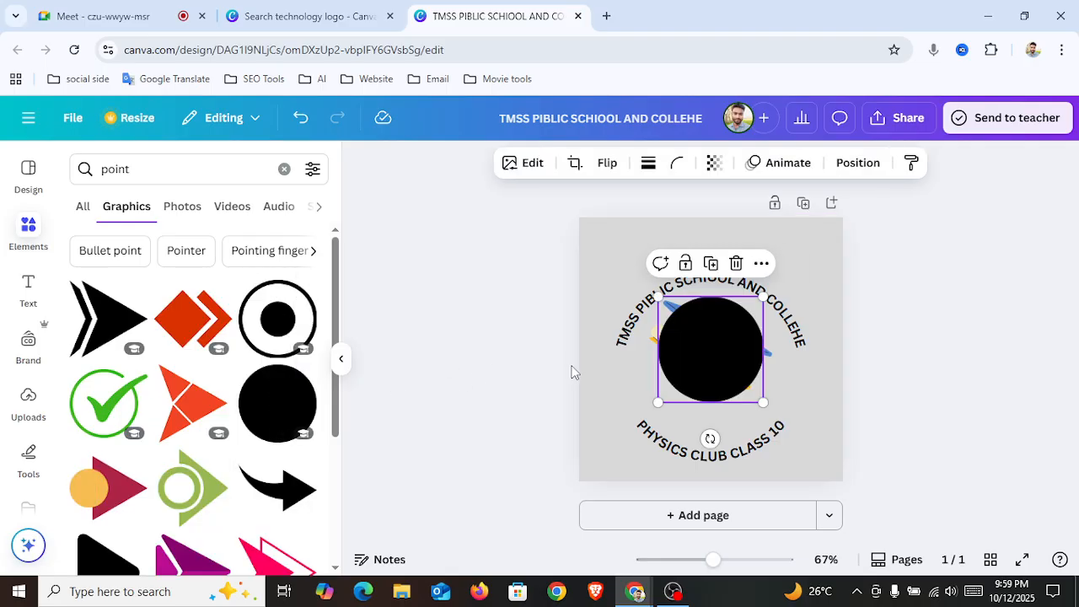
Shrink the black circle, place one on each side between the two curved texts, and lower the graduation cap between them.
left_click_drag(658, 297, 742, 362)
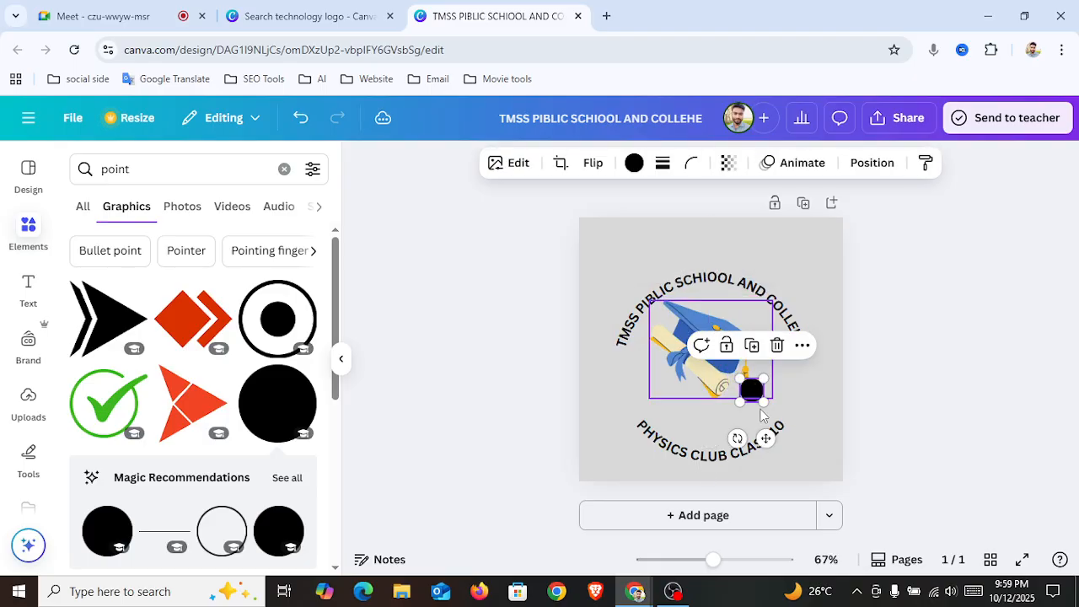
left_click_drag(764, 437, 811, 428)
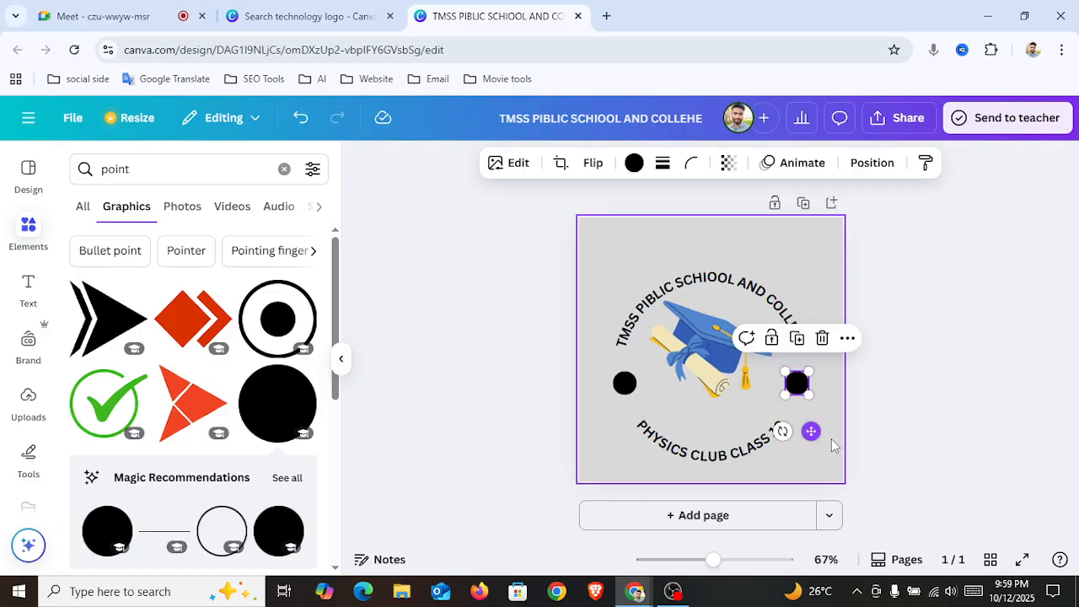
left_click(831, 424)
left_click_drag(716, 357, 721, 368)
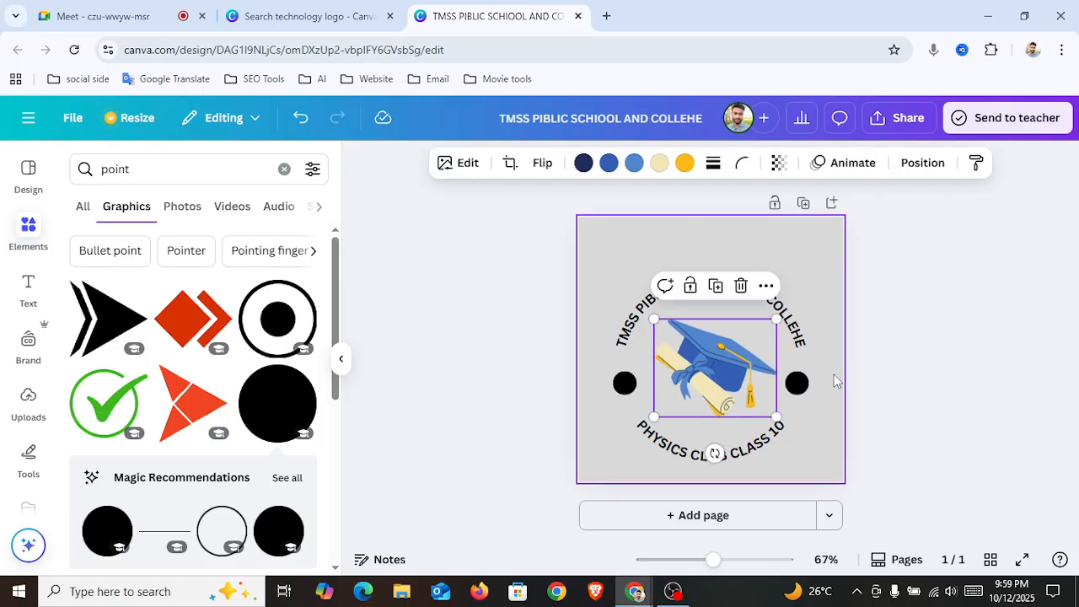
left_click(834, 381)
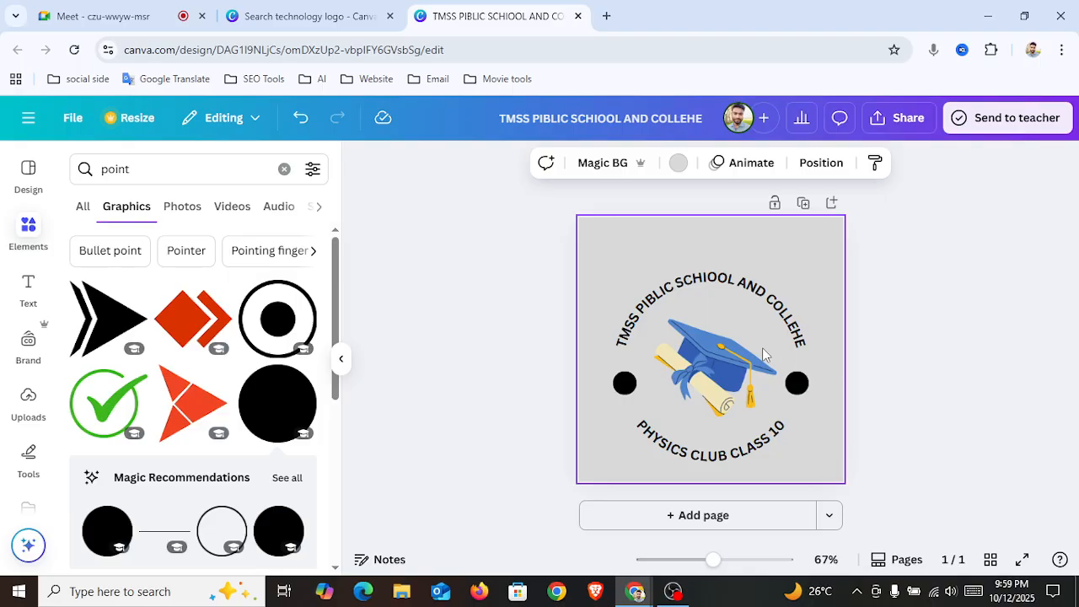
Shift the school name, graduation cap, both black circles and club text upward to center the logo on the canvas.
mouse_move(723, 295)
left_mouse_down()
mouse_move(720, 278)
mouse_move(723, 289)
left_mouse_up()
left_click_drag(720, 354, 720, 335)
left_click_drag(630, 397, 630, 377)
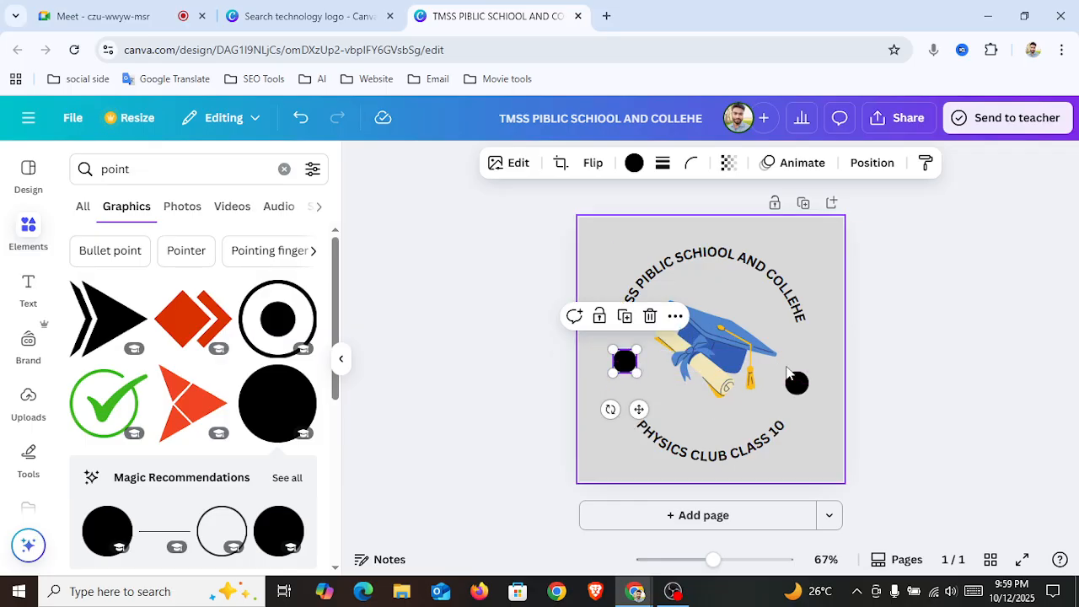
left_click_drag(796, 383, 797, 360)
left_click(730, 459)
left_click_drag(731, 459, 728, 435)
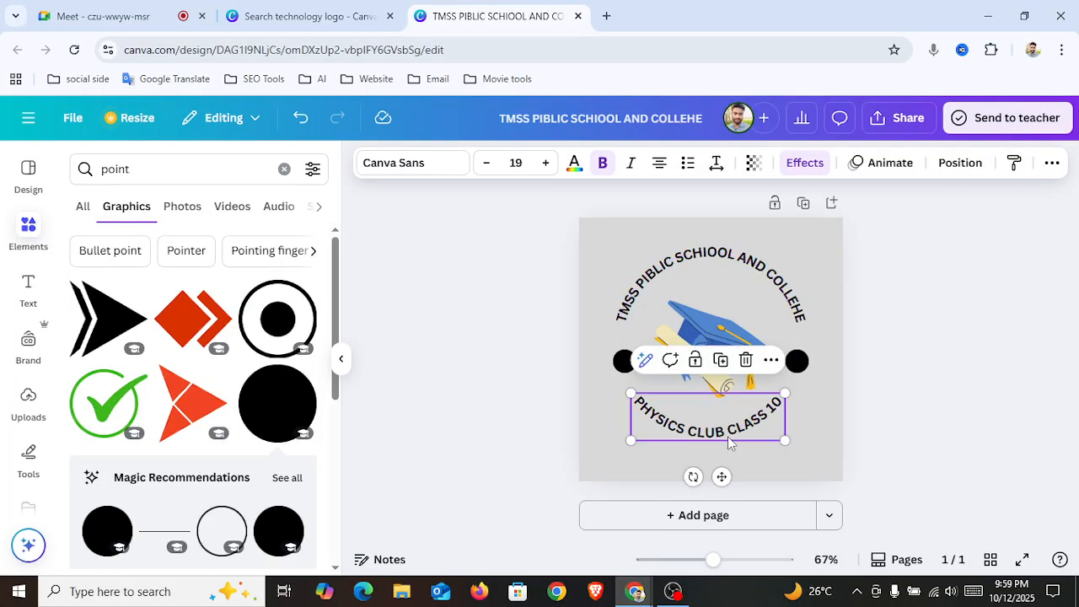
left_click(822, 451)
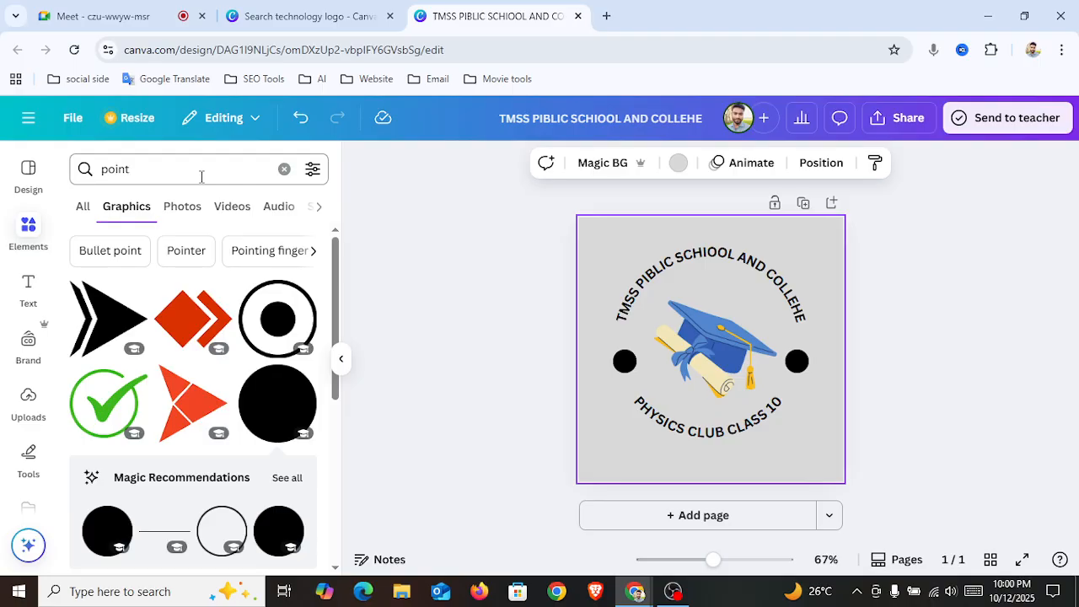
Close the logo design and return to the Canva home page.
left_click(82, 207)
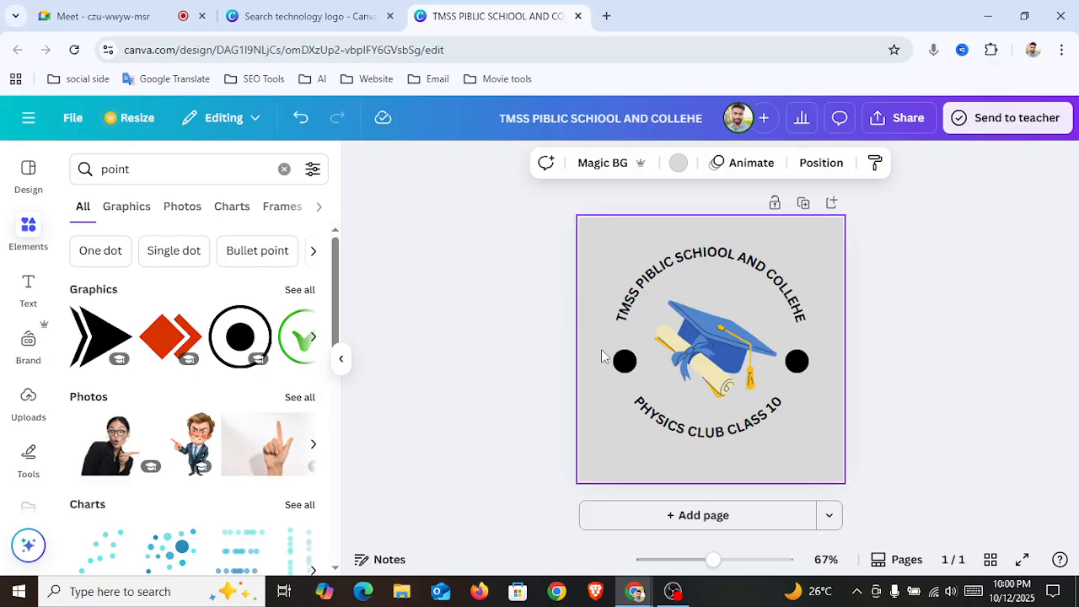
left_click(577, 16)
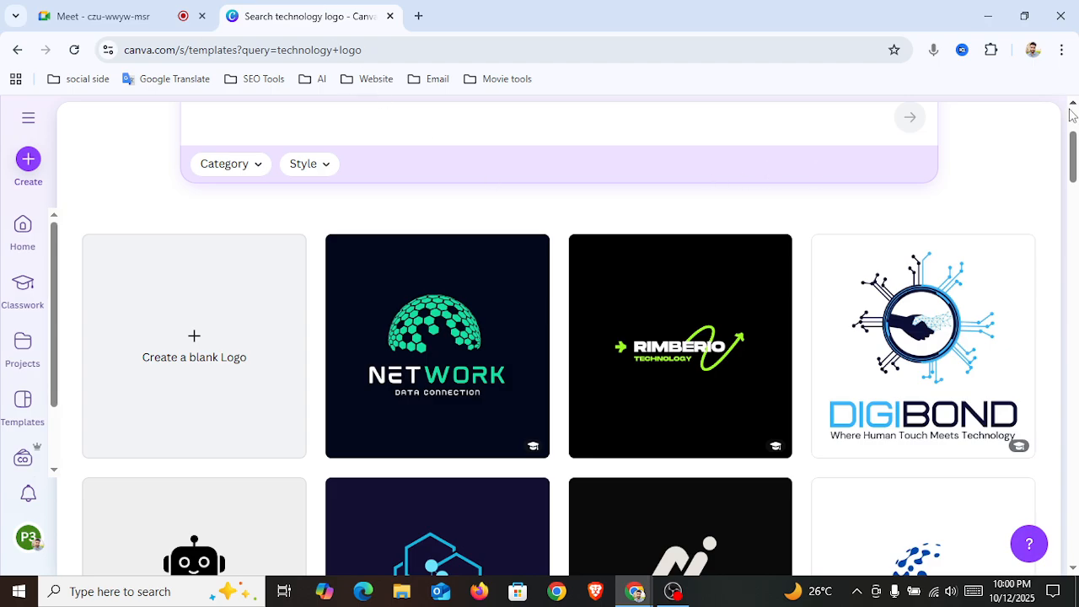
left_click_drag(1073, 133, 1073, 110)
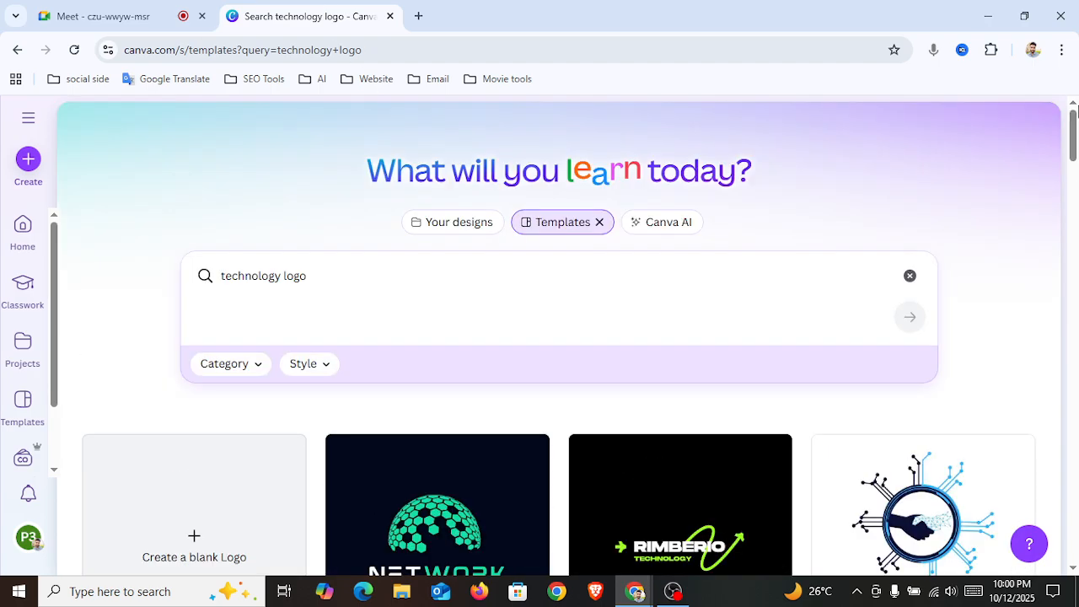
left_click(31, 230)
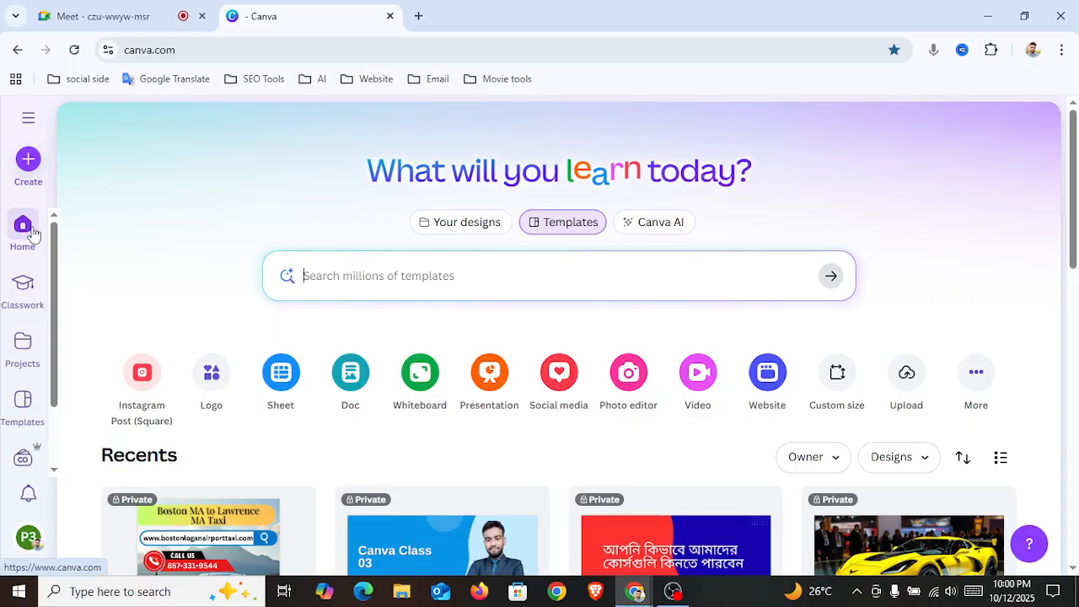
left_click(418, 19)
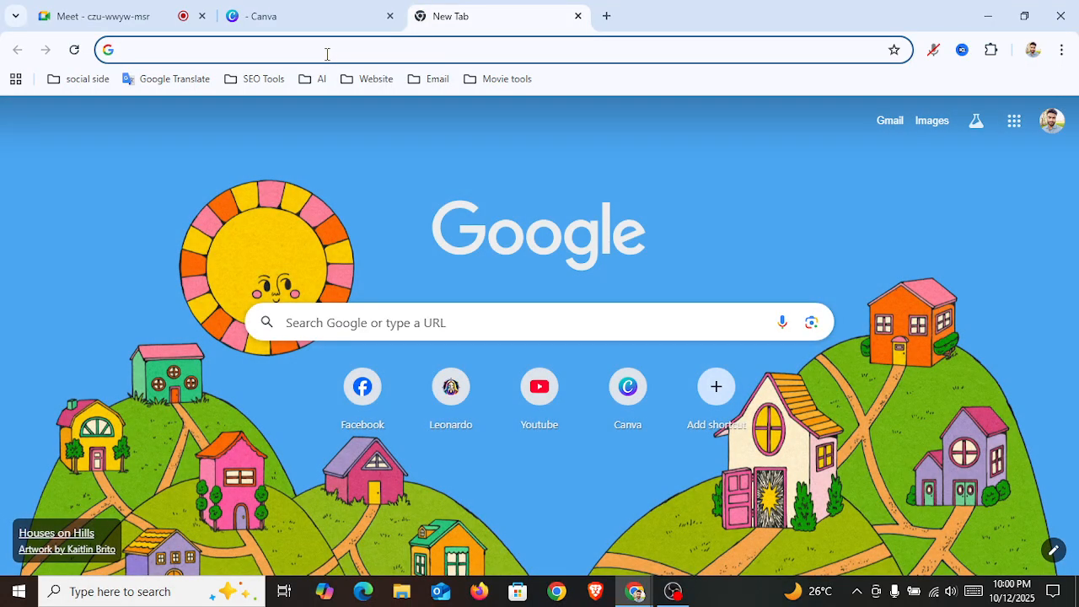
left_click(577, 16)
Search the templates for "facebook cover photo".
left_click(359, 277)
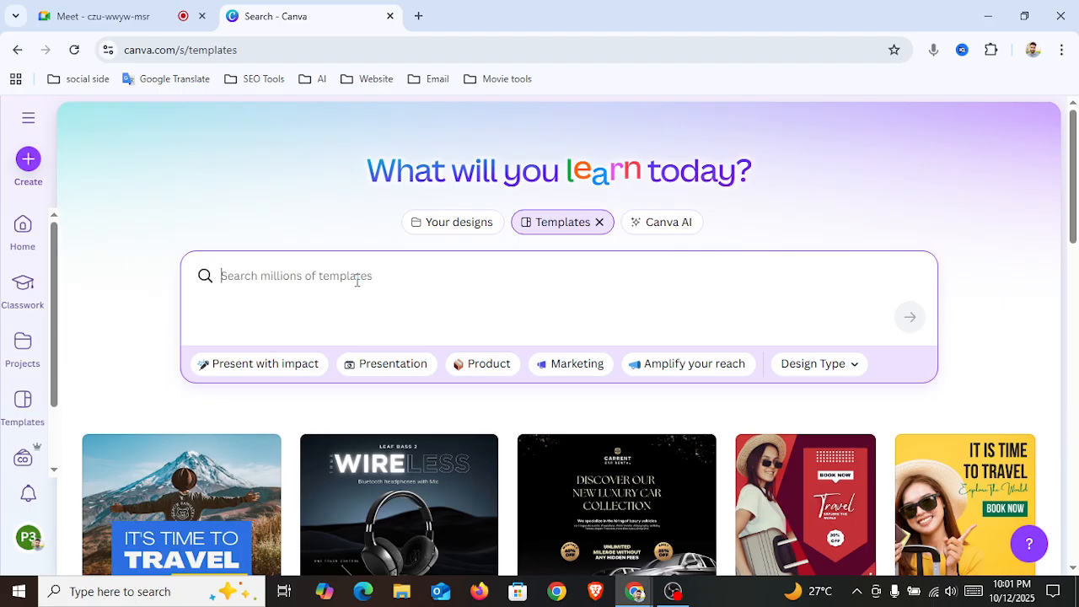
type("ba")
key("BackSpace")
key("BackSpace")
type("face")
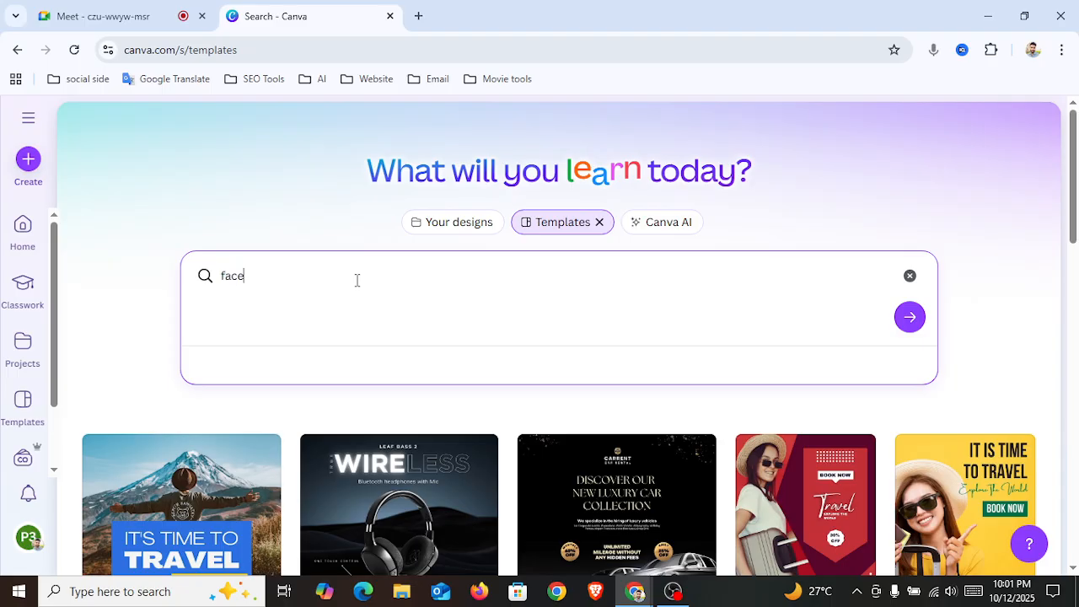
type("boo")
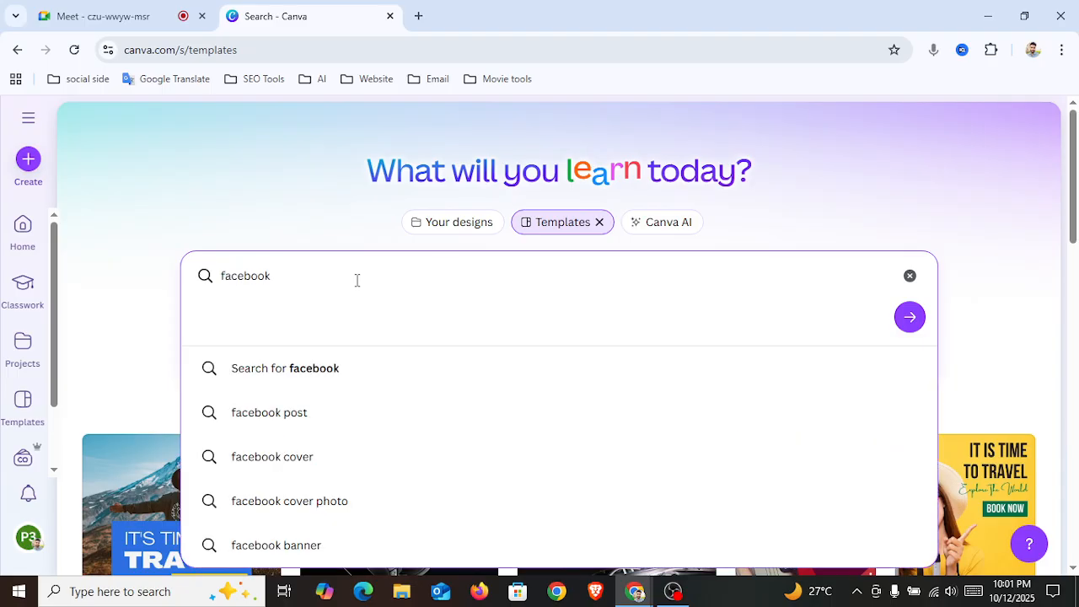
type("k")
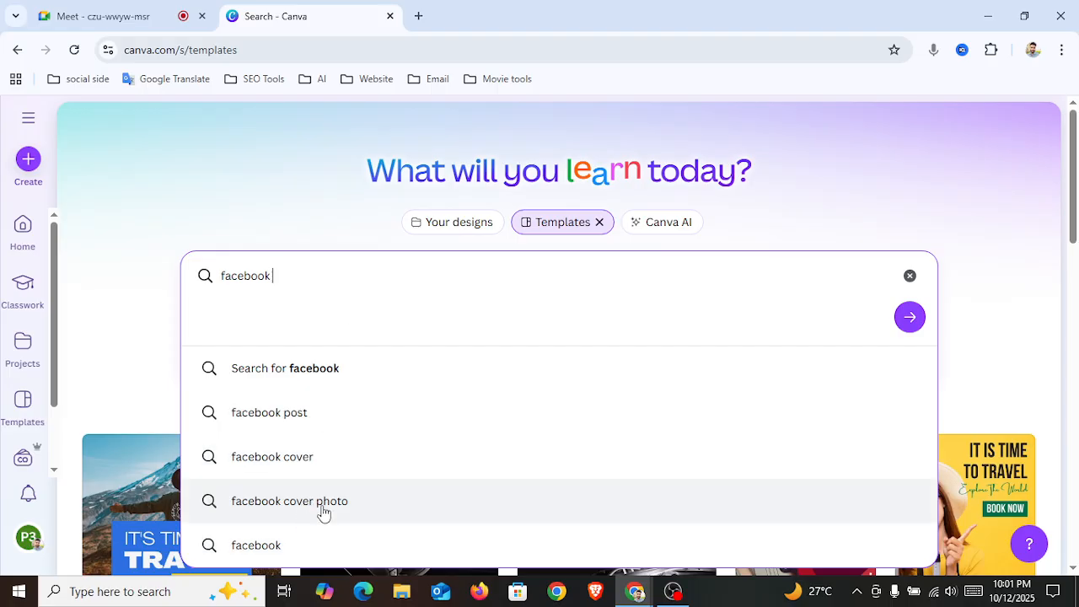
left_click(324, 505)
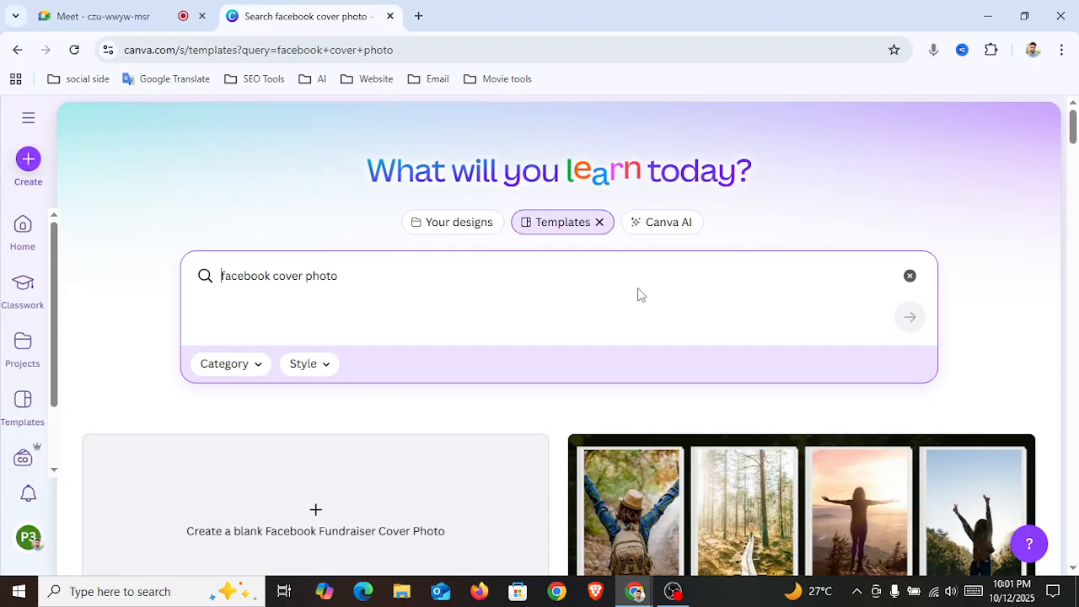
Find the black and purple Cyber Monday cover template in the results and open it for customizing.
left_click_drag(1073, 127, 1073, 173)
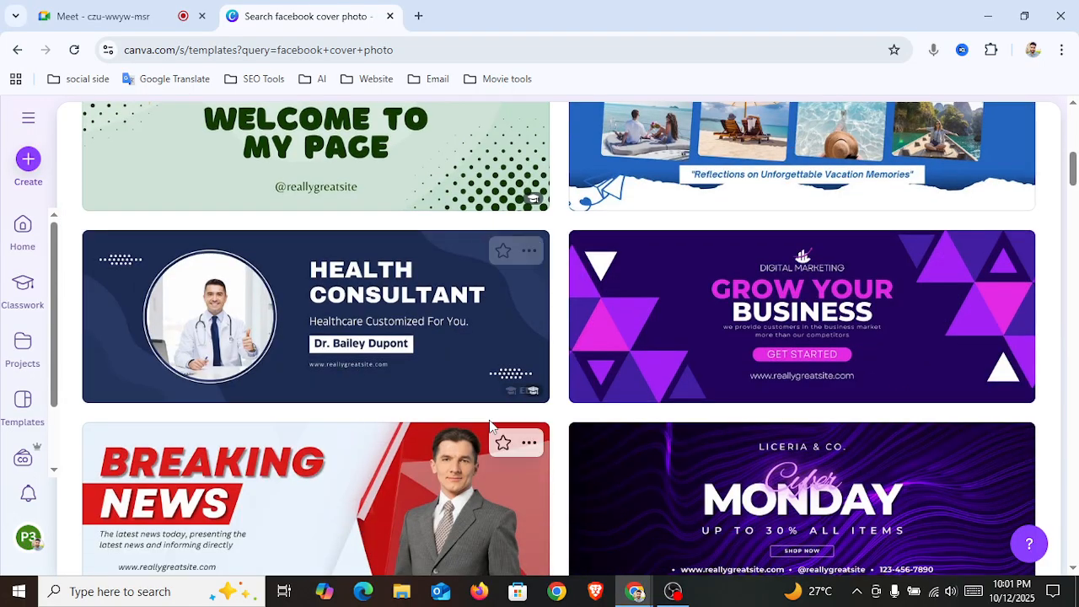
mouse_move(1072, 173)
left_mouse_down()
mouse_move(1074, 232)
mouse_move(1073, 181)
left_mouse_up()
left_click(869, 408)
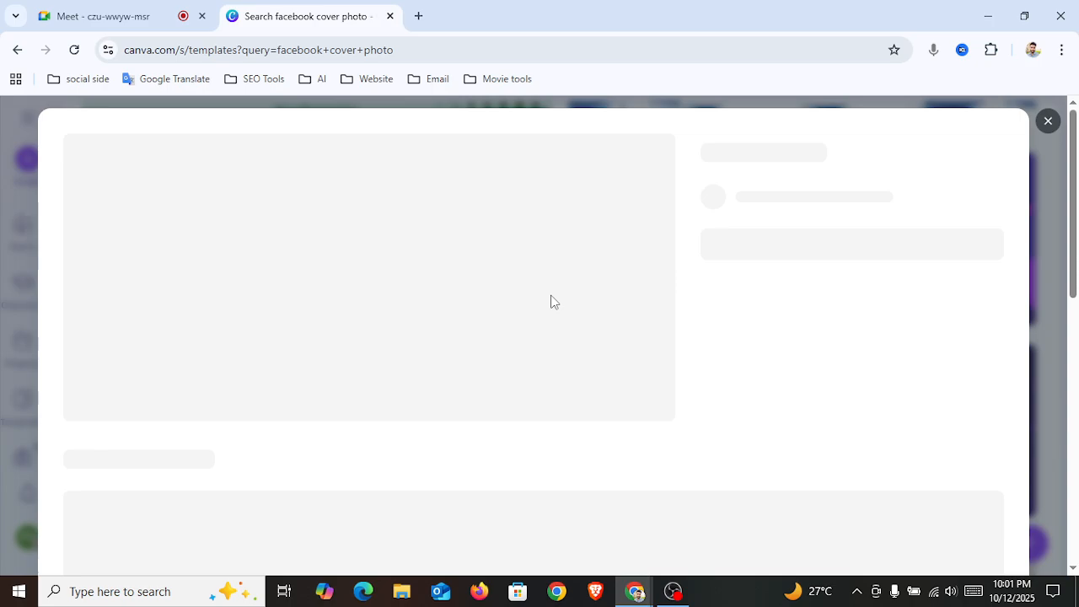
left_click(752, 323)
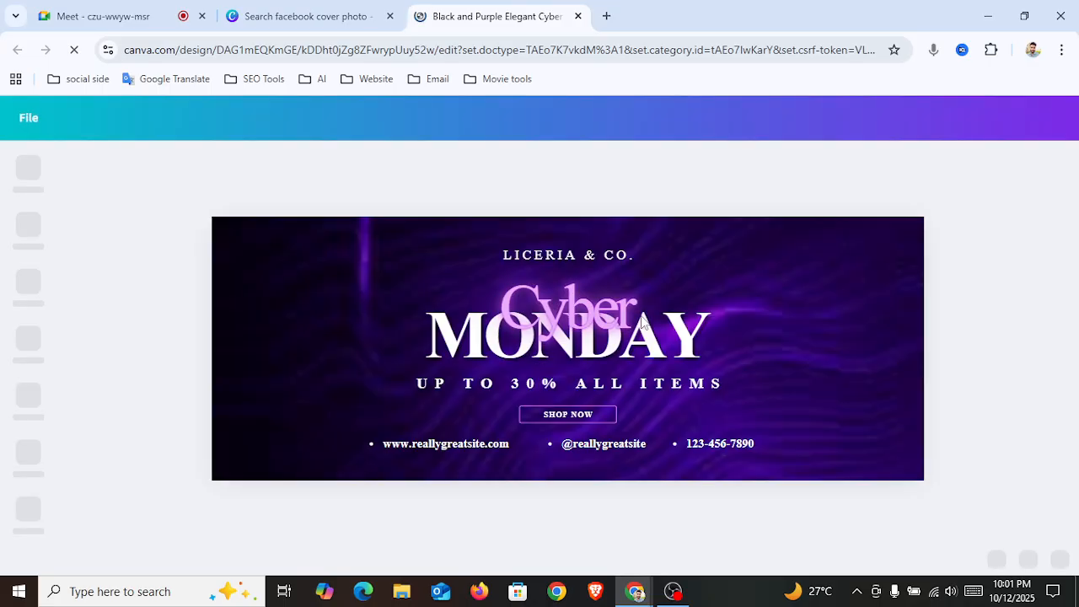
Delete the pink "Cyber" script text and its accidental duplicate from the cover.
left_click(576, 306)
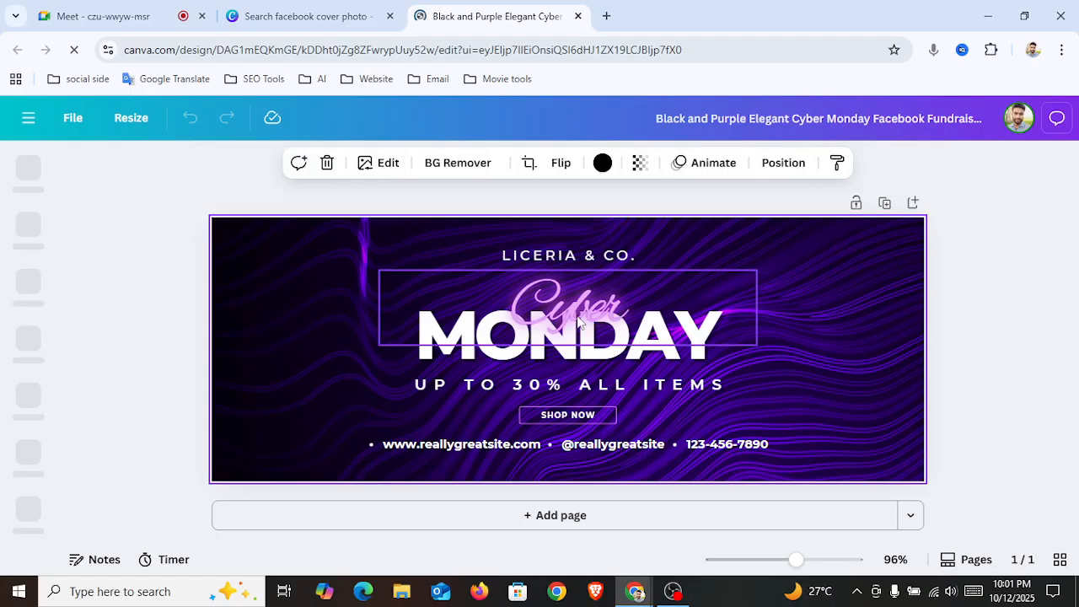
left_click(578, 321)
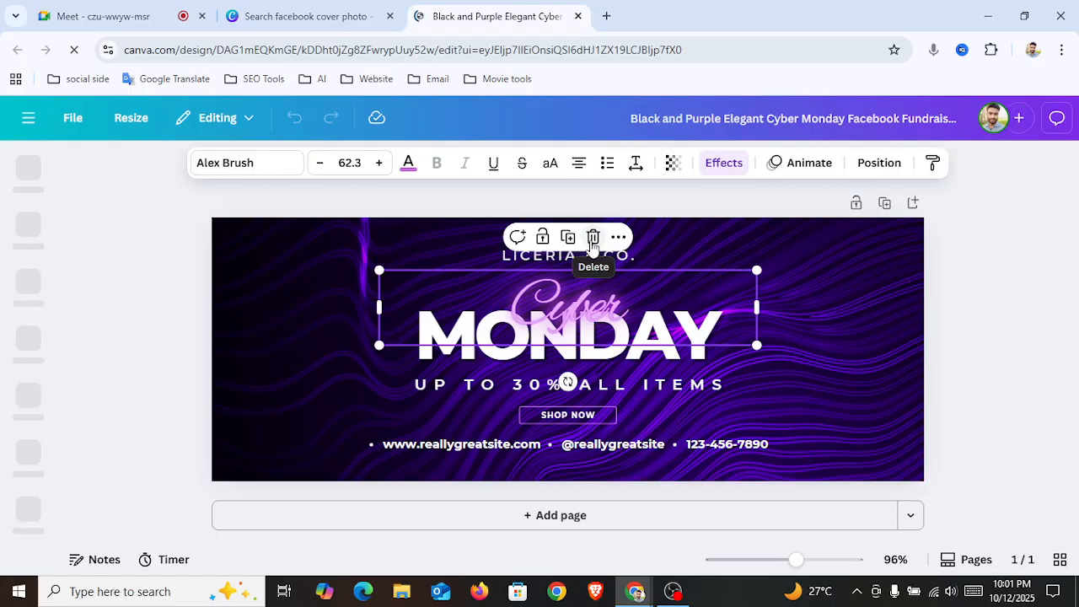
left_click(593, 243)
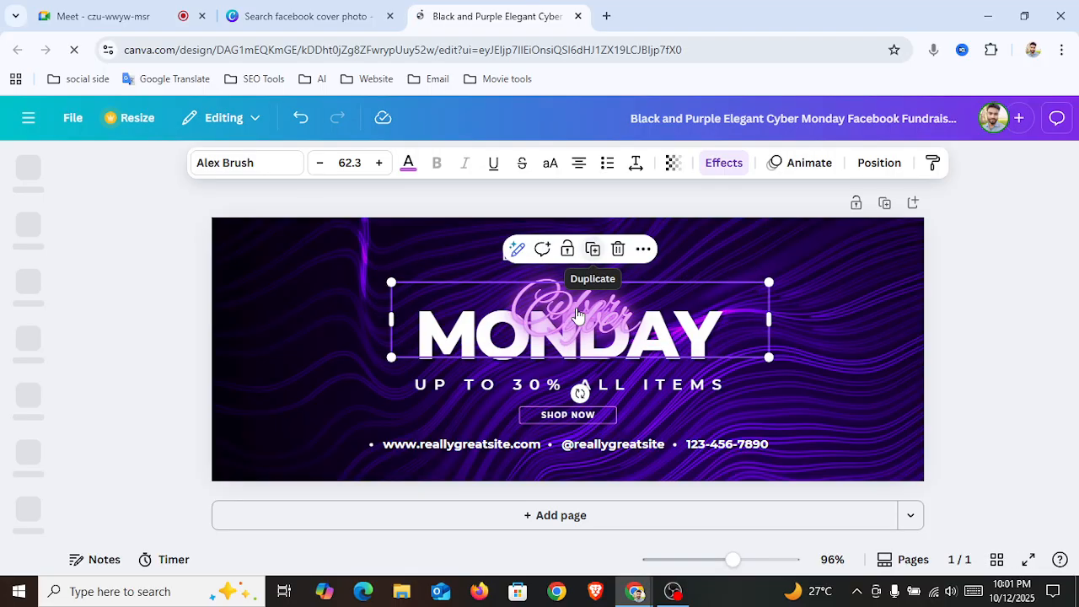
left_click(617, 252)
left_click(596, 272)
left_click(606, 239)
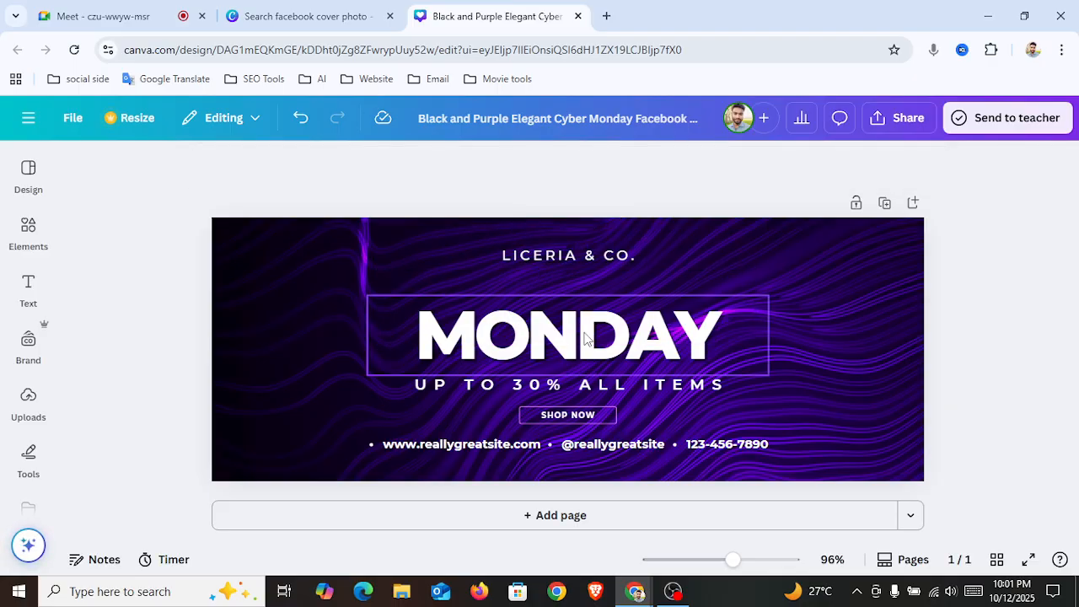
Replace the "MONDAY" heading text with "NS".
double_click(586, 334)
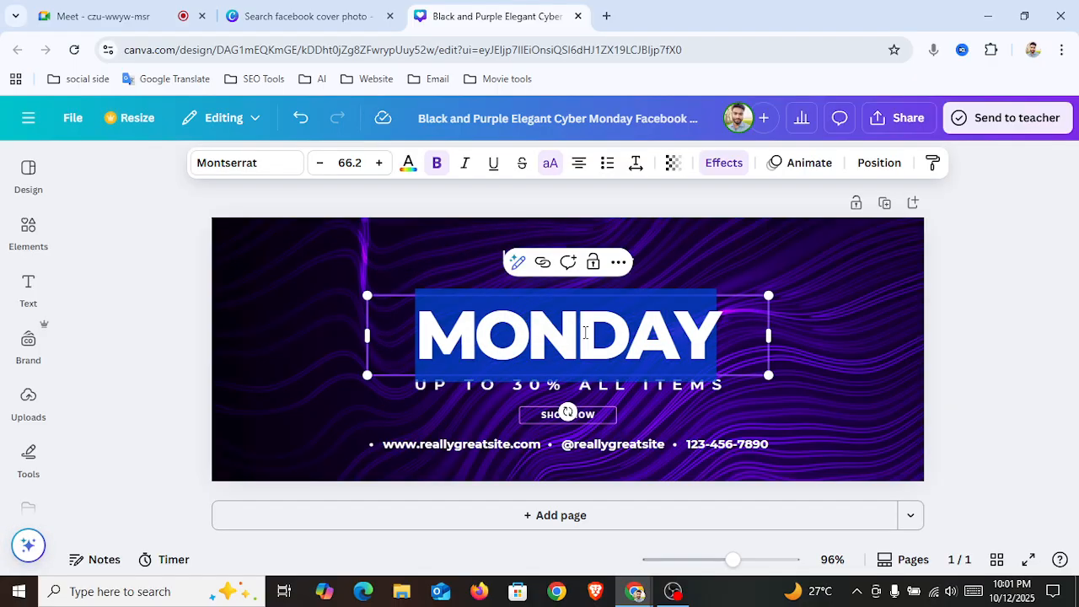
type("N")
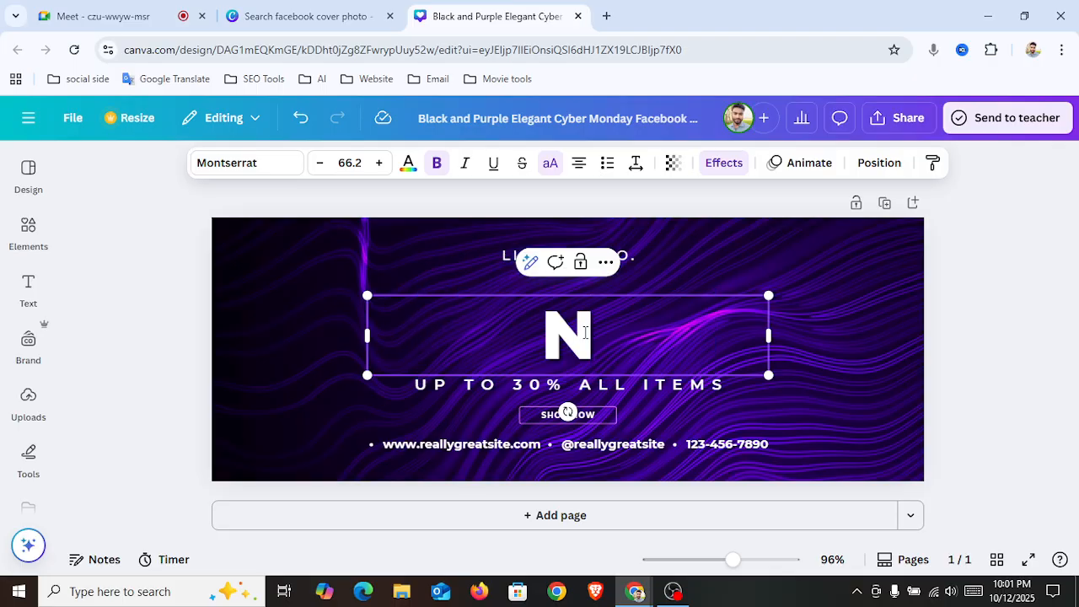
type("S")
left_click(847, 333)
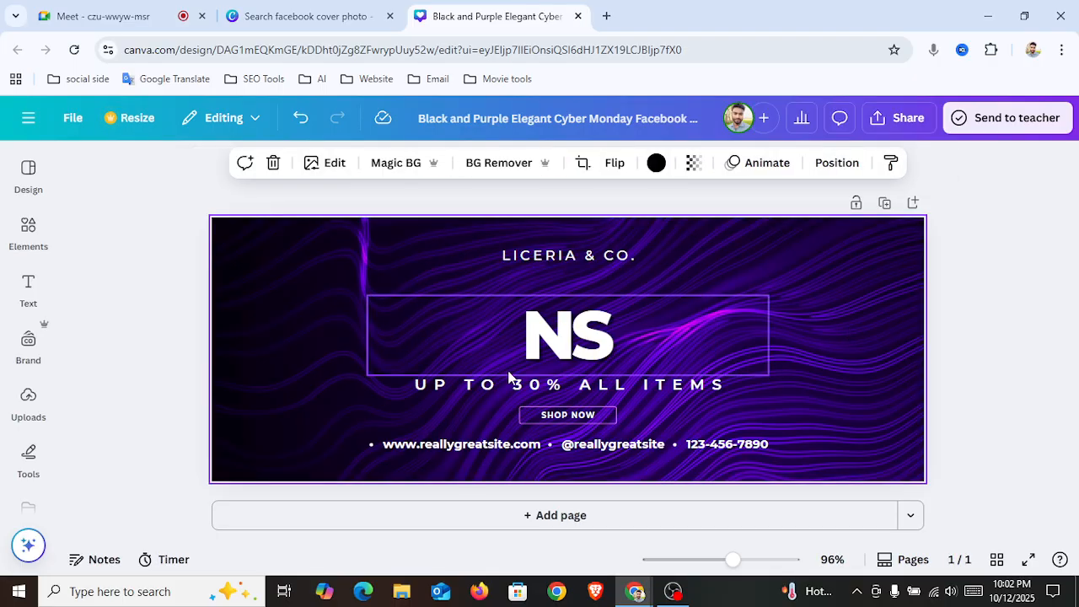
Clear the heading text in the middle of the cover and re-enter it as "NS".
left_click(28, 228)
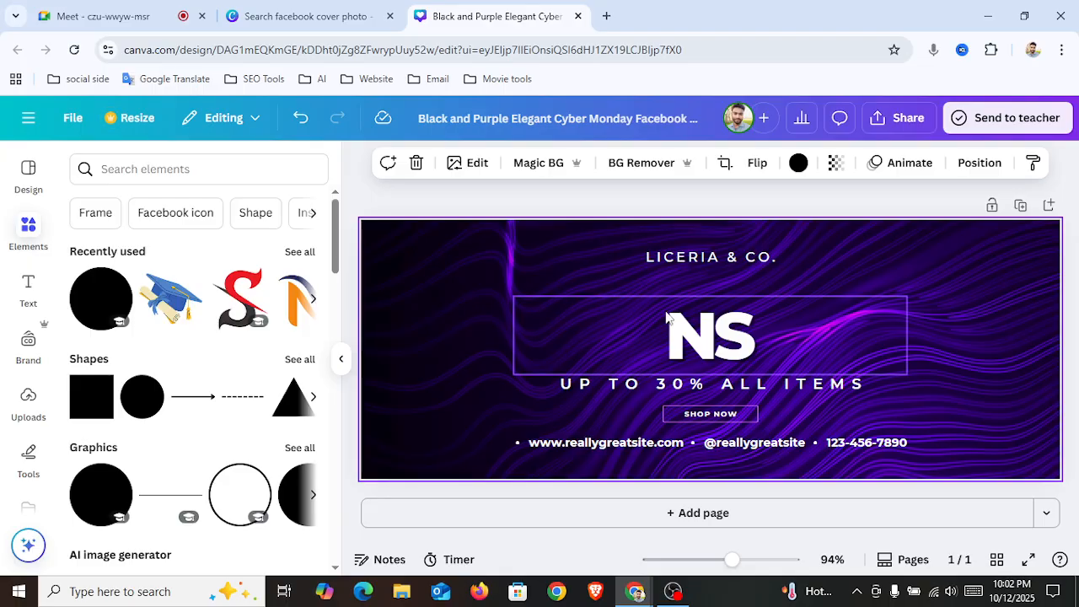
left_click(706, 335)
double_click(705, 330)
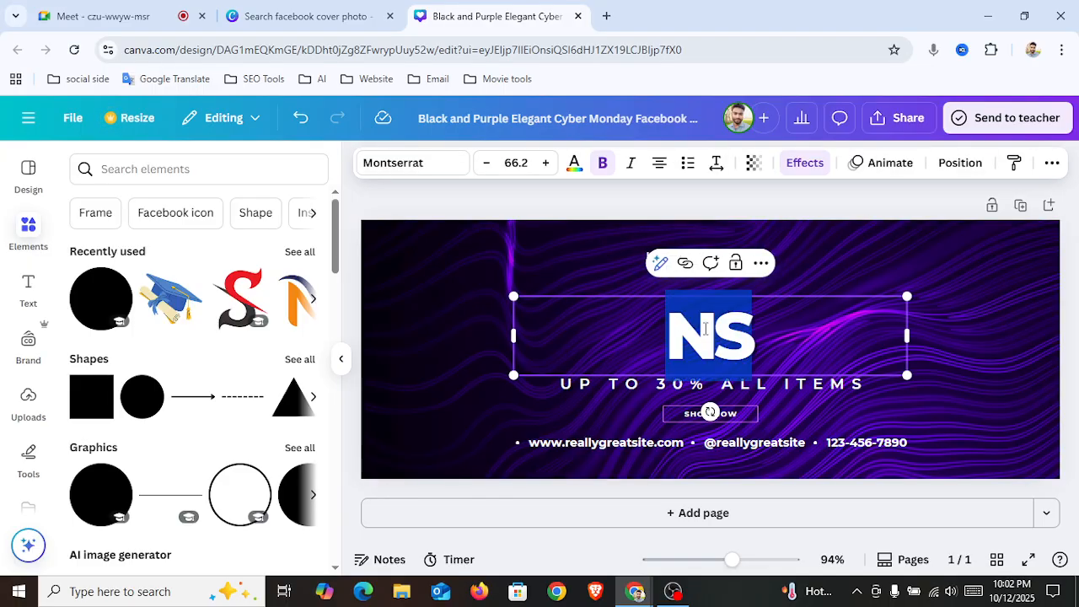
key("BackSpace")
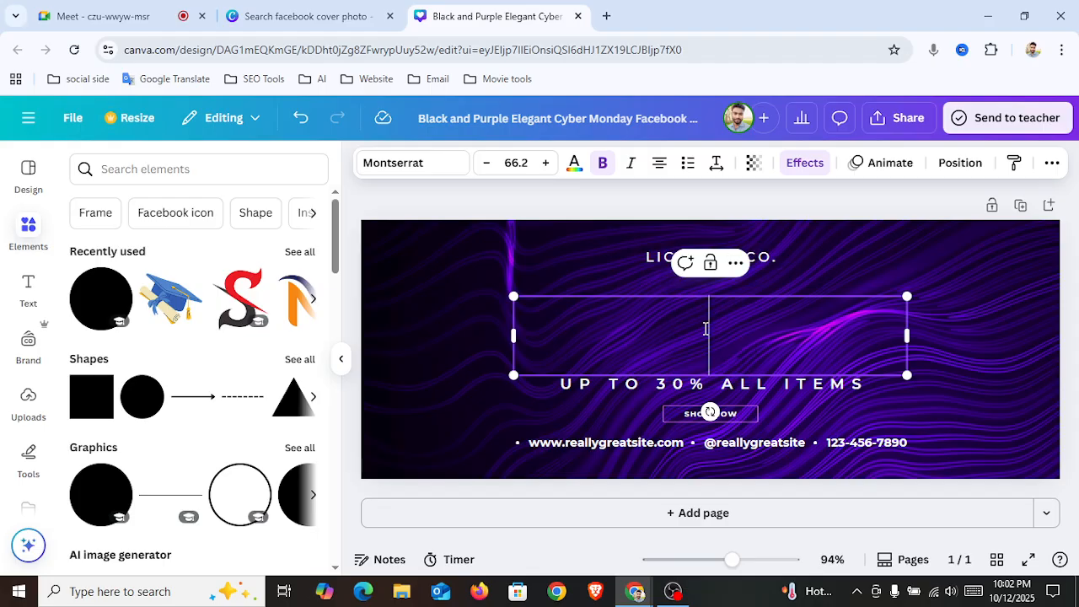
type("NS")
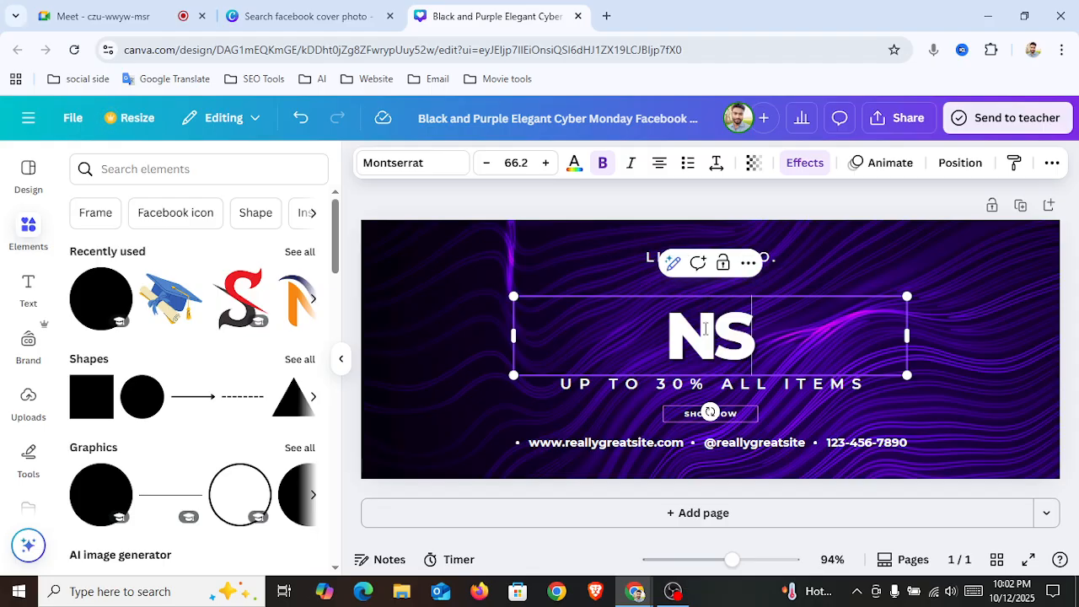
left_click(966, 301)
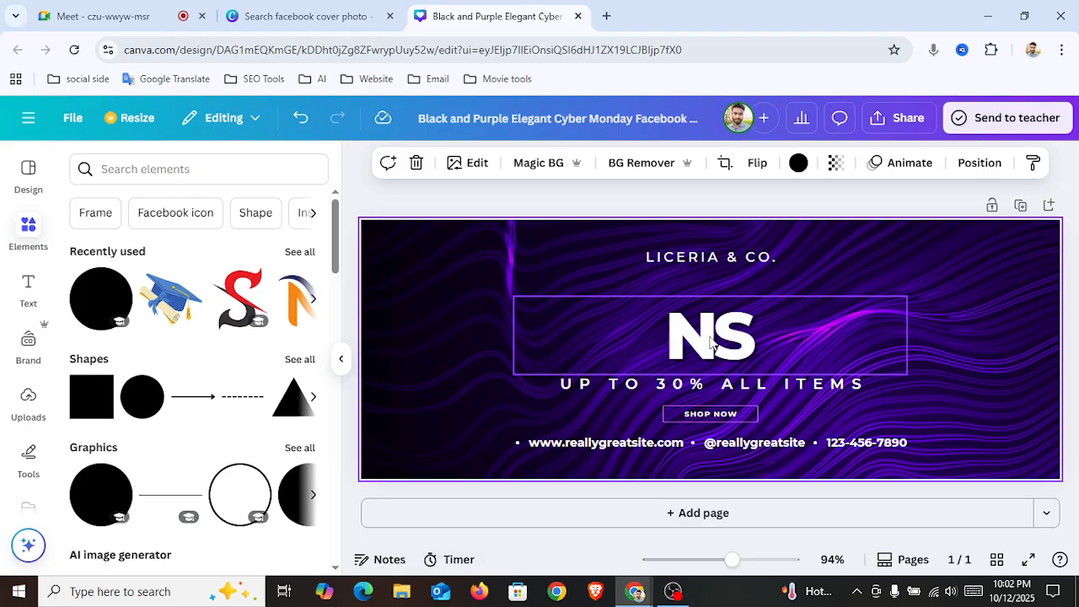
left_click(809, 391)
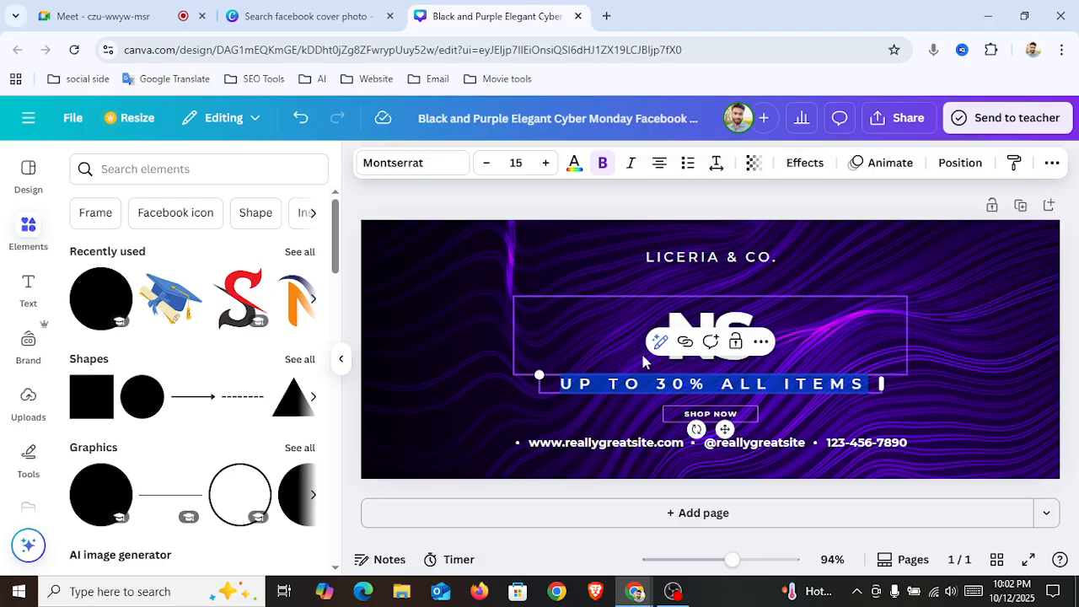
left_click(496, 344)
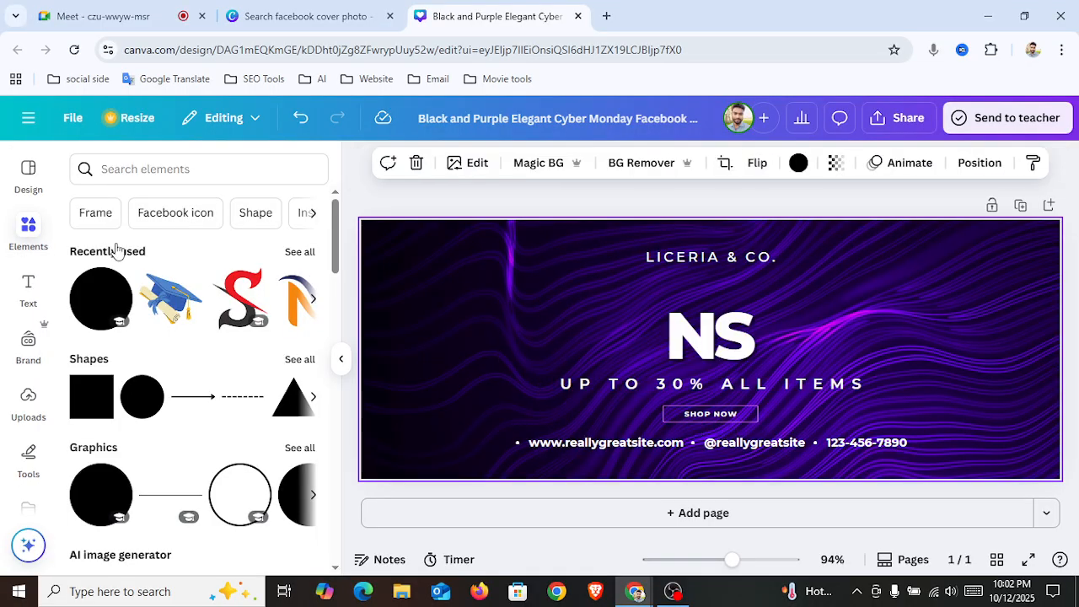
left_click(27, 287)
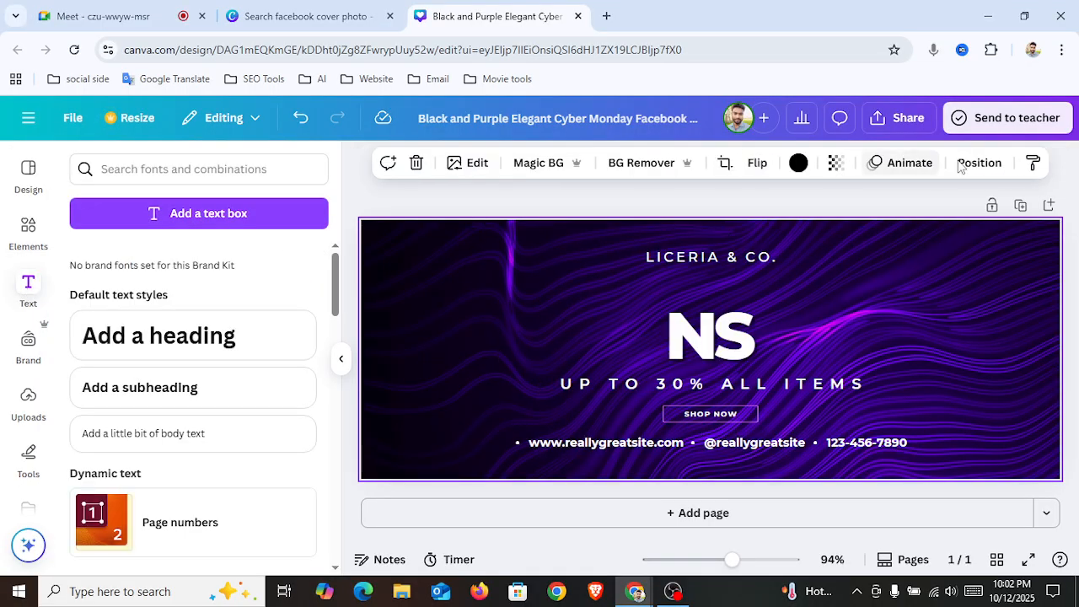
left_click(553, 370)
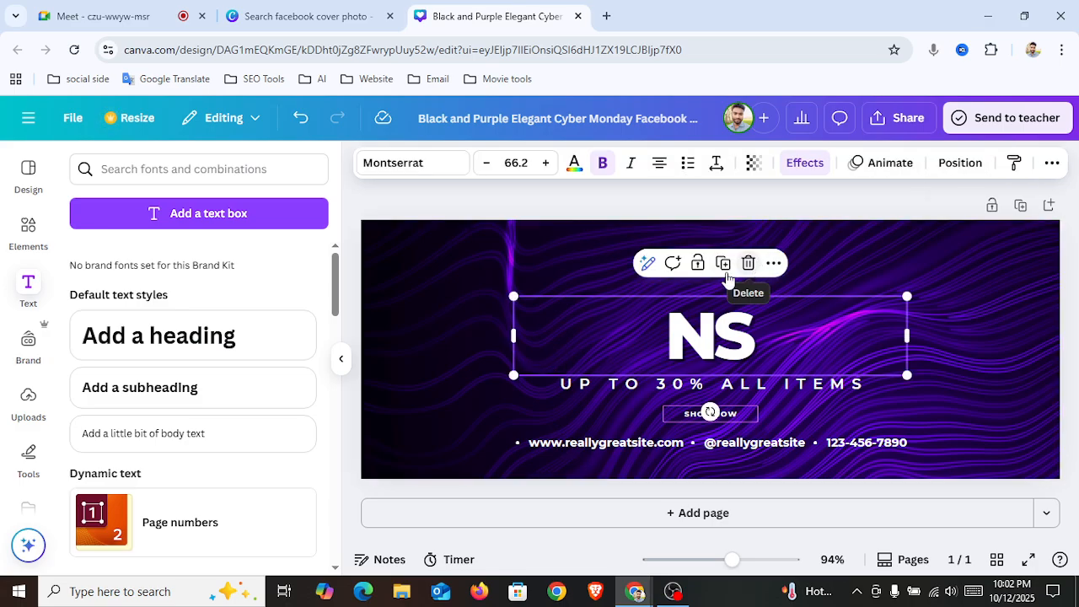
left_click(464, 320)
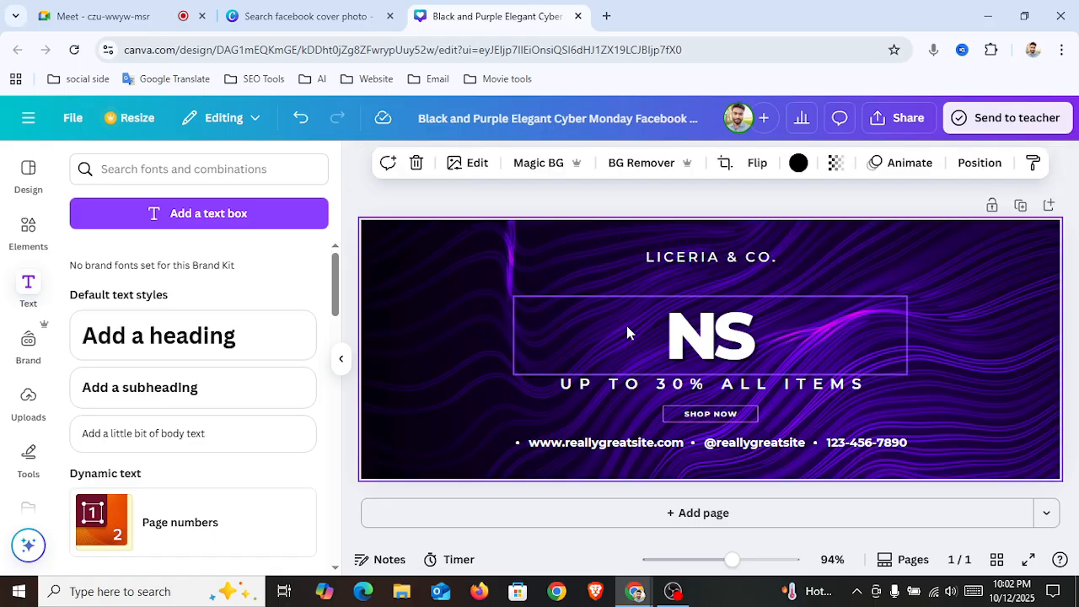
Enlarge the "NS" heading to a font size of about 73 and move the "UP TO 30% ALL ITEMS" line up across it.
left_click(690, 334)
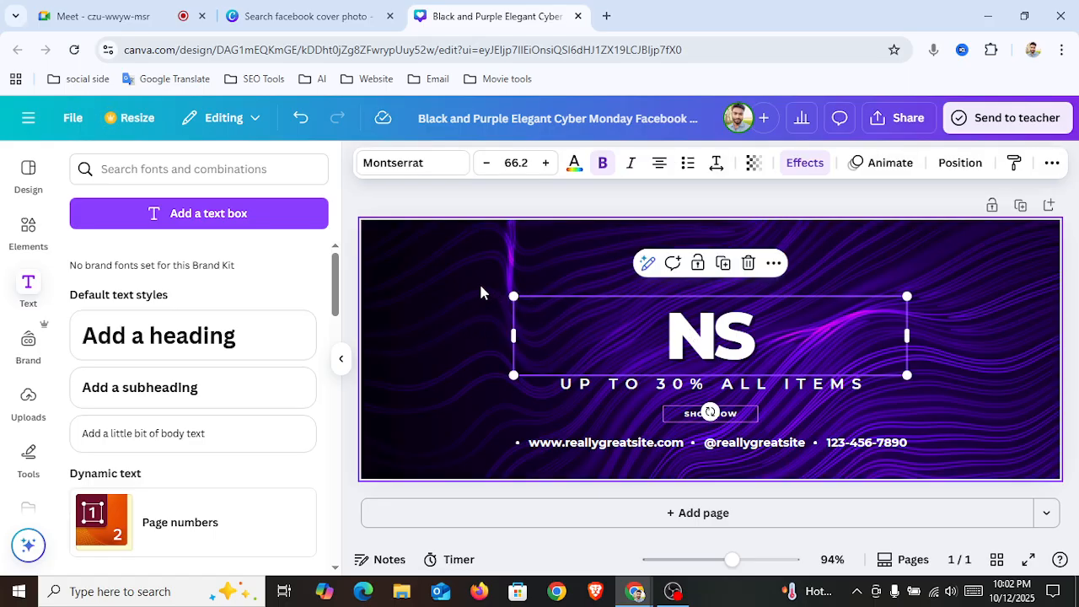
left_click_drag(514, 296, 472, 284)
left_click(689, 387)
left_click_drag(704, 376, 703, 331)
Change the text color of the "UP TO 30% ALL ITEMS" line to black (#000000).
double_click(716, 333)
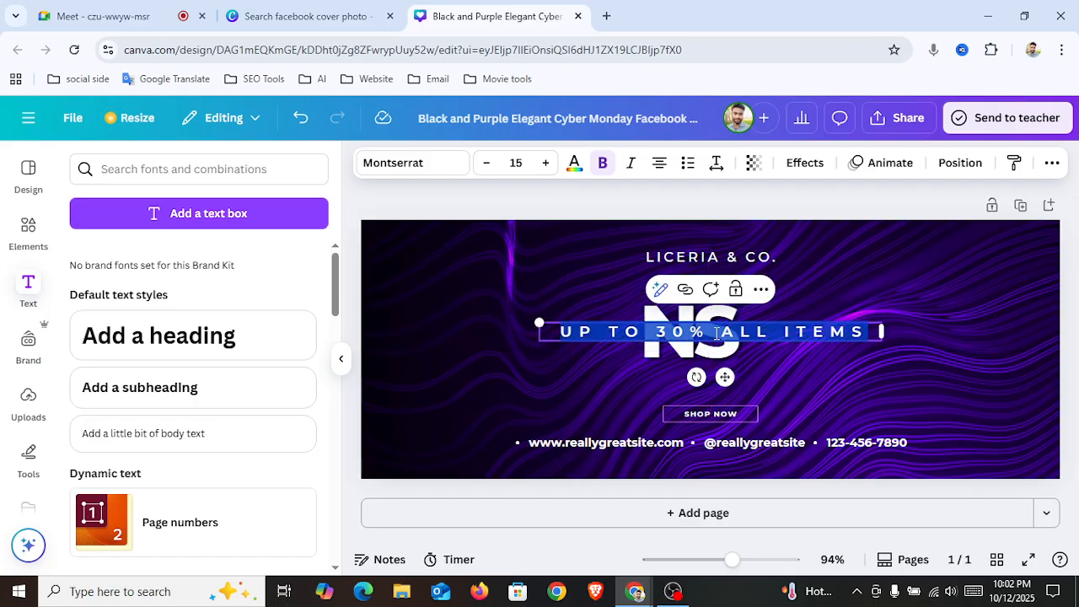
left_click(576, 164)
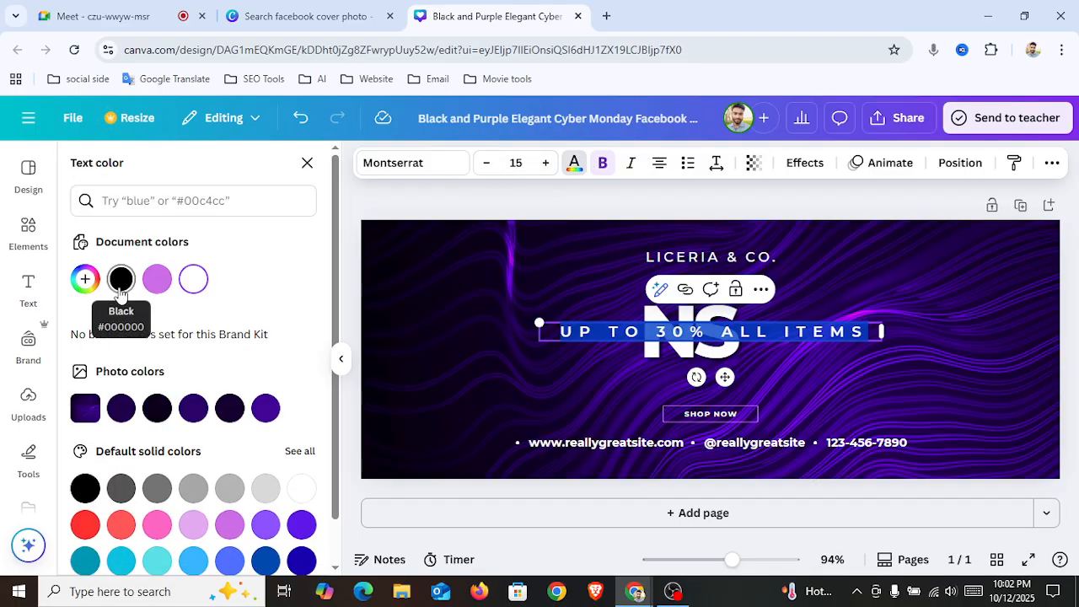
left_click(121, 290)
left_click(438, 300)
left_click(438, 300)
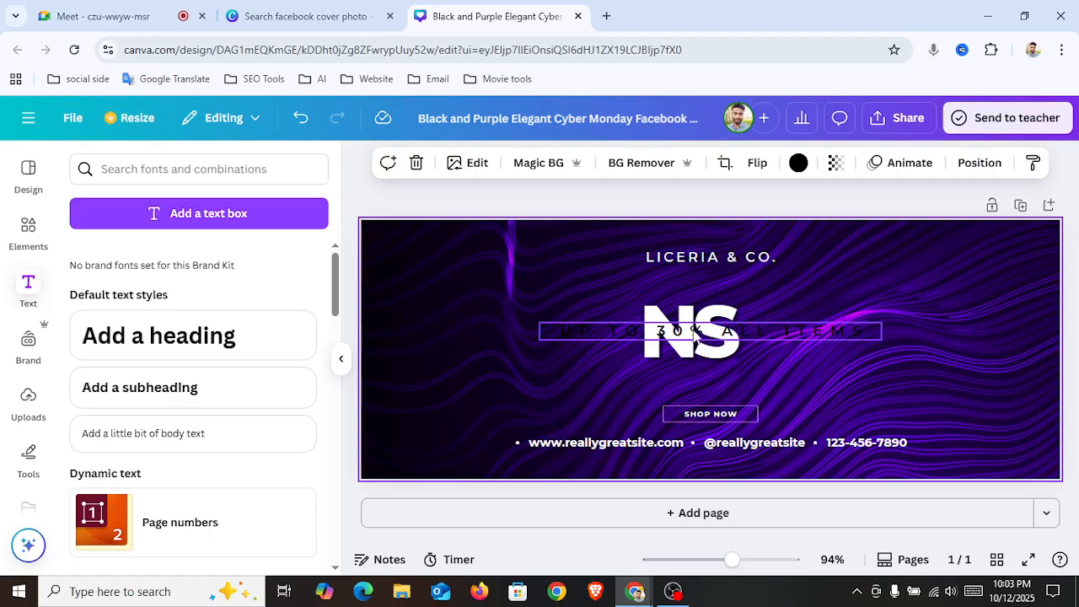
left_click(608, 334)
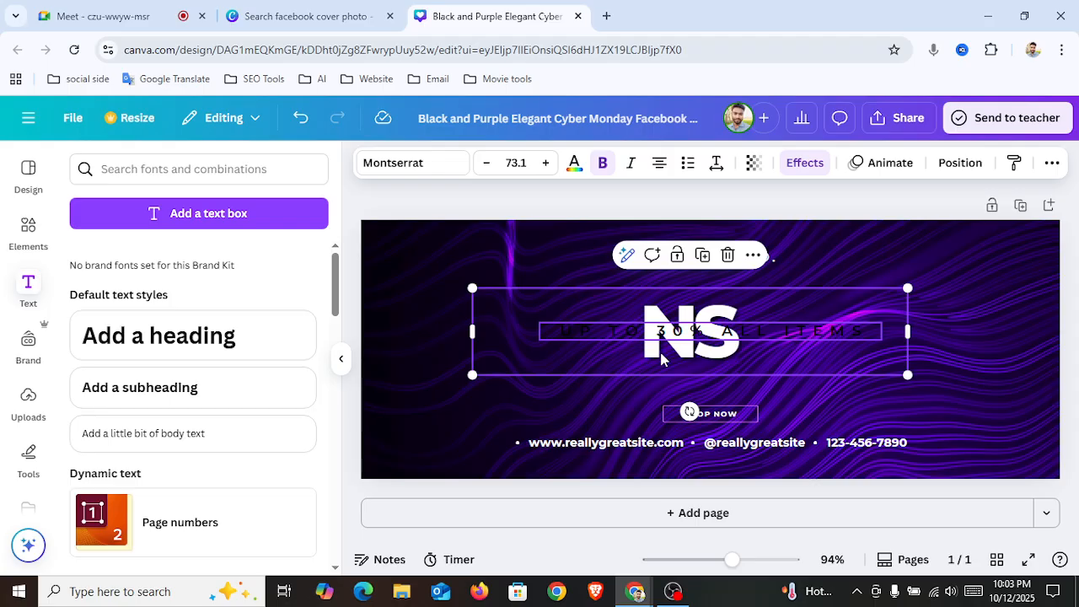
left_click(624, 399)
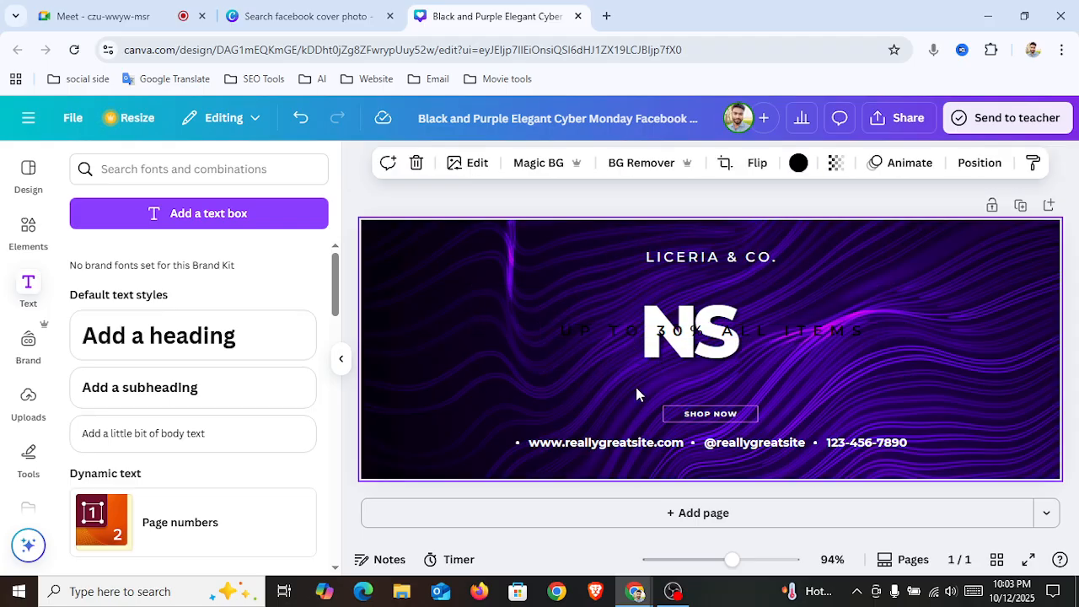
left_click(687, 320)
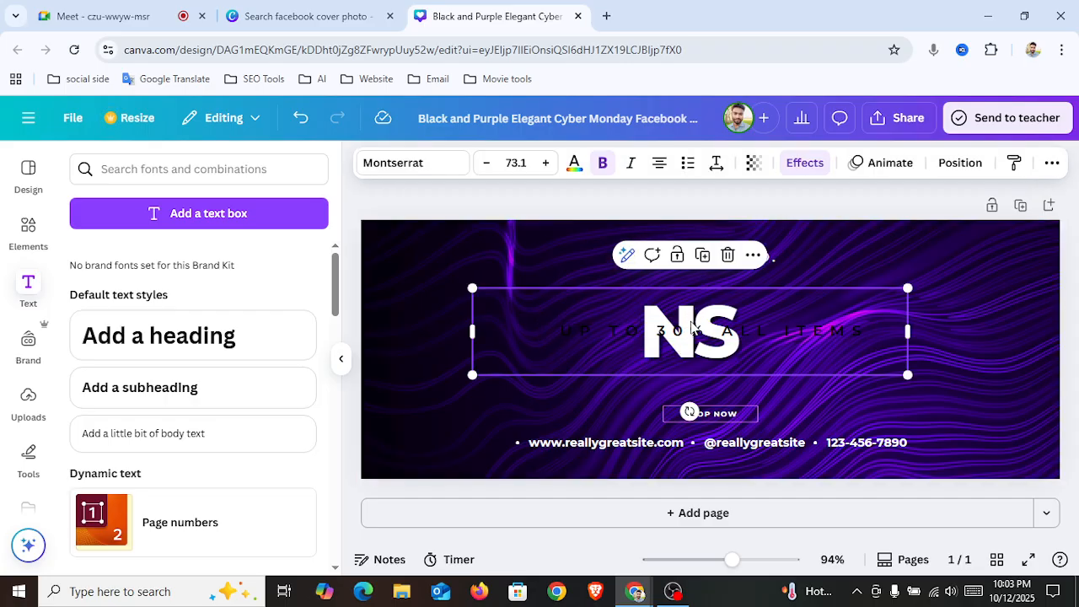
left_click(690, 352)
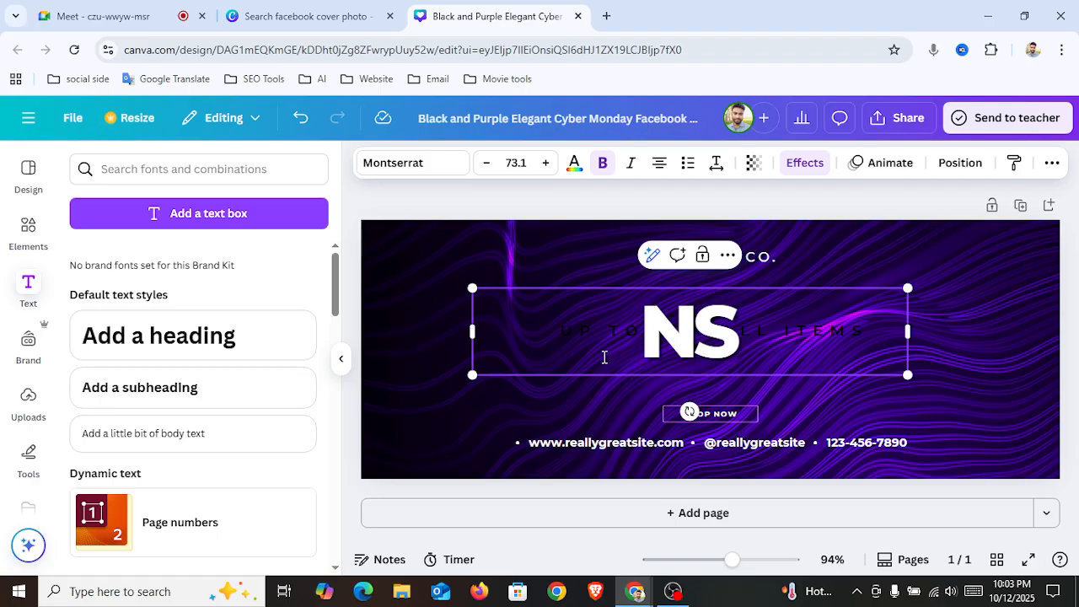
left_click(614, 394)
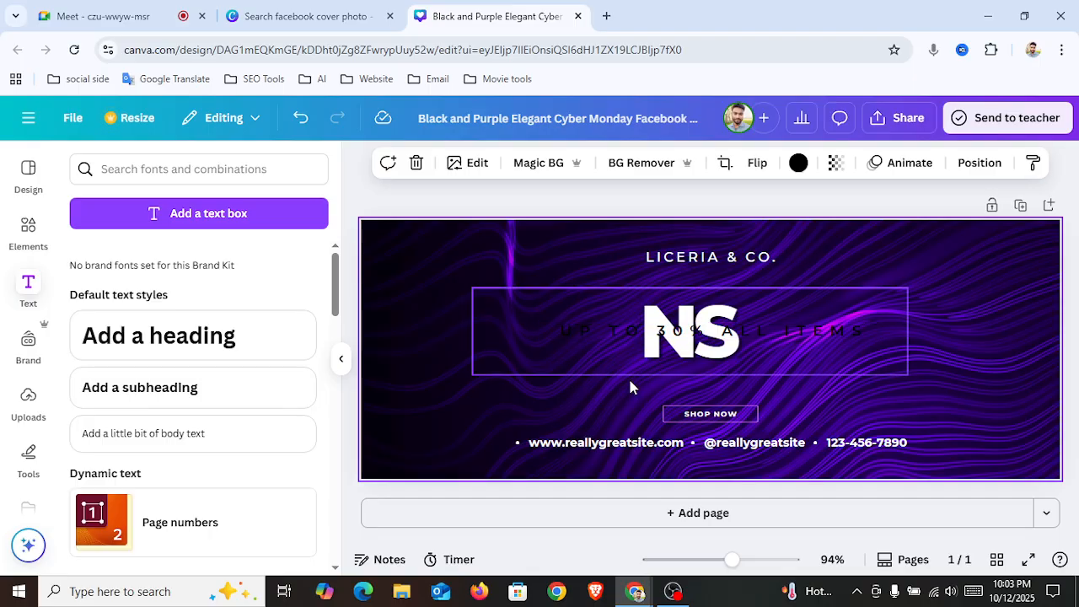
Check the Google Meet call, then return to the Canva cover design.
left_click(126, 8)
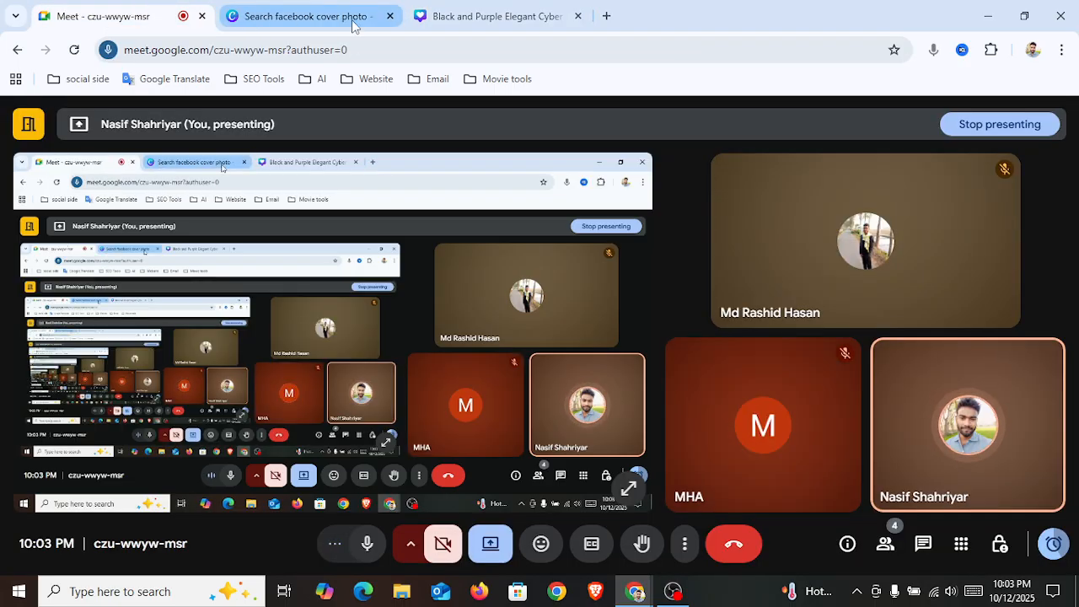
mouse_move(352, 25)
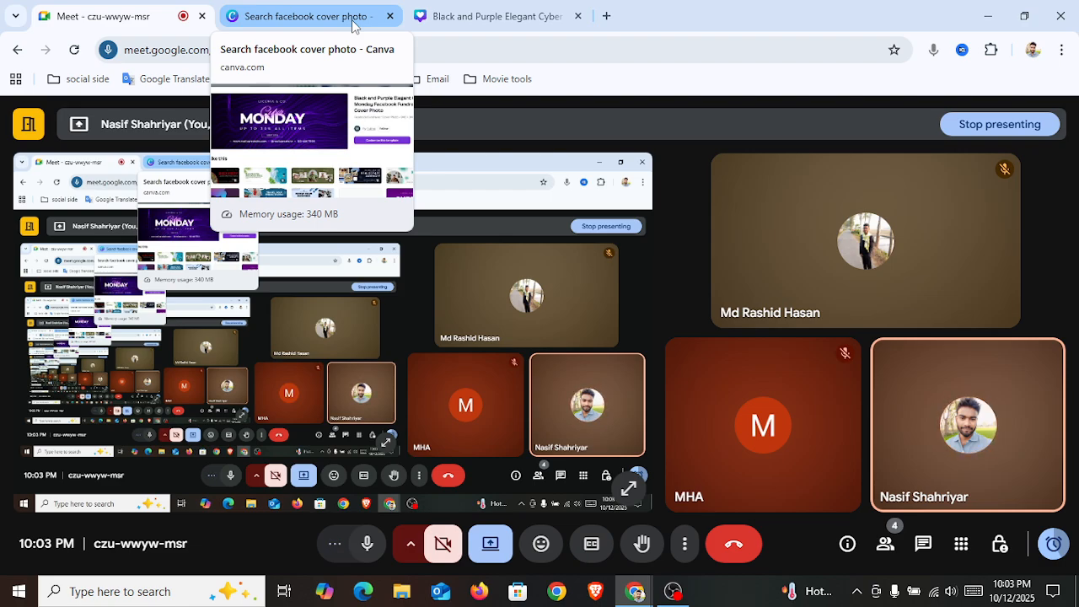
mouse_move(419, 6)
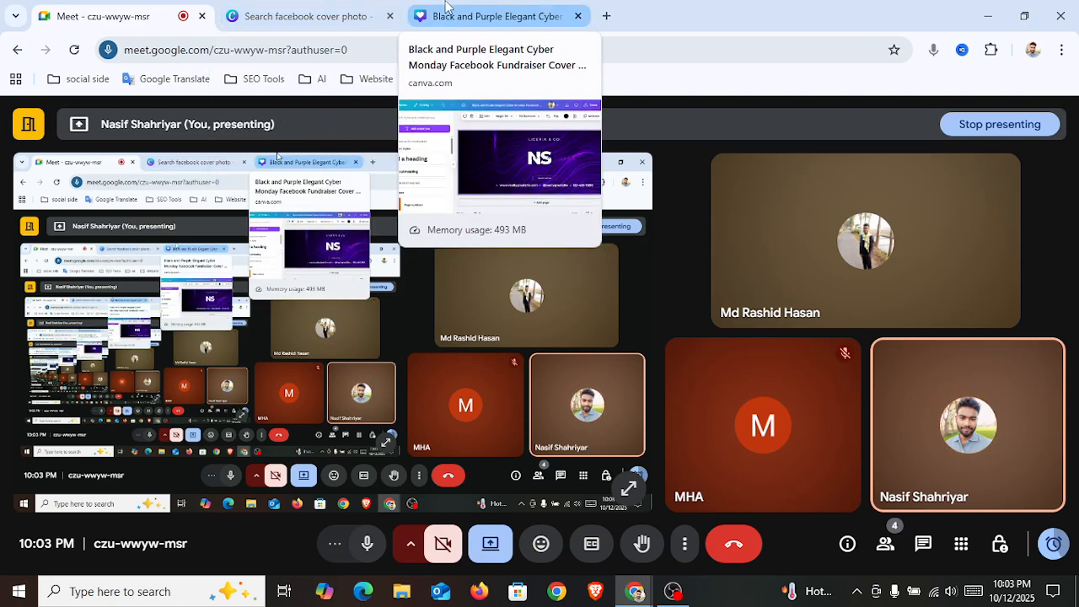
left_click(447, 5)
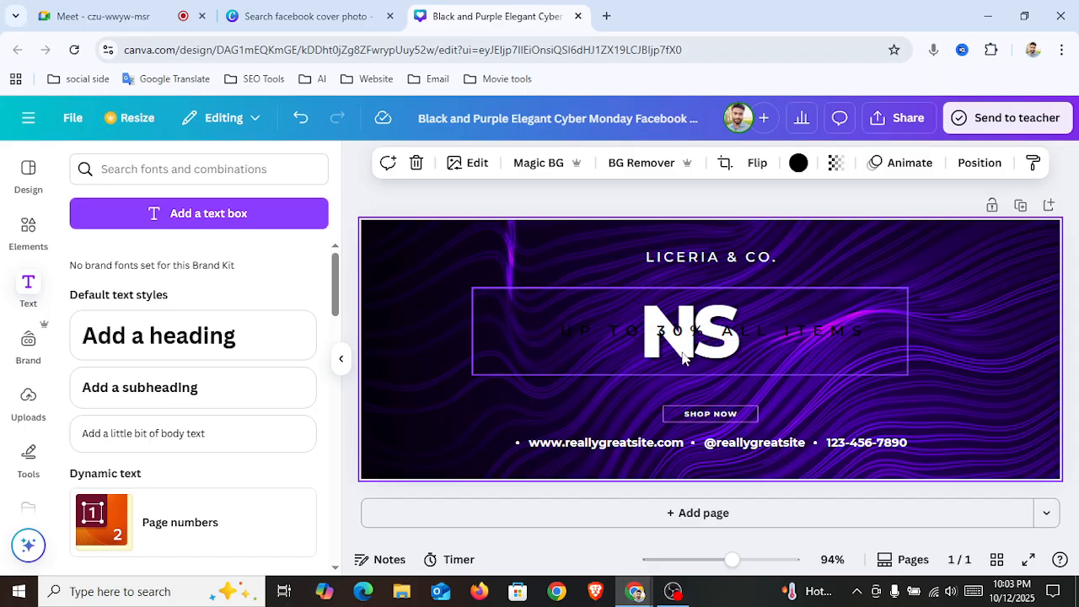
Bring the "NS" heading forward so it sits above the black "UP TO 30% ALL ITEMS" line.
left_click(683, 358)
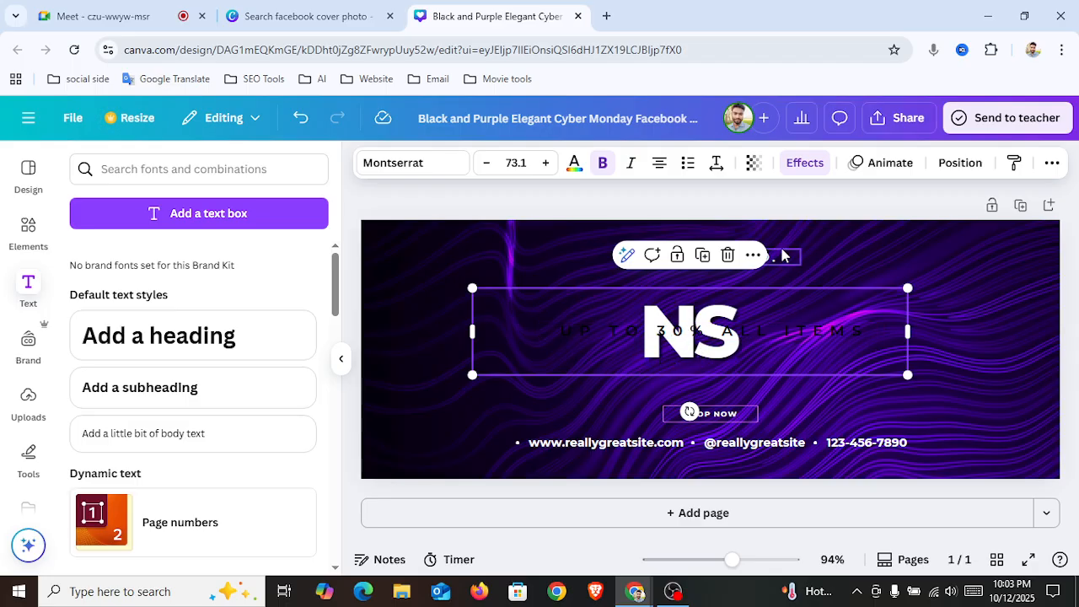
left_click(961, 164)
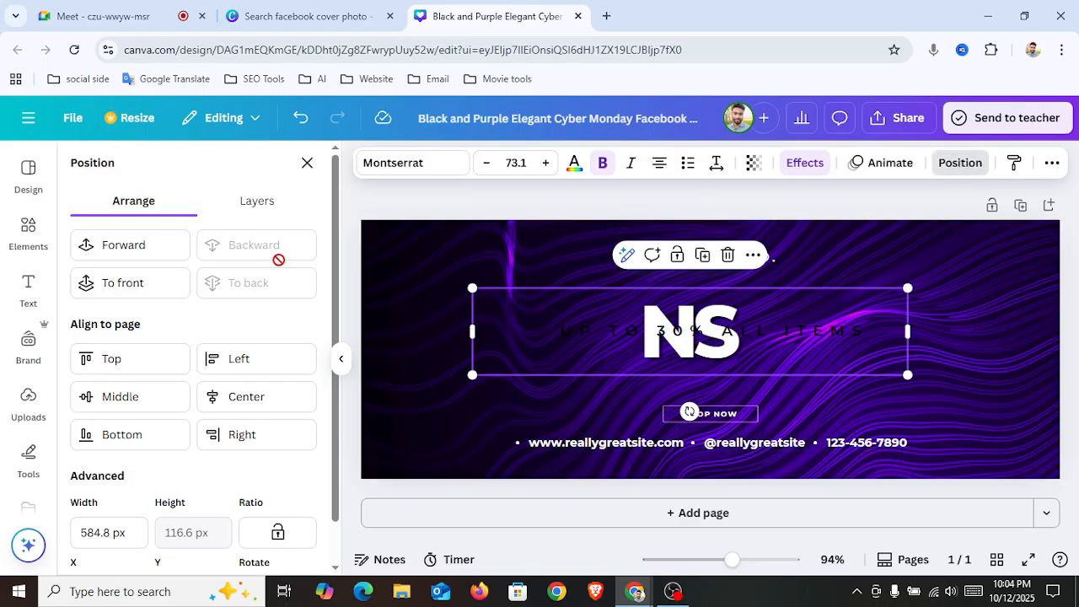
left_click(115, 249)
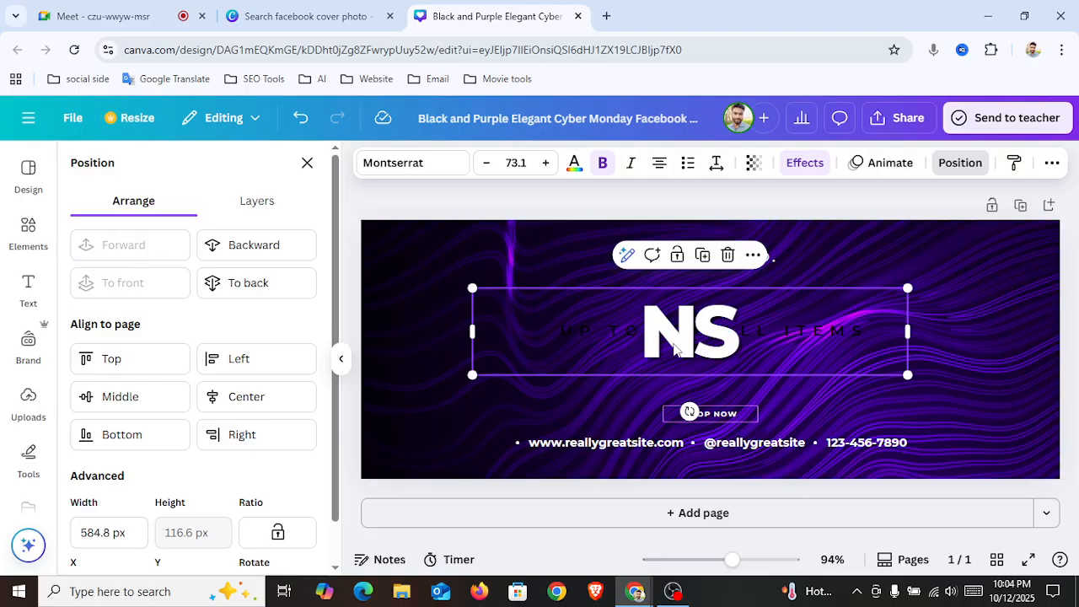
left_click(634, 396)
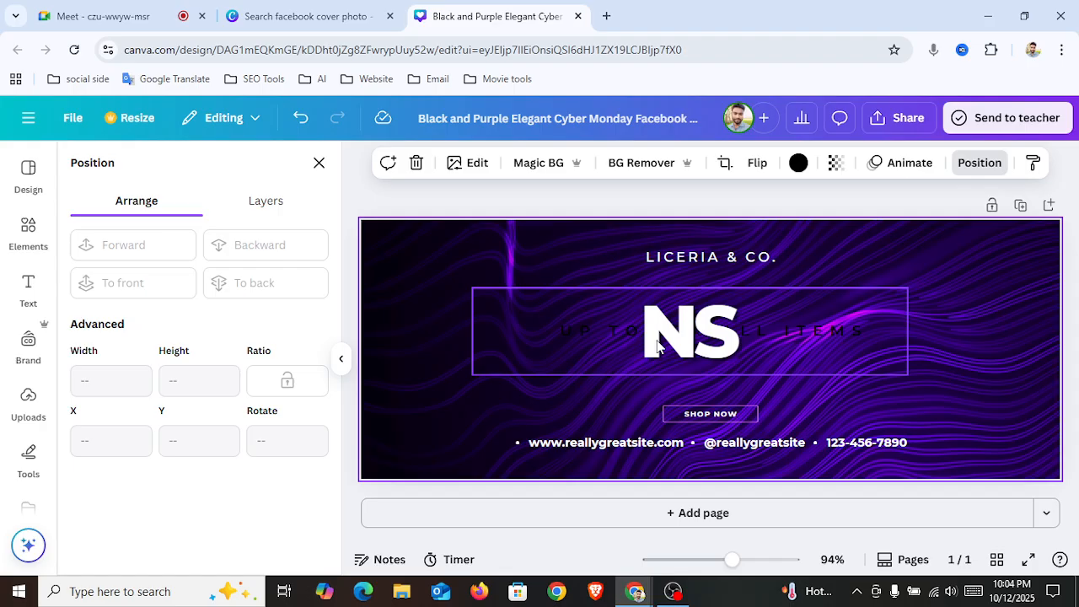
Send the "NS" heading backward behind the "UP TO 30% ALL ITEMS" line and deselect it.
left_click(576, 304)
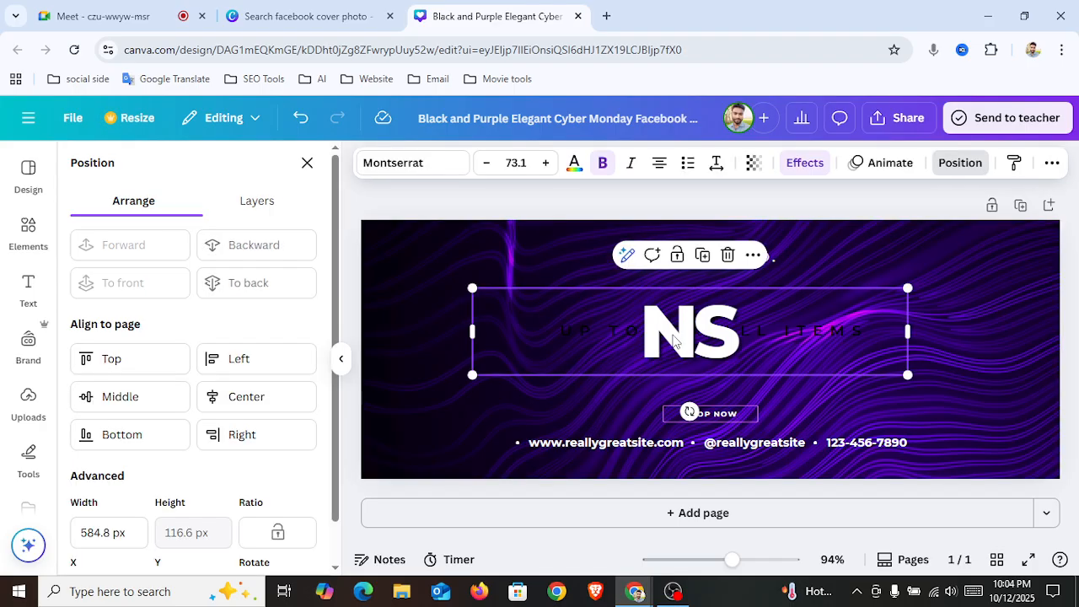
left_click(268, 244)
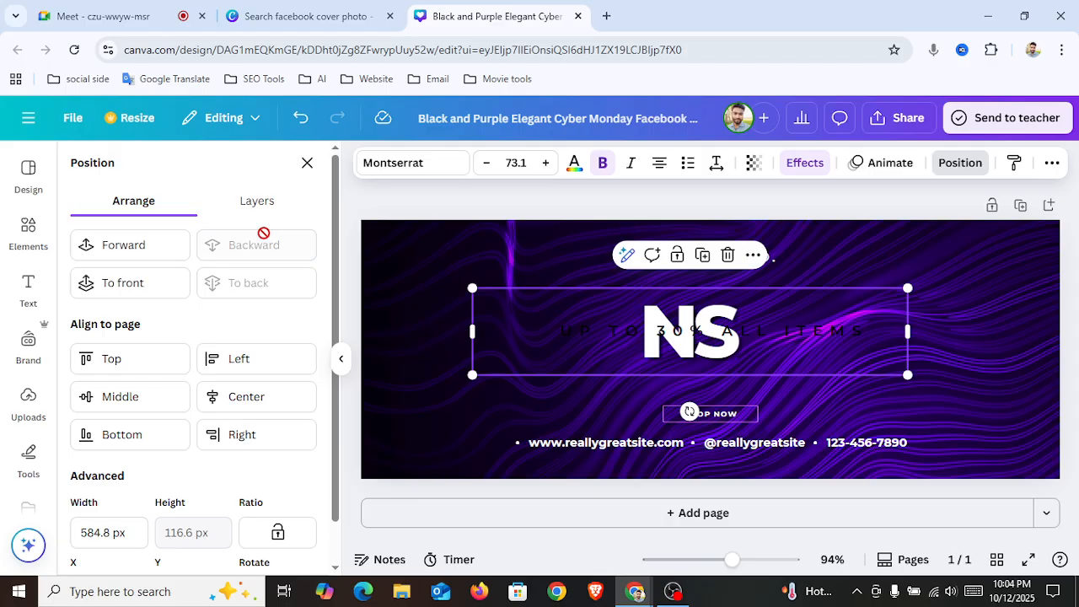
left_click(504, 397)
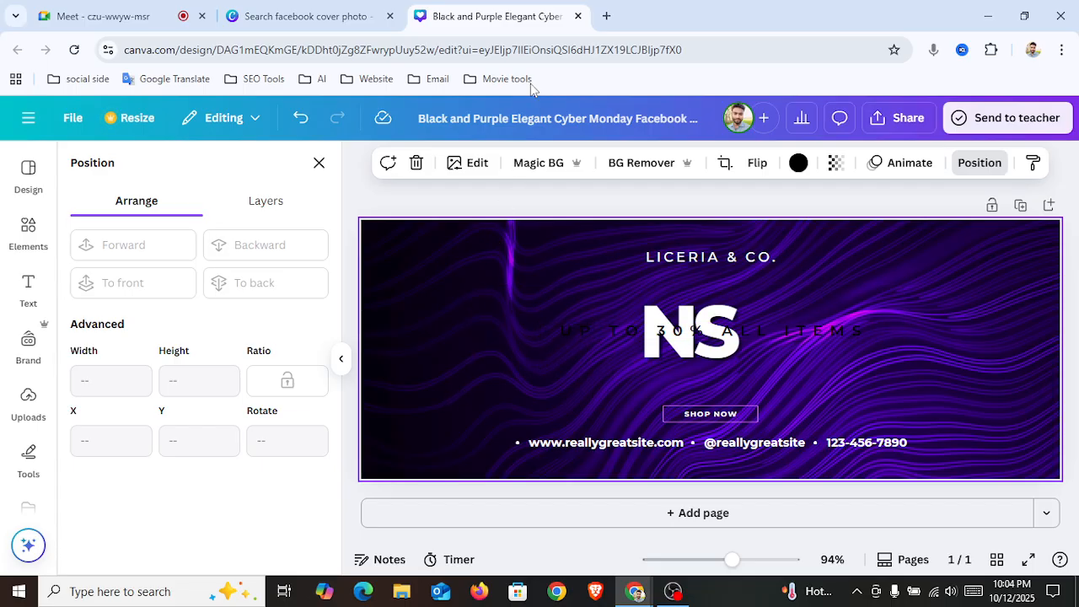
Close the Cyber Monday cover and its template preview, and create a blank Facebook Fundraiser Cover Photo from the template results.
left_click(576, 17)
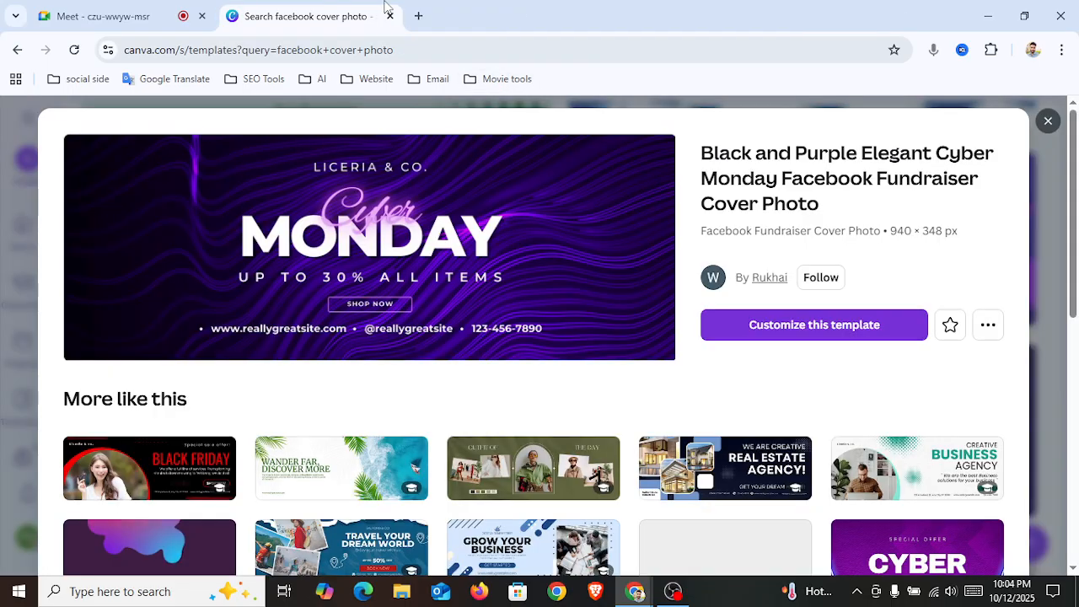
left_click(1046, 122)
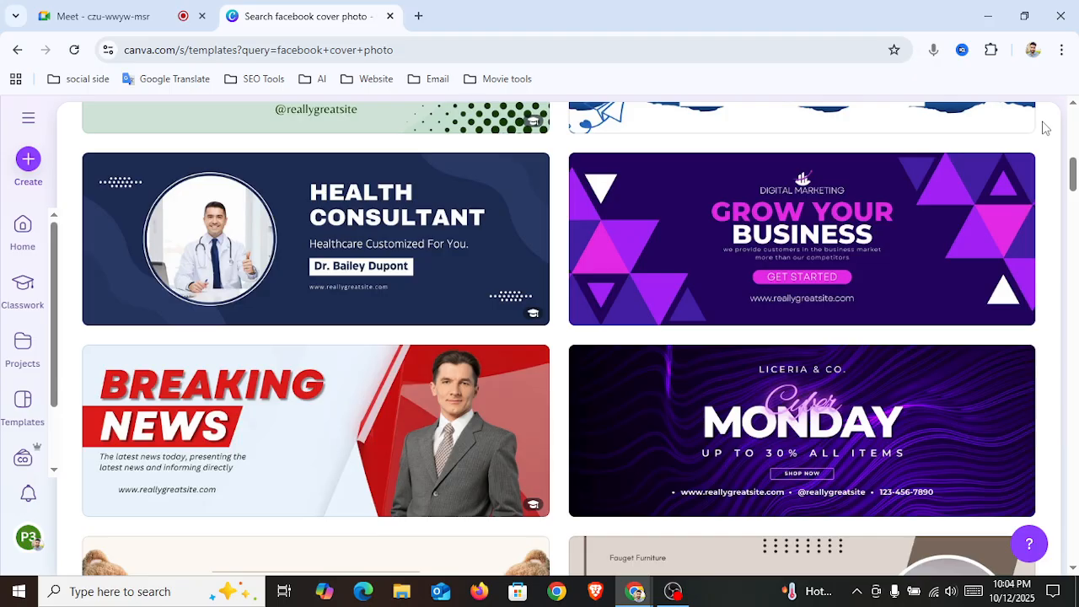
left_click_drag(1073, 175, 1073, 147)
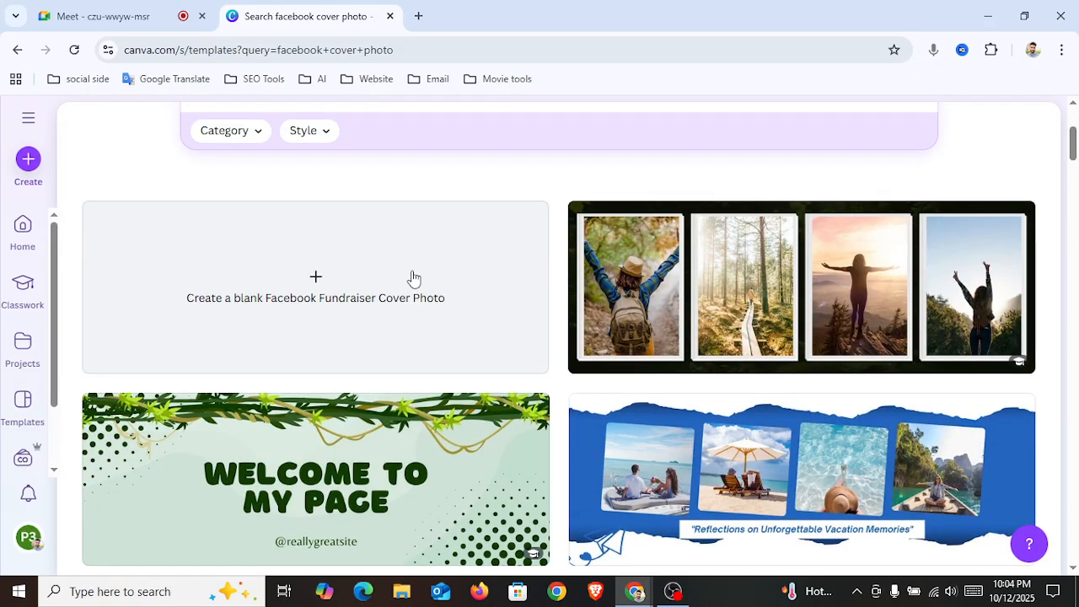
left_click(332, 287)
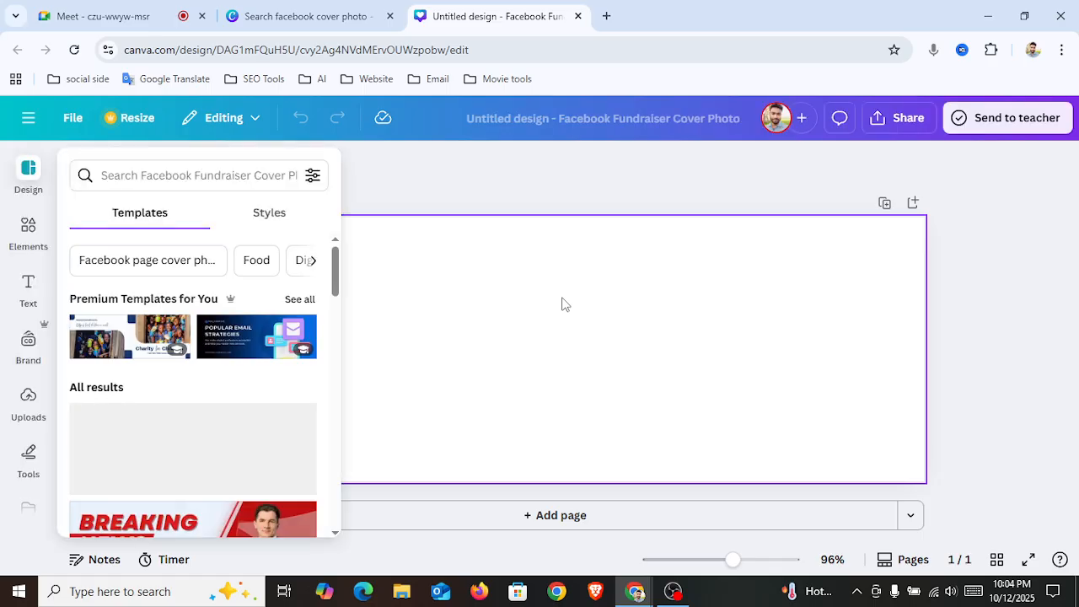
Show the Elements library for the blank Facebook cover and dismiss it.
left_click(563, 304)
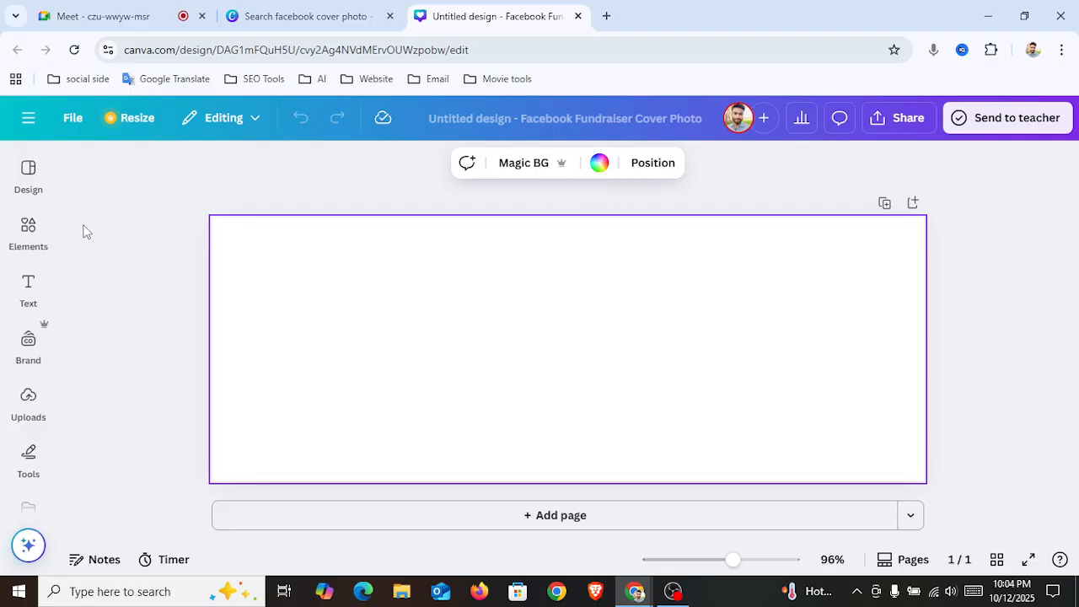
left_click(27, 227)
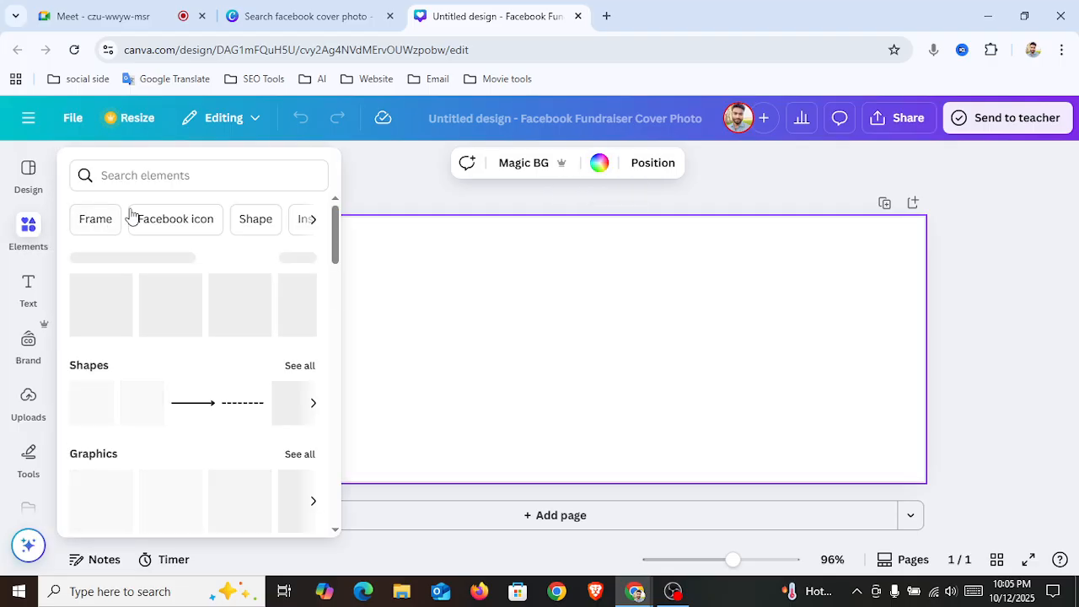
left_click(586, 308)
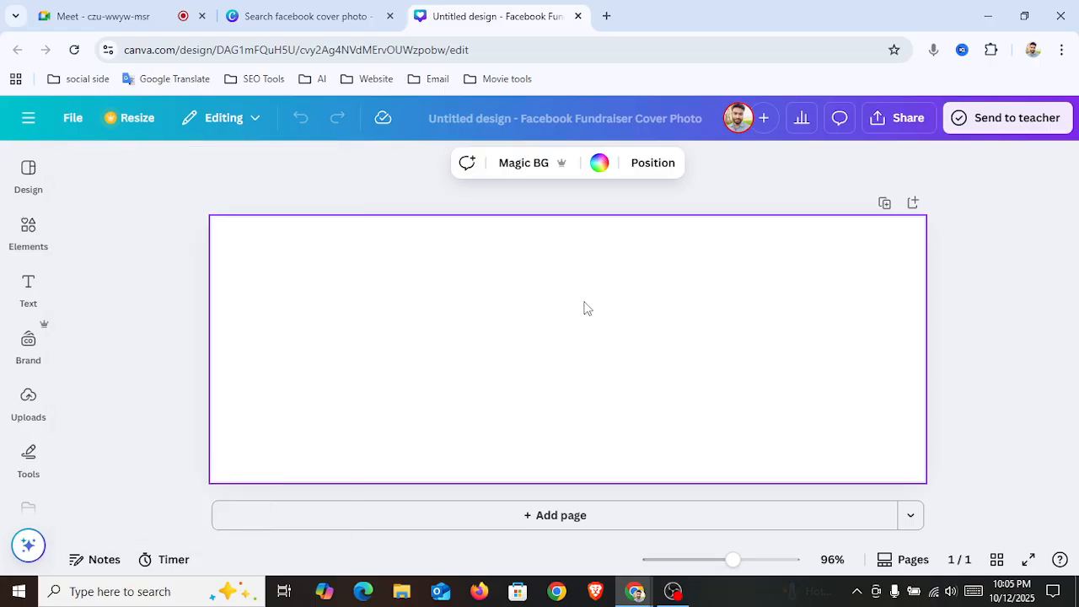
Close the blank Facebook cover design and return to the Canva home page.
left_click(578, 16)
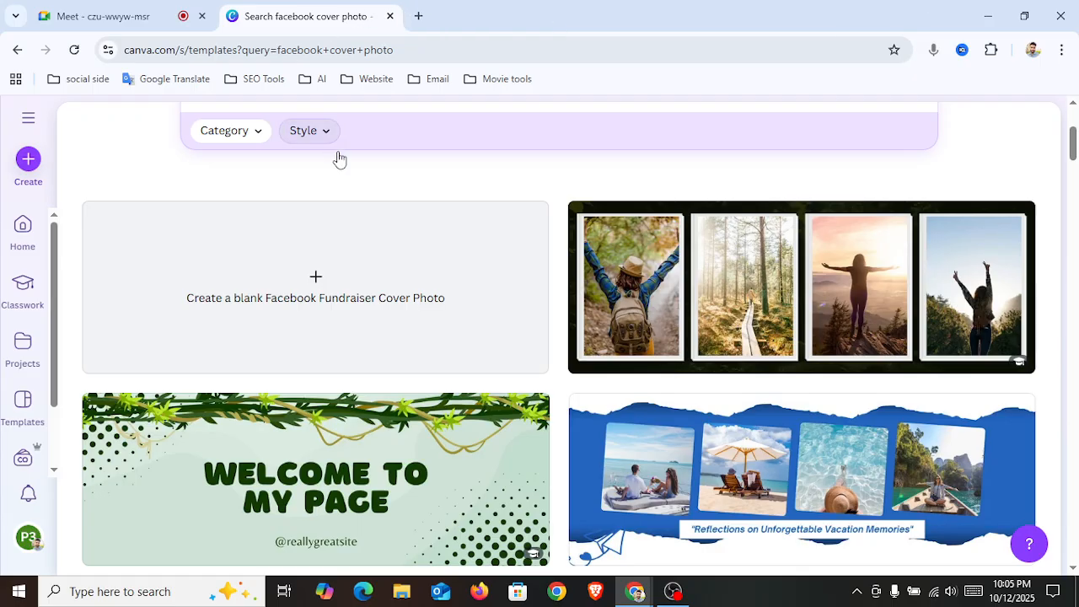
scroll(1074, 142, "up", 3)
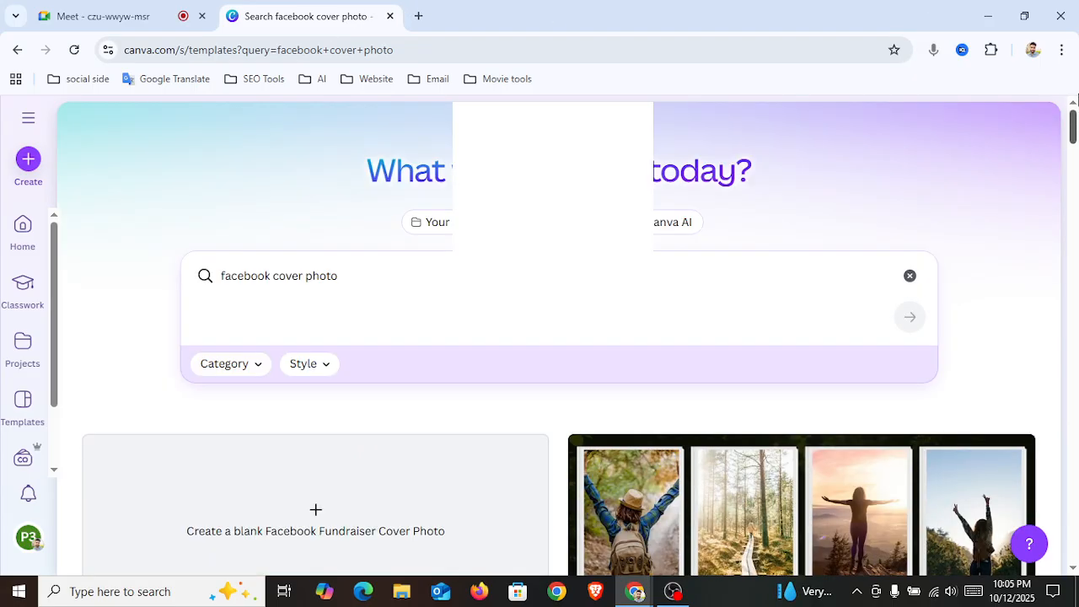
left_click(11, 232)
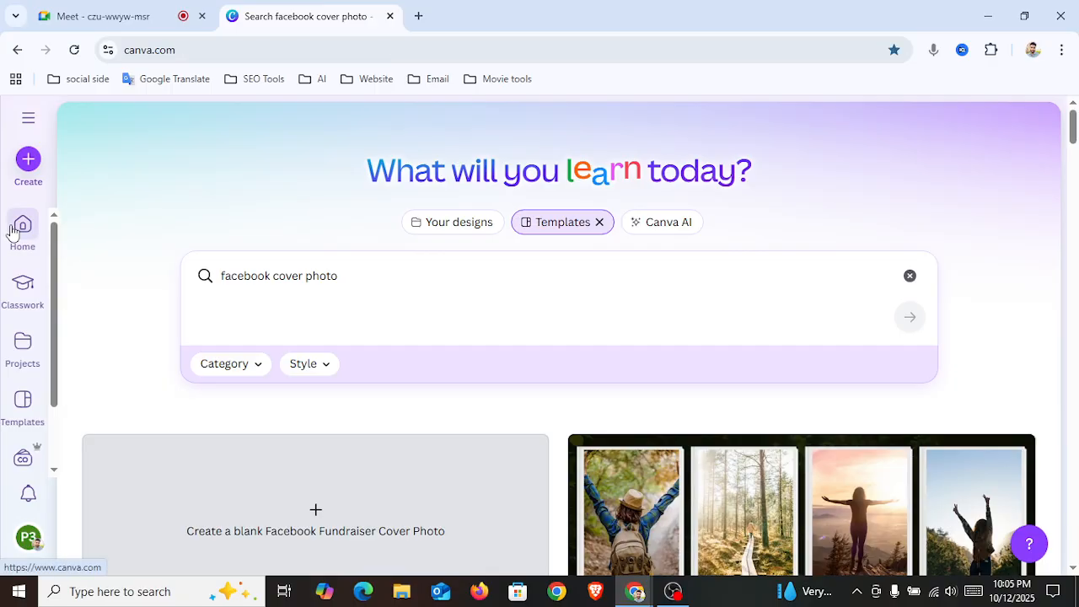
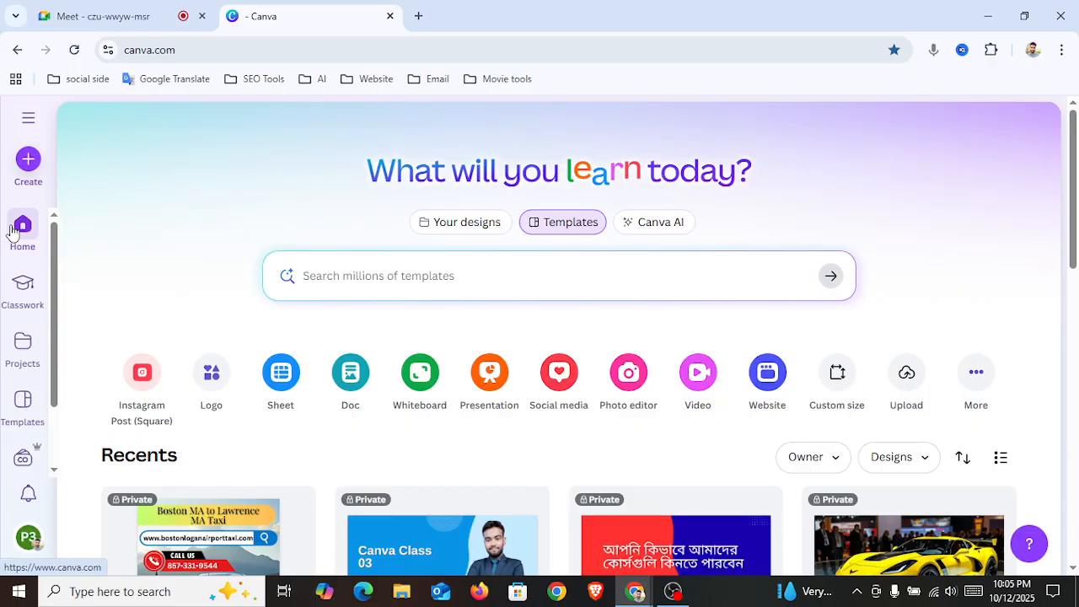
Start a new custom-size design and choose px as its unit.
left_click(28, 160)
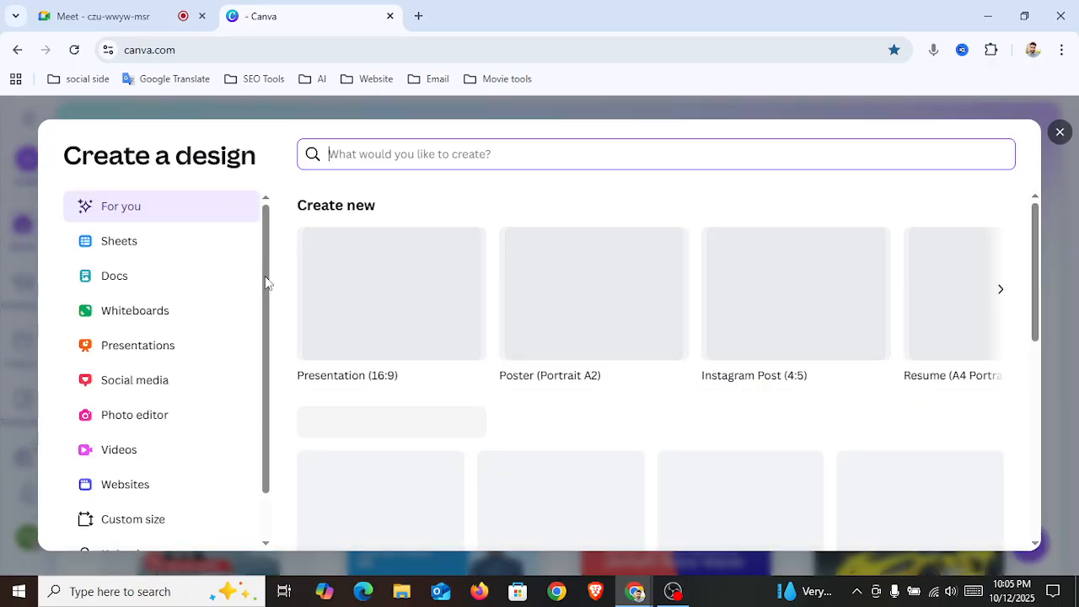
scroll(274, 396, "down", 2)
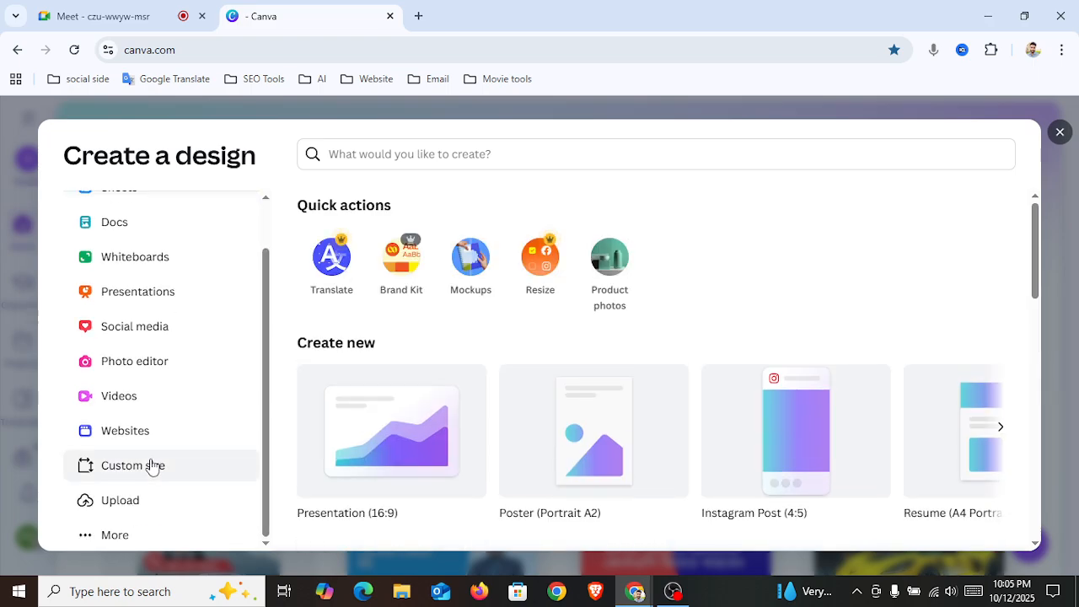
left_click(126, 466)
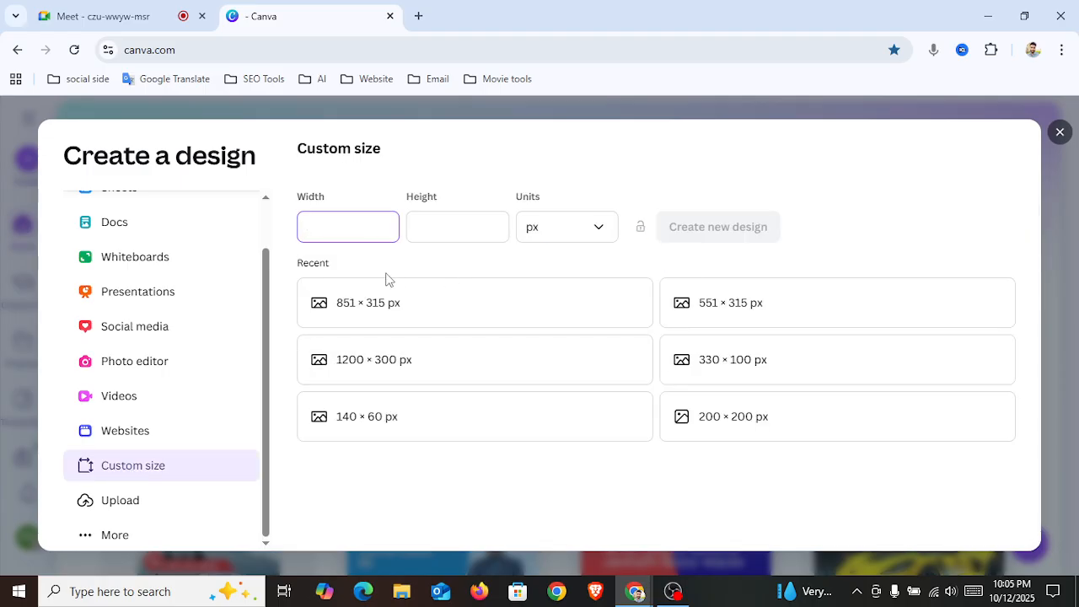
left_click(596, 226)
left_click(596, 226)
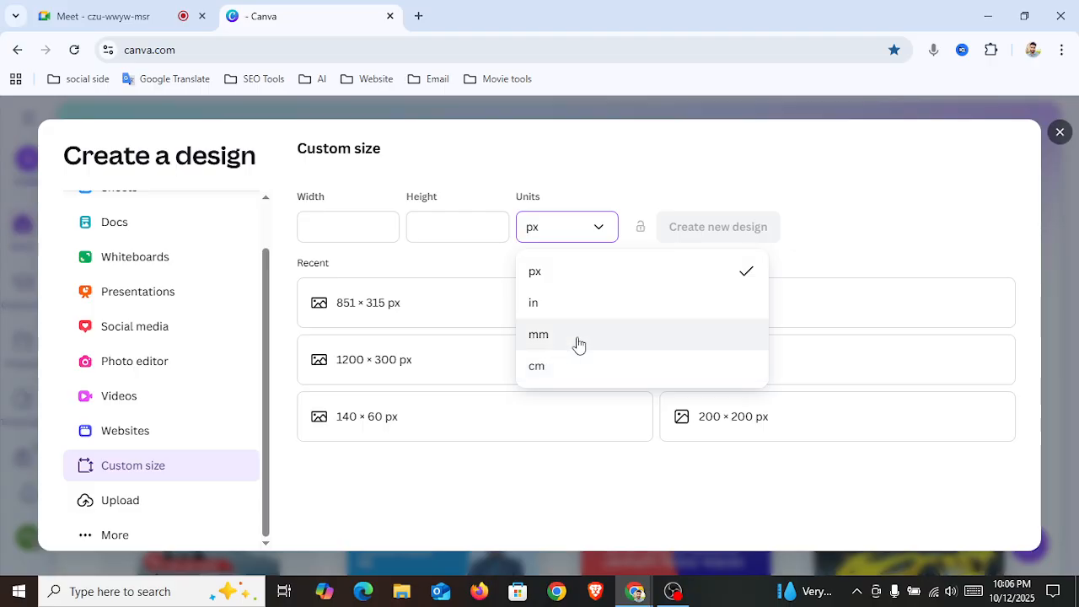
left_click(570, 273)
Set the custom size to 700 px wide and 200 px high and create the design.
left_click(349, 226)
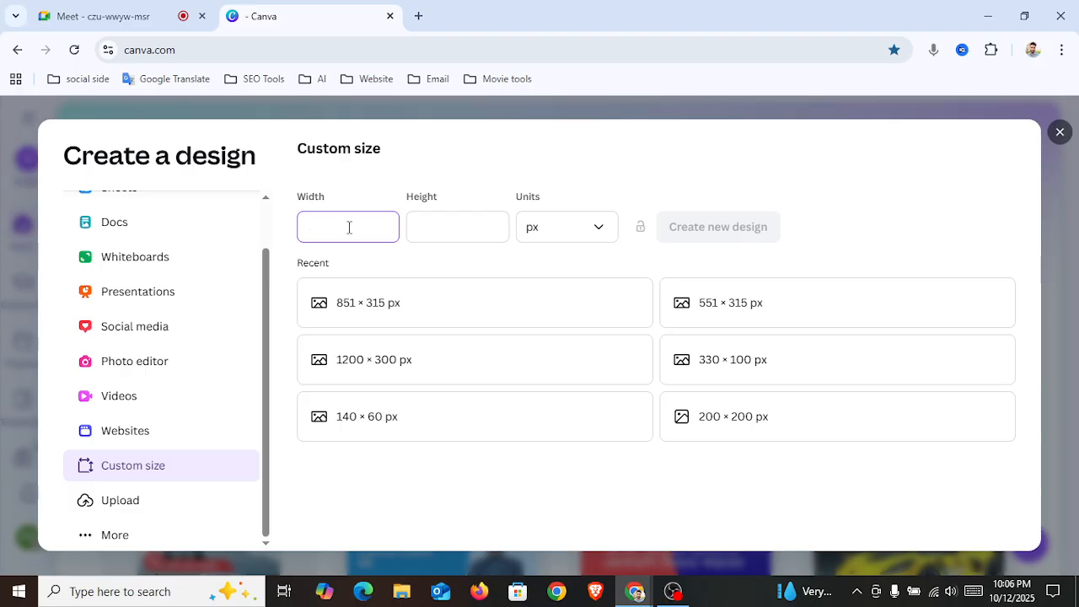
type("700")
left_click(464, 224)
type("200")
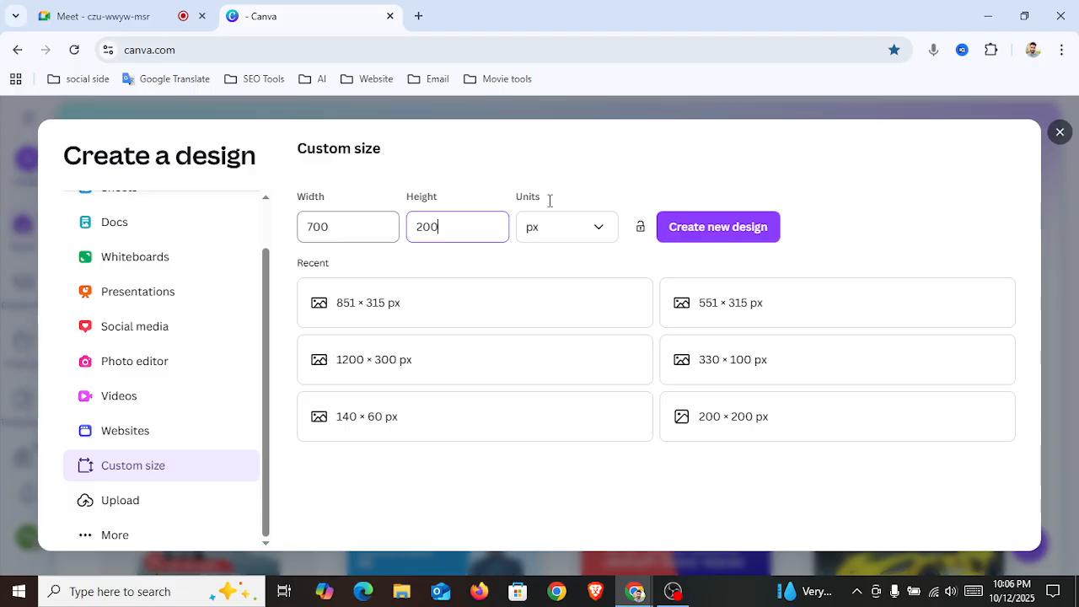
left_click(692, 227)
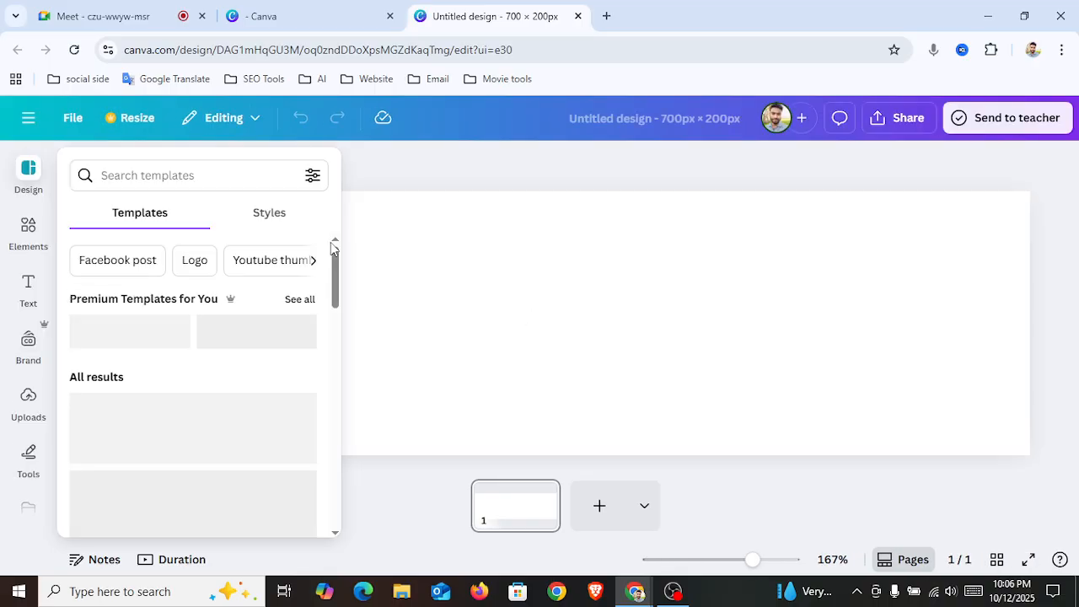
Look at the Elements library on the blank 700 × 200 px canvas, and close the design and the custom-size setup.
left_click(403, 281)
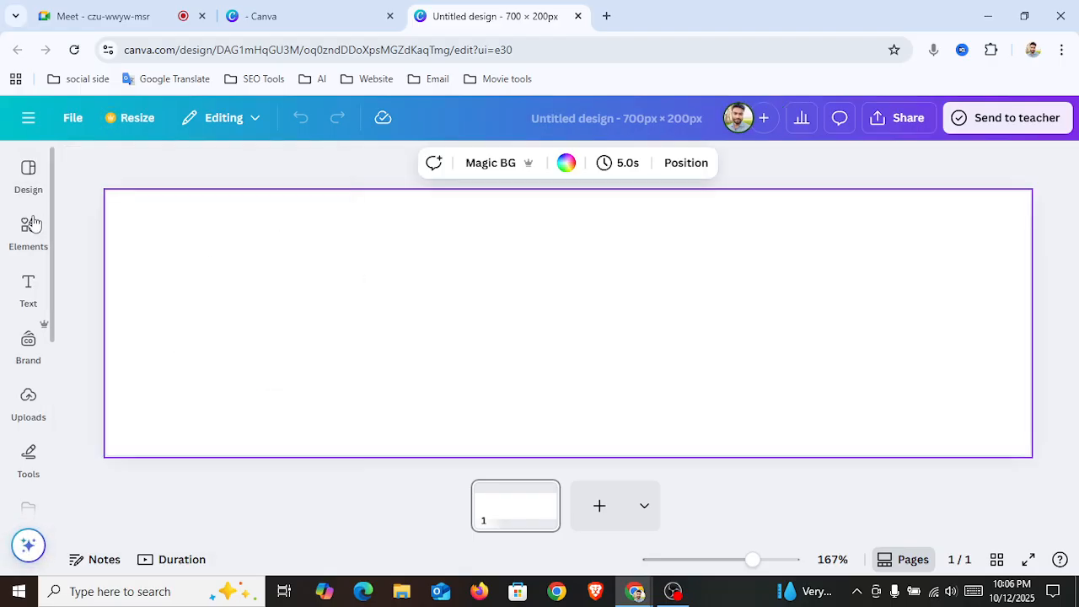
left_click(30, 224)
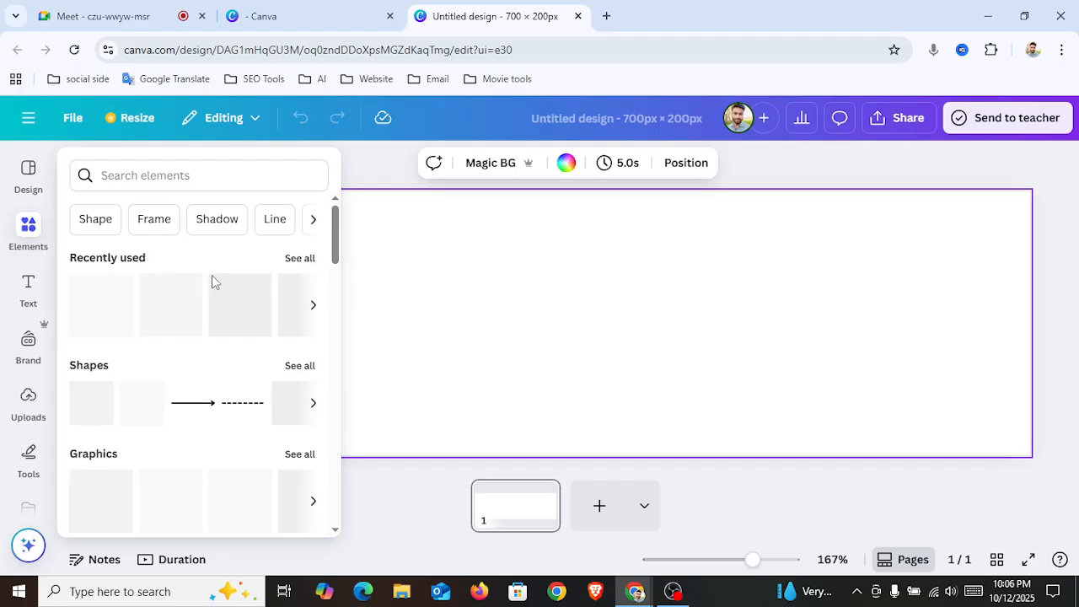
left_click(475, 278)
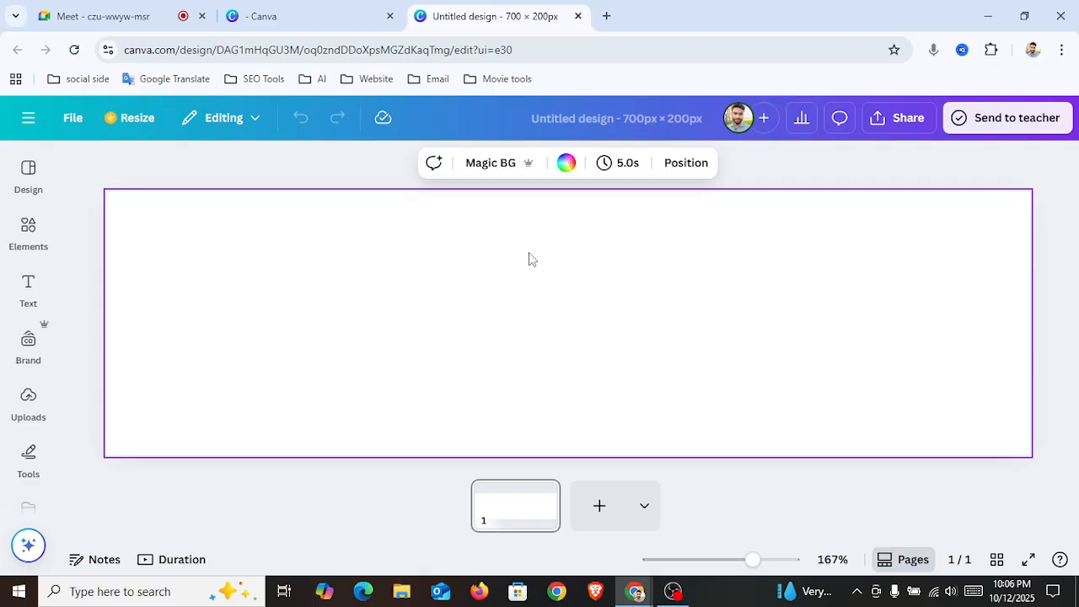
left_click(578, 16)
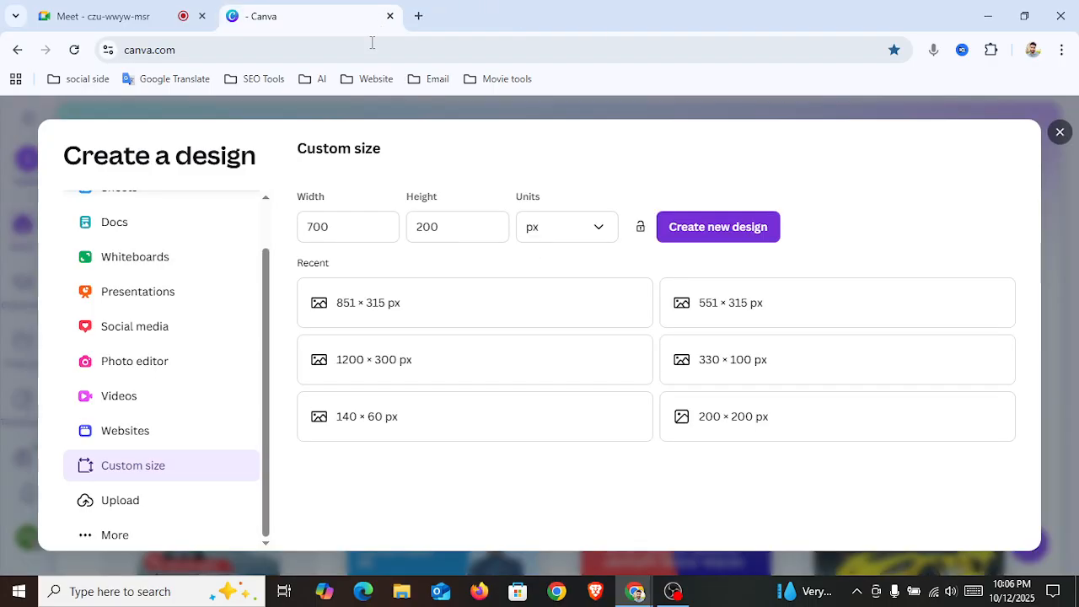
left_click(1059, 132)
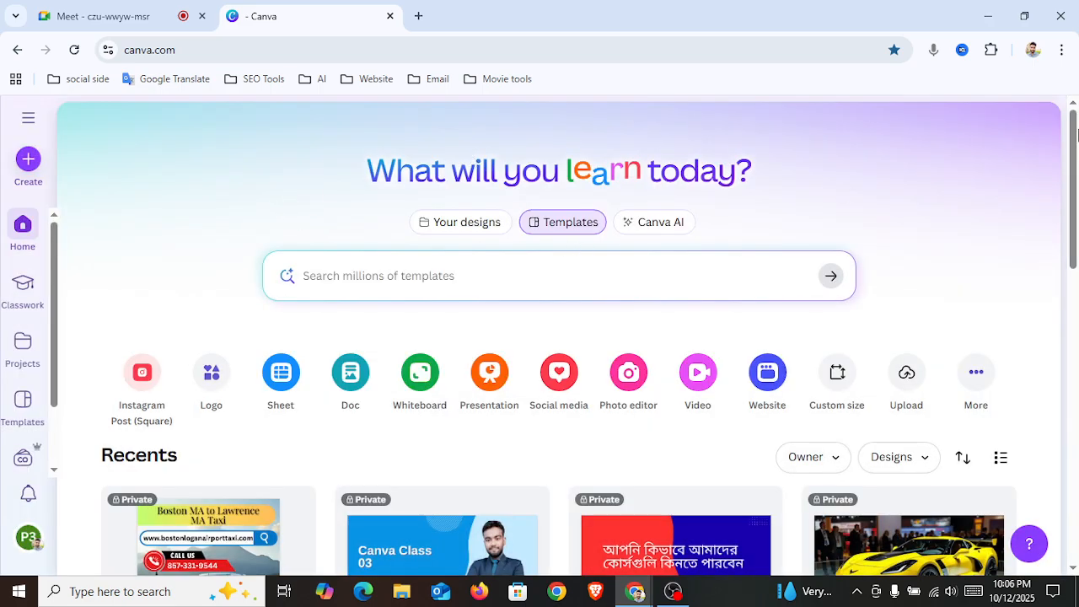
Open the yellow sports car design from the recent designs and close it again.
scroll(1075, 210, "down", 2)
scroll(1075, 211, "down", 1)
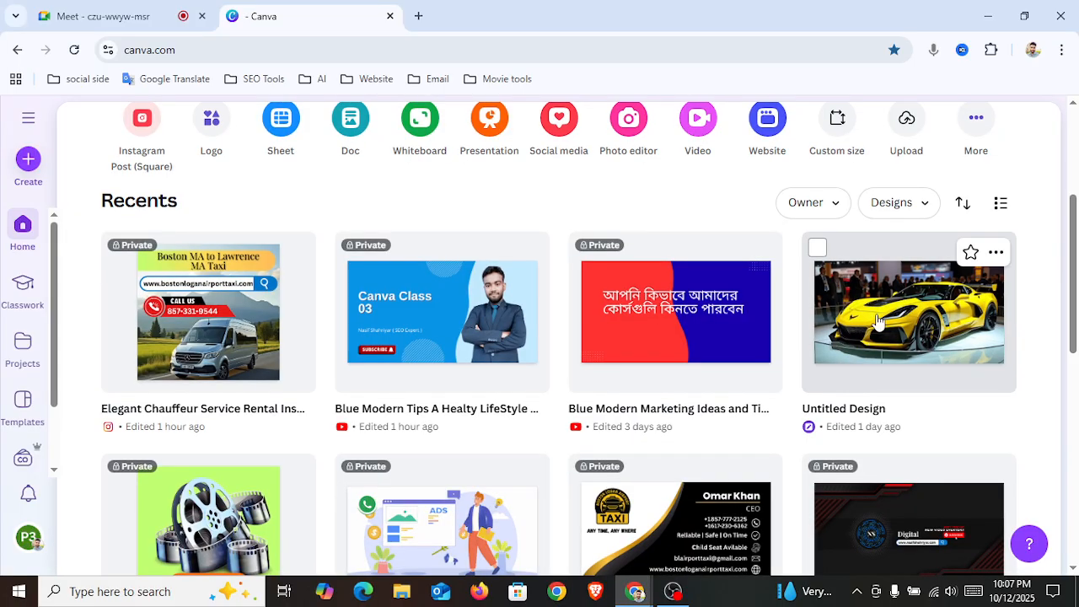
left_click(889, 316)
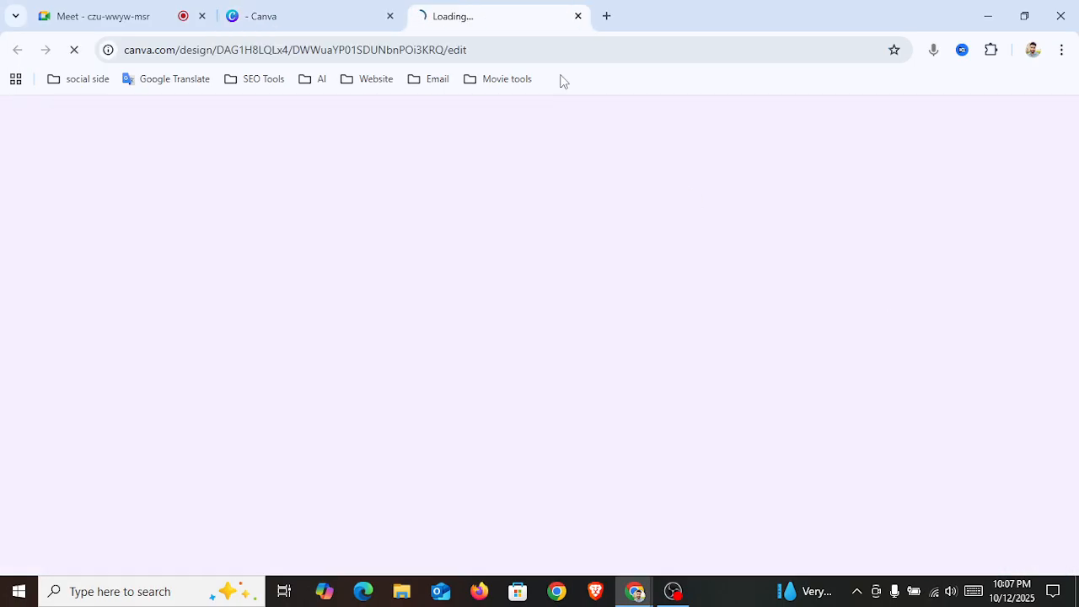
left_click(577, 16)
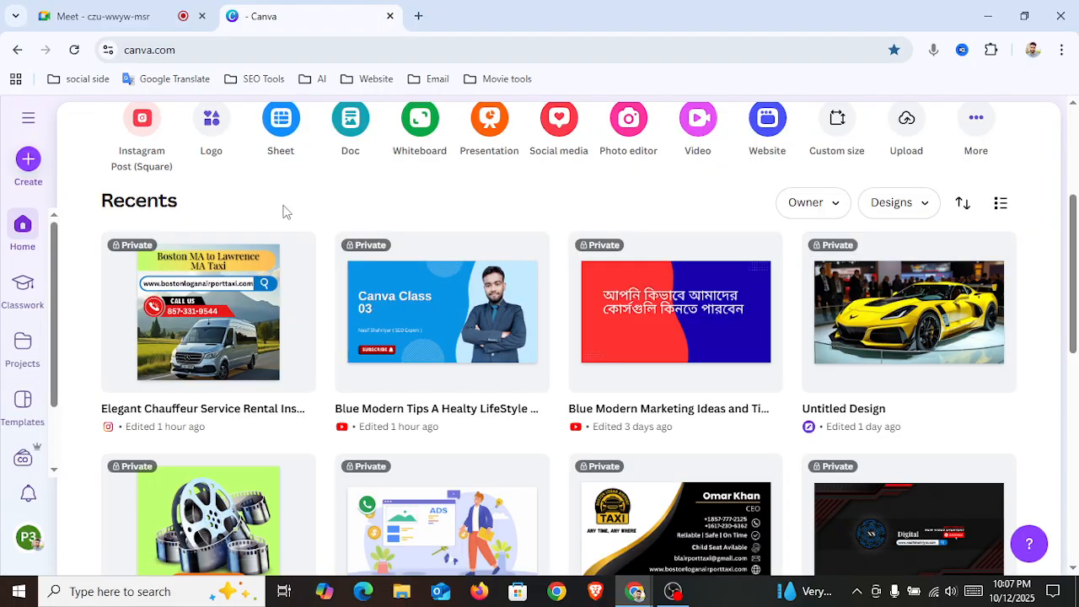
Return to the start of the Canva home page and switch to the Google Meet call.
left_click_drag(1074, 253, 1072, 135)
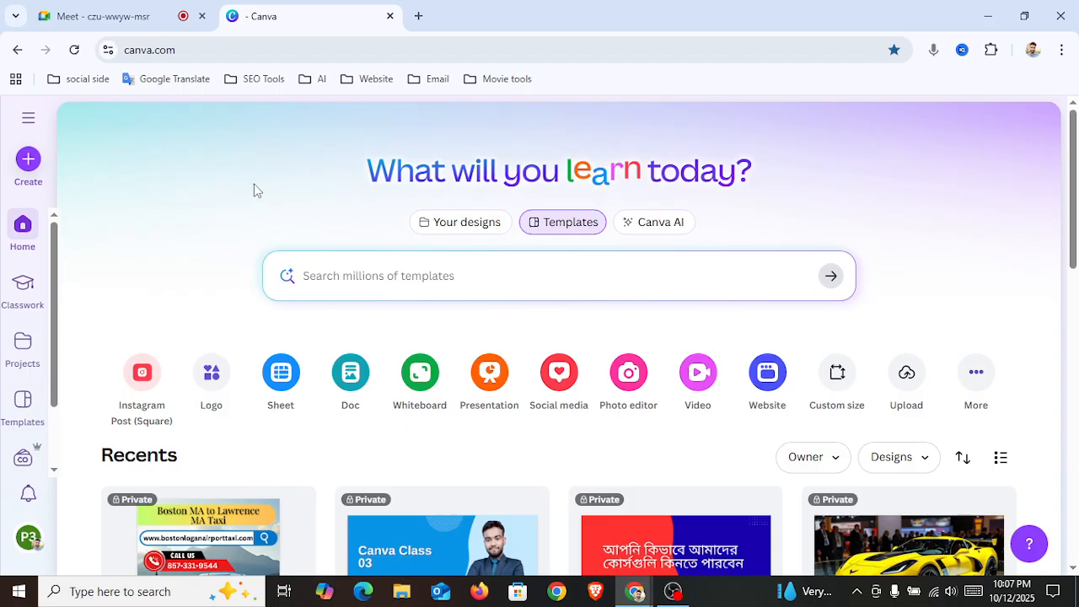
left_click(101, 16)
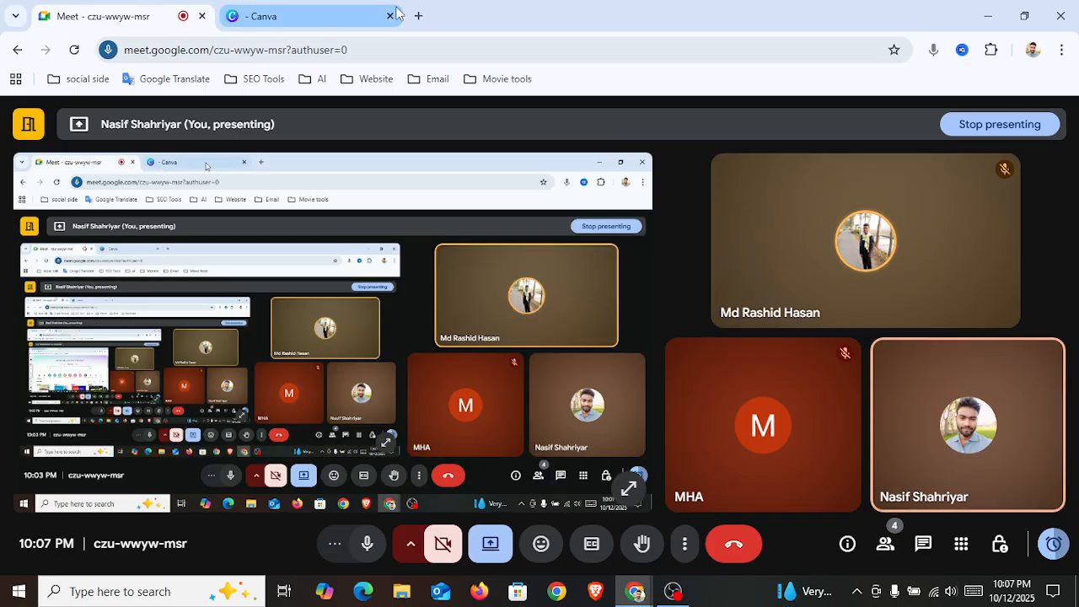
Switch back to Canva and upload the image Flux_Dev_highresolution_stock_photo_of_A_sleek_modern_Lamborgh_0 from Downloads through the design creation options.
left_click(308, 17)
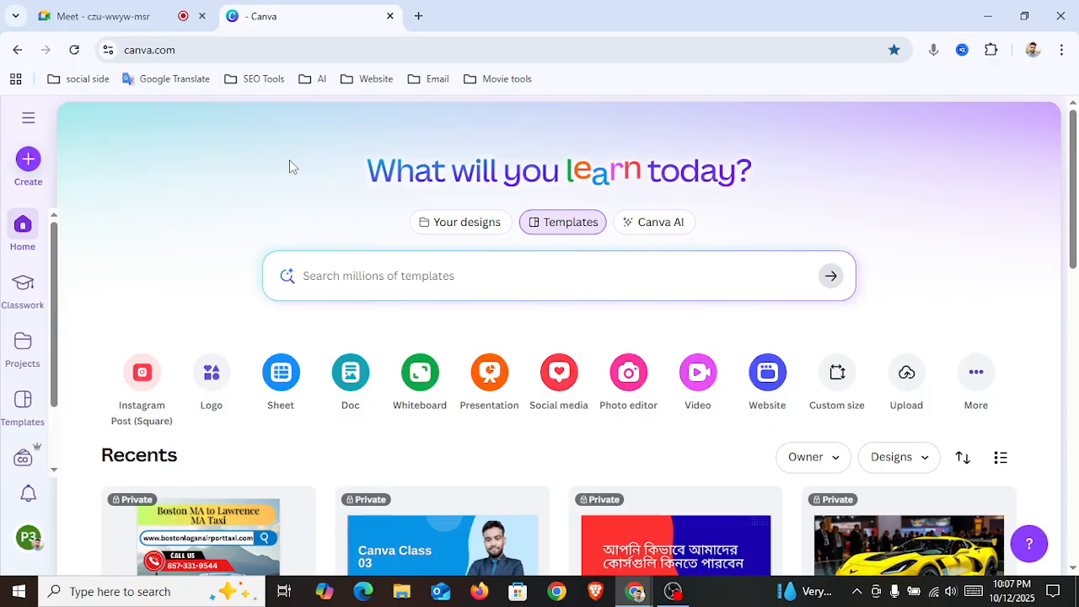
left_click(28, 159)
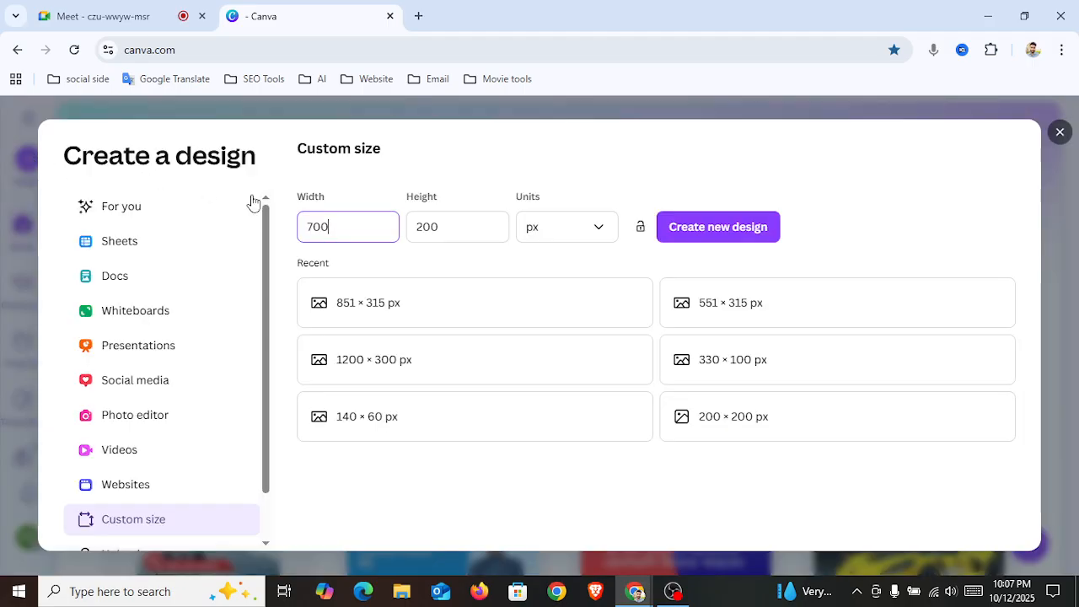
left_click_drag(266, 239, 276, 420)
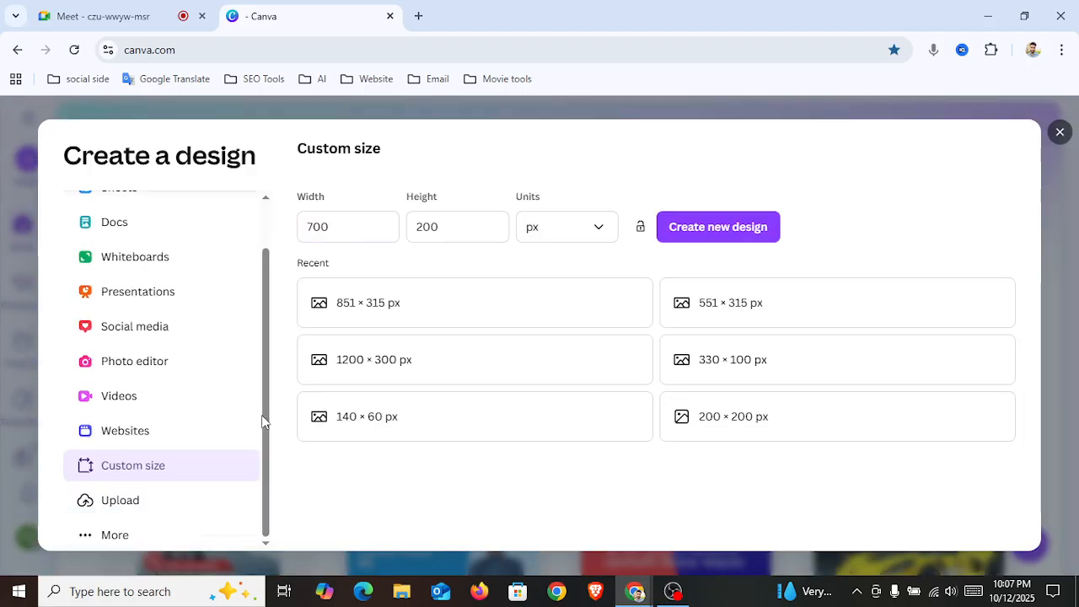
left_click(132, 502)
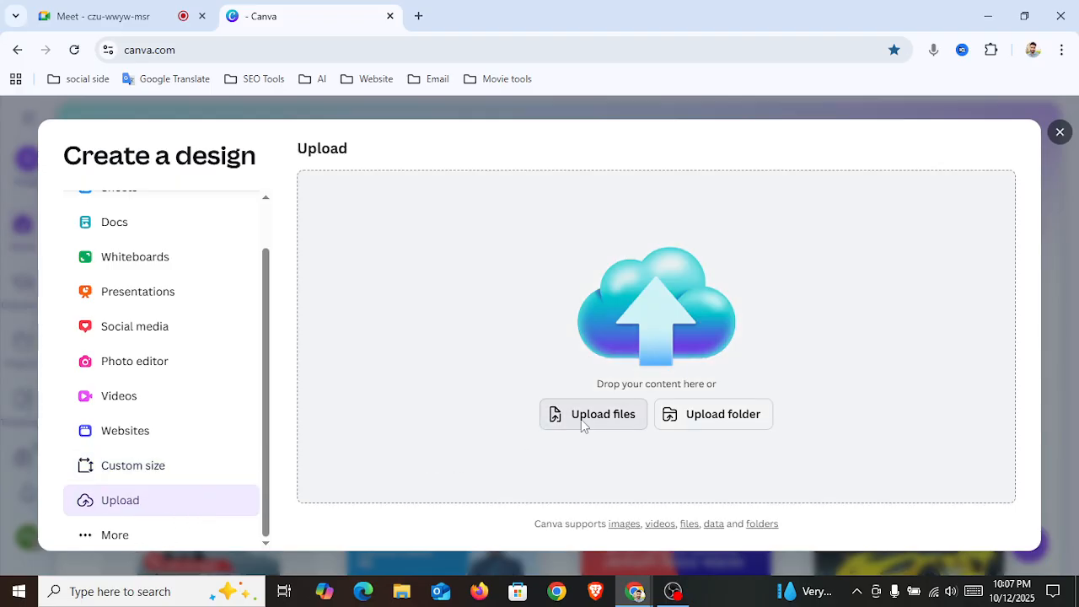
left_click(581, 419)
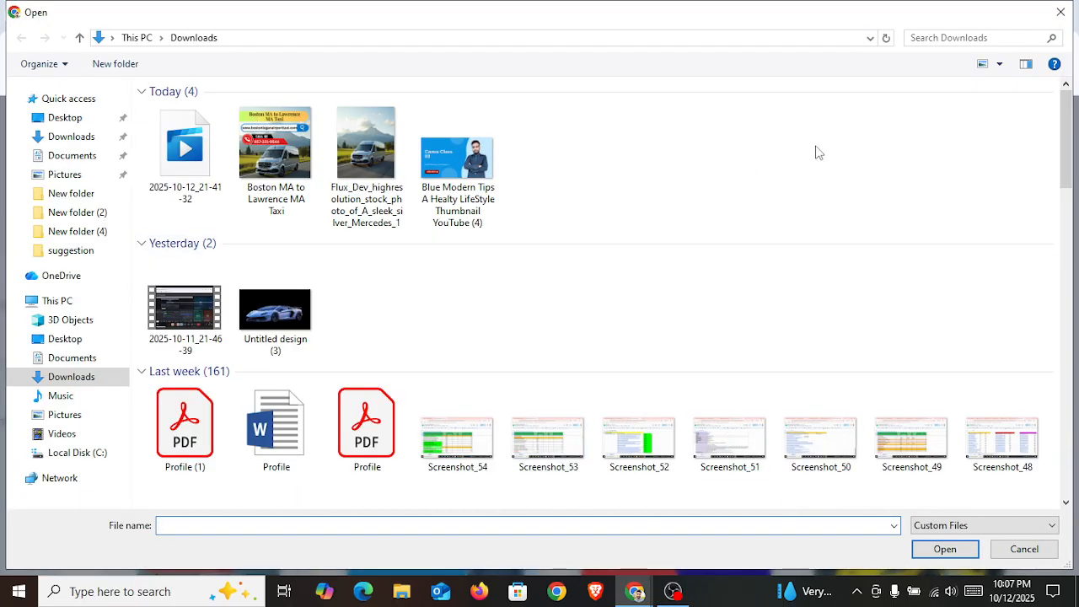
left_click_drag(1068, 152, 1068, 319)
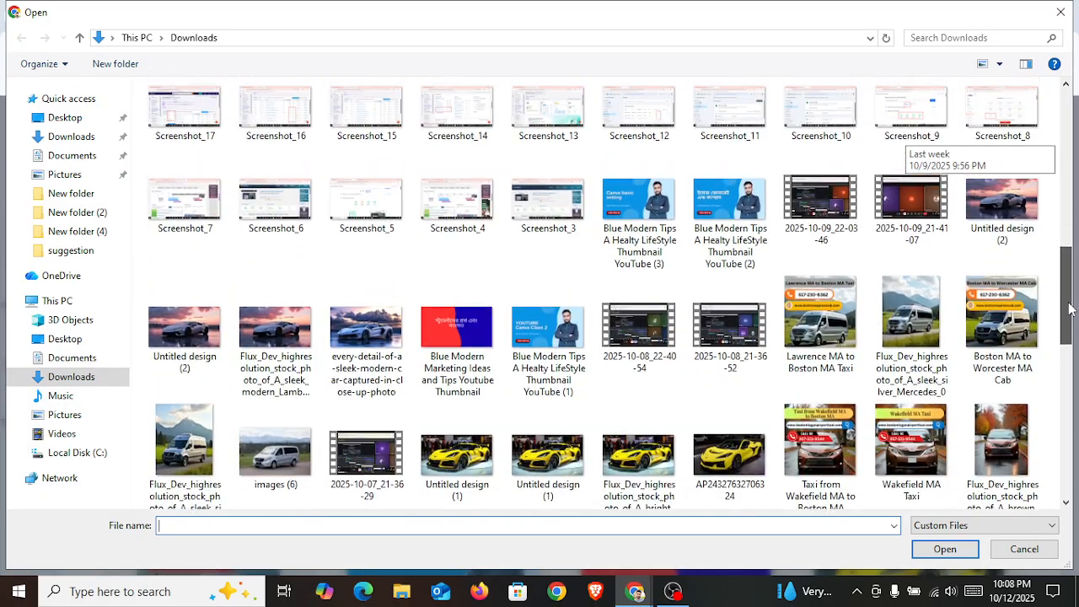
left_click(268, 334)
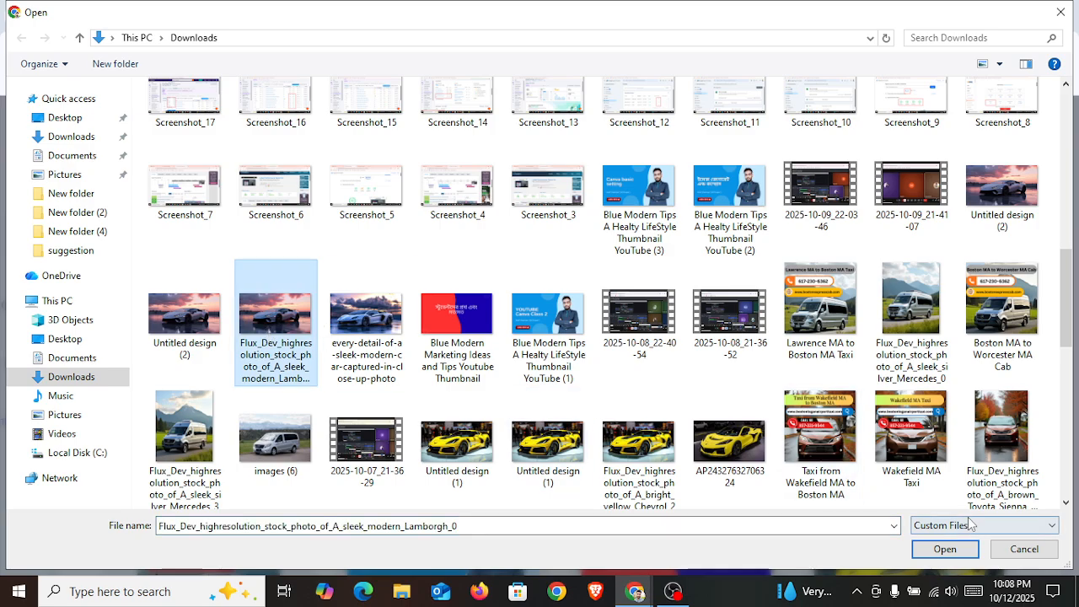
left_click(960, 549)
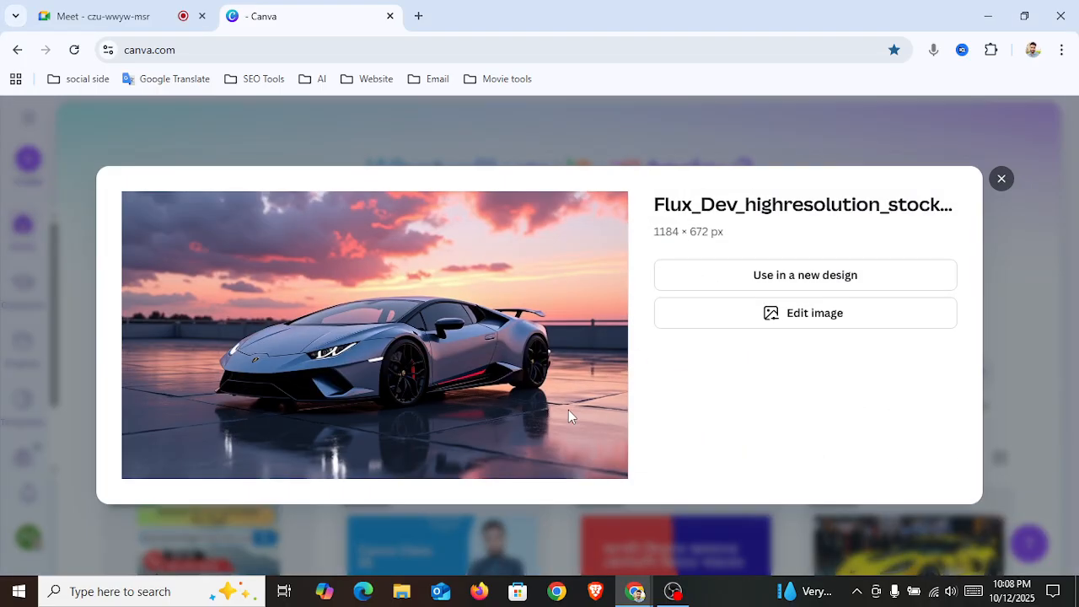
Use the uploaded car image in a new custom-size design 1183 px wide and 672 px high.
left_click(779, 285)
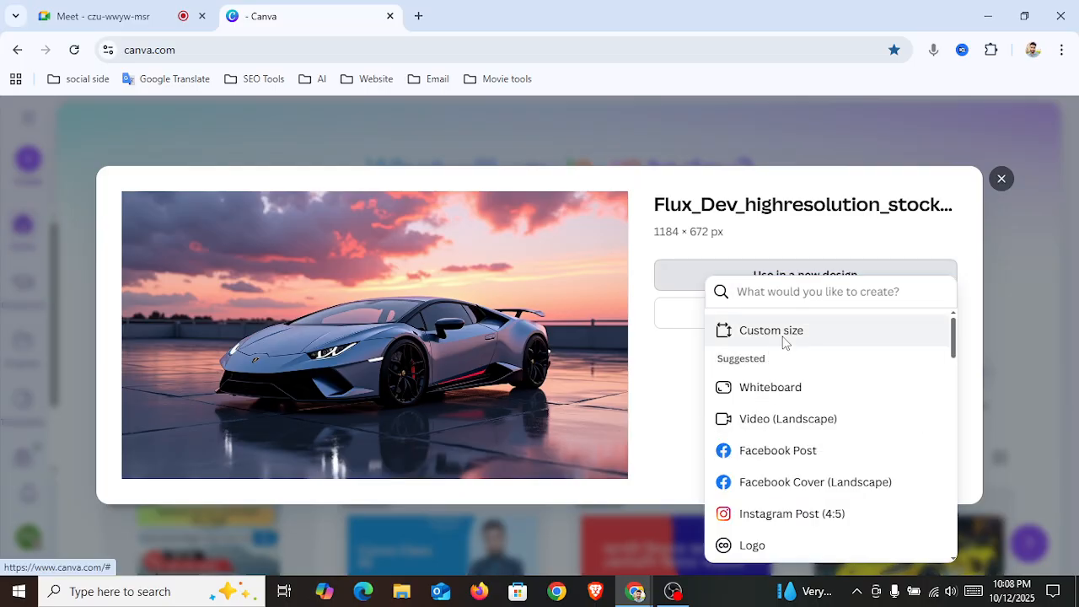
left_click(781, 337)
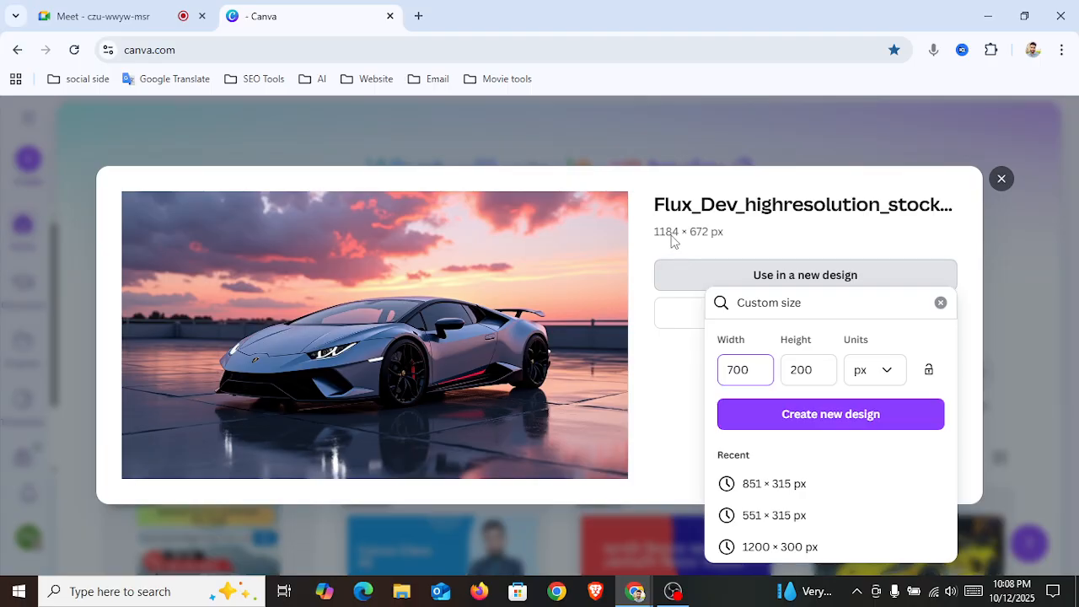
key("BackSpace")
key("BackSpace")
key("BackSpace")
type("1")
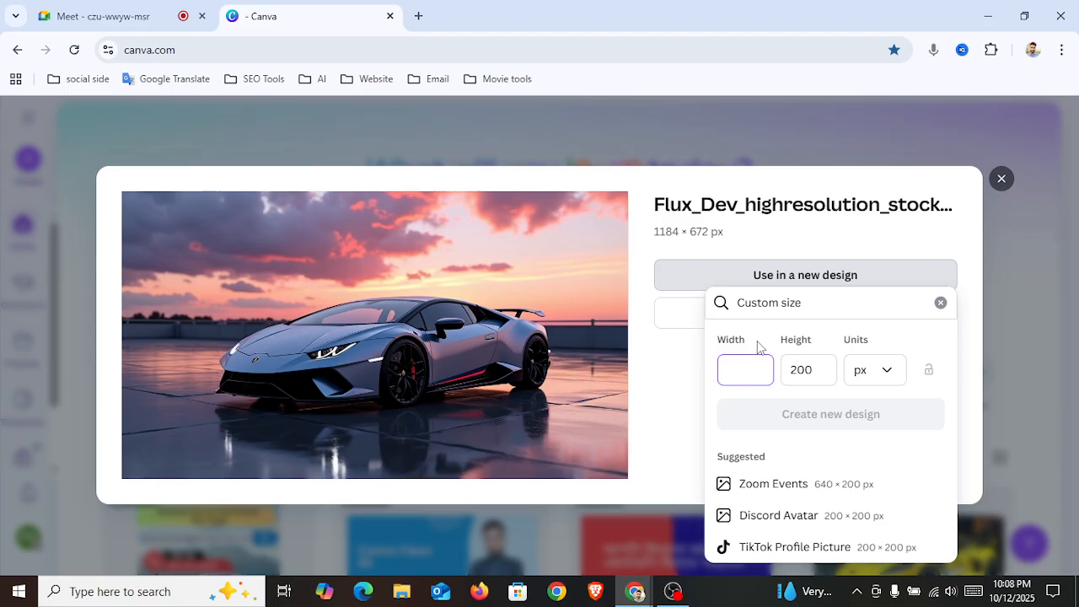
type("183")
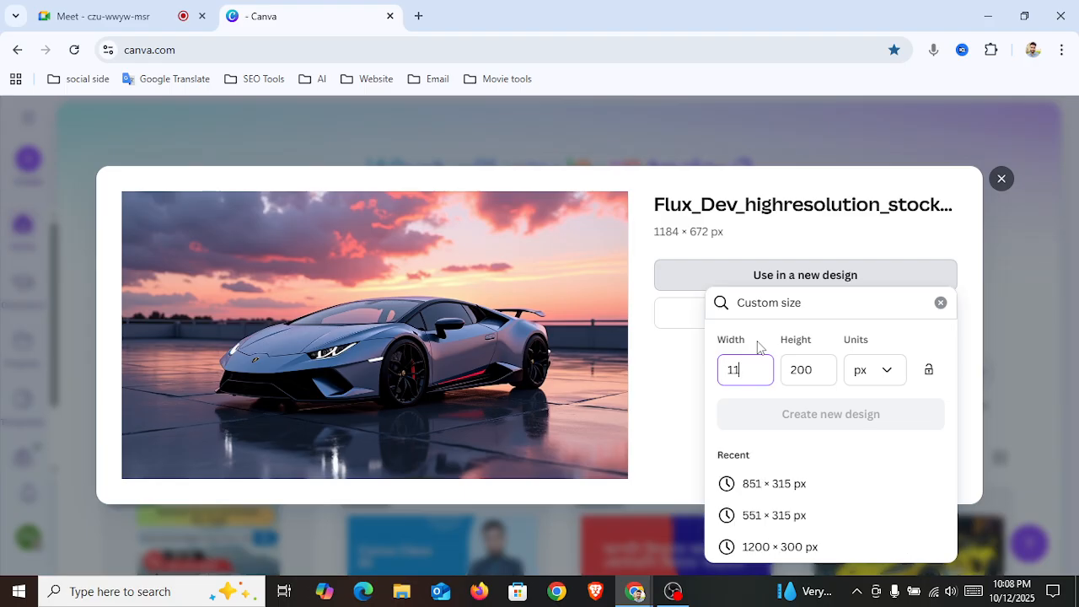
left_click(833, 377)
key("BackSpace")
key("BackSpace")
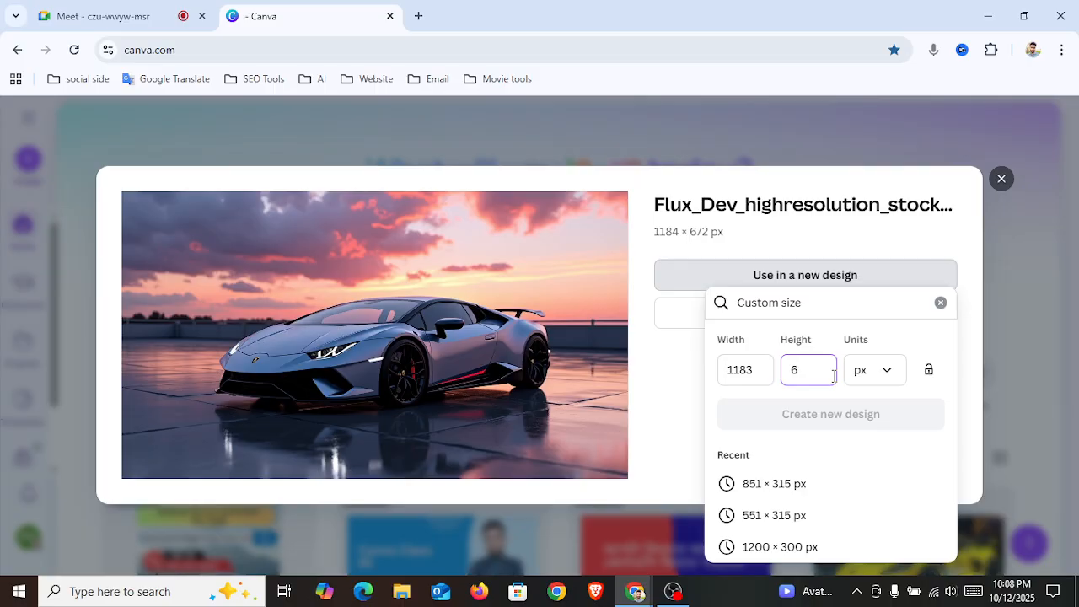
type("72")
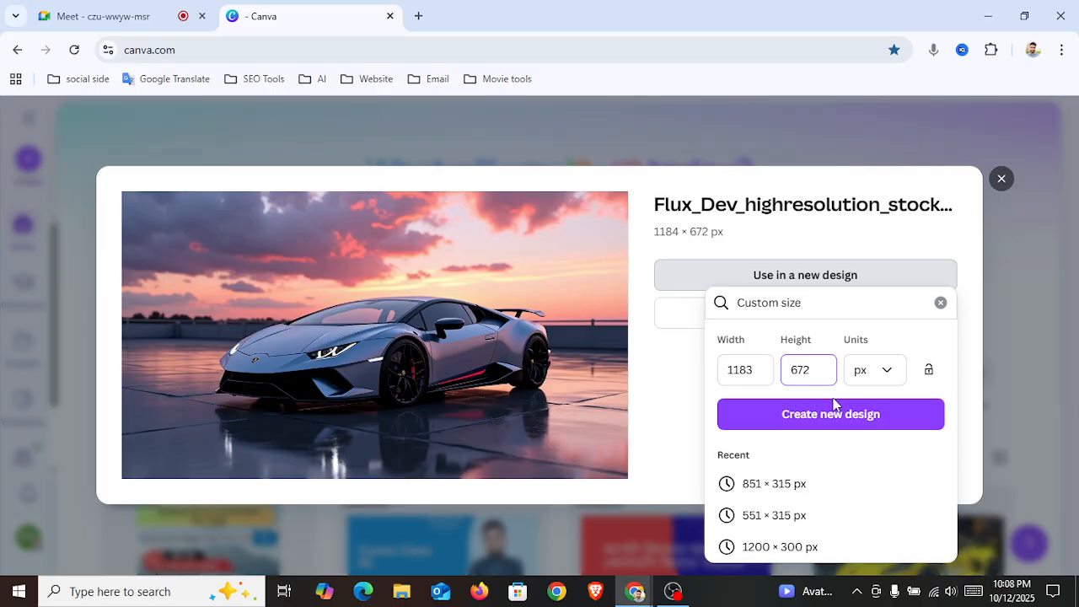
left_click(831, 415)
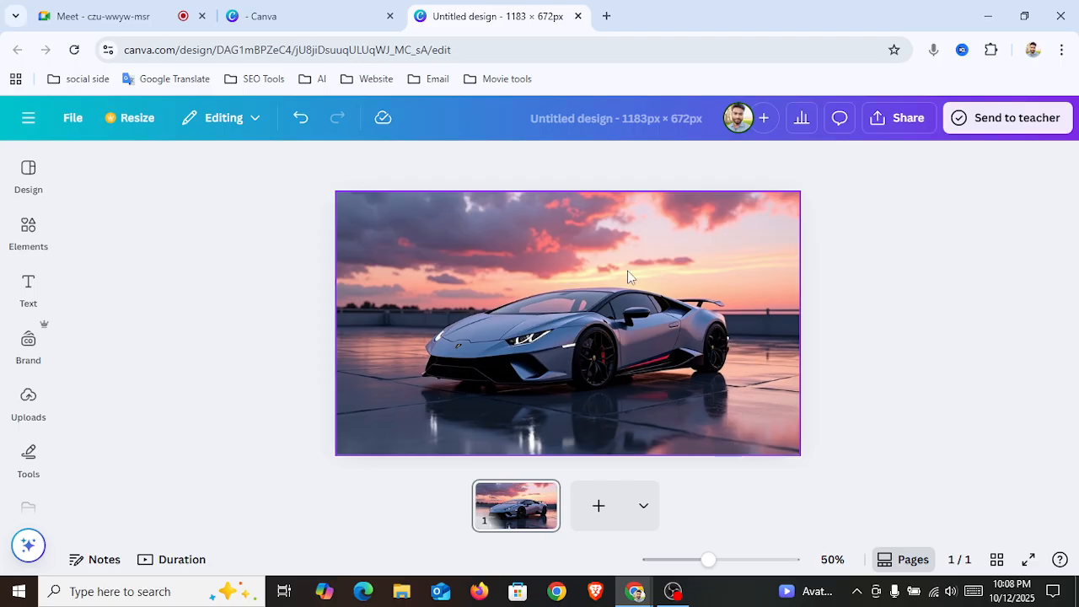
Remove the car image's background with BG Remover and download the design as a PNG with a transparent background.
left_click(512, 278)
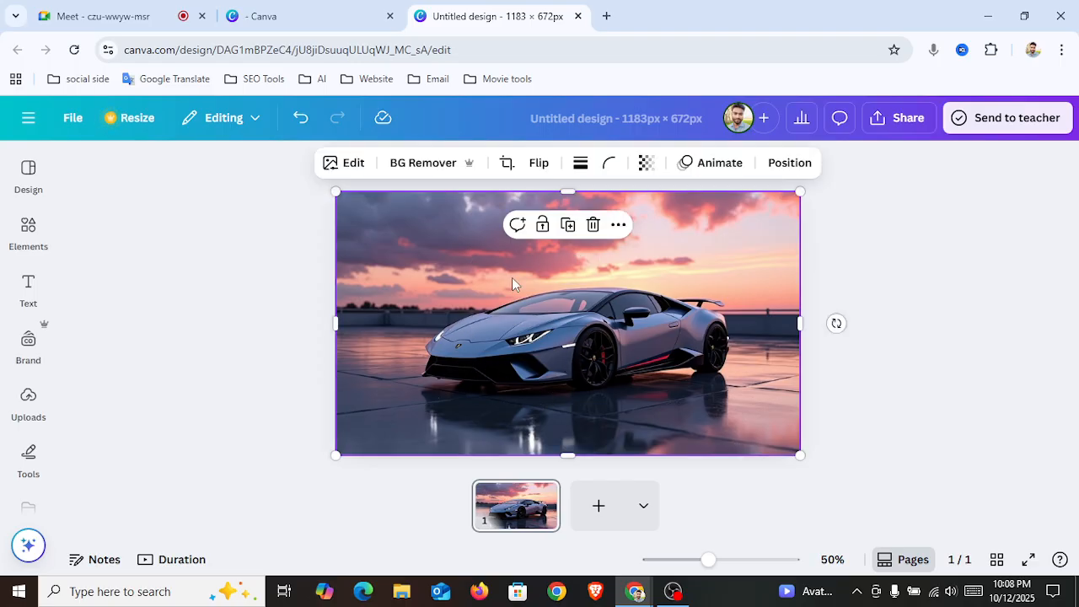
left_click(408, 172)
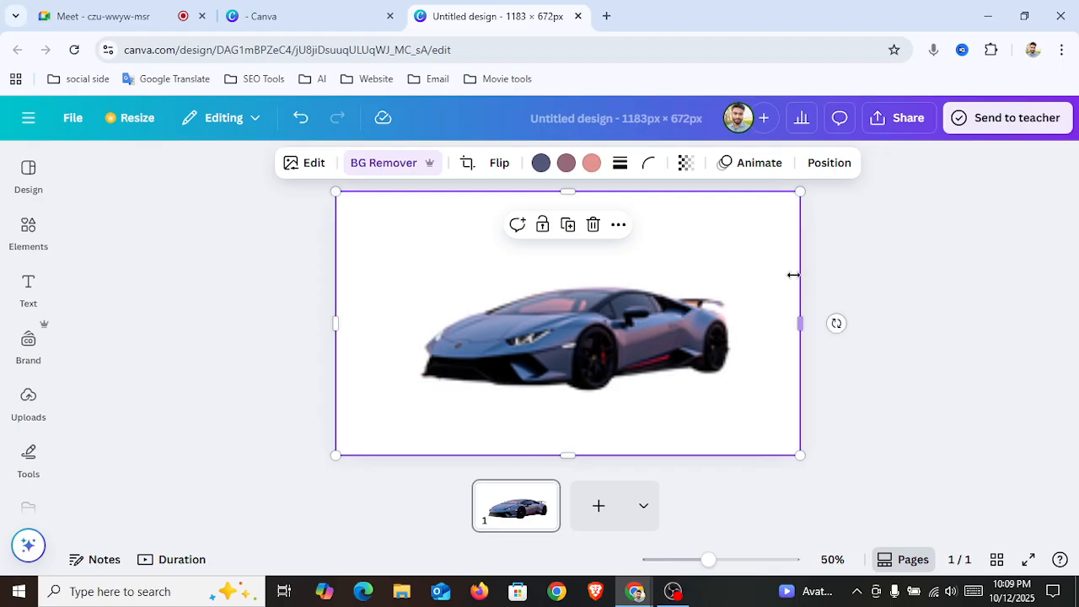
left_click(888, 126)
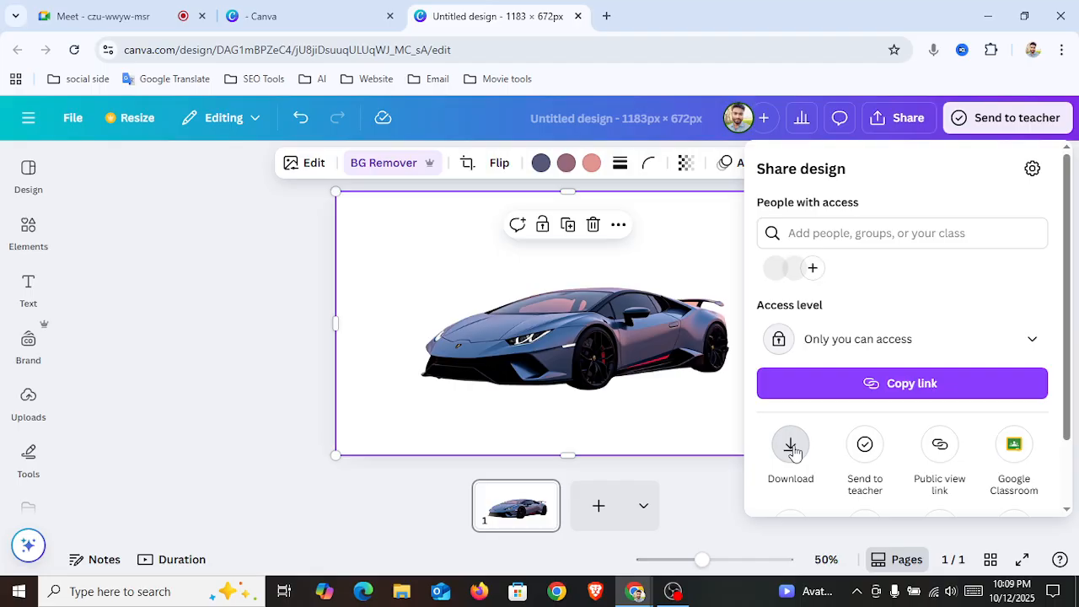
left_click(790, 445)
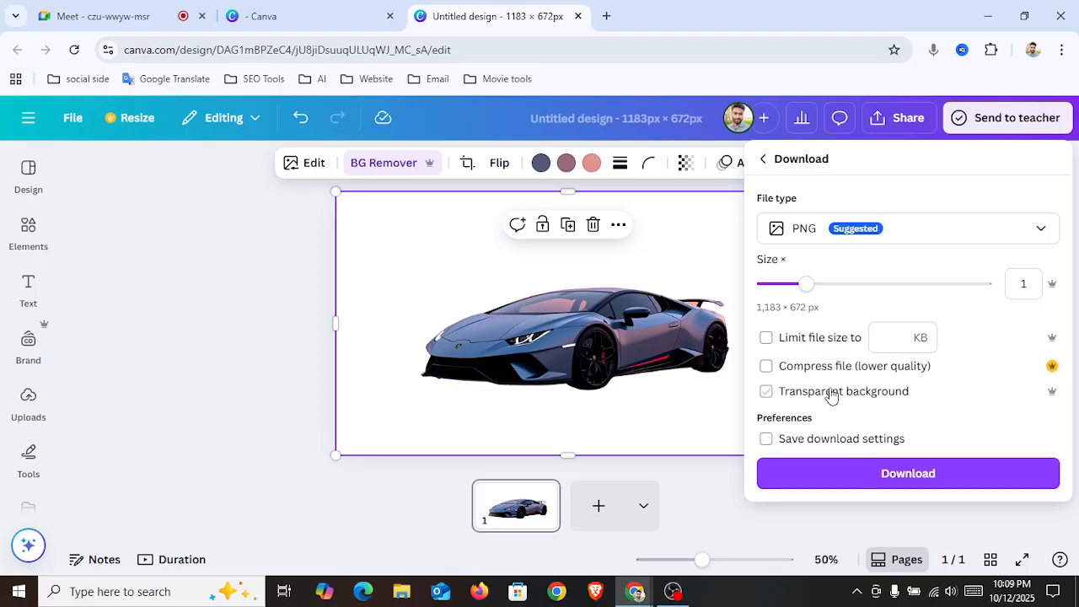
left_click(766, 392)
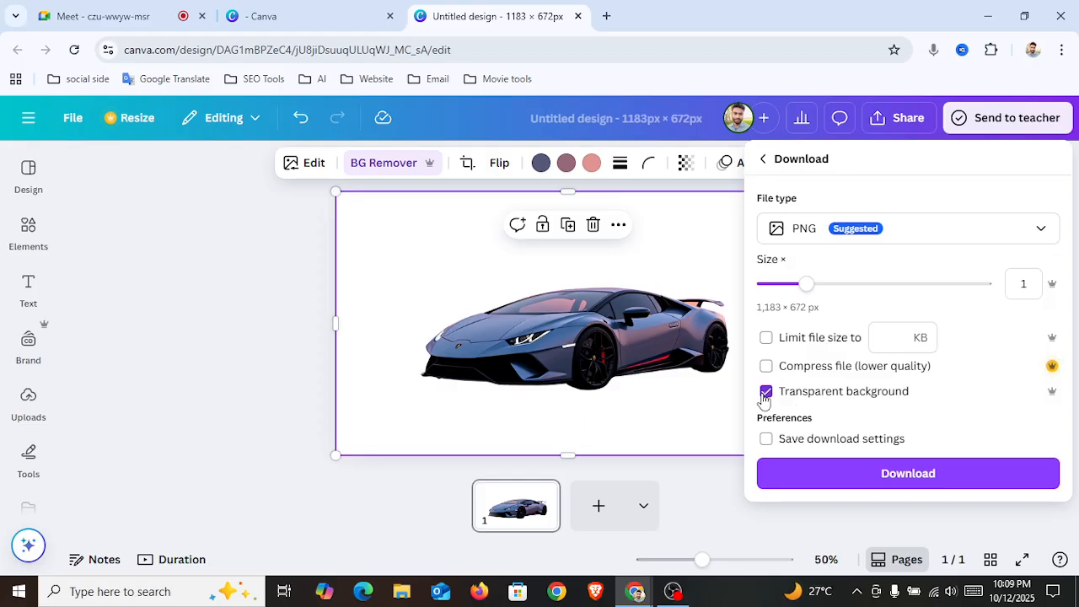
left_click(885, 477)
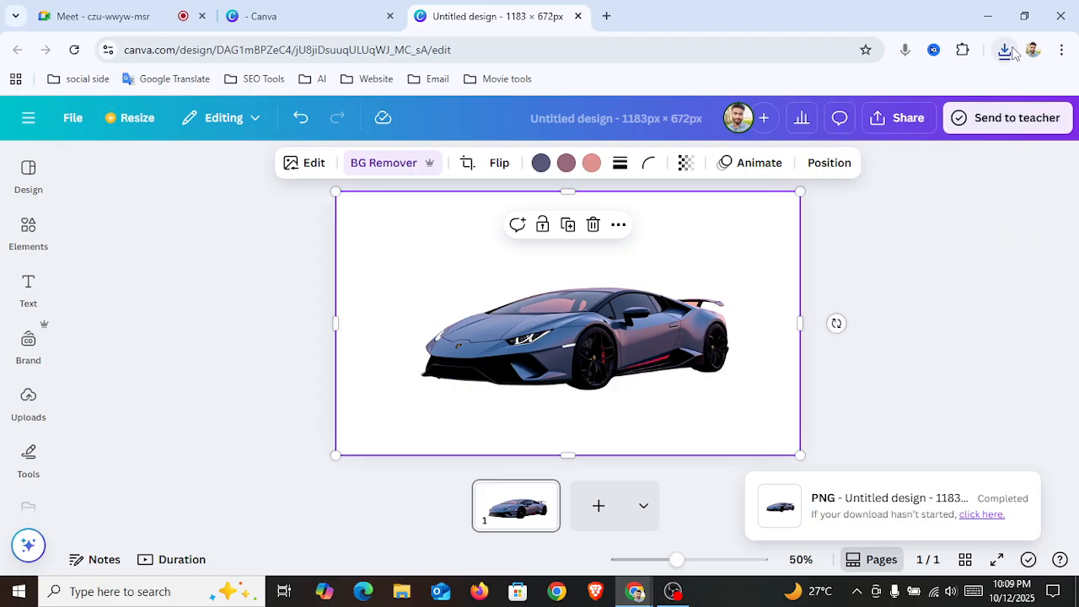
Open the downloaded Untitled design (4).png to check the cutout car and close the viewer.
left_click(1007, 49)
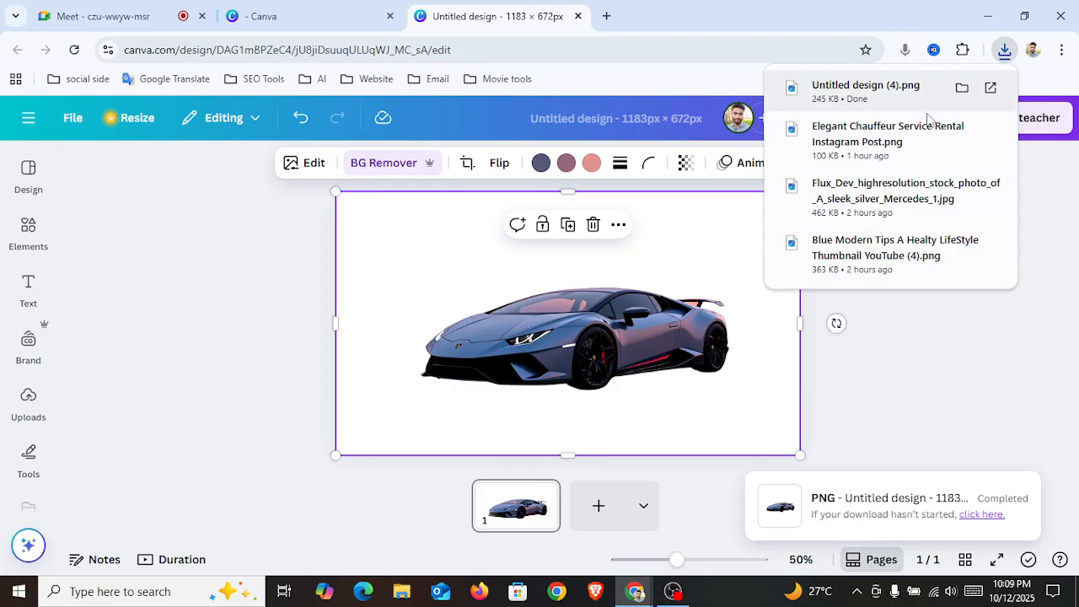
left_click(857, 91)
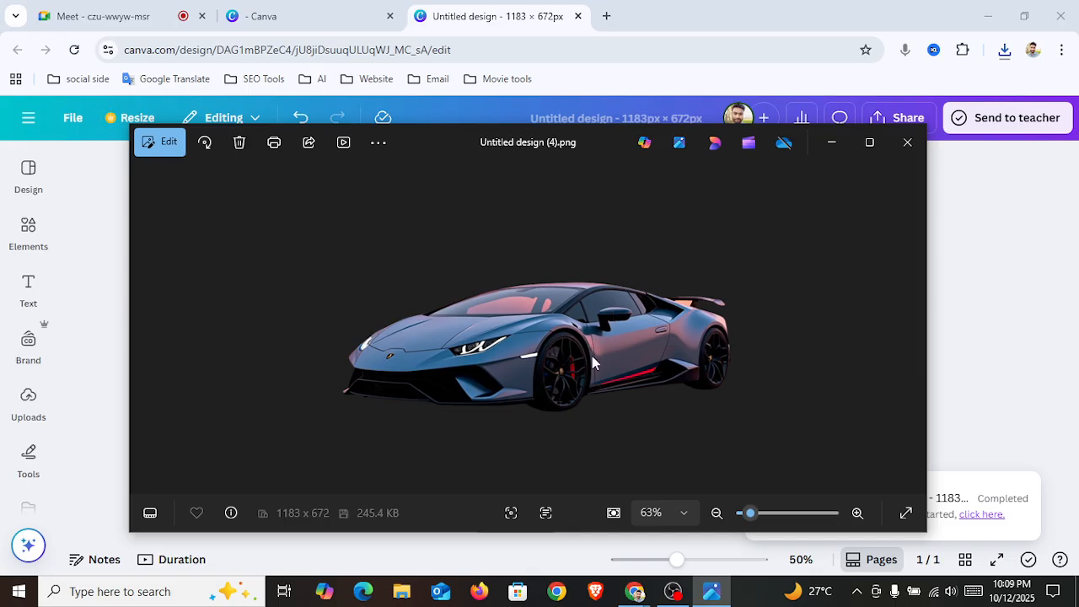
left_click(907, 143)
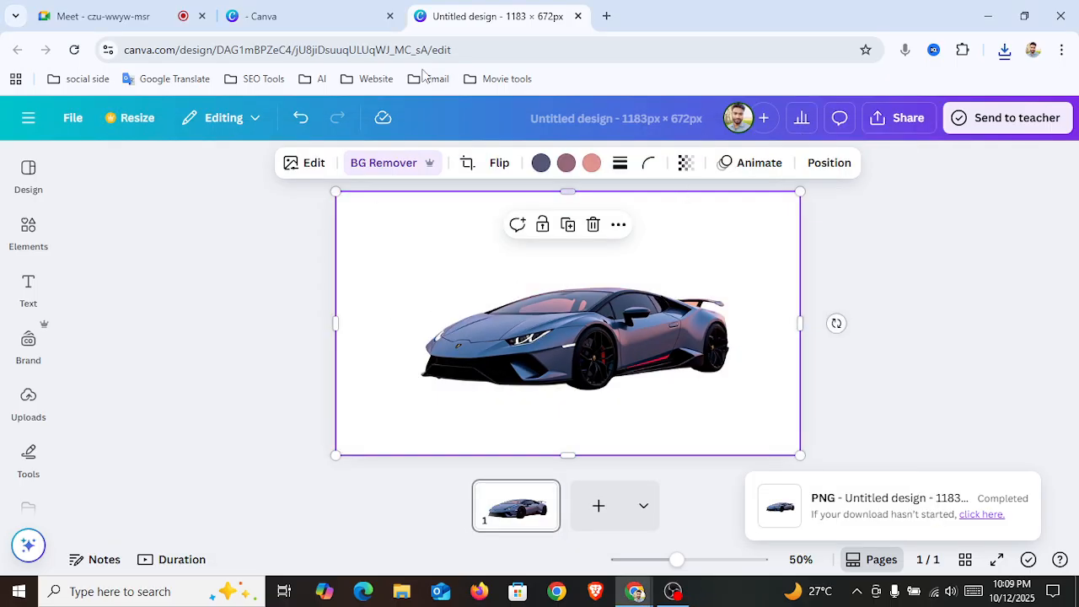
Search Google Images for "nature" in a new browser tab.
left_click(607, 18)
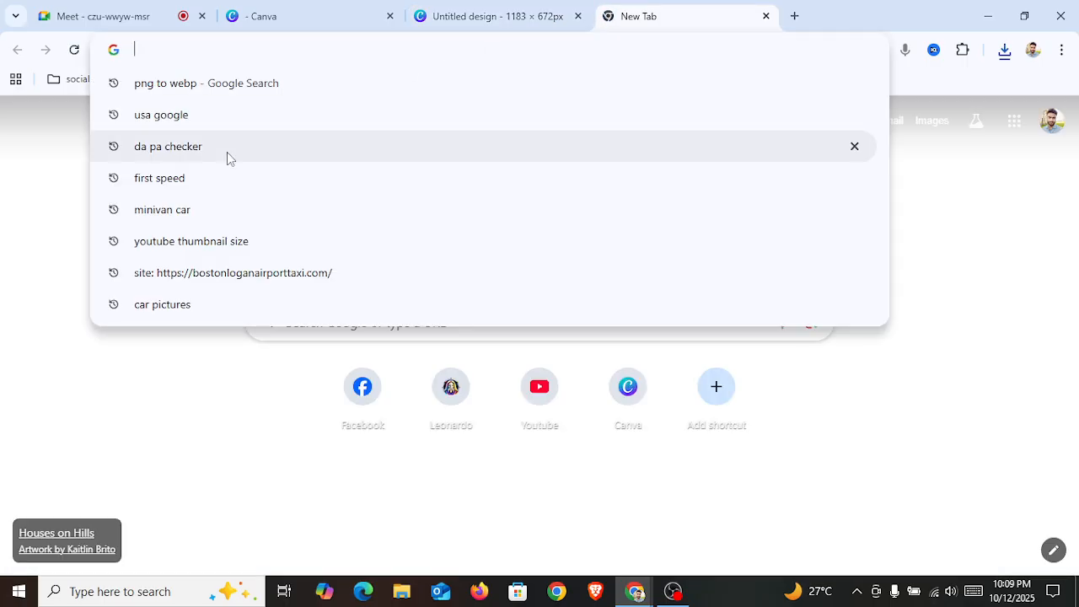
type("matur")
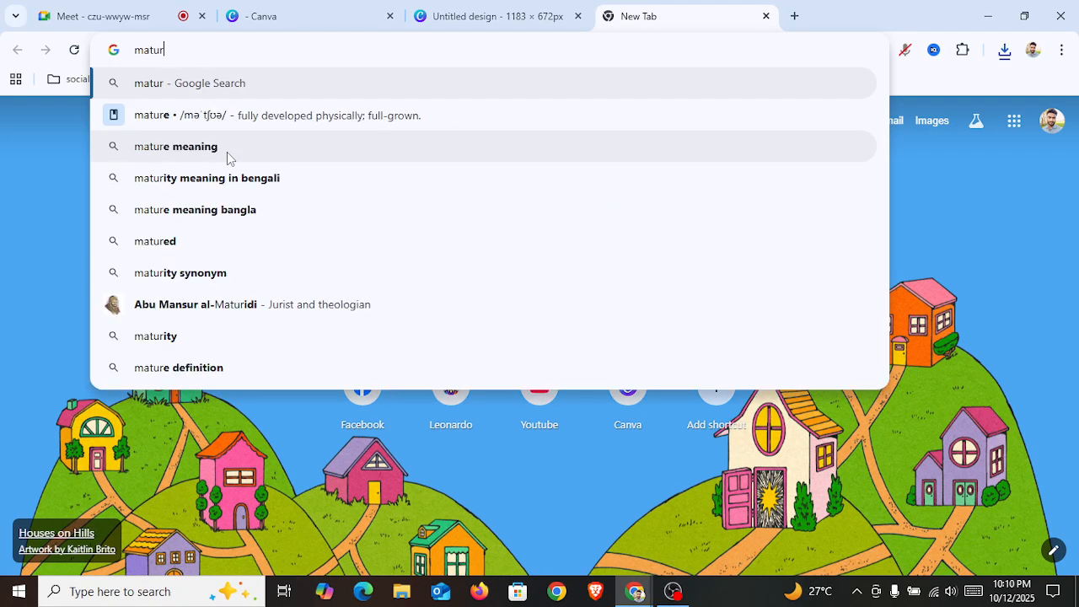
type("e")
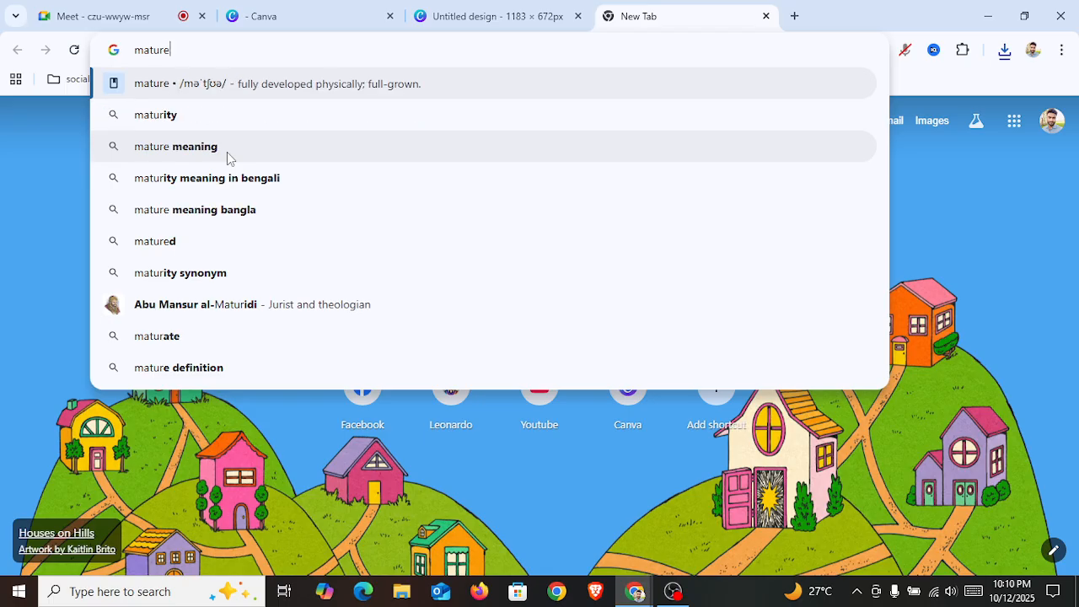
key("Return")
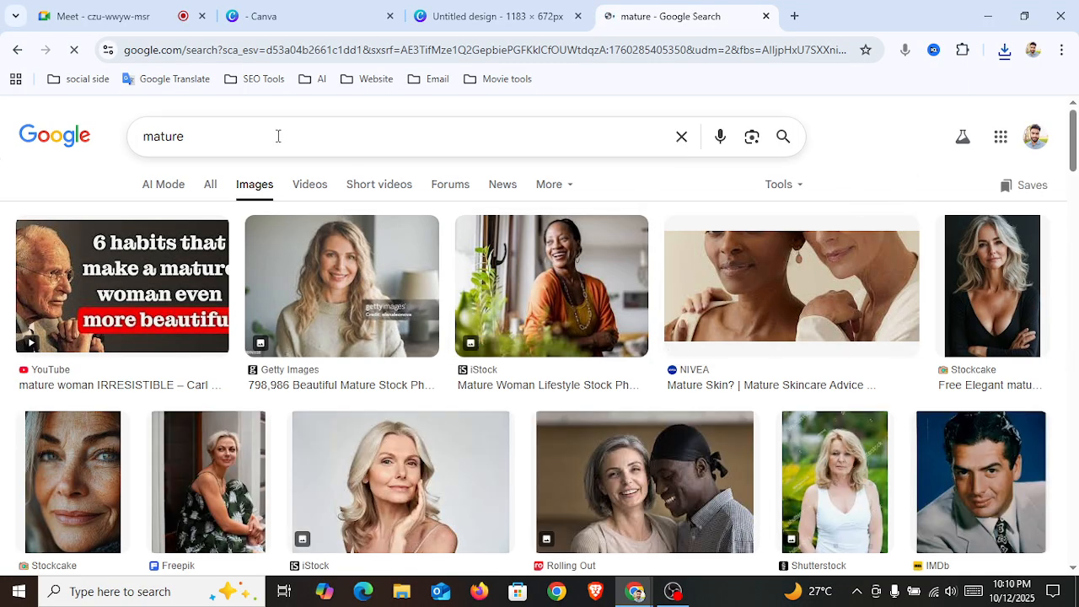
left_click(152, 137)
key("BackSpace")
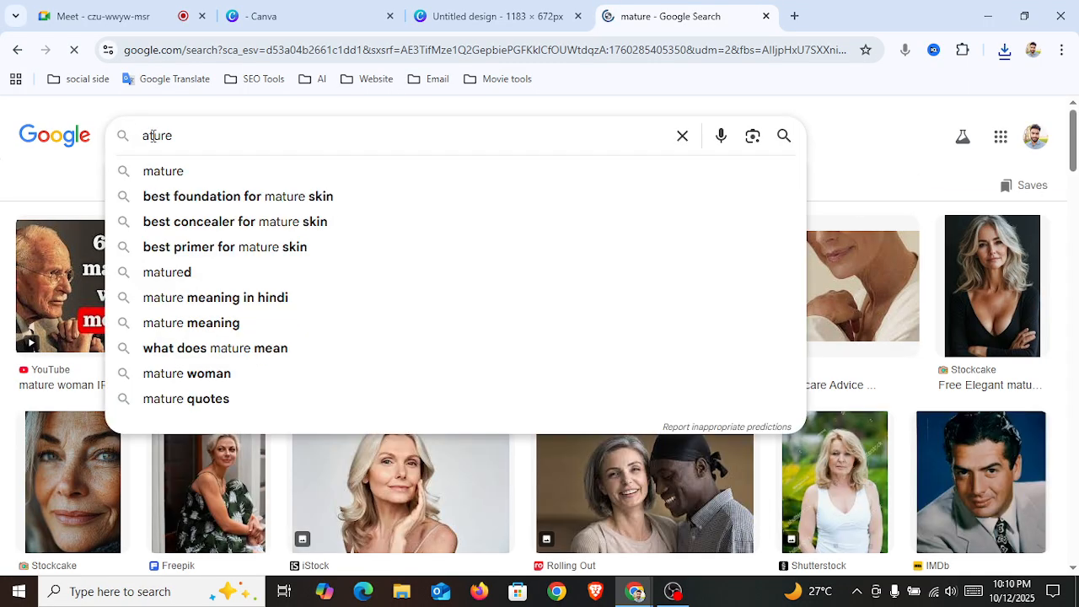
type("n")
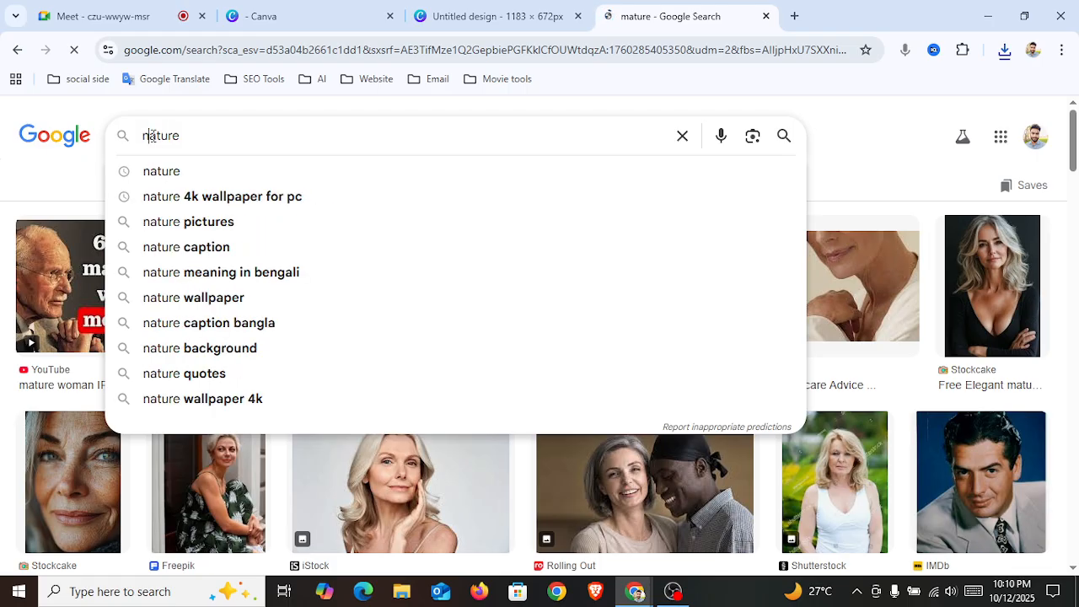
key("Return")
Pick the picture of a footpath beside a forest lake with misty mountains and open it full size in its own tab.
left_click_drag(1073, 144, 1072, 171)
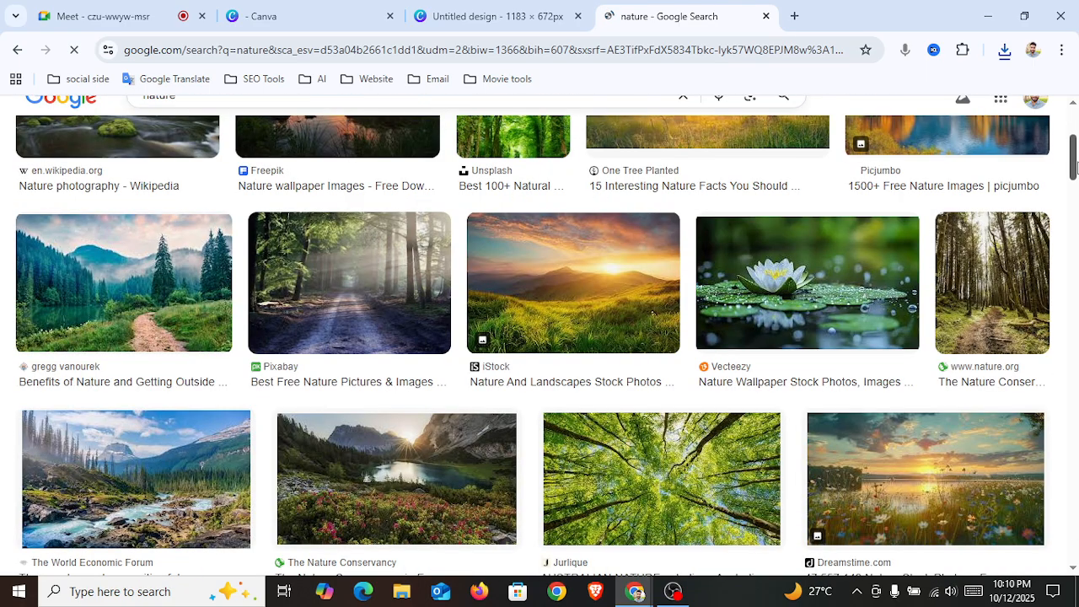
left_click(139, 321)
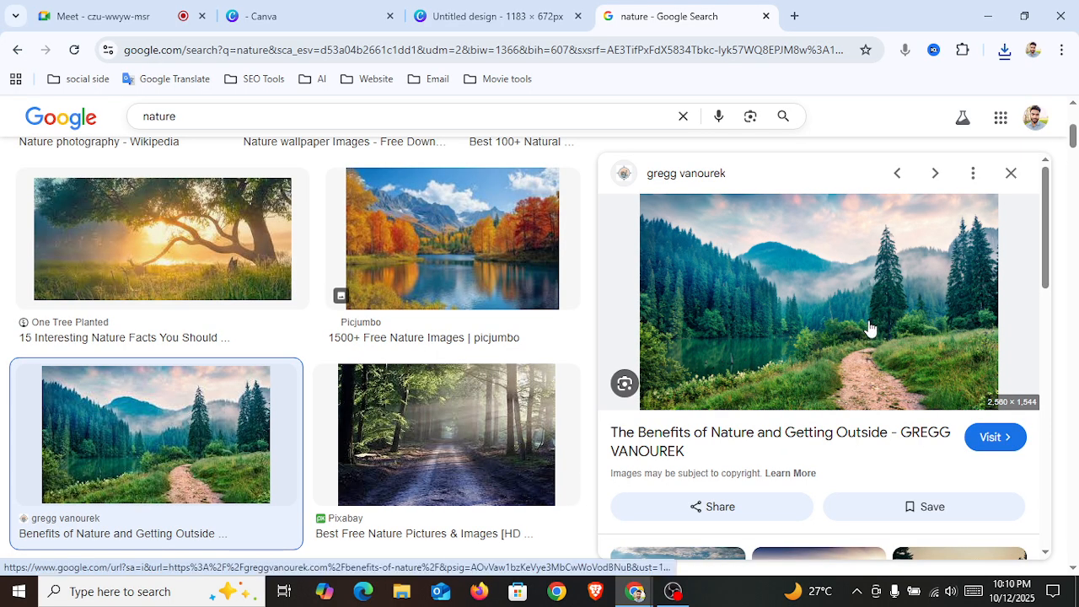
right_click(866, 371)
left_click(753, 428)
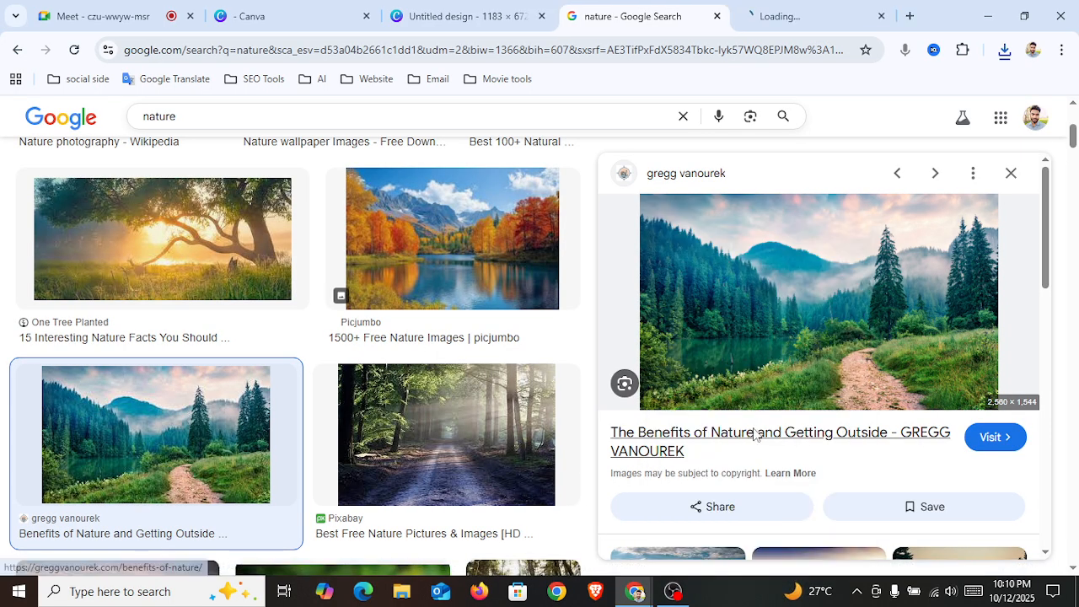
left_click(811, 9)
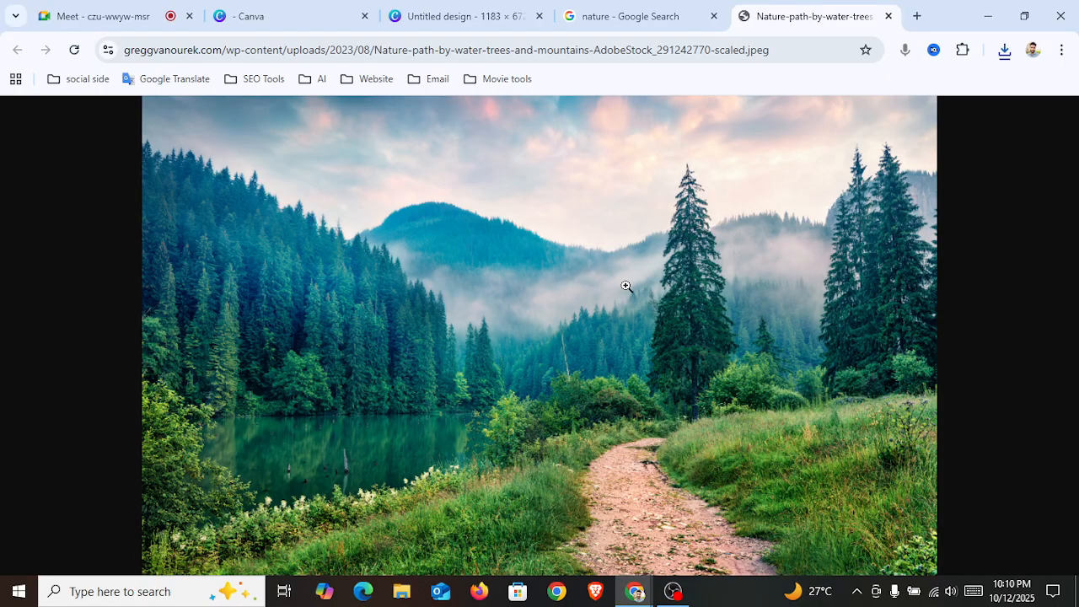
Save the forest lake picture as a JPEG image in the Downloads folder under its suggested file name.
right_click(595, 380)
left_click(632, 428)
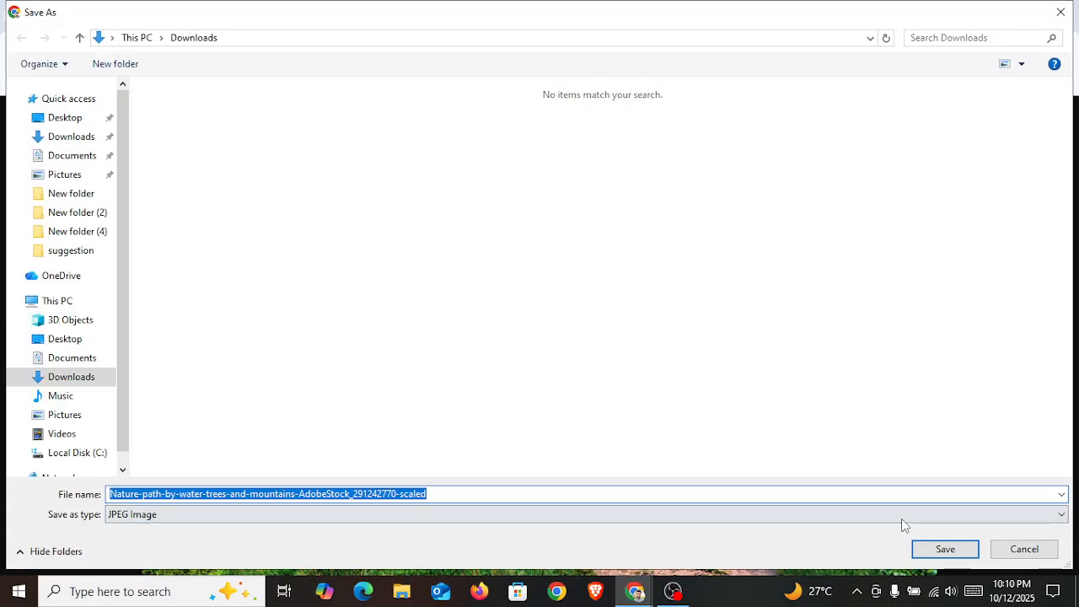
left_click(939, 549)
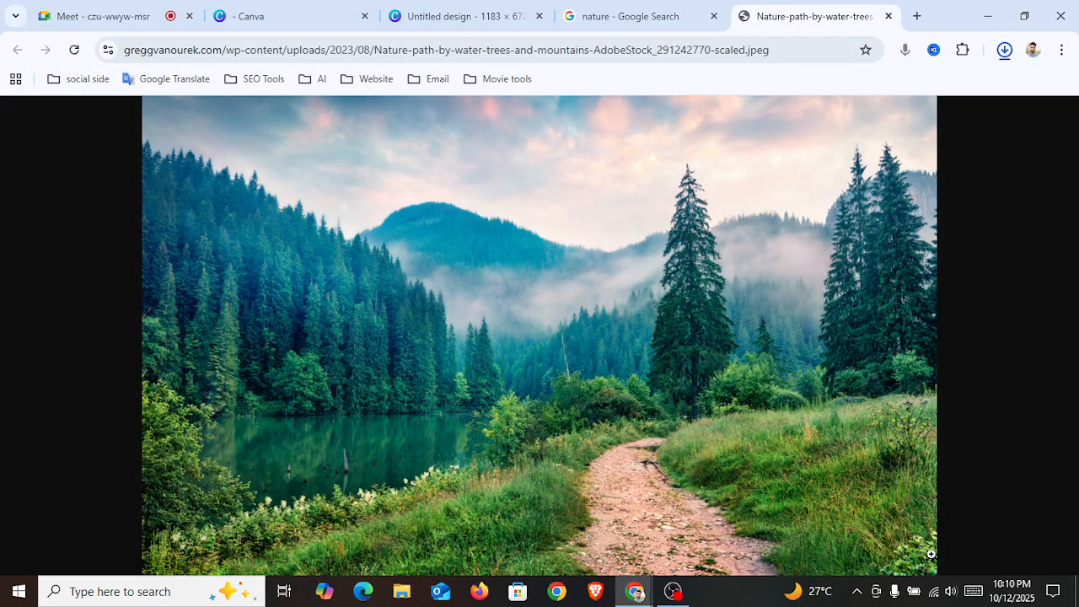
Return to the Canva home page, dismiss the old car preview, and upload the saved nature picture from Downloads.
left_click(640, 19)
left_click(463, 16)
left_click(284, 12)
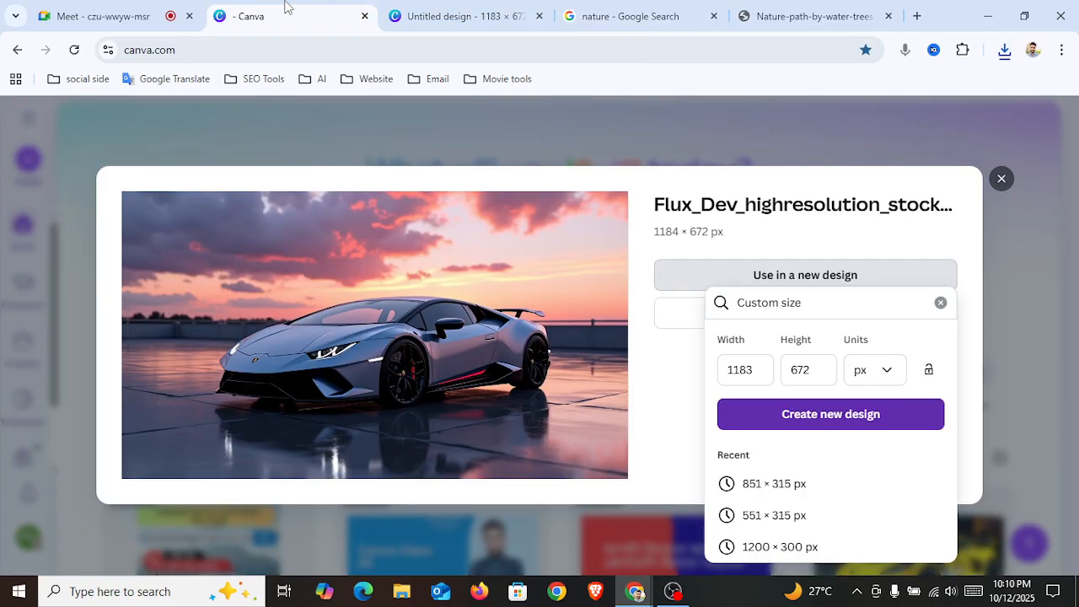
key("Escape")
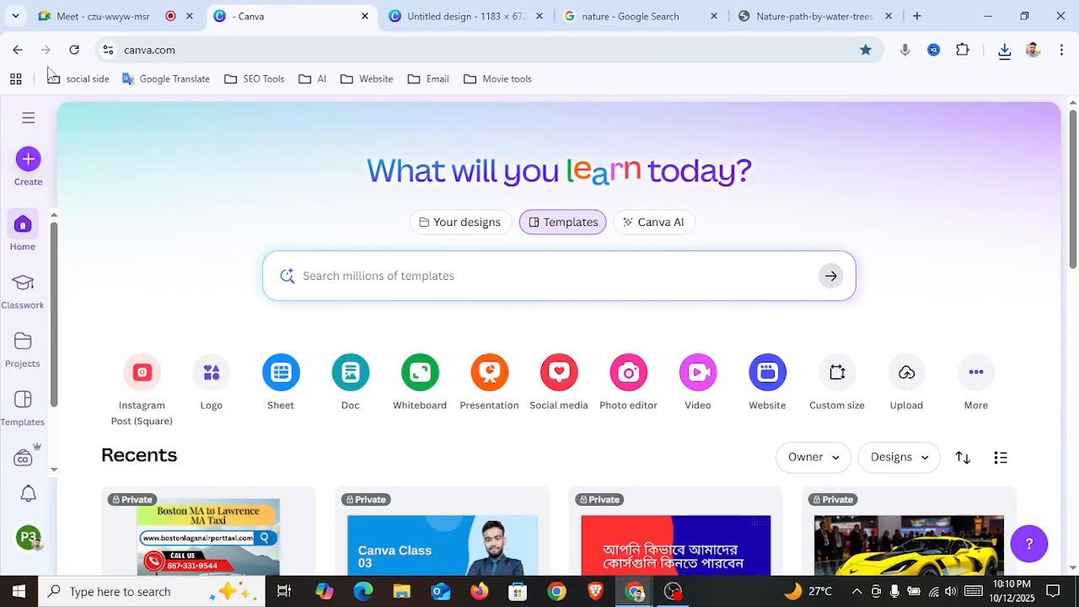
left_click(25, 165)
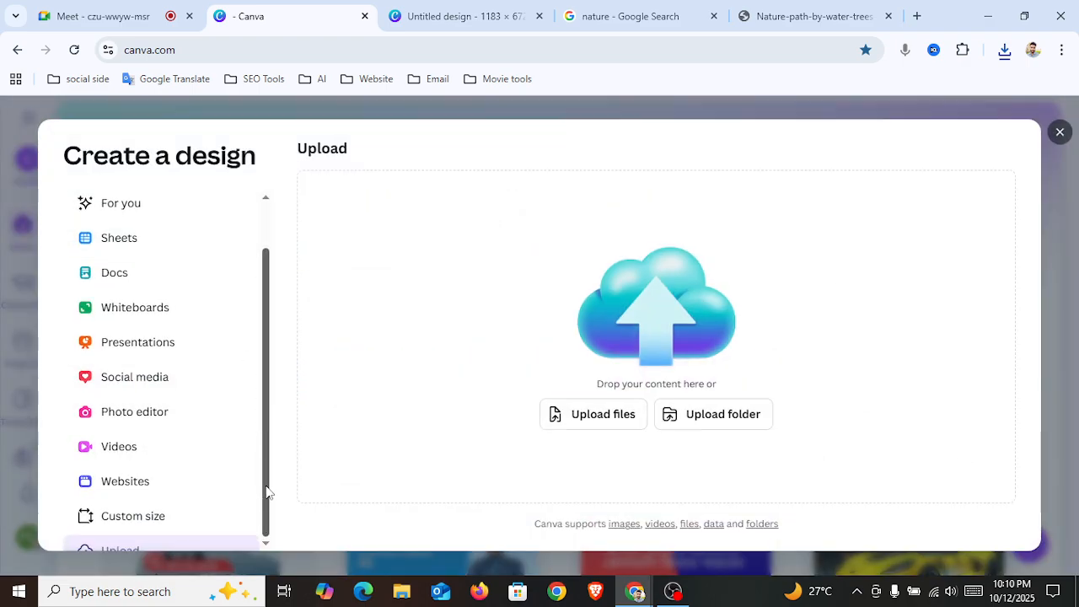
scroll(265, 494, "down", 2)
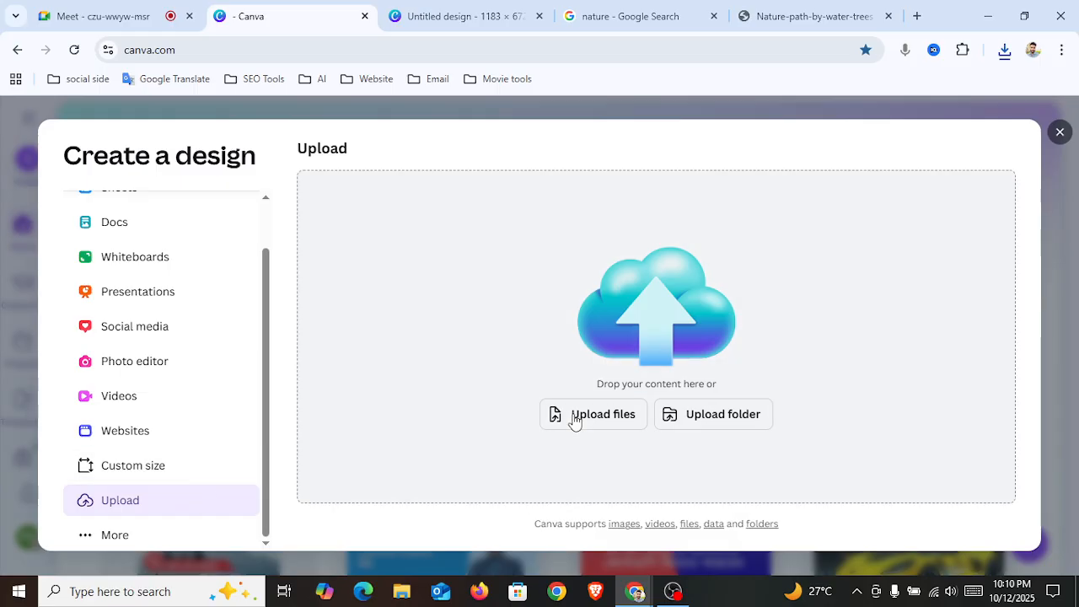
left_click(575, 420)
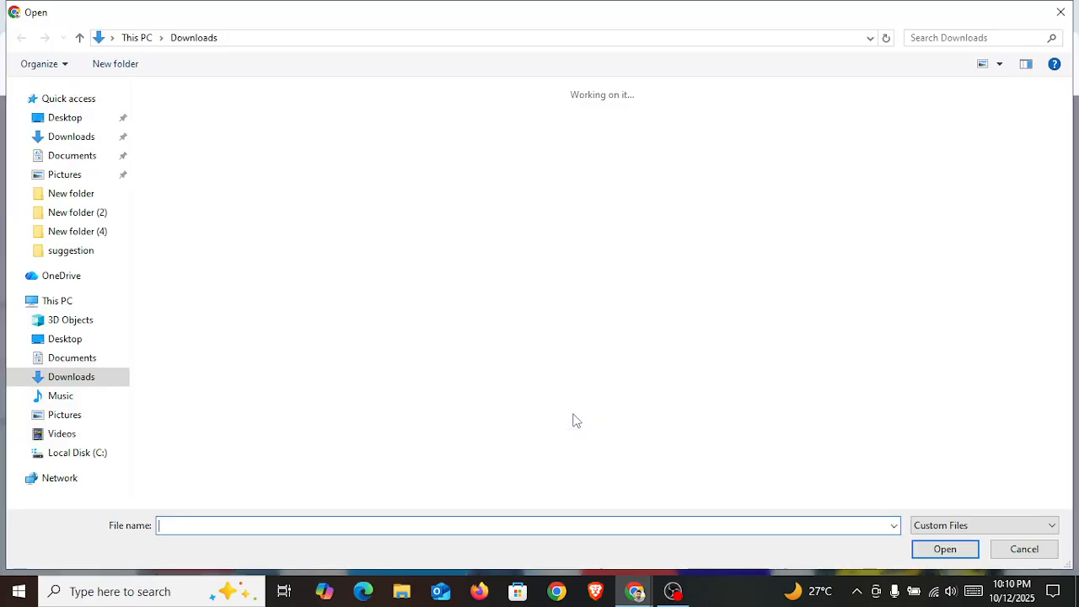
left_click(194, 182)
left_click(945, 548)
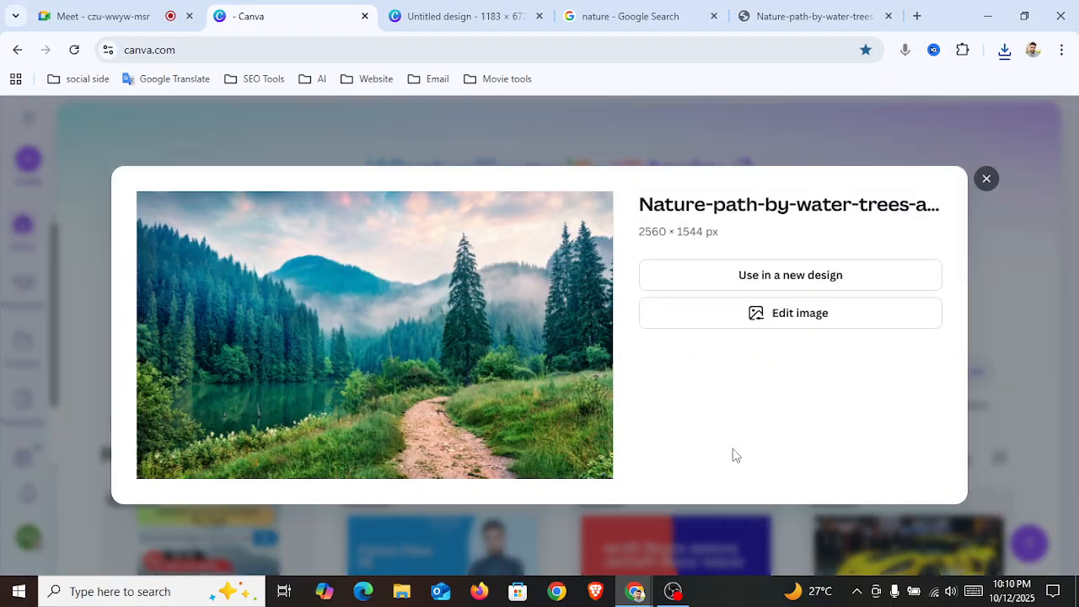
Use the nature picture in a new custom-size design of 2560 × 1544 px, and close the old car design and nature search tabs.
left_click(790, 277)
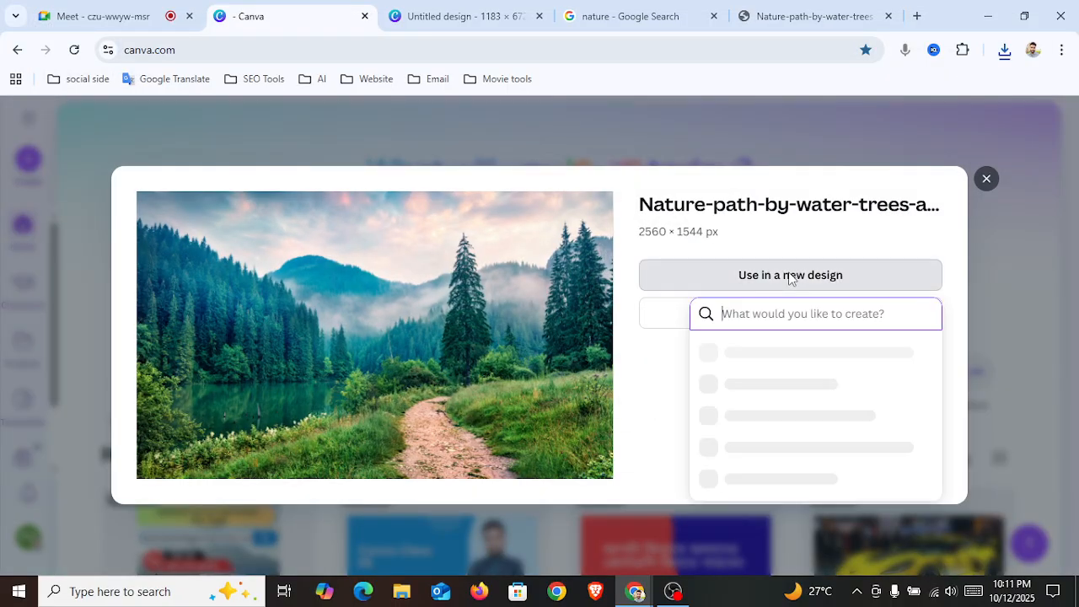
left_click(780, 334)
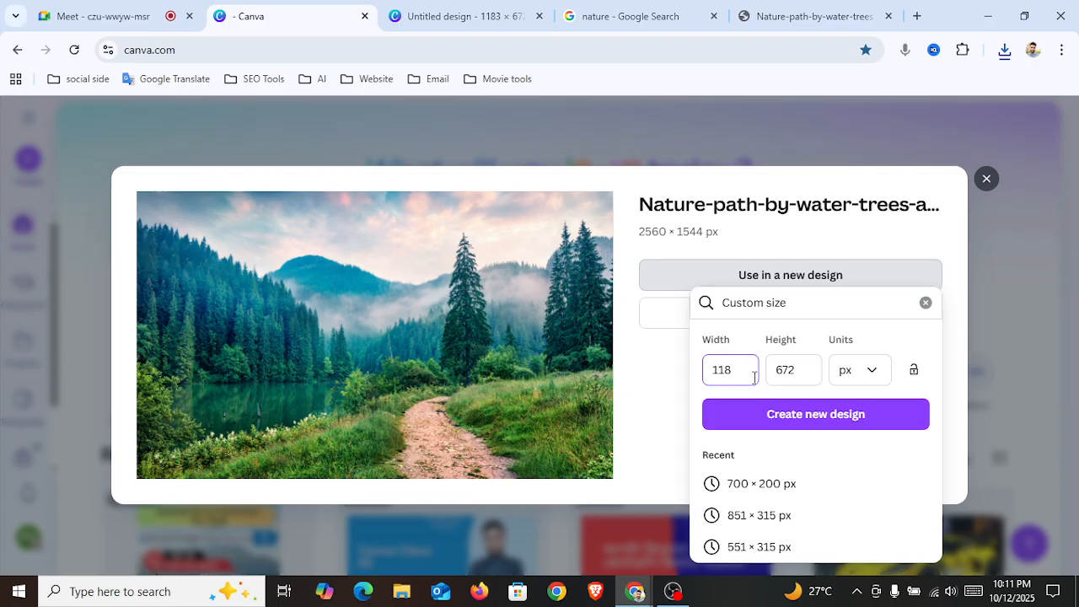
type("2560")
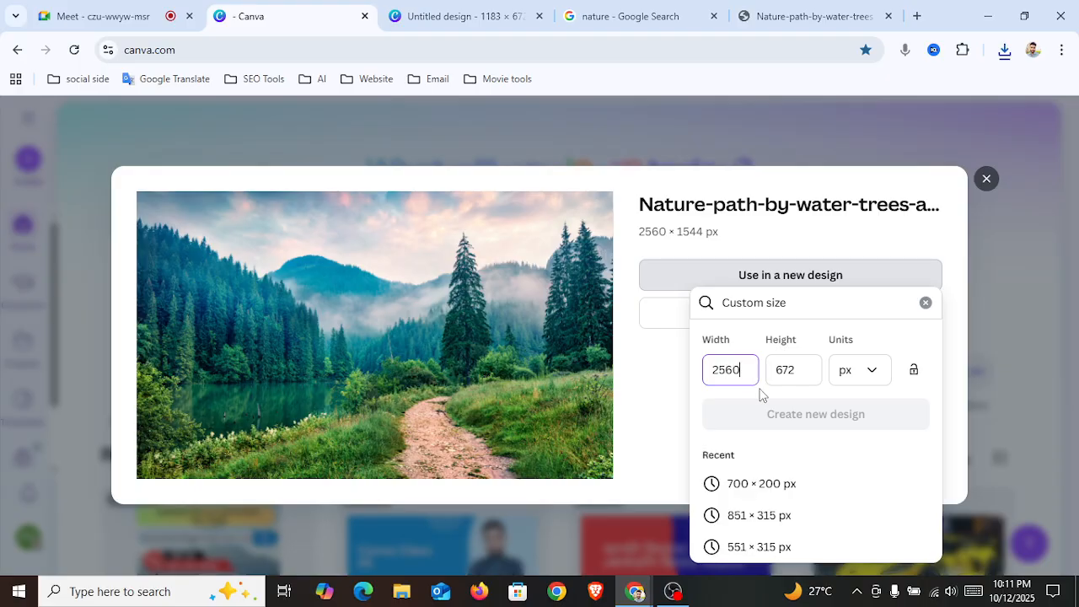
left_click(801, 370)
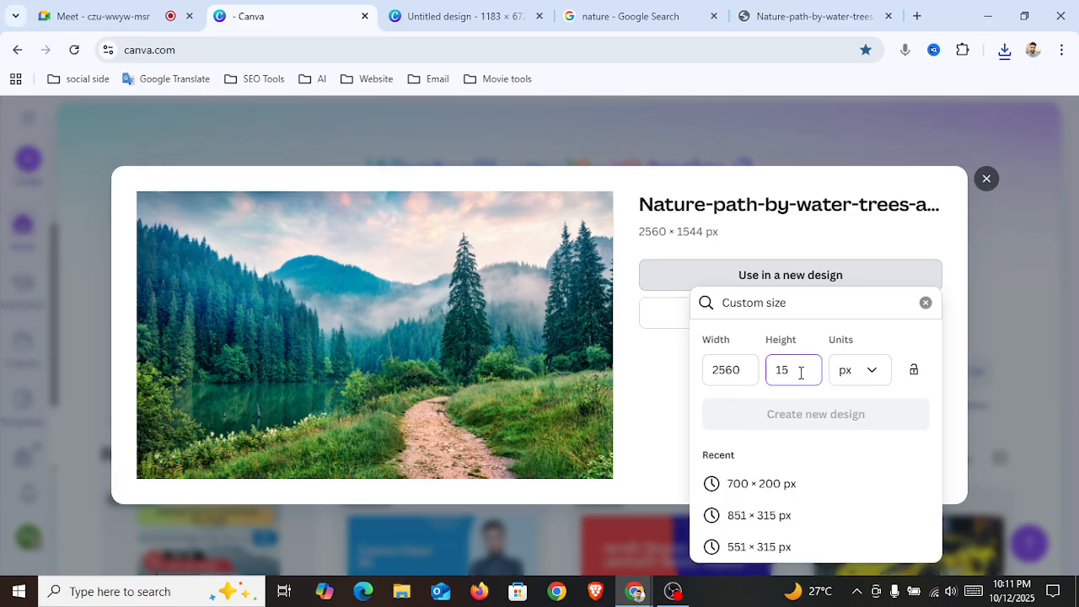
type("1544")
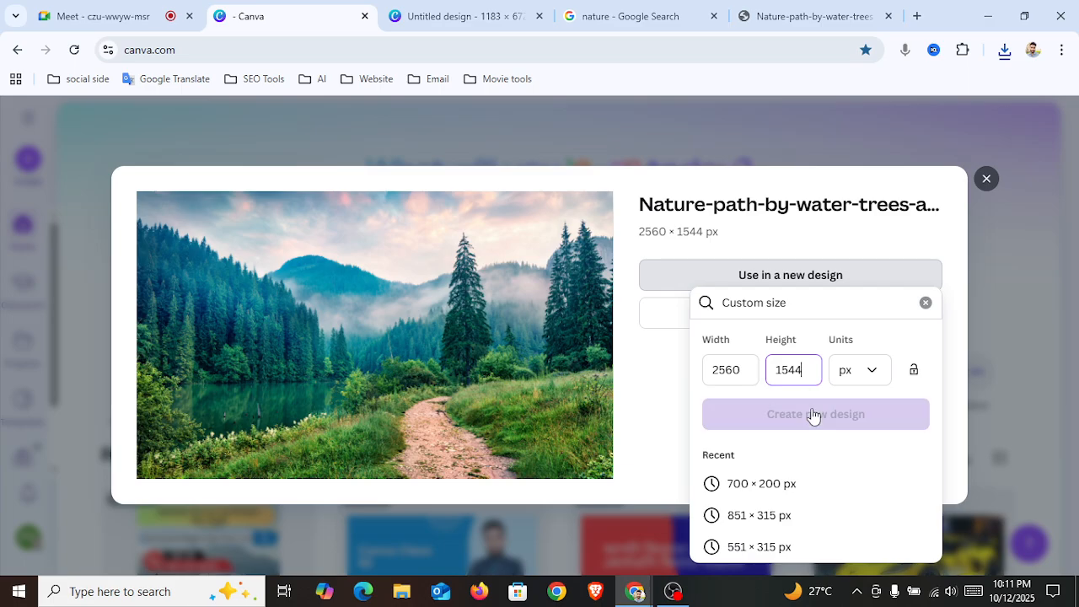
left_click(814, 413)
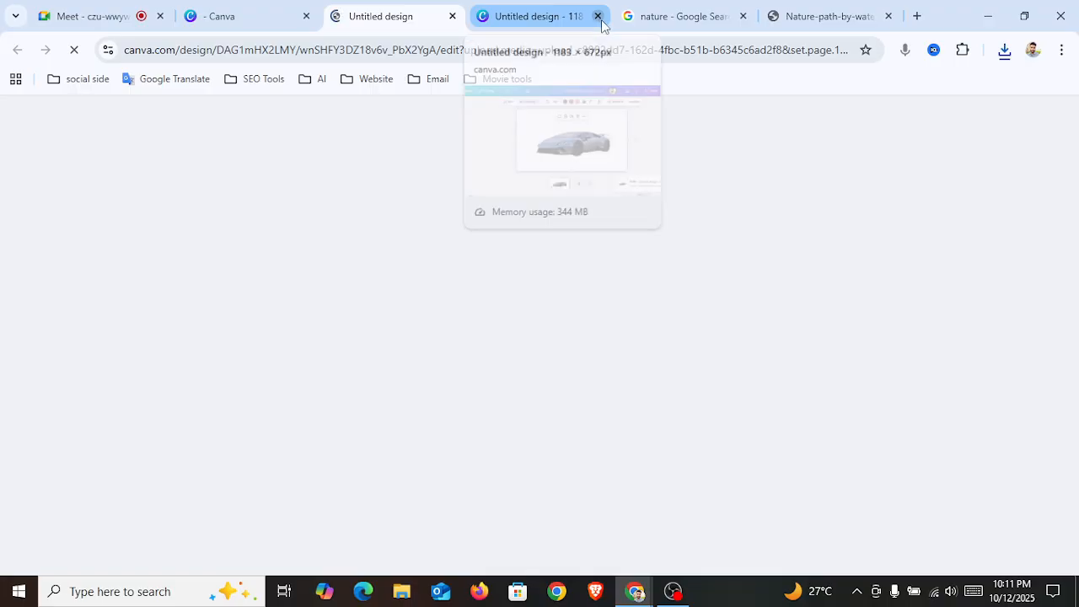
left_click(600, 21)
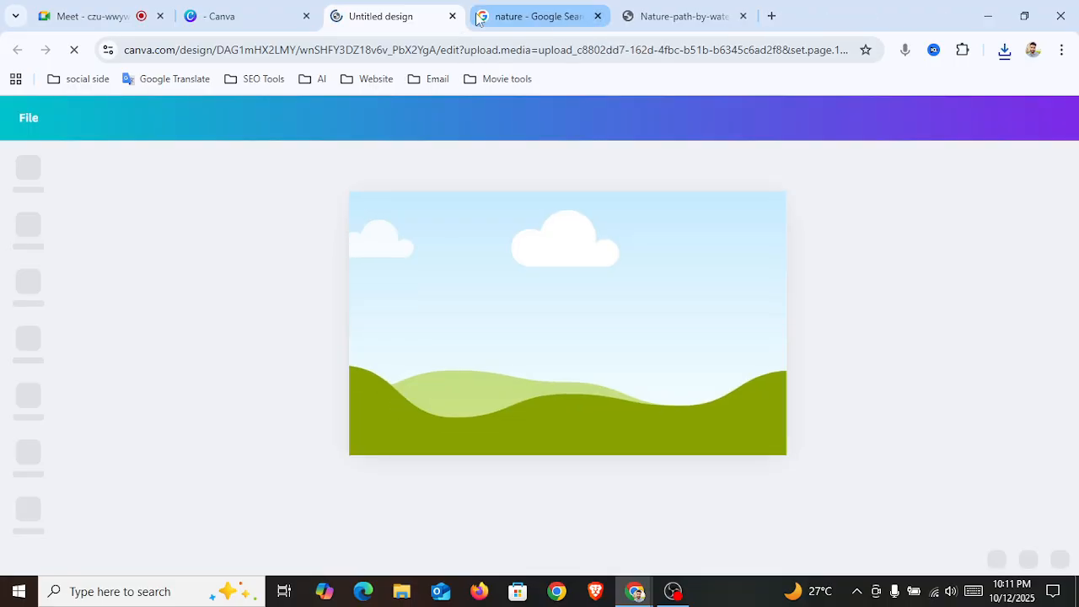
left_click(598, 16)
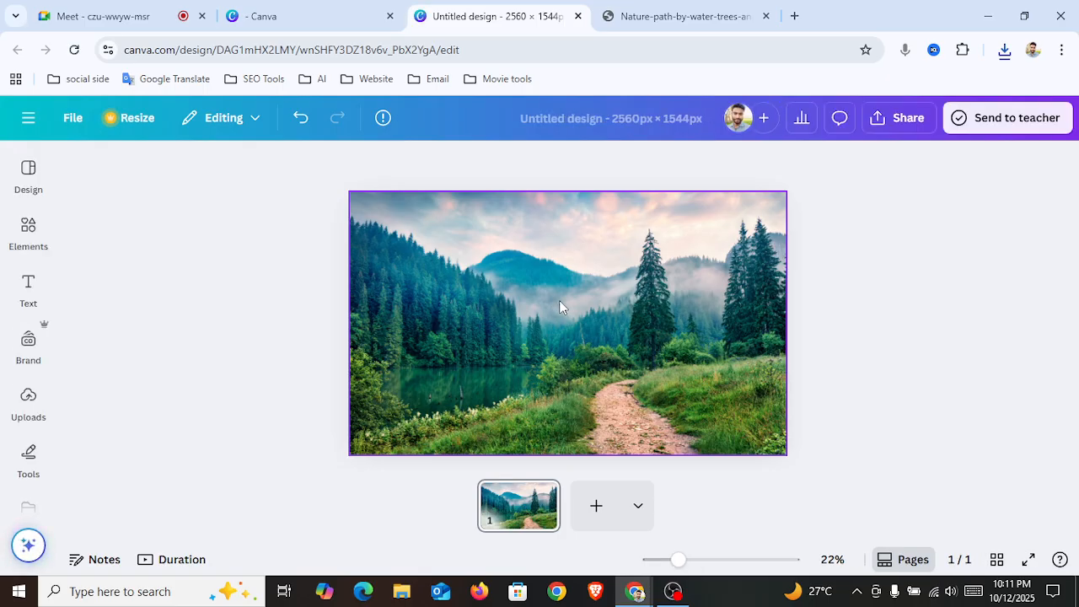
Upload the transparent car cutout Untitled design (4) from Downloads and show the uploaded images.
left_click(34, 398)
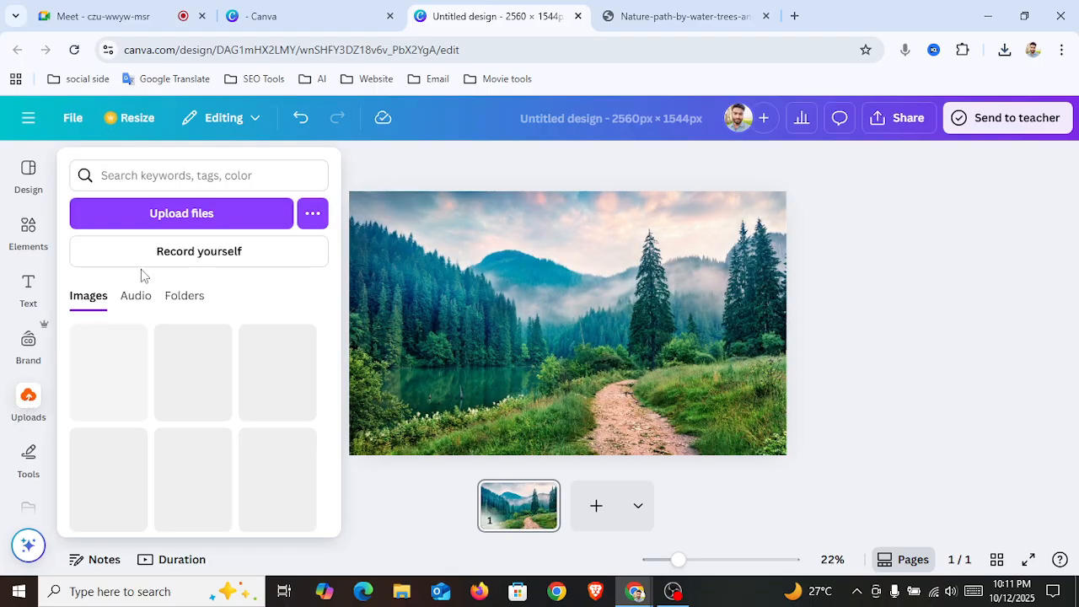
left_click(205, 219)
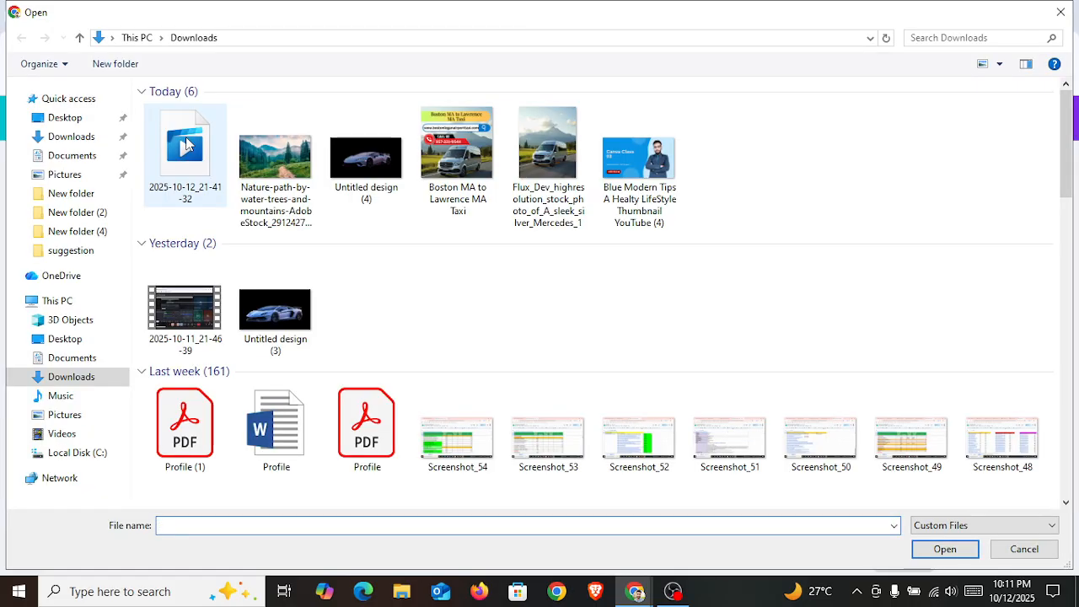
left_click(367, 165)
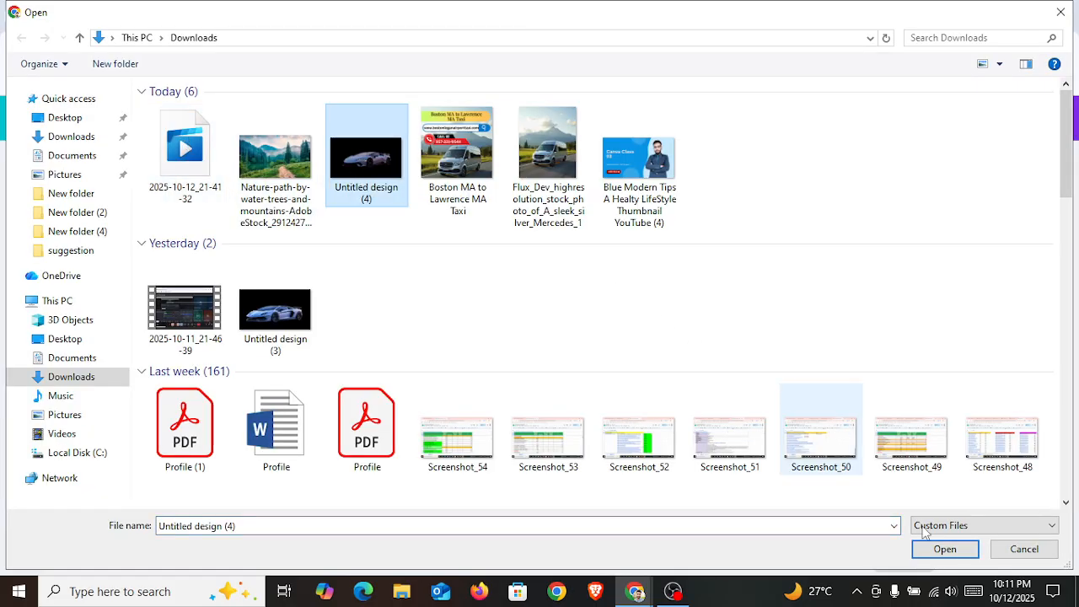
left_click(945, 549)
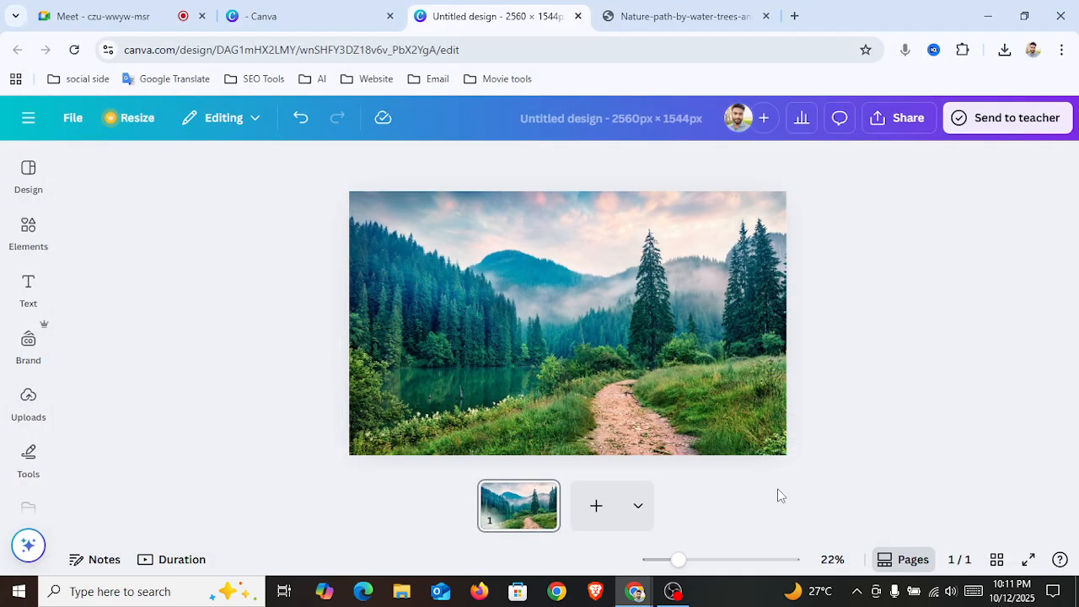
left_click(20, 413)
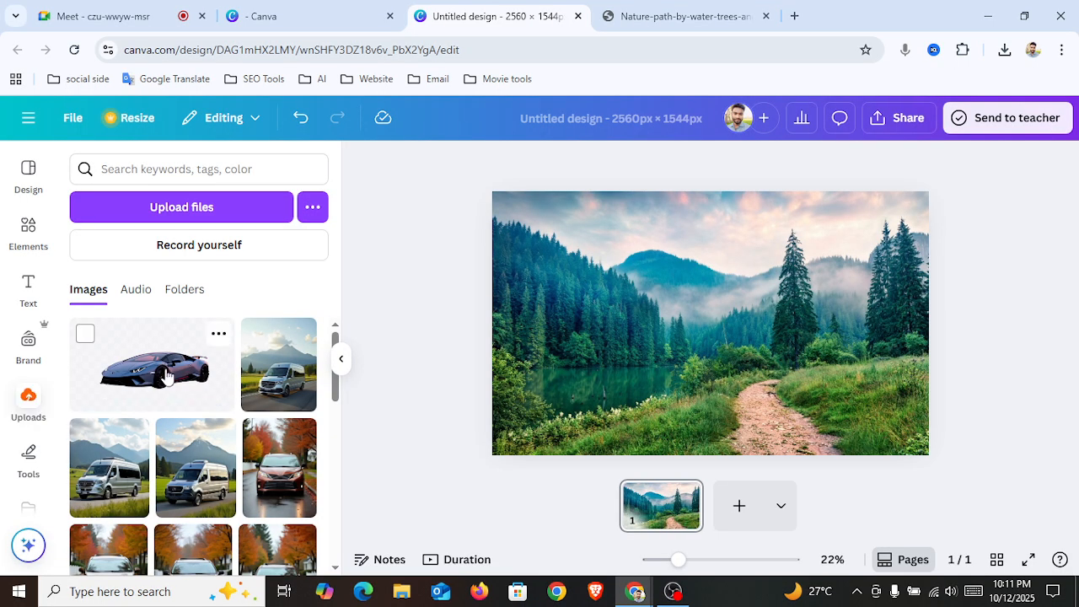
Add the car cutout over the nature picture, shrink it and move it down onto the footpath.
left_click_drag(169, 376, 550, 380)
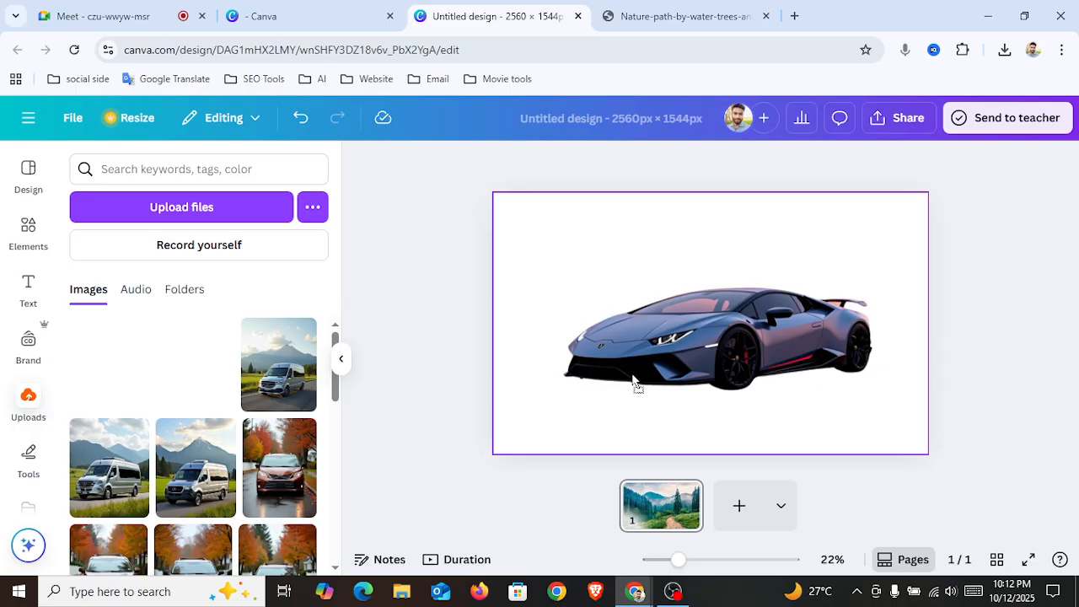
left_click_drag(684, 298, 417, 345)
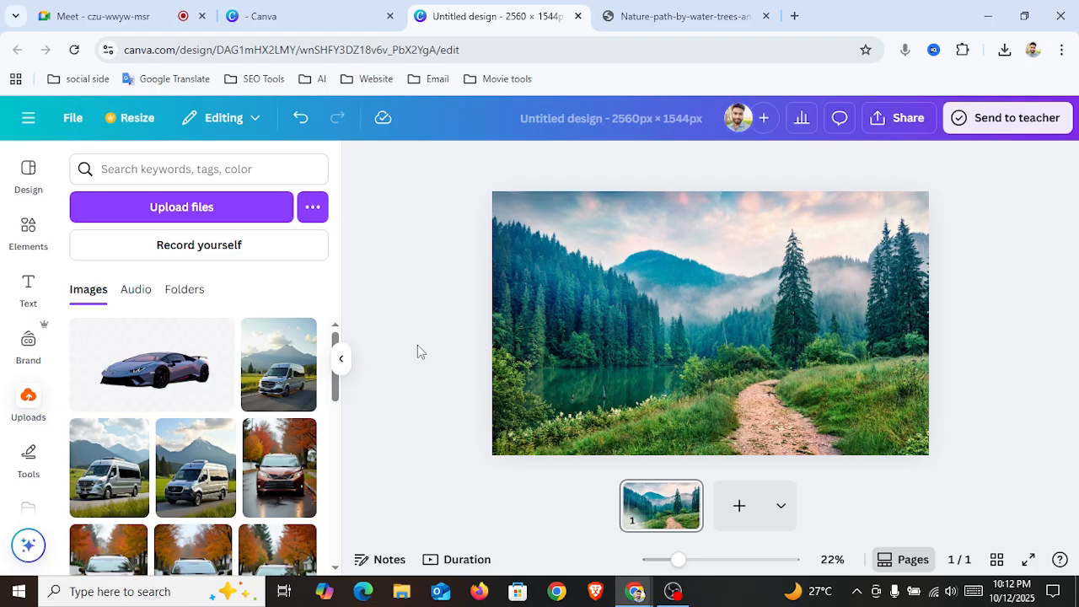
left_click(139, 377)
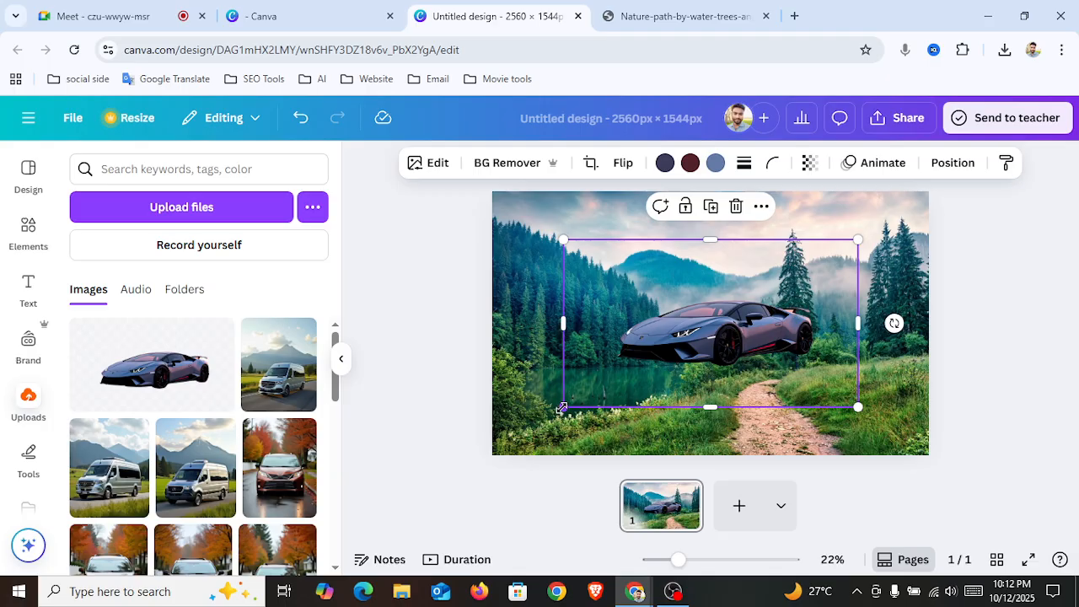
left_click_drag(563, 407, 630, 370)
left_click_drag(738, 339, 744, 432)
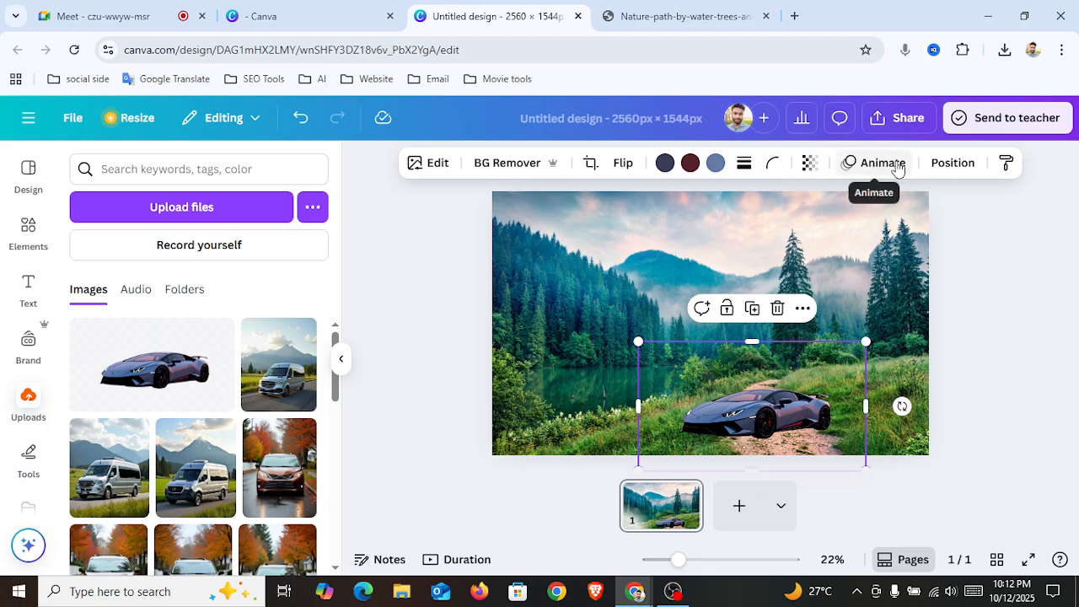
Try copying the car's style, and move the car slightly higher on the footpath.
left_click(1005, 163)
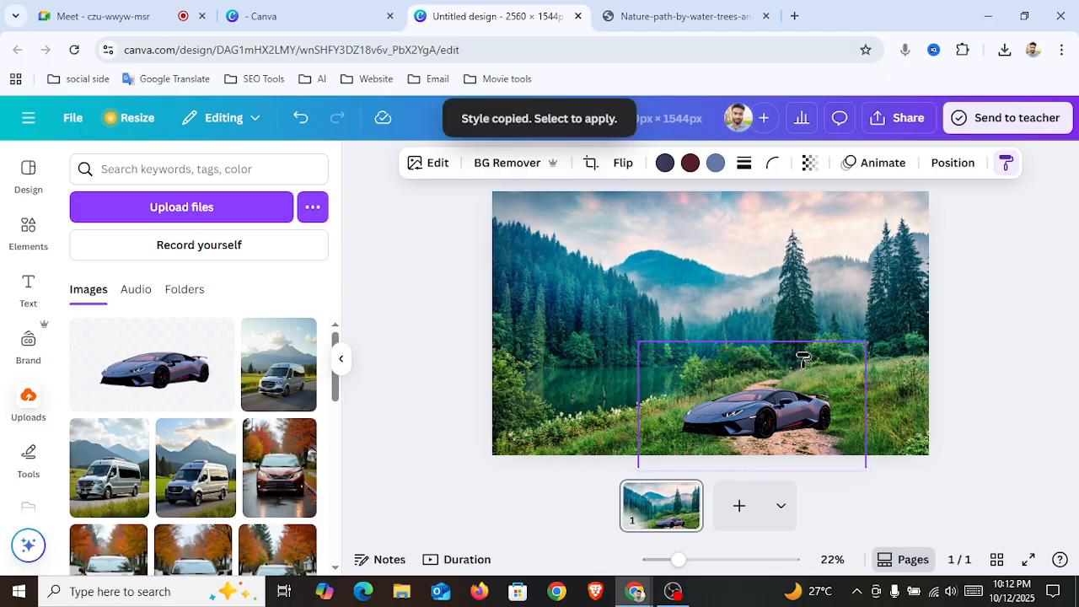
left_click(1006, 162)
left_click_drag(781, 411, 775, 396)
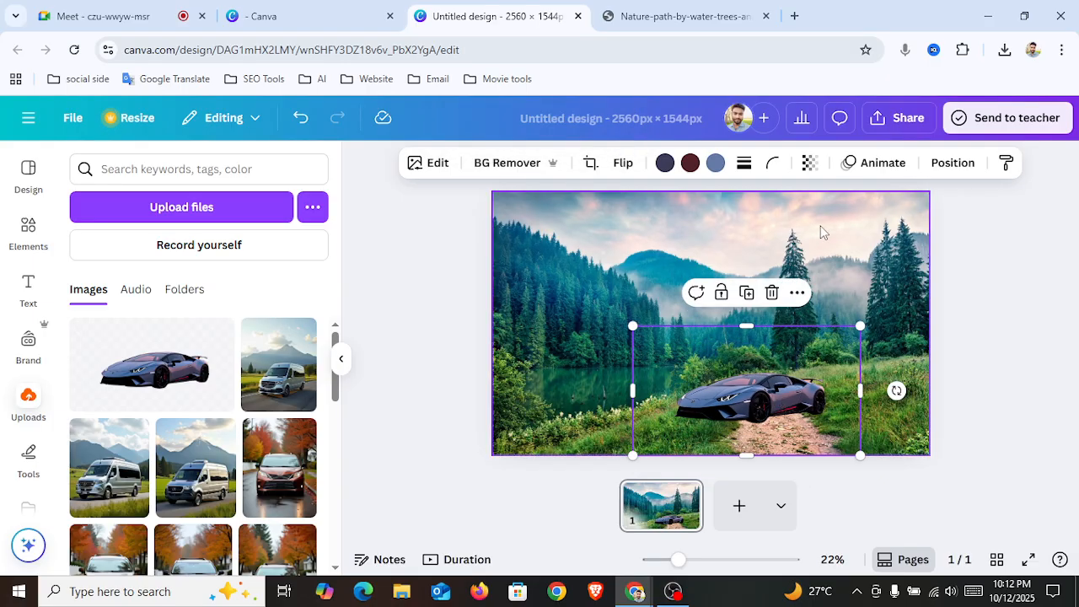
Rotate the car image by -2.1 degrees within its crop frame and adjust its position slightly.
left_click(589, 169)
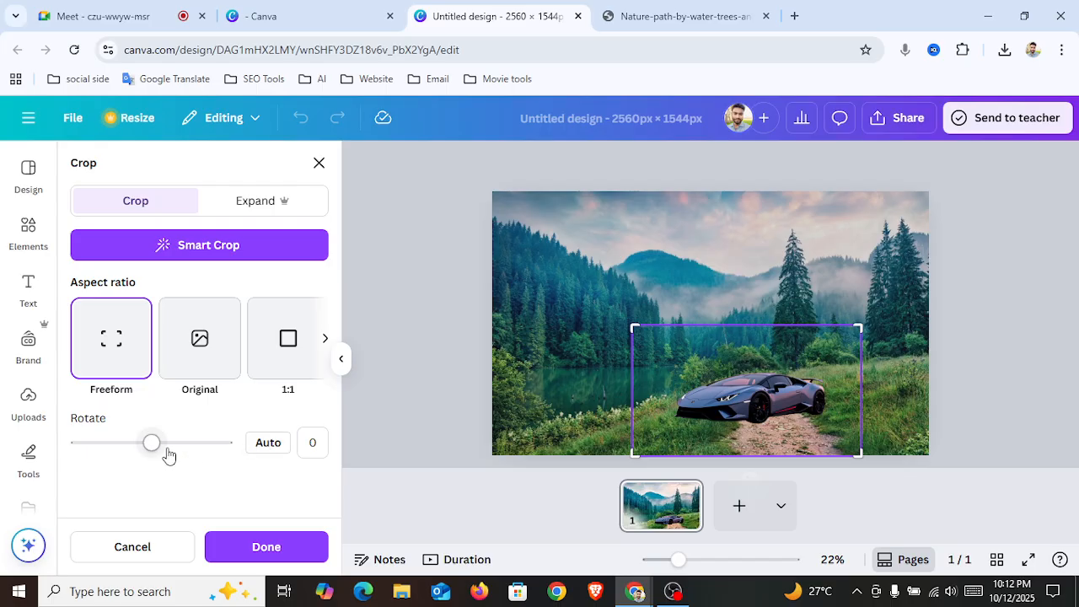
left_click_drag(152, 448, 151, 448)
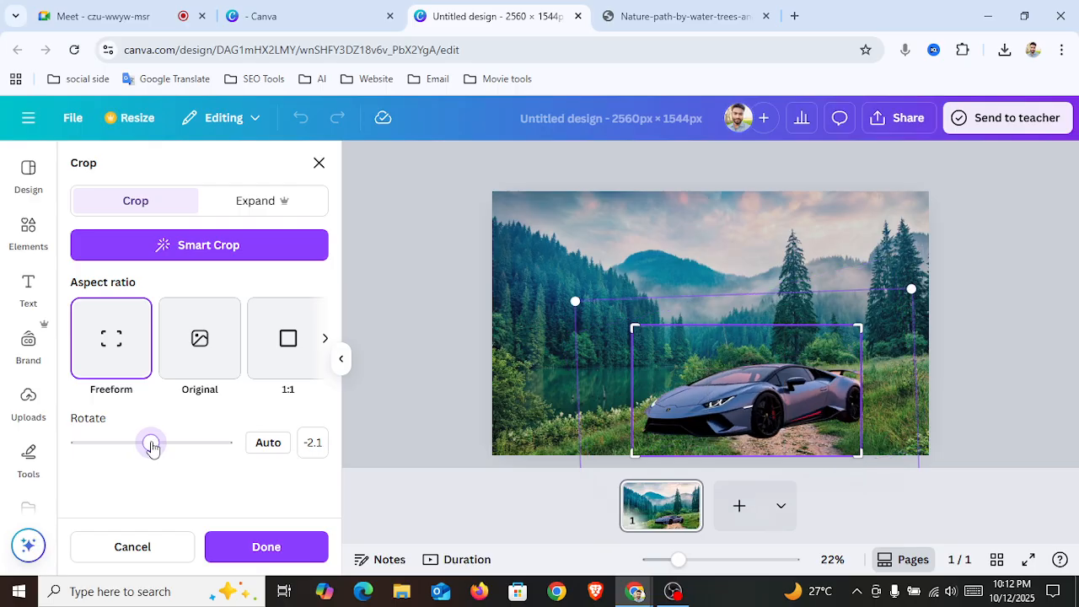
left_click(615, 243)
mouse_move(763, 404)
left_mouse_down()
mouse_move(761, 414)
mouse_move(765, 402)
left_mouse_up()
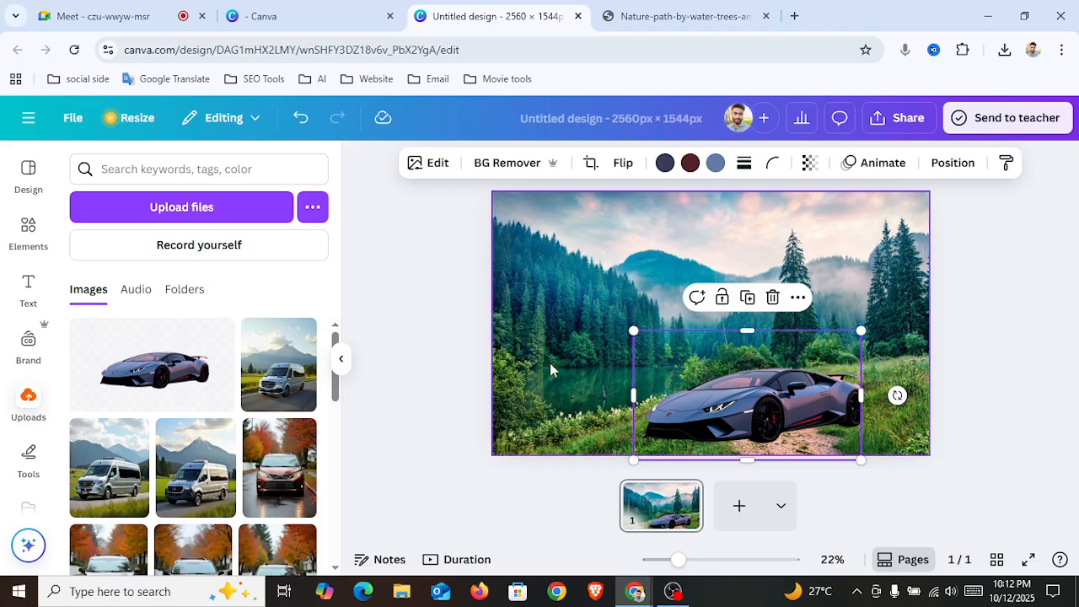
Delete the rotated car from the nature picture.
left_click(412, 383)
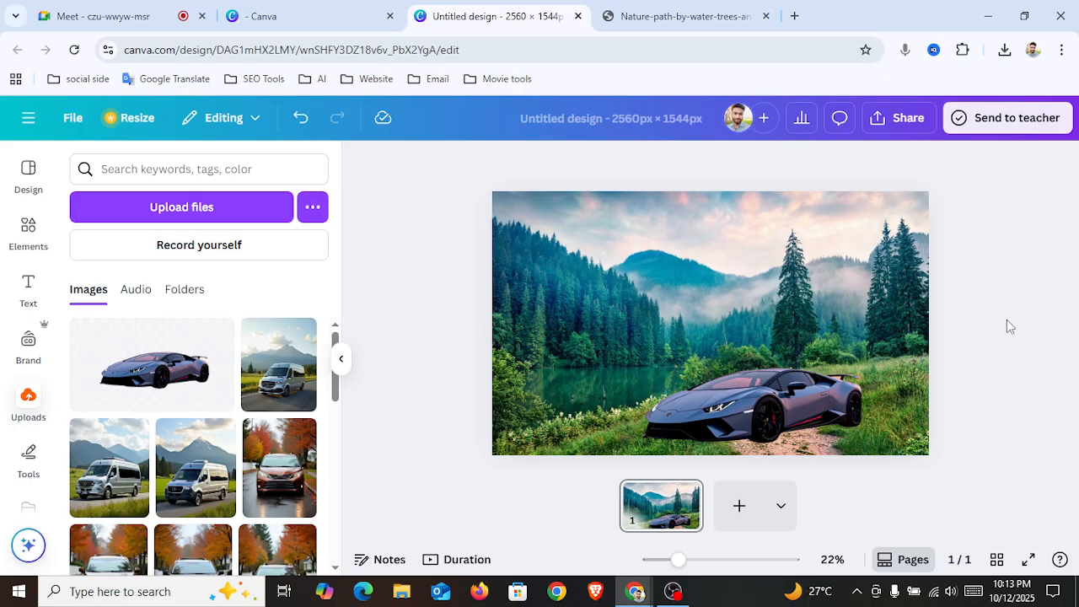
left_click(779, 402)
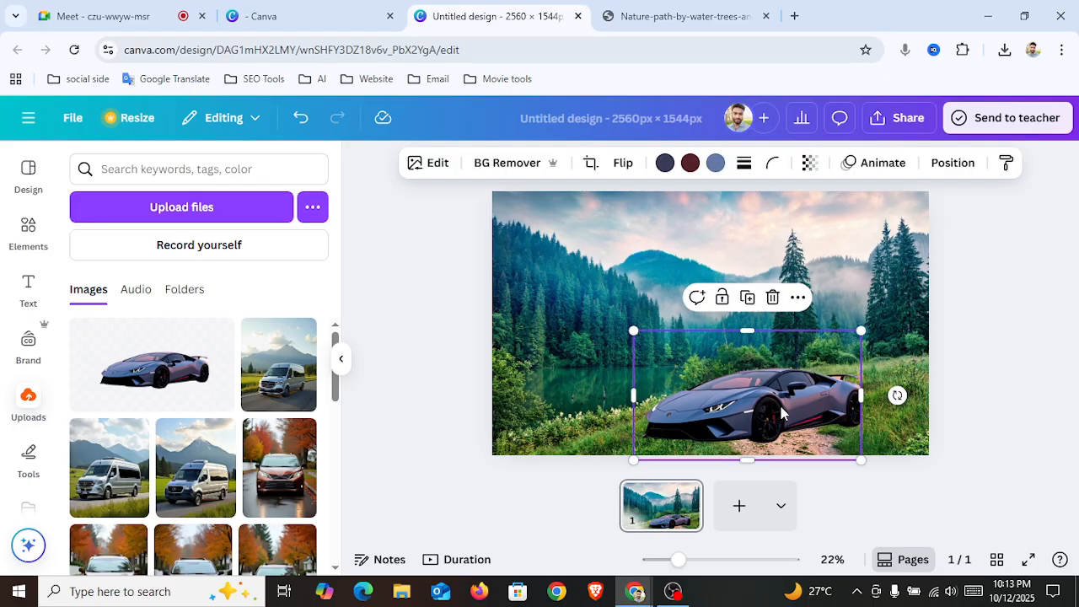
left_click(770, 298)
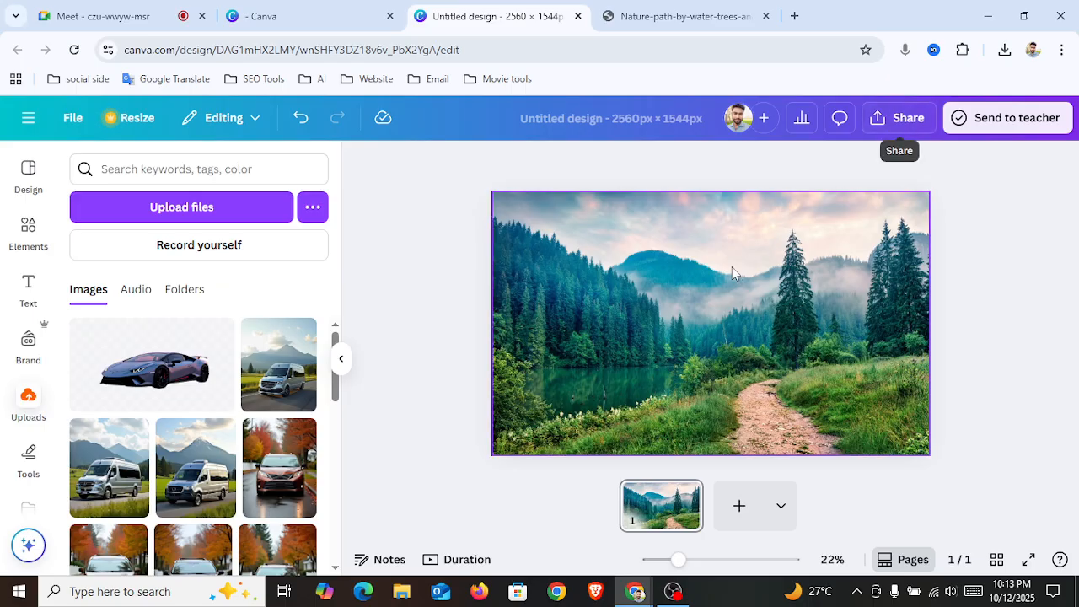
Add the uploaded car cutout to the page again and move it down onto the footpath.
left_click(154, 364)
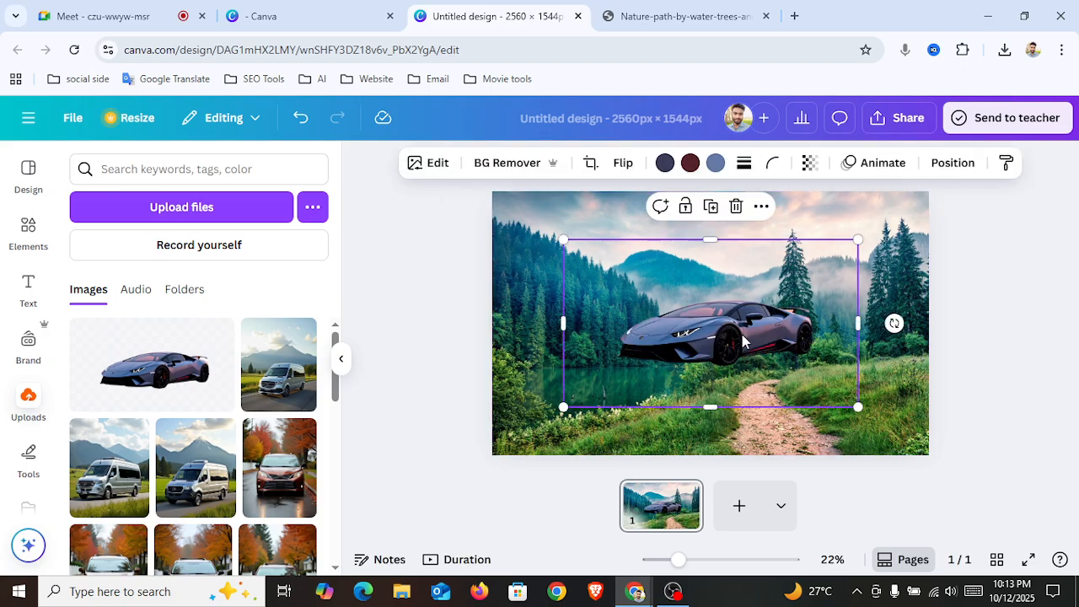
left_click_drag(760, 374, 787, 453)
View the design's sharing and download options, close them, and move the car slightly higher on the footpath.
left_click(899, 111)
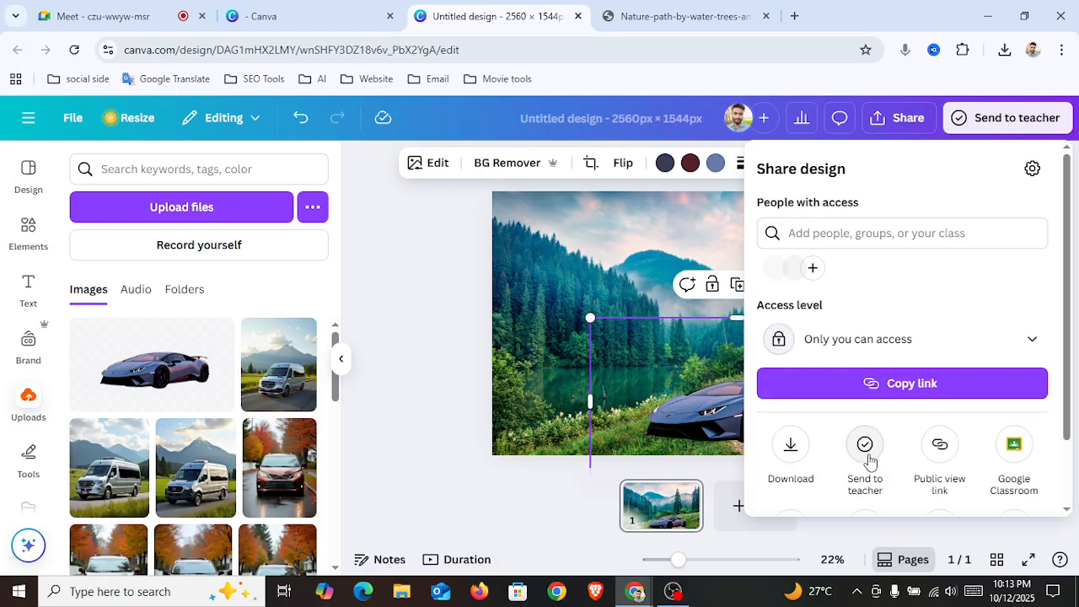
left_click(427, 315)
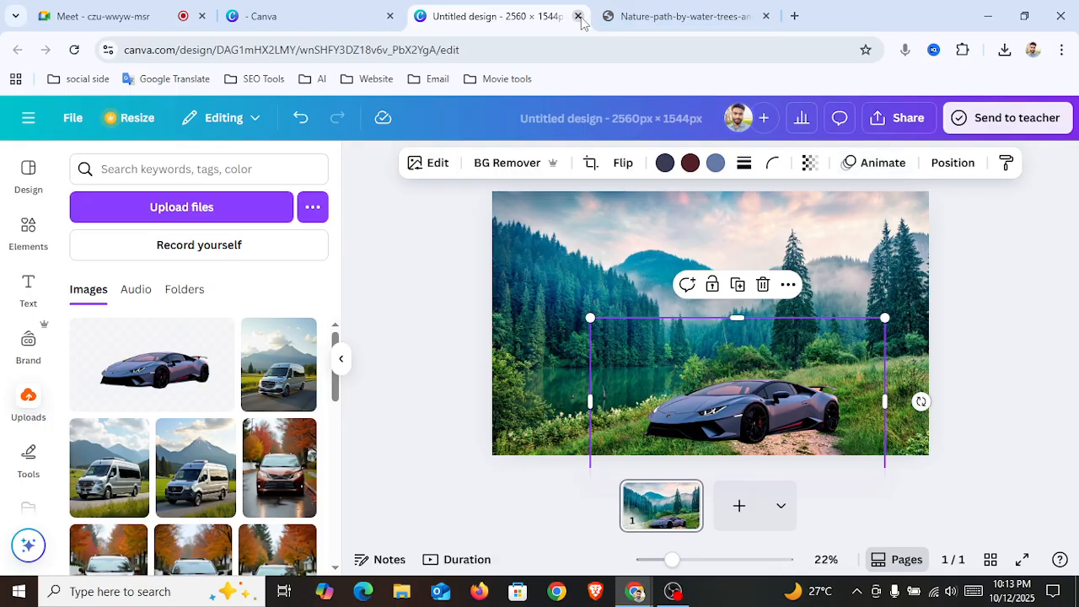
mouse_move(709, 385)
left_mouse_down()
mouse_move(709, 368)
mouse_move(705, 379)
left_mouse_up()
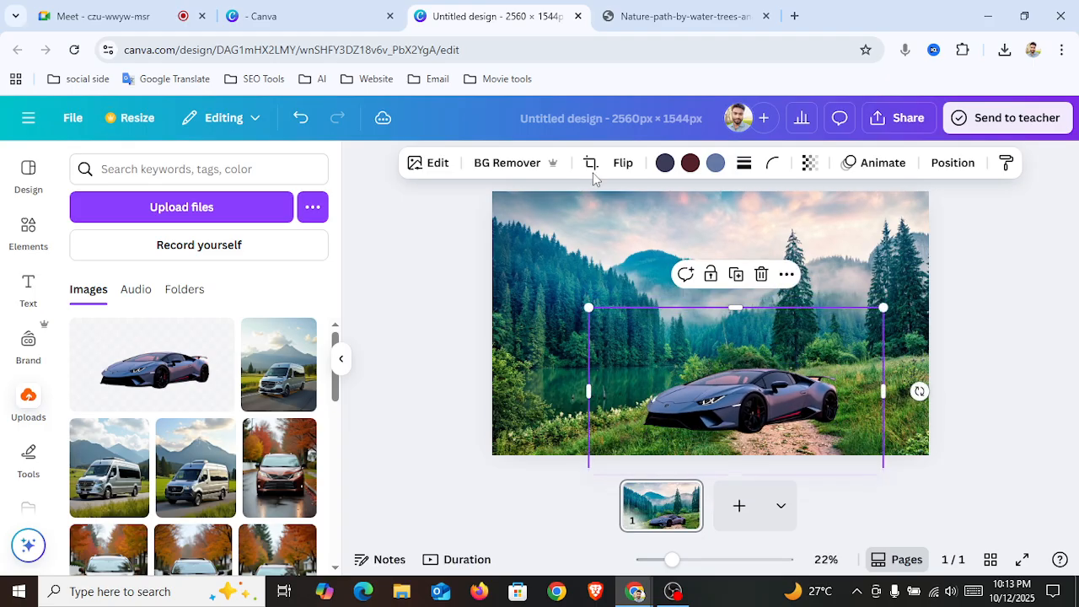
Close the composited car design and the source nature picture, leaving the Canva home page open.
left_click(578, 16)
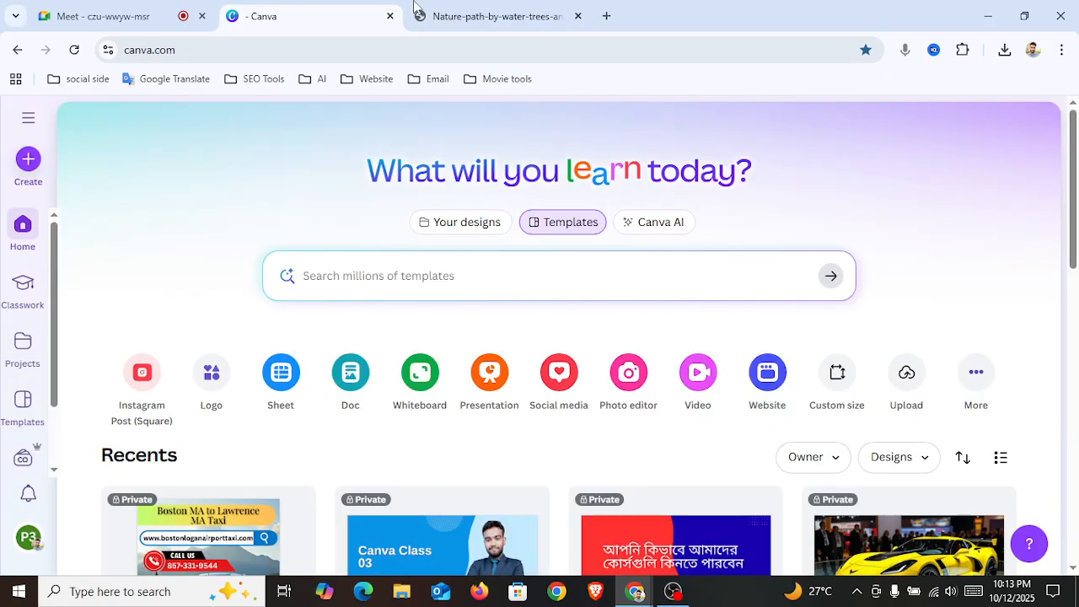
left_click(496, 8)
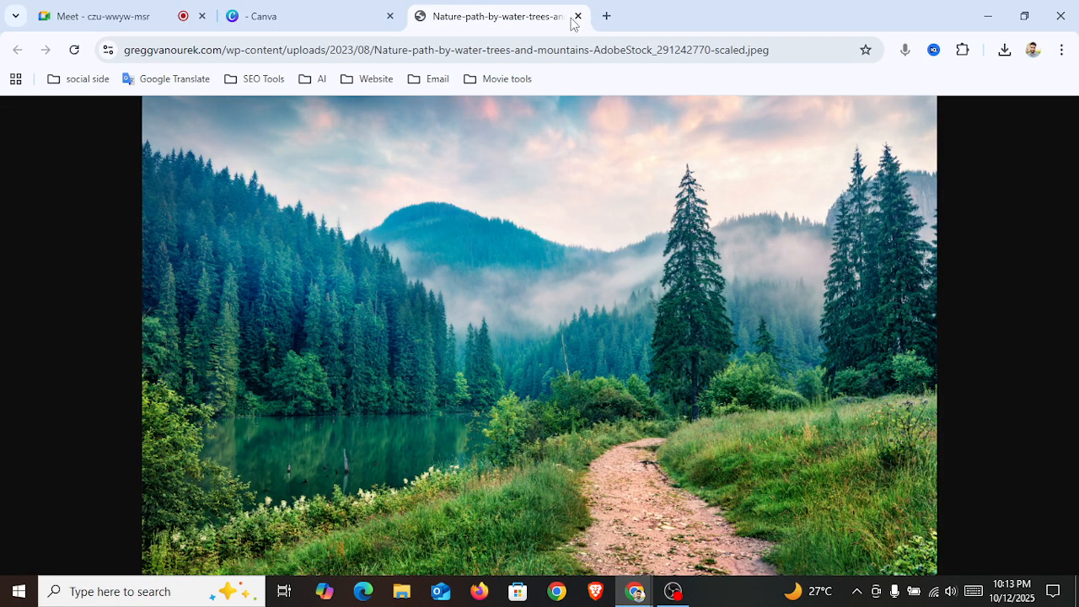
left_click(578, 16)
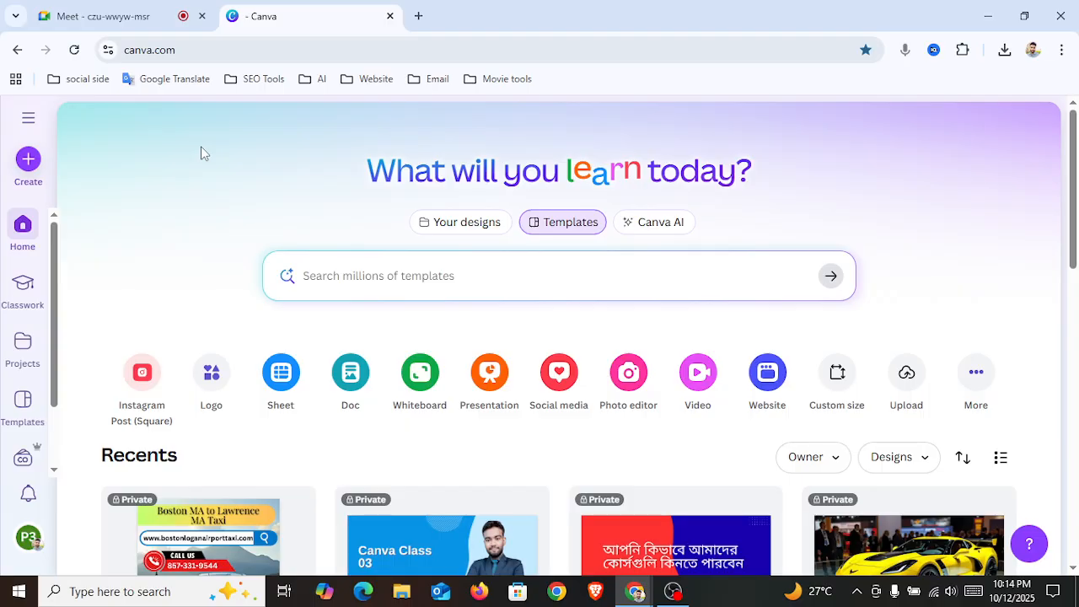
Switch to the Google Meet call, and bring up the OBS recording window.
left_click(167, 4)
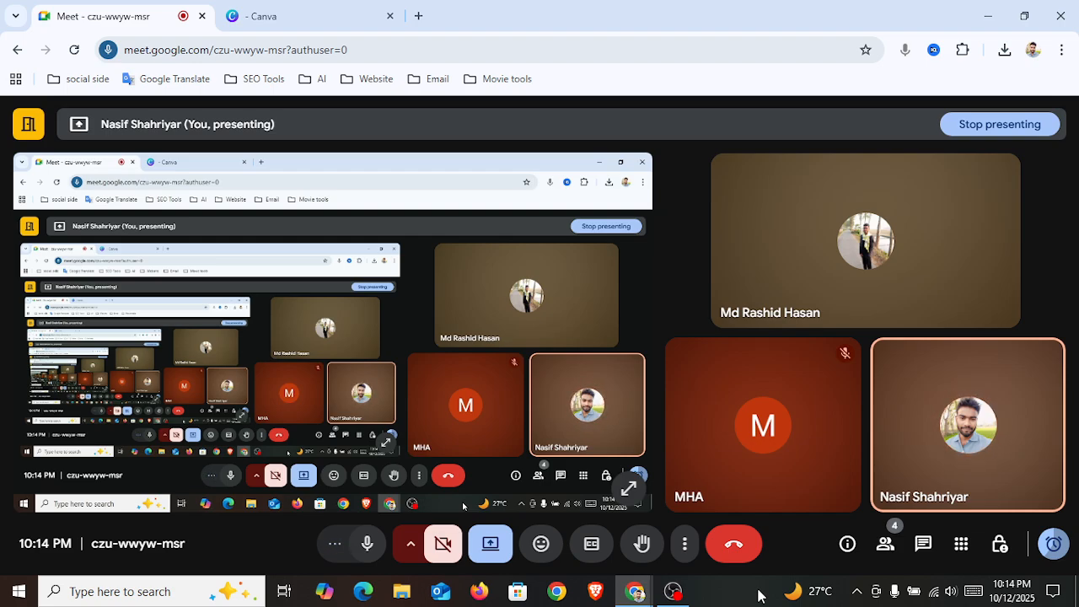
left_click(673, 591)
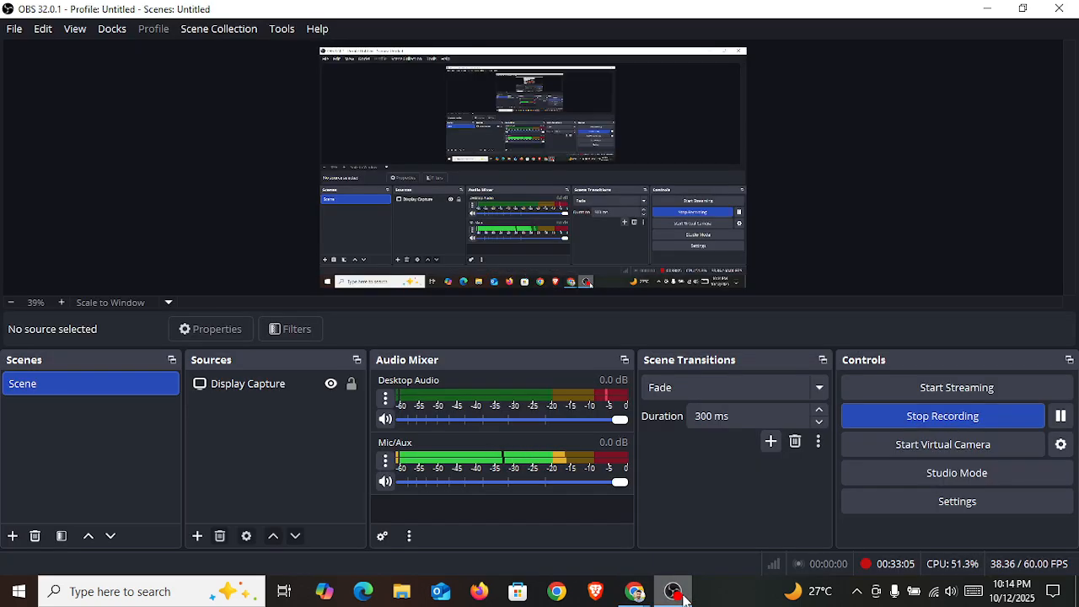